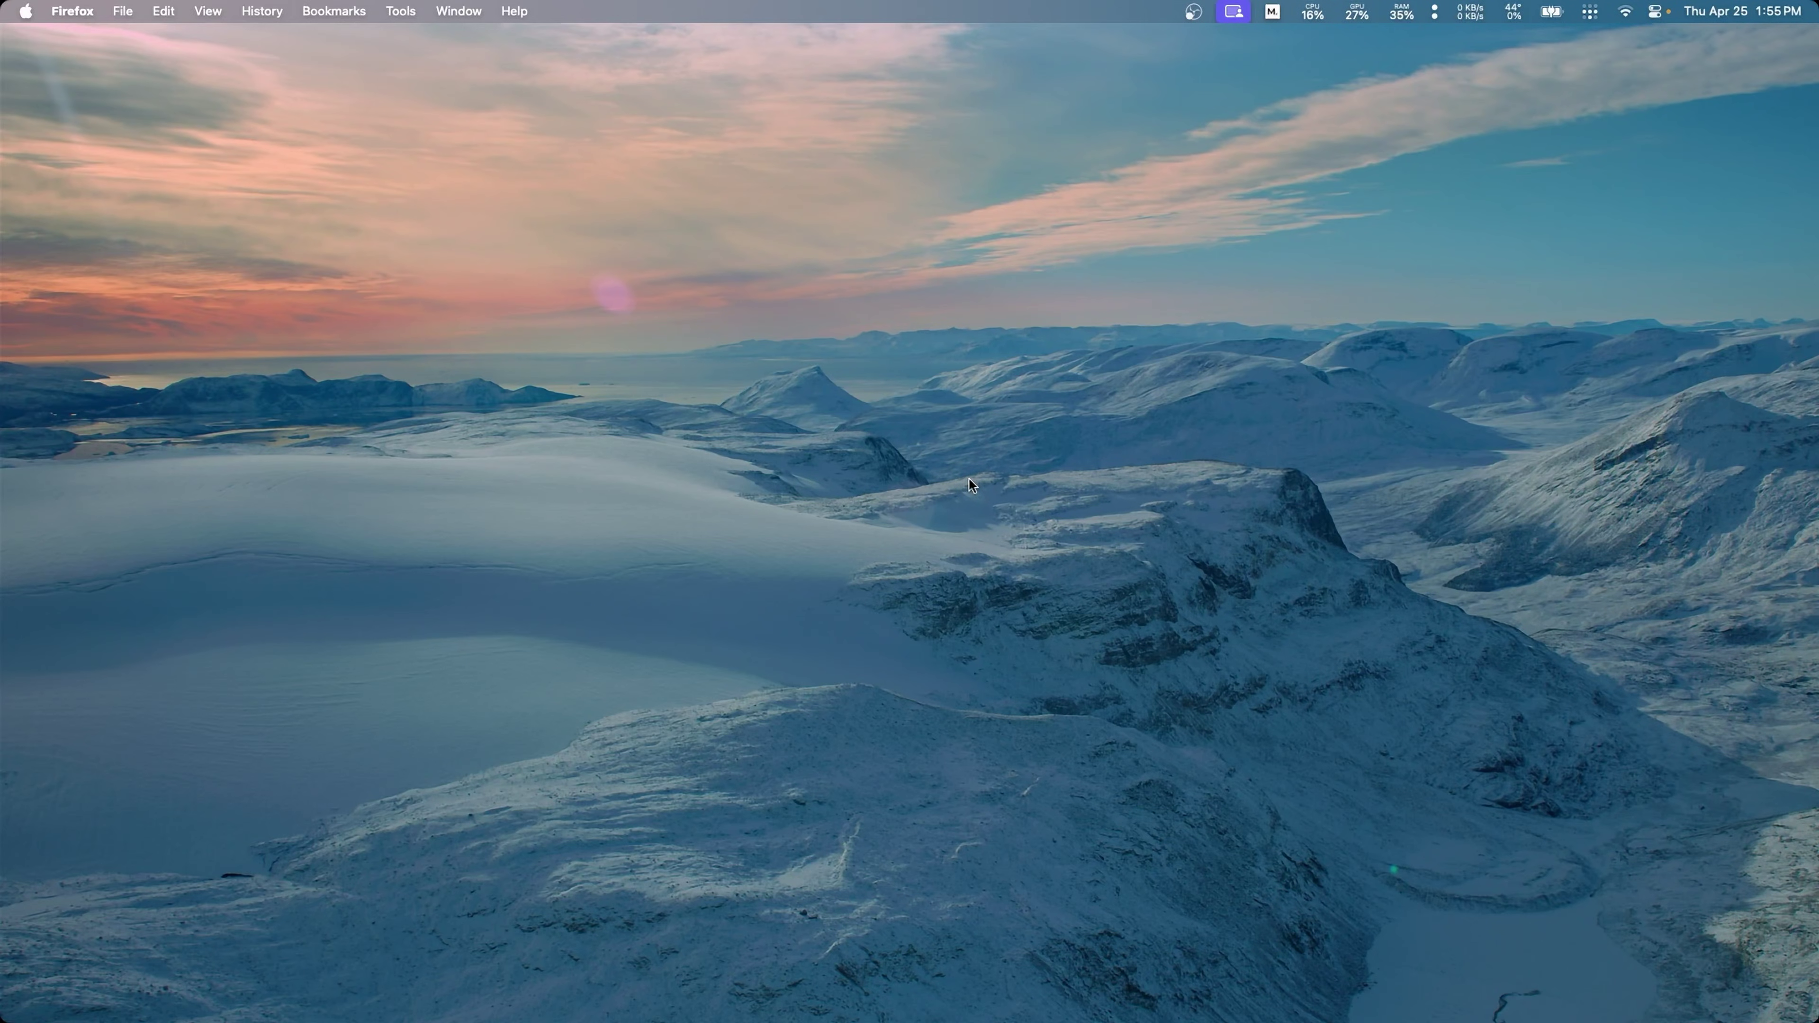
Step: Open the TrueNAS web admin at 192.168.250.114 in Firefox and sign in as admin
mouse_move(959, 1013)
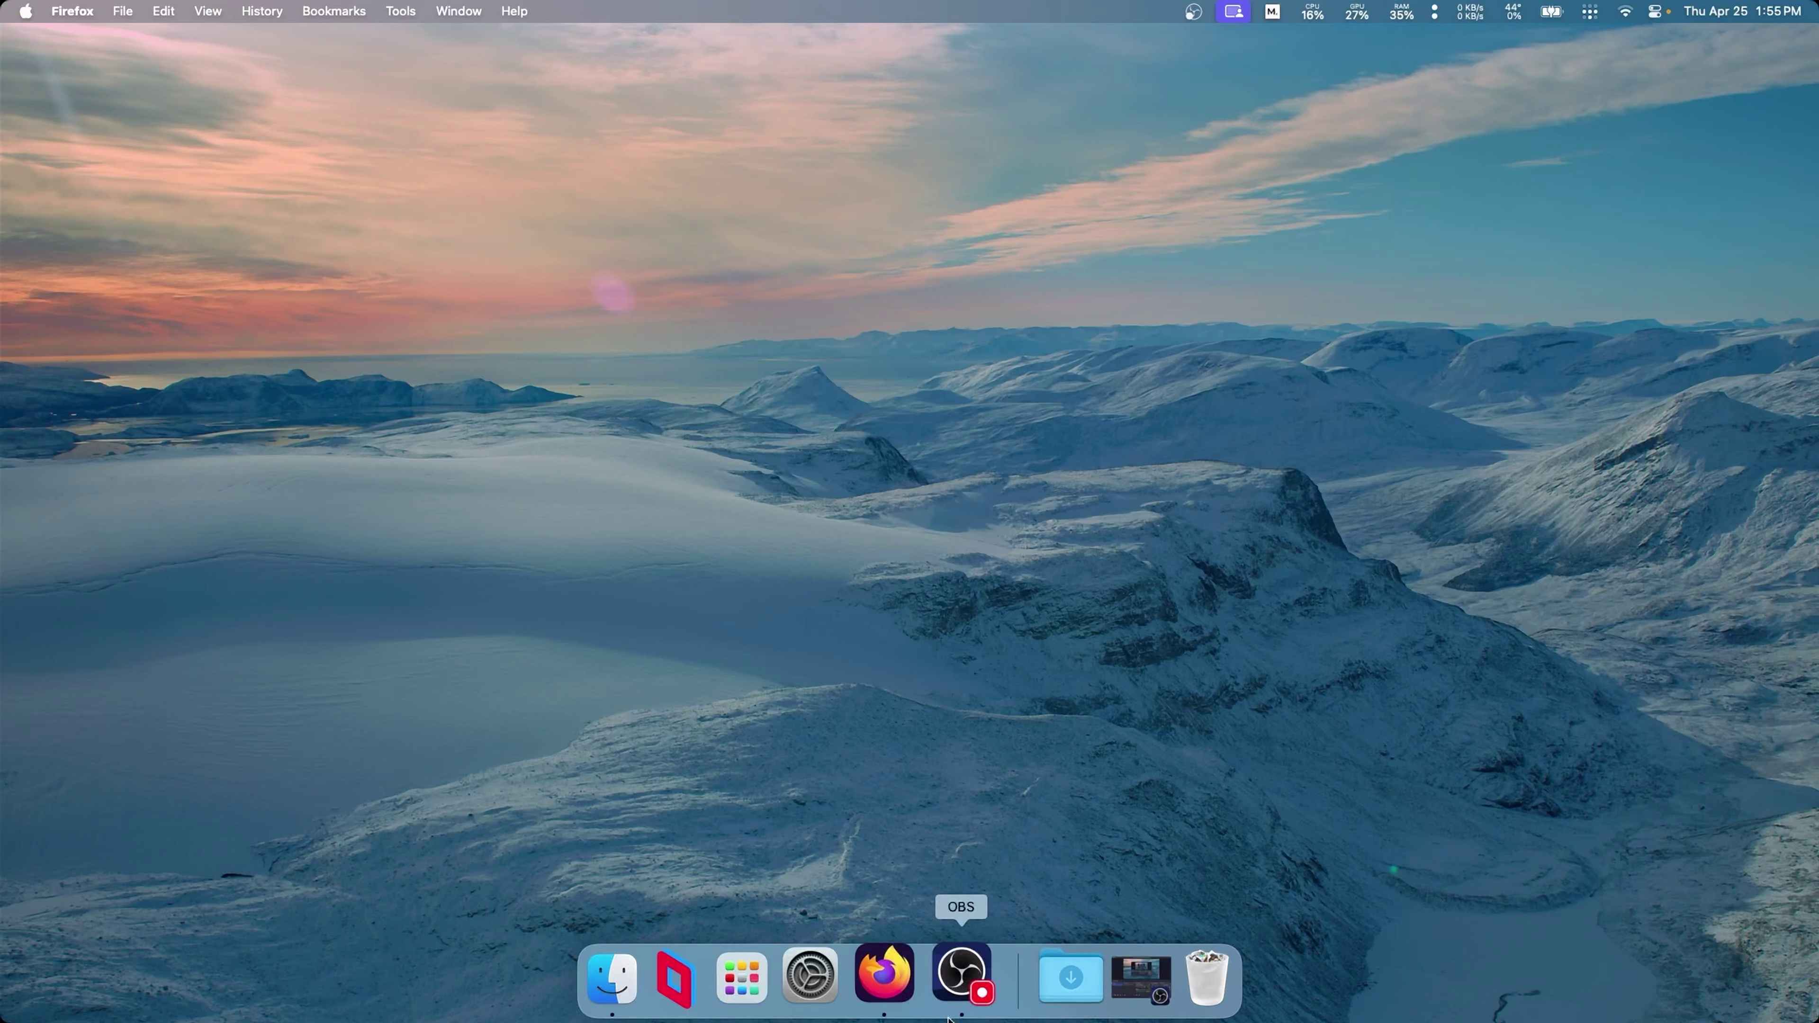
click(888, 1016)
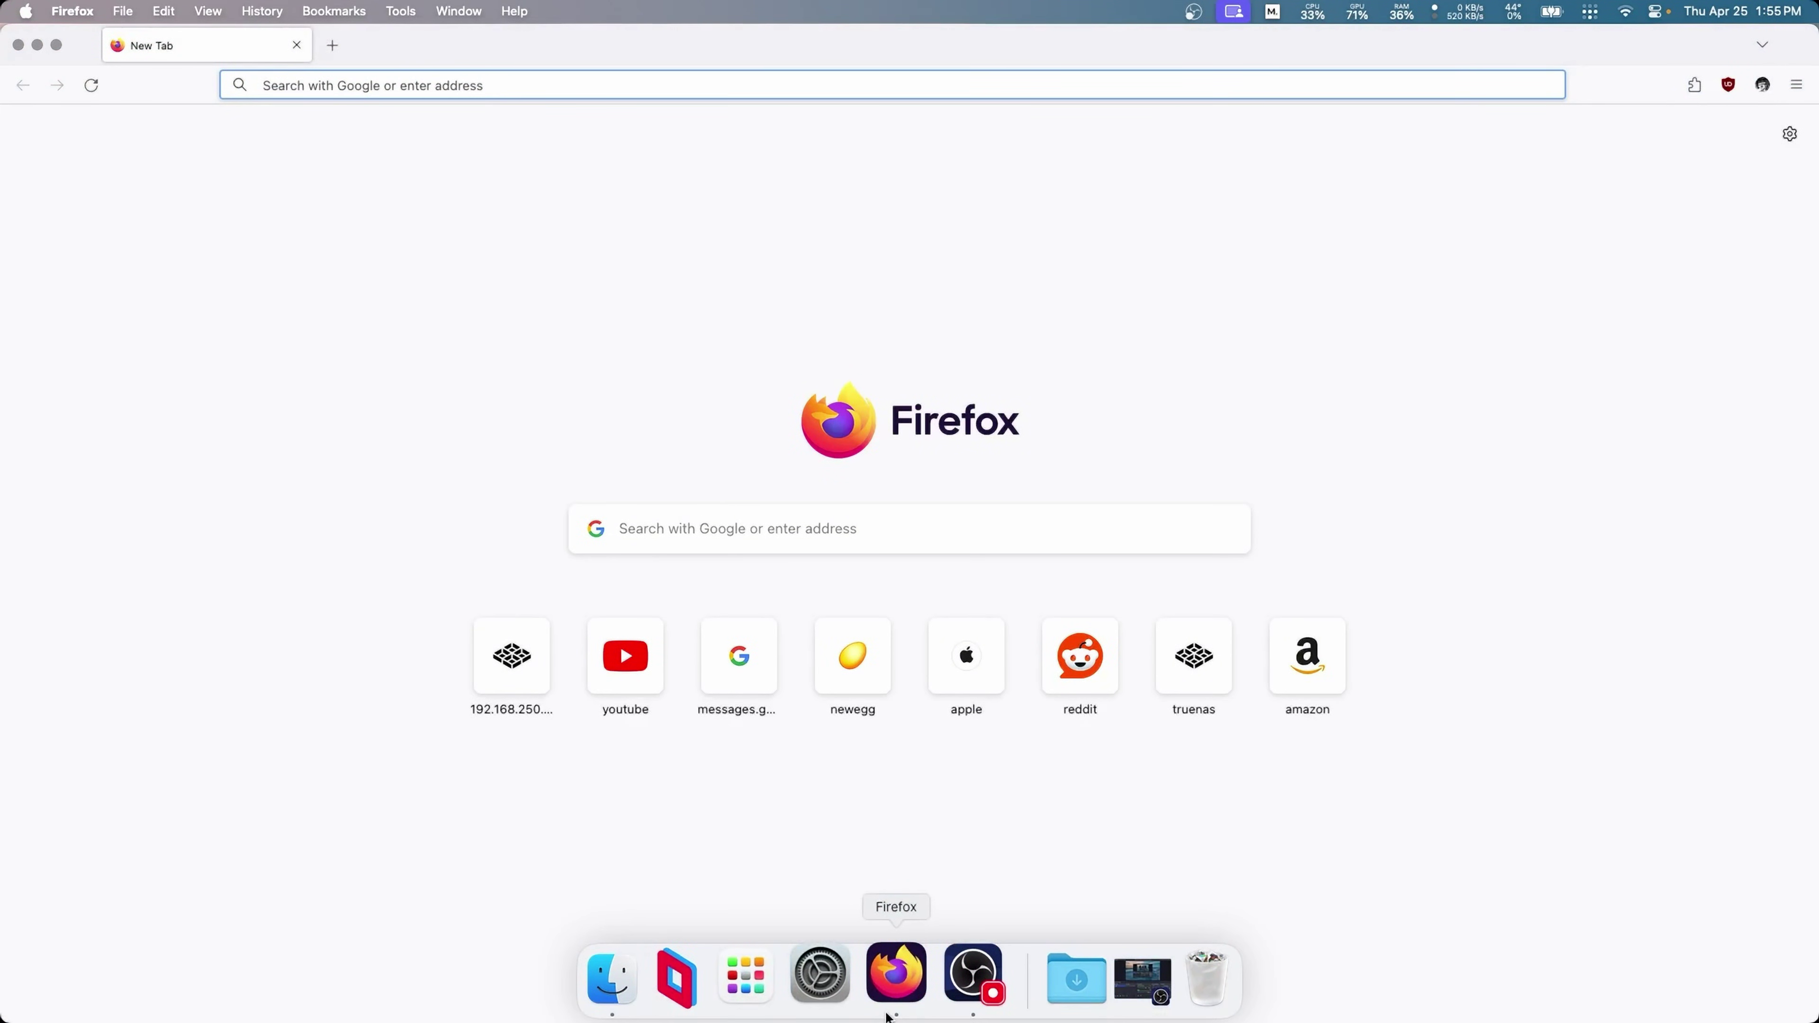
click(512, 674)
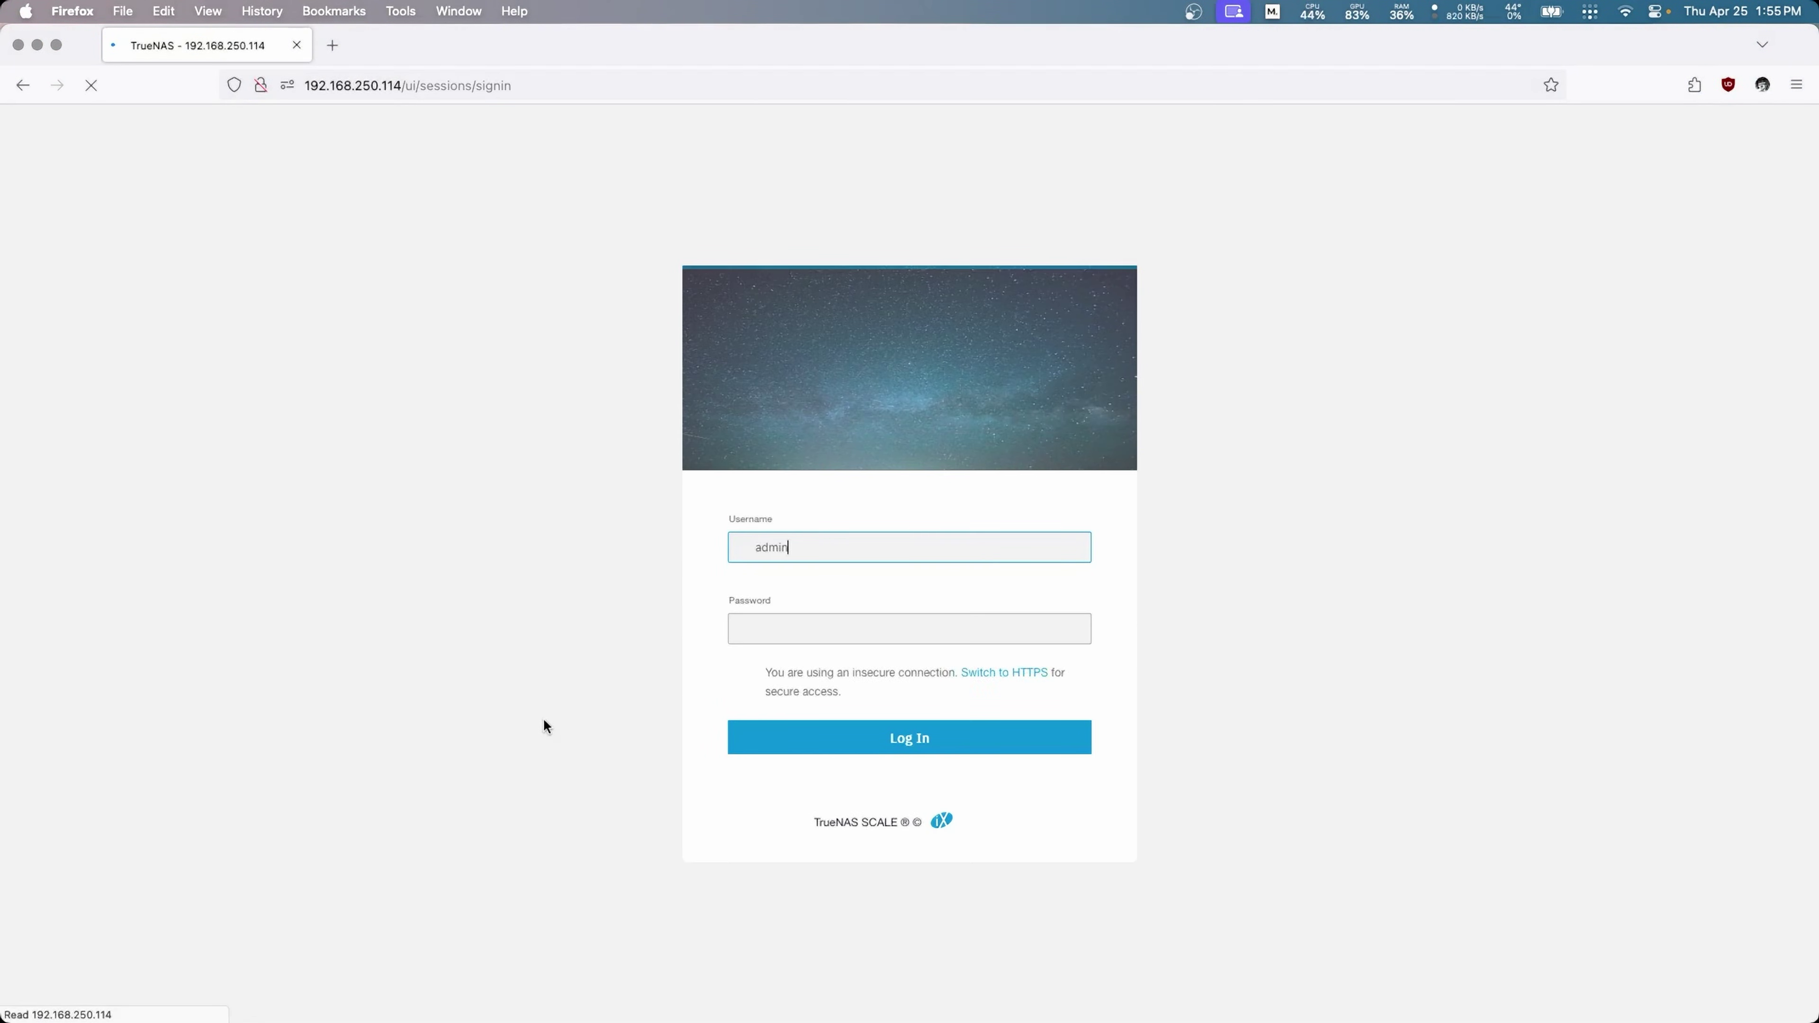
key(Return)
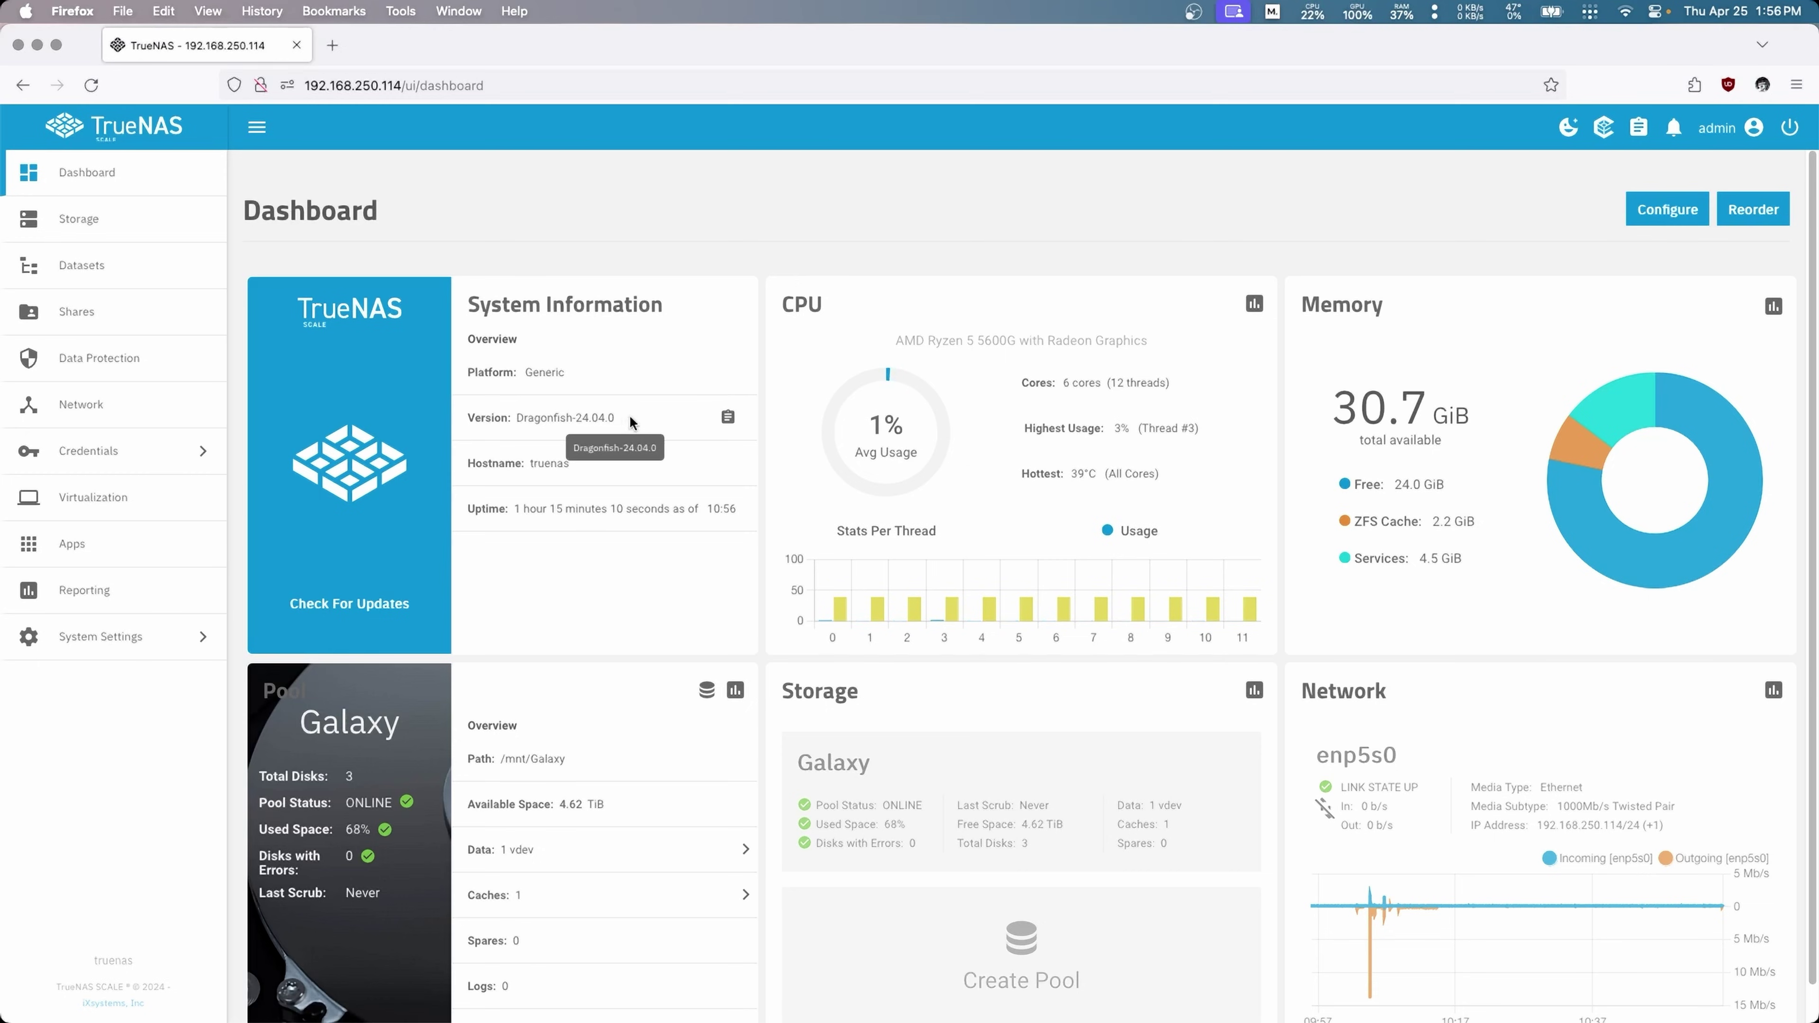
Step: List the Galaxy pool's datasets and view the data, then media, dataset details
click(106, 278)
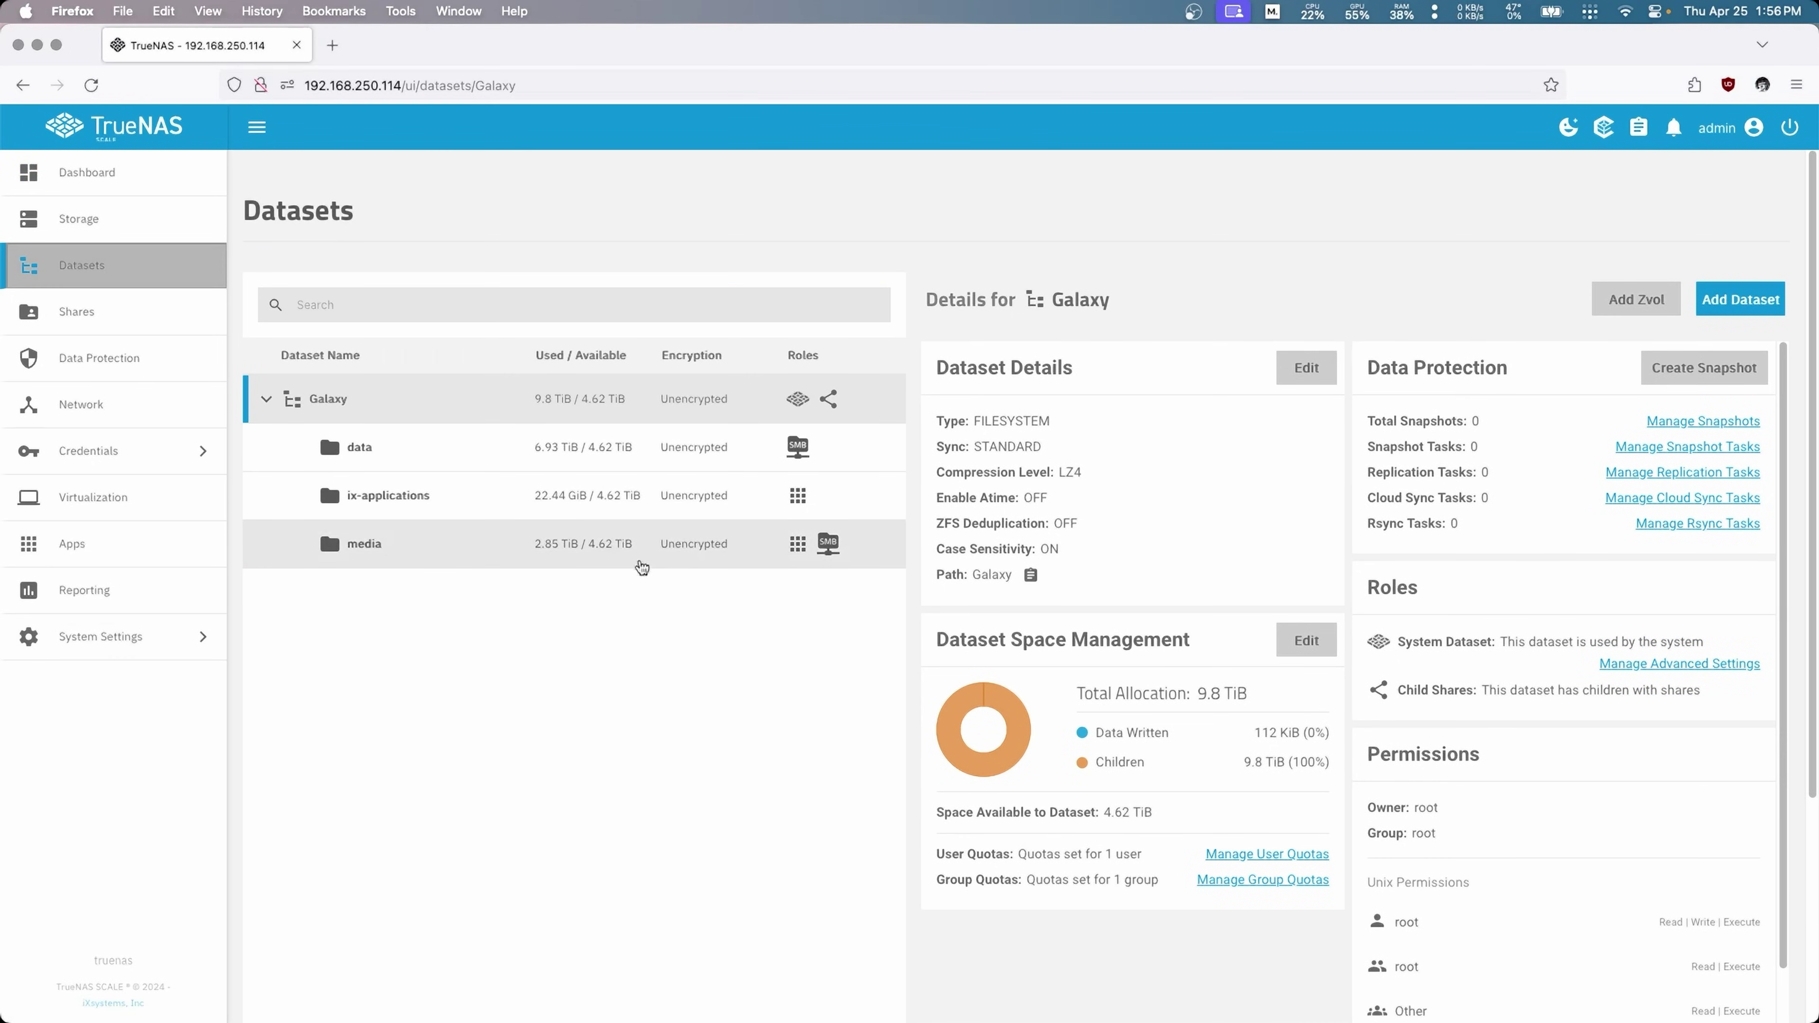
mouse_move(808, 560)
click(410, 450)
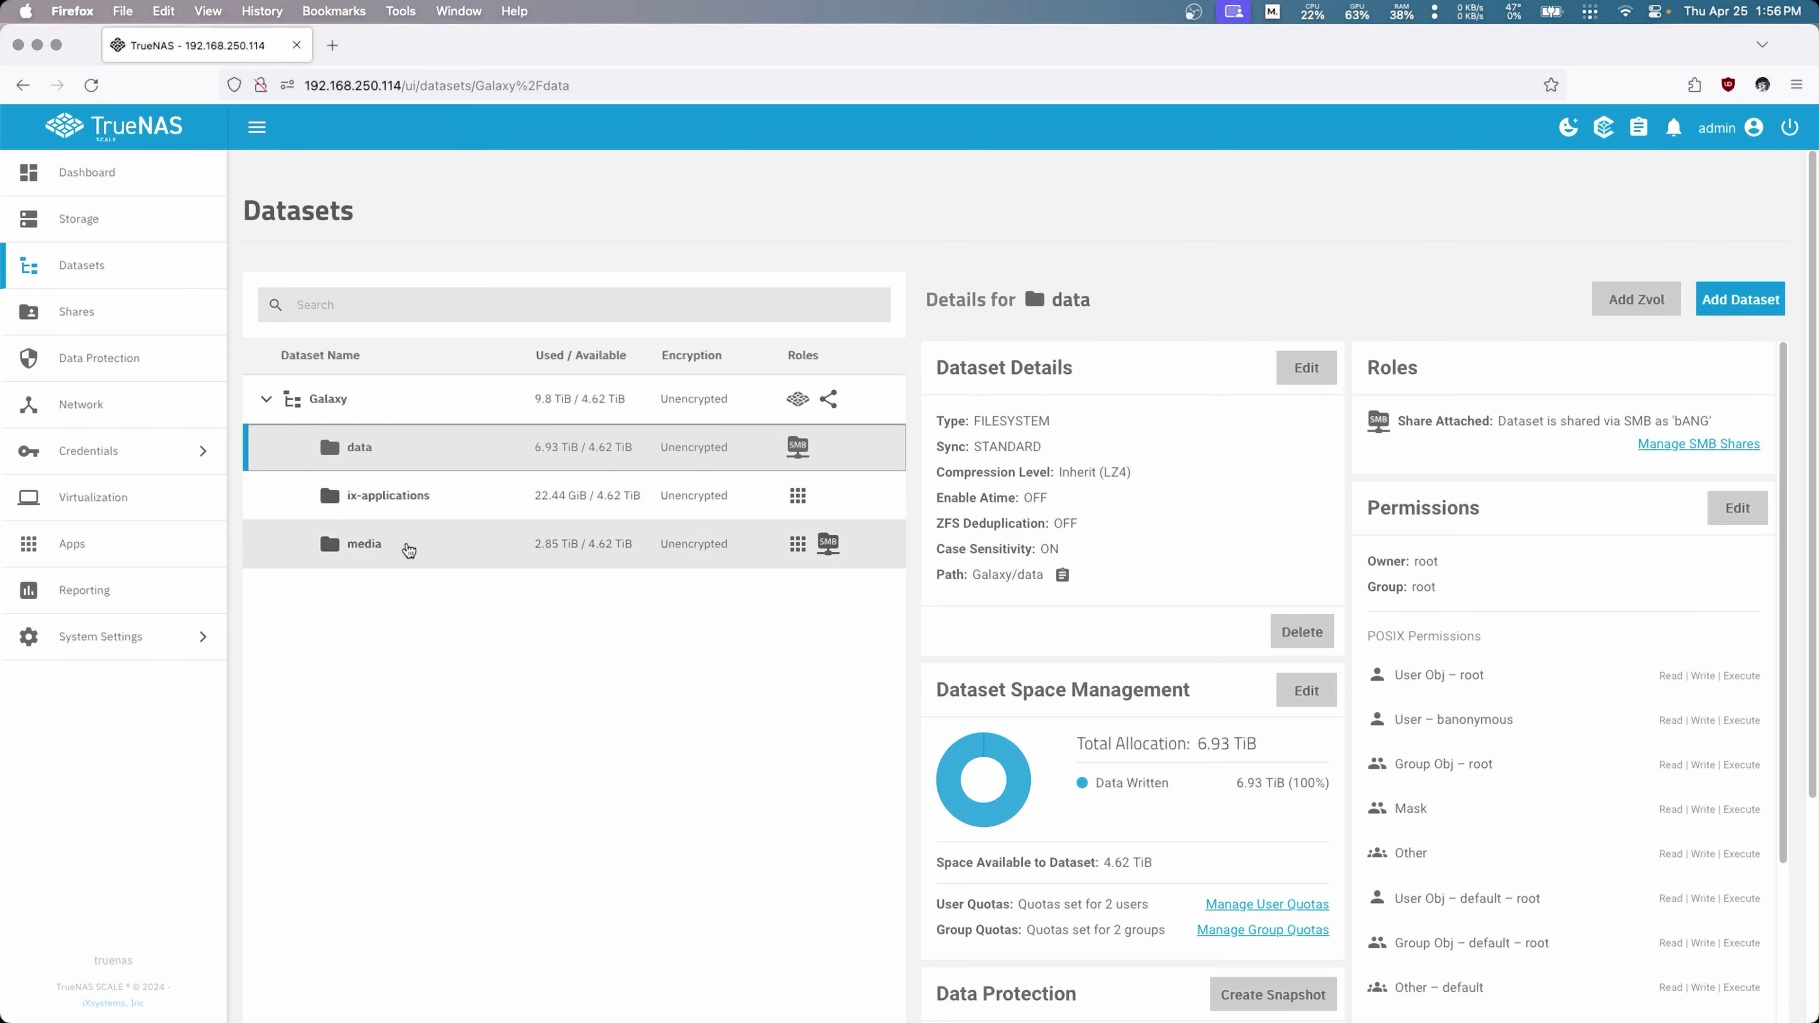
click(413, 553)
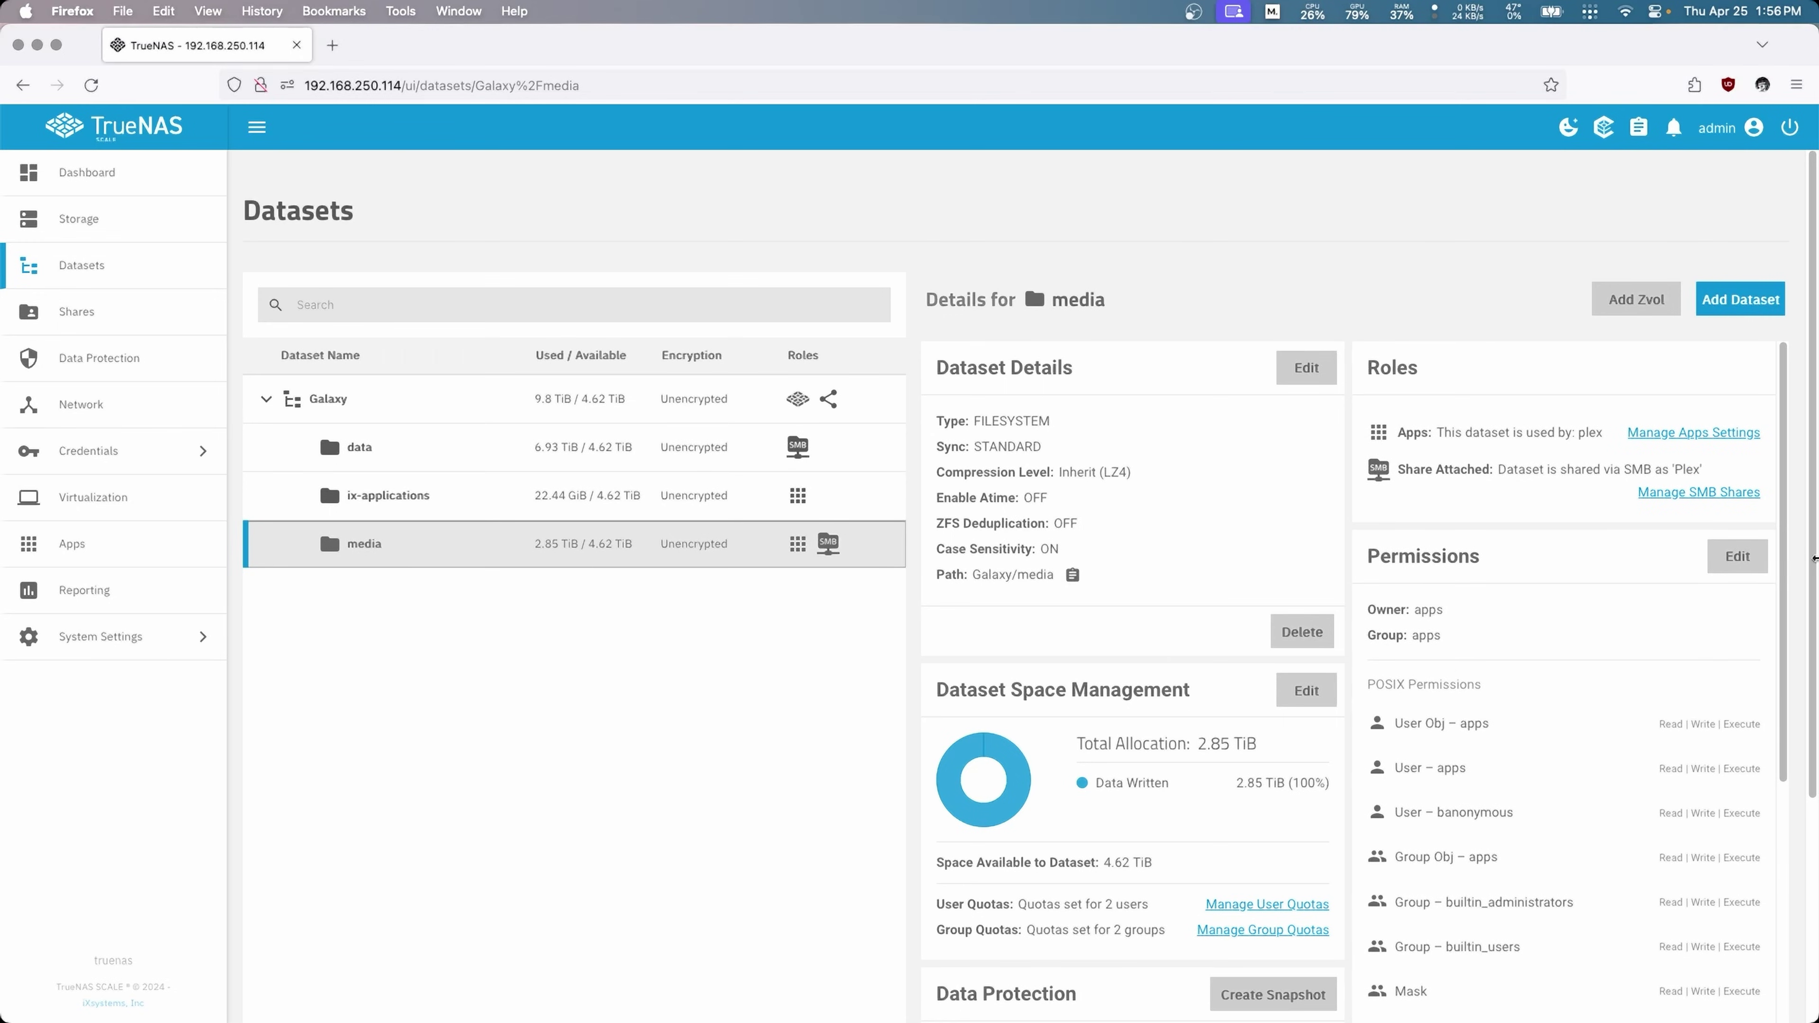
Step: Set the media dataset's owner and owner group to root, with both applied
click(1738, 556)
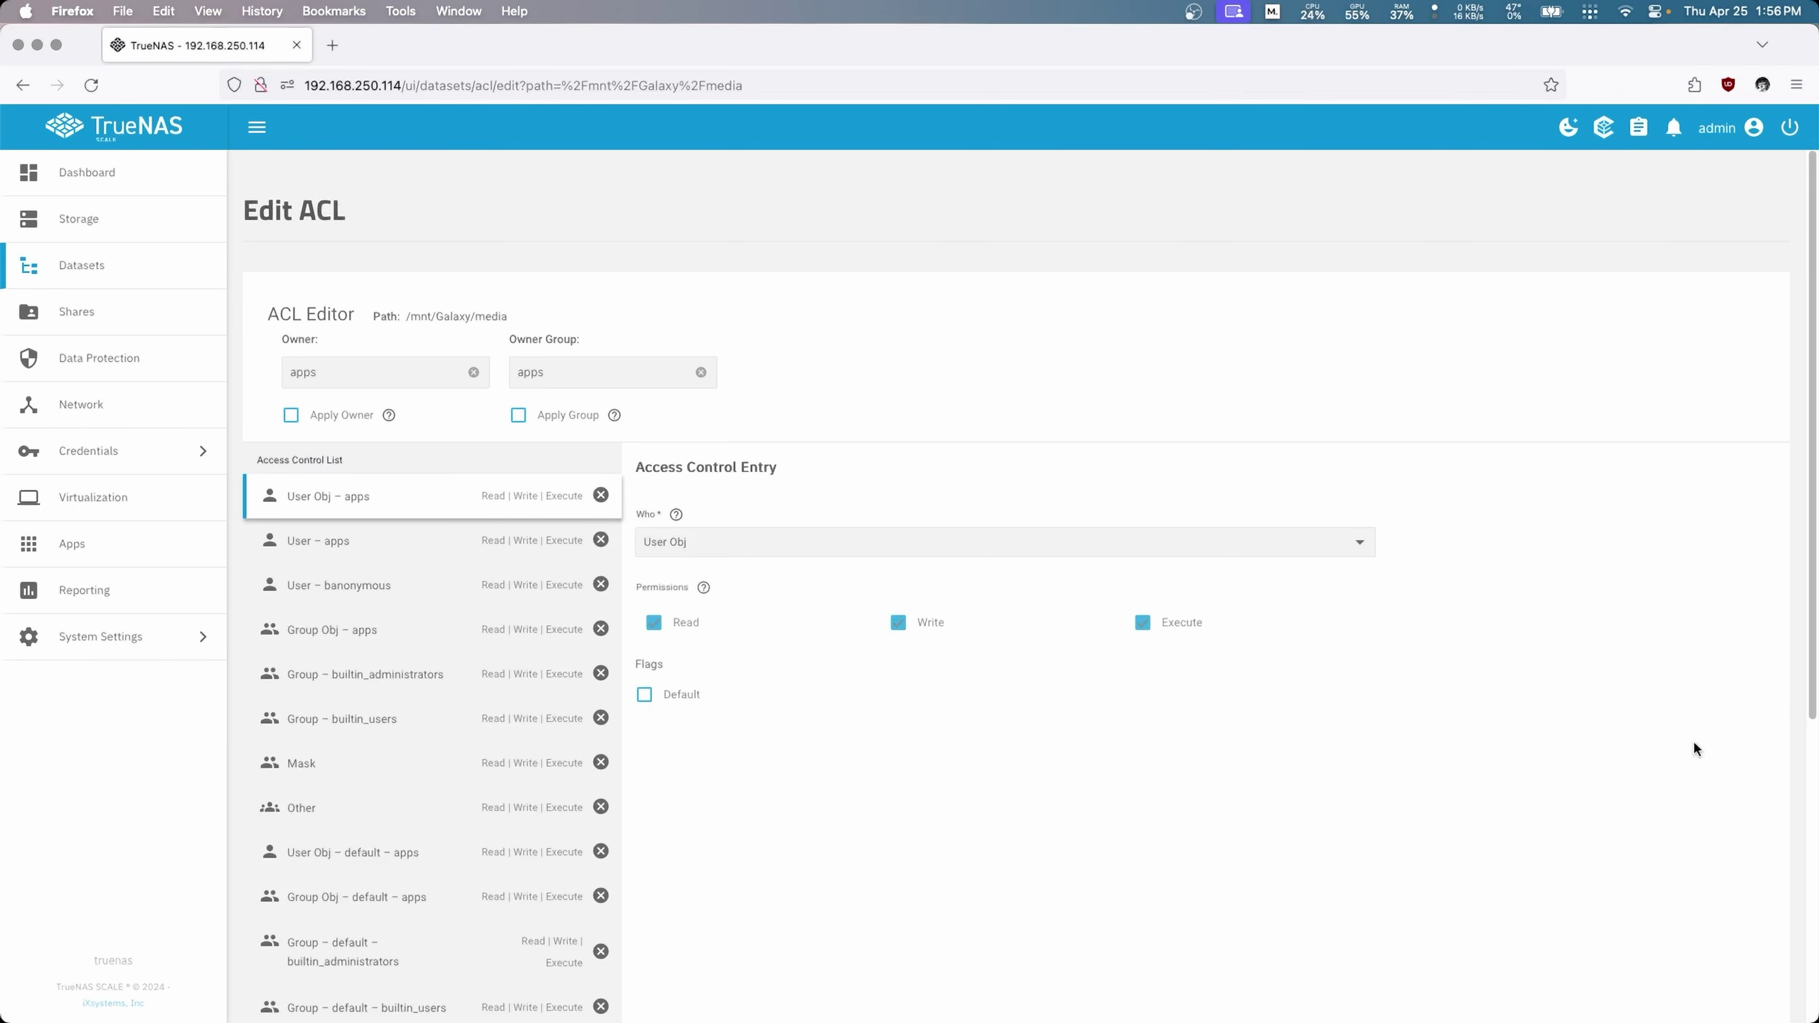
click(372, 380)
text(root)
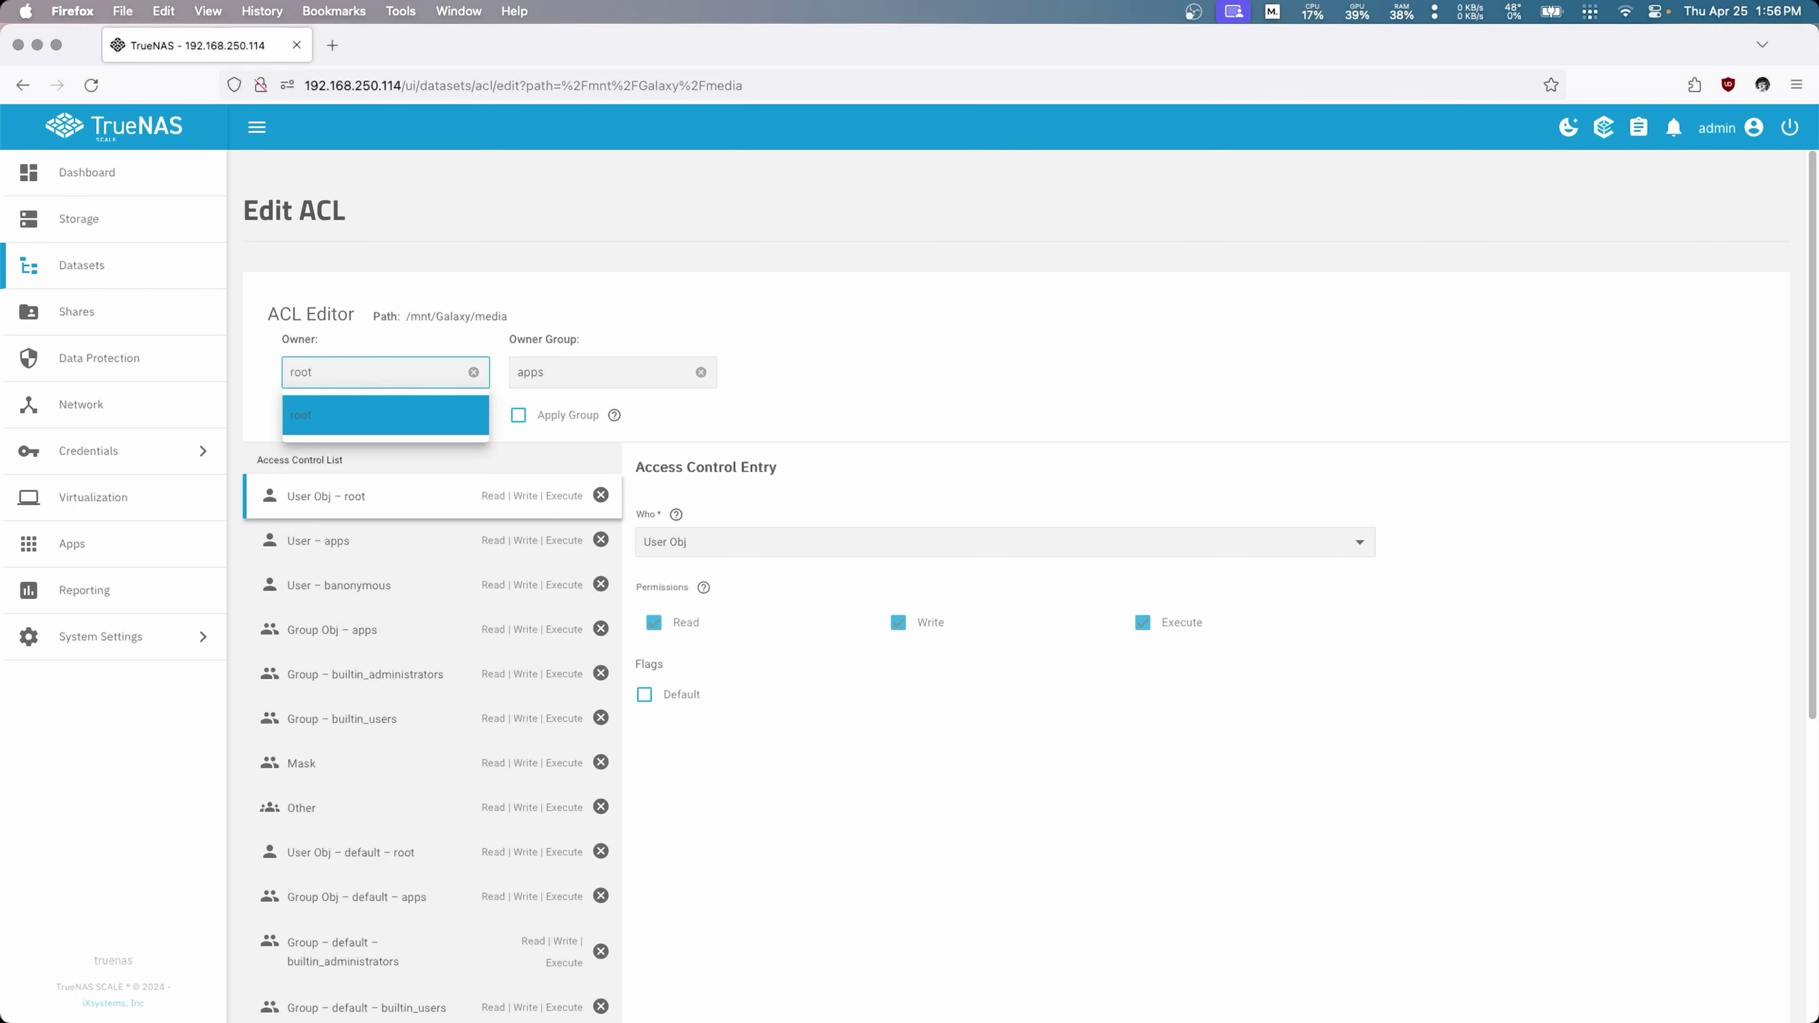
click(345, 416)
click(580, 370)
text(root)
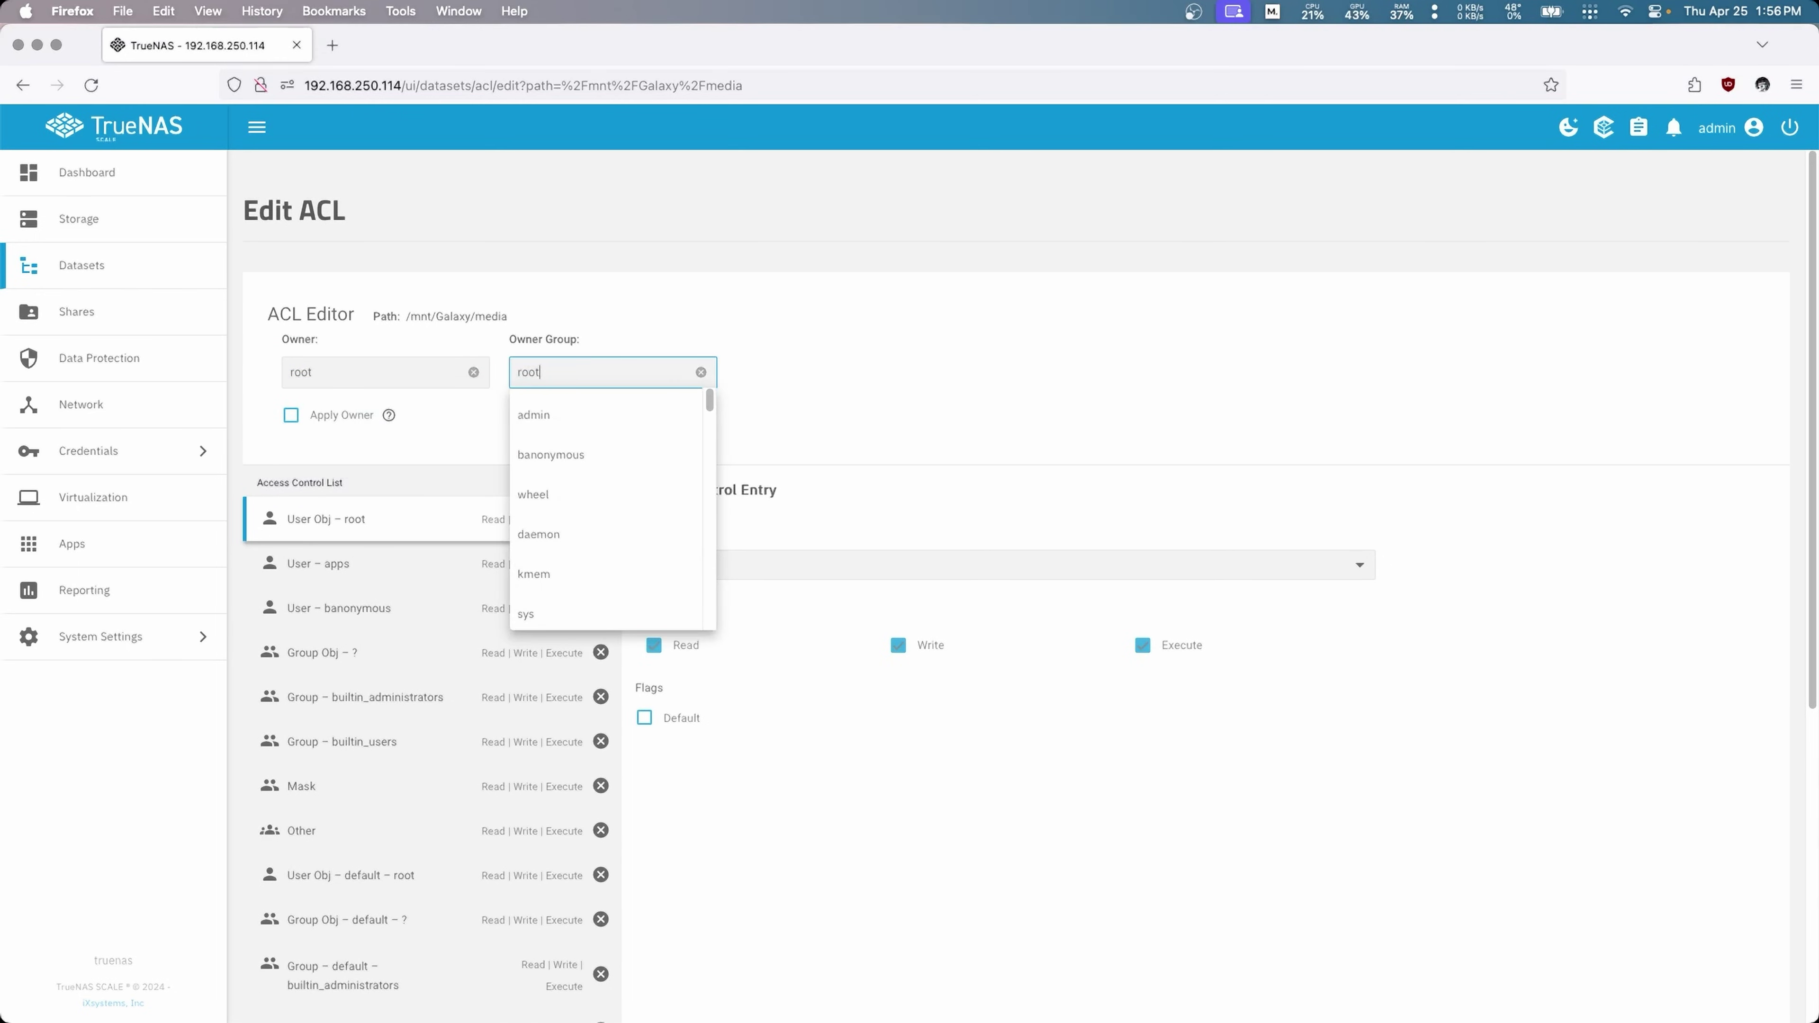
click(660, 449)
click(336, 425)
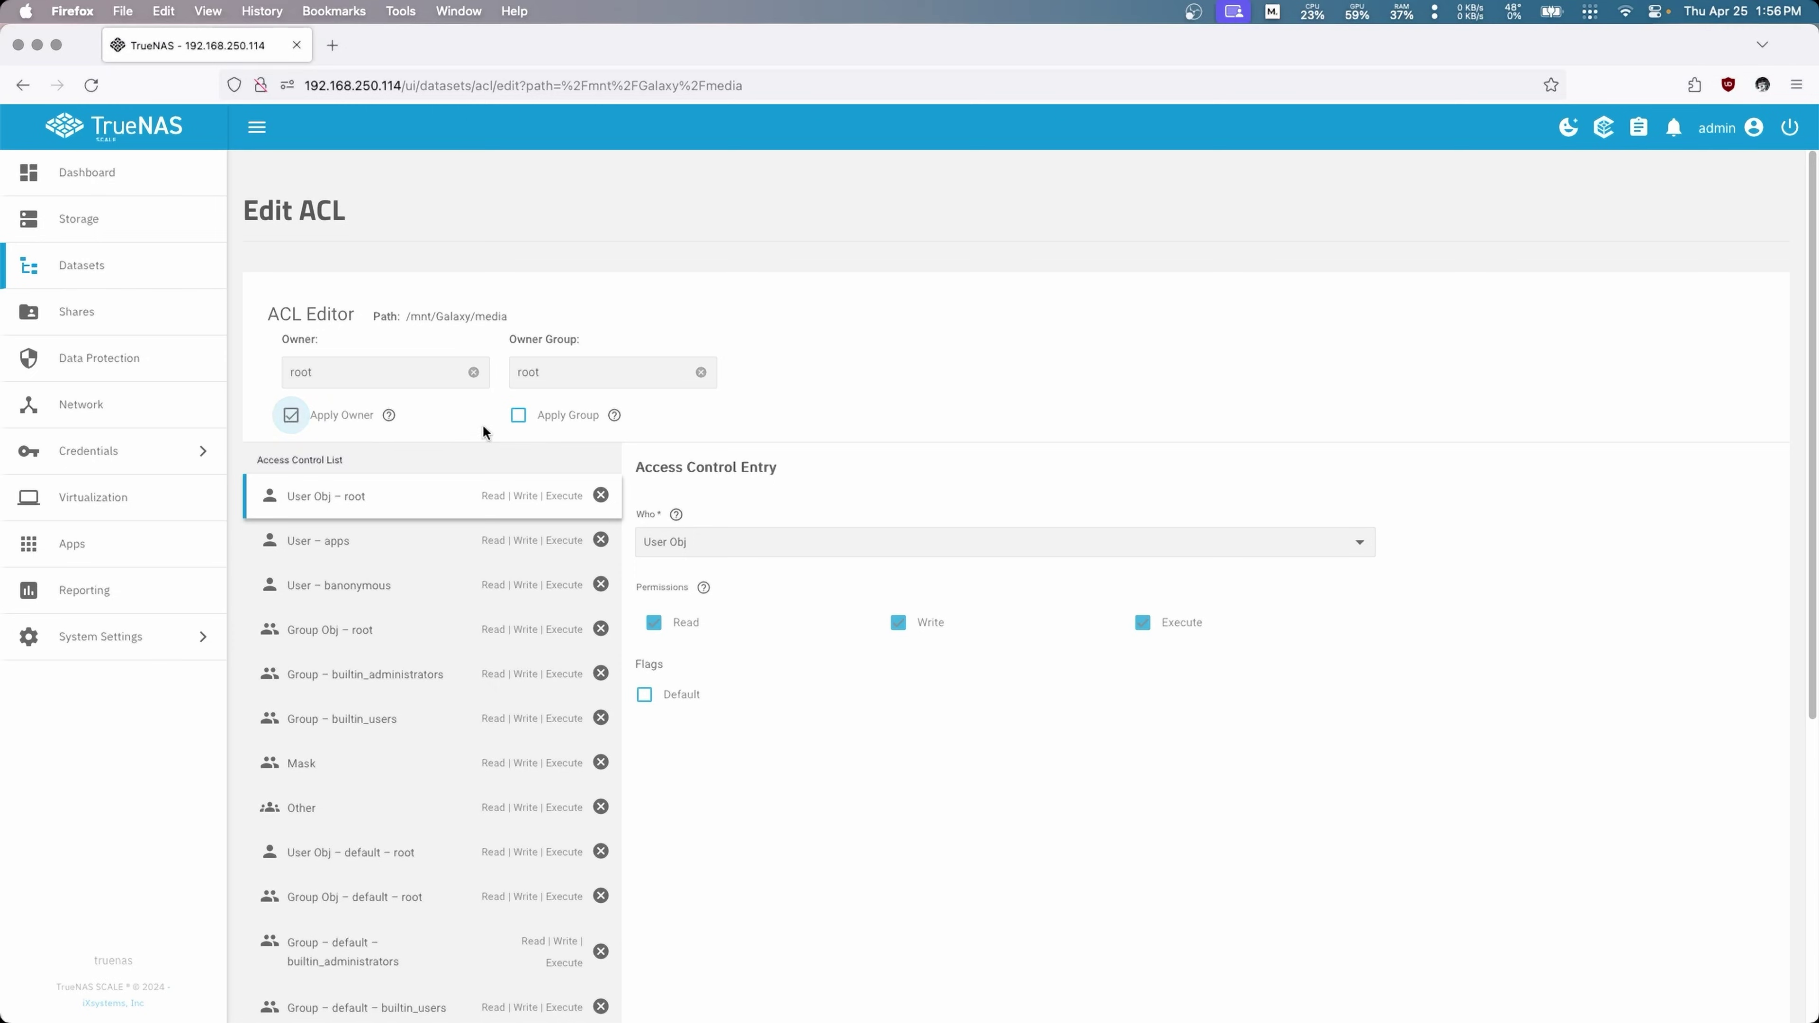
click(538, 439)
Step: Load the POSIX_OPEN preset ACL, apply it recursively, and save the ACL
scroll(673, 702, down, 5)
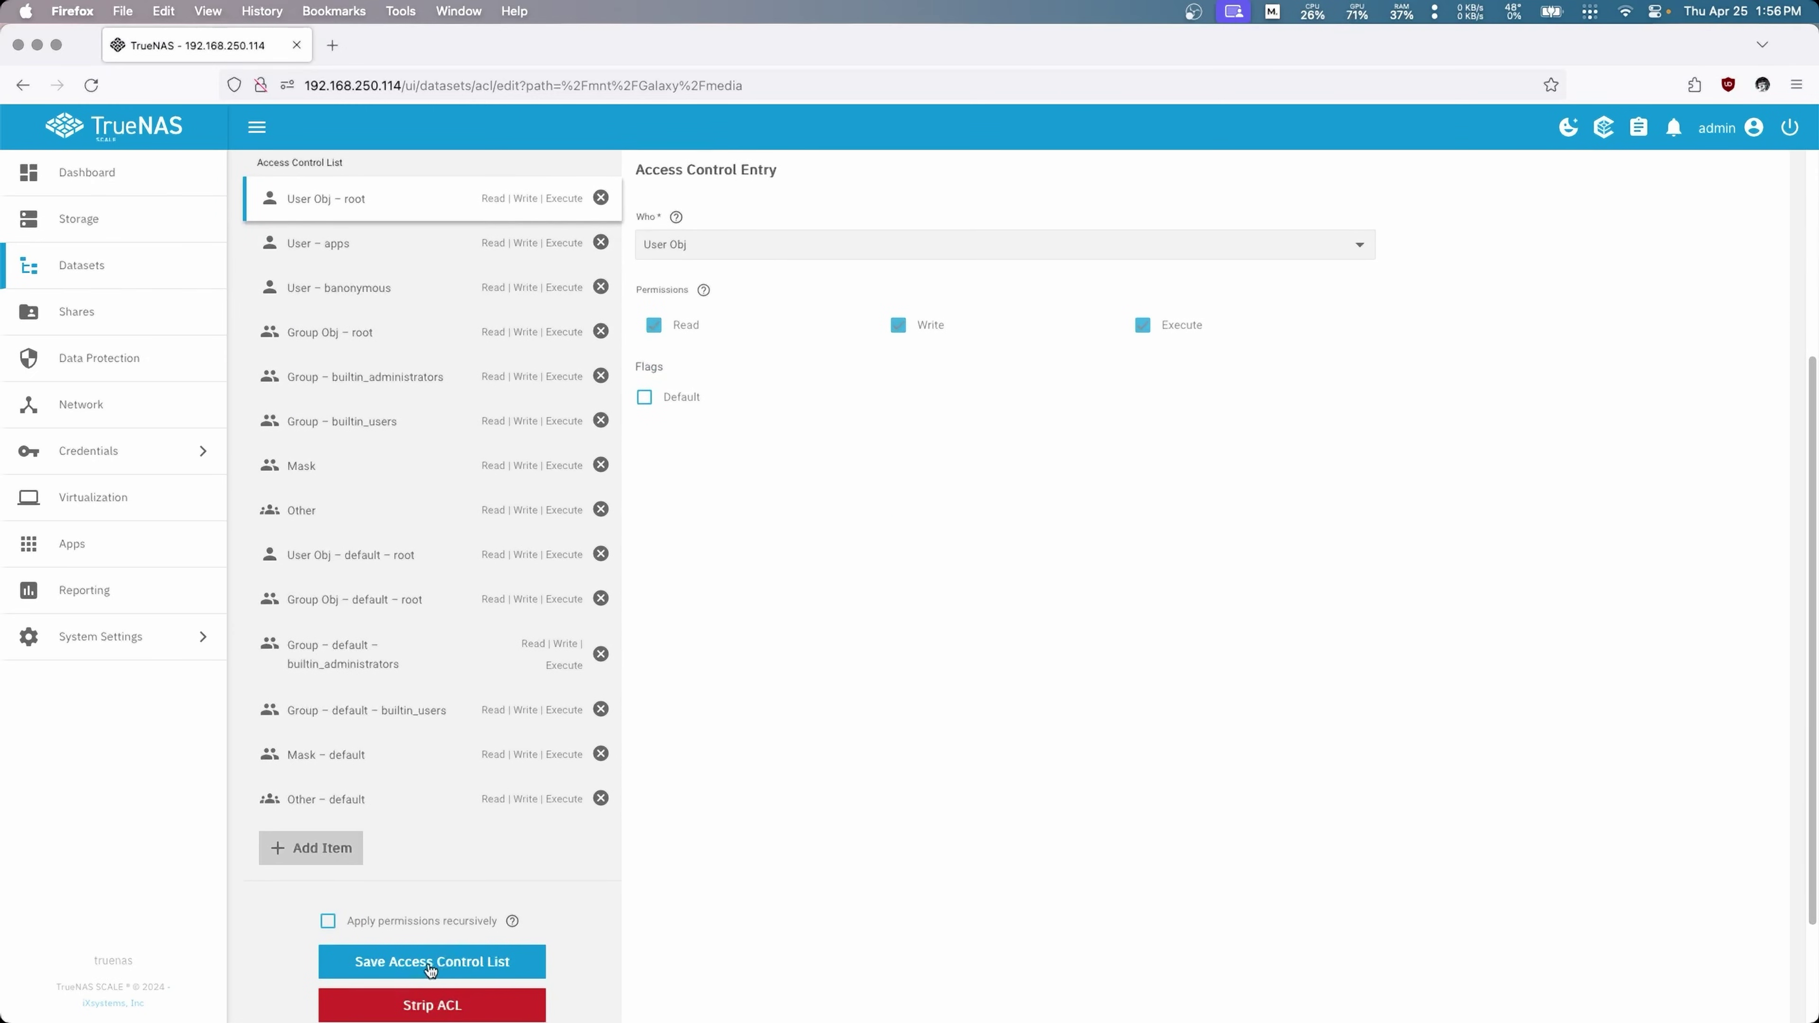
scroll(430, 981, down, 2)
click(366, 954)
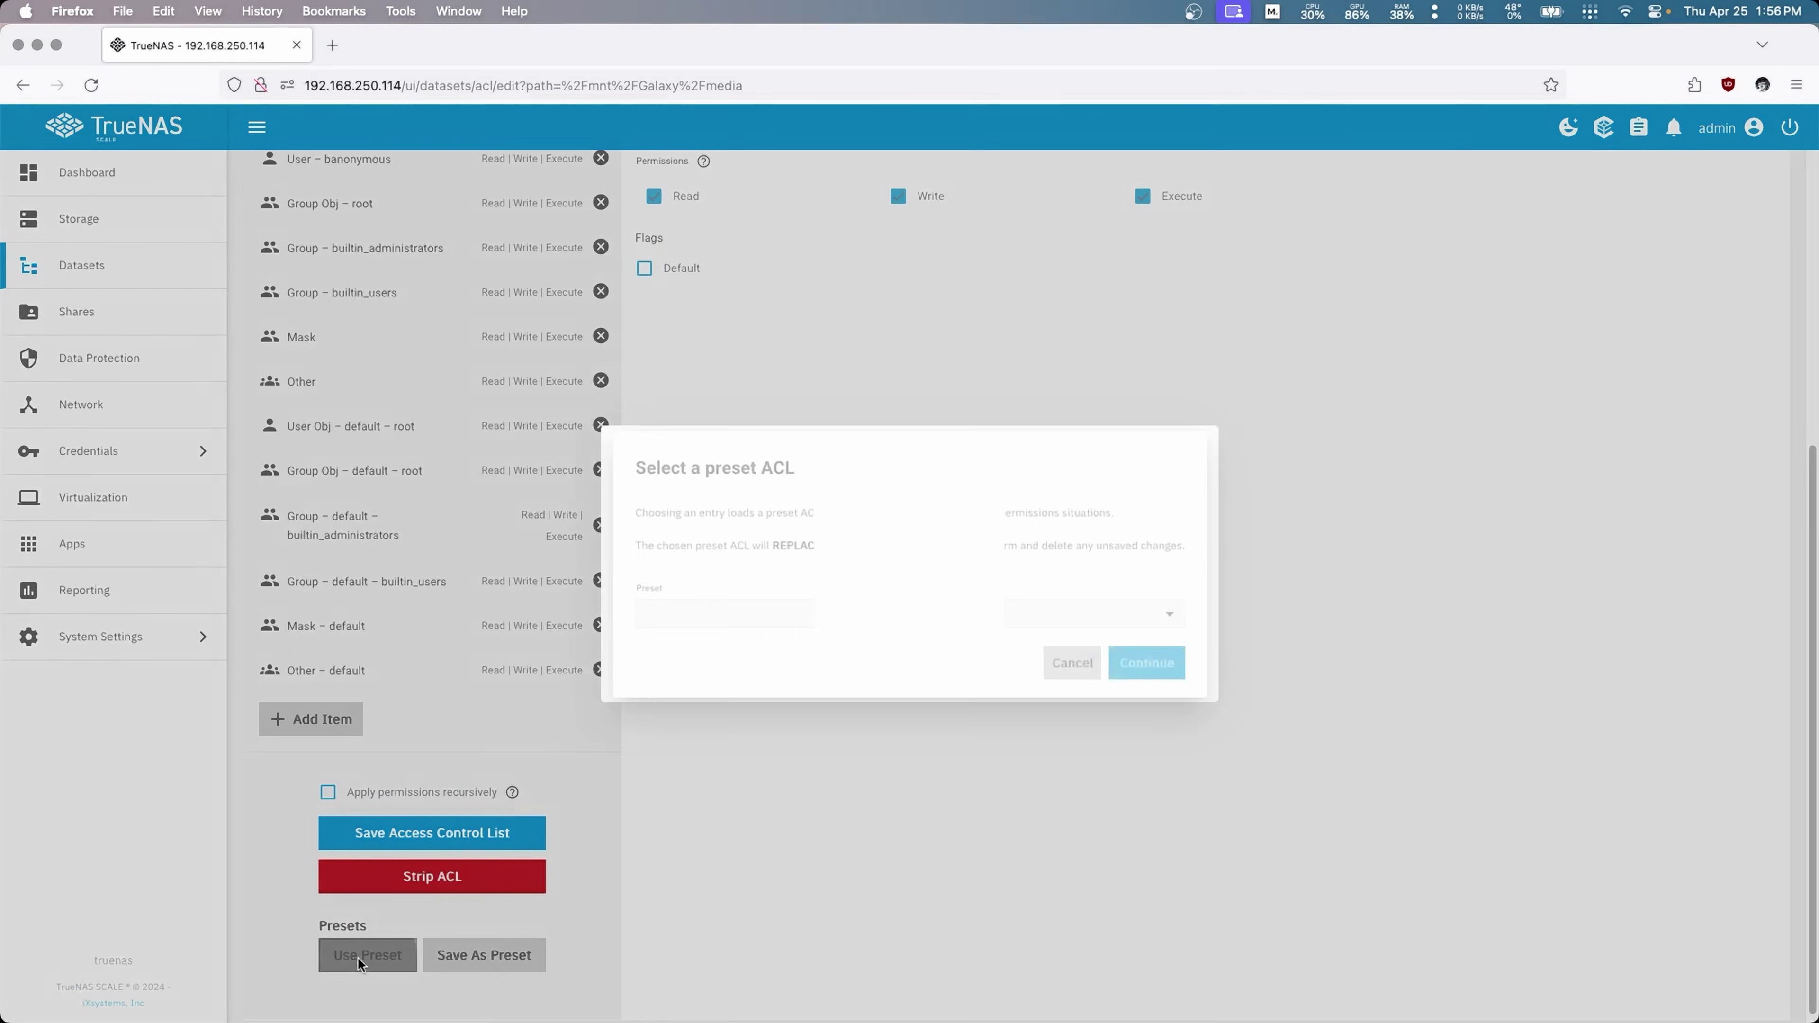
click(811, 617)
click(641, 741)
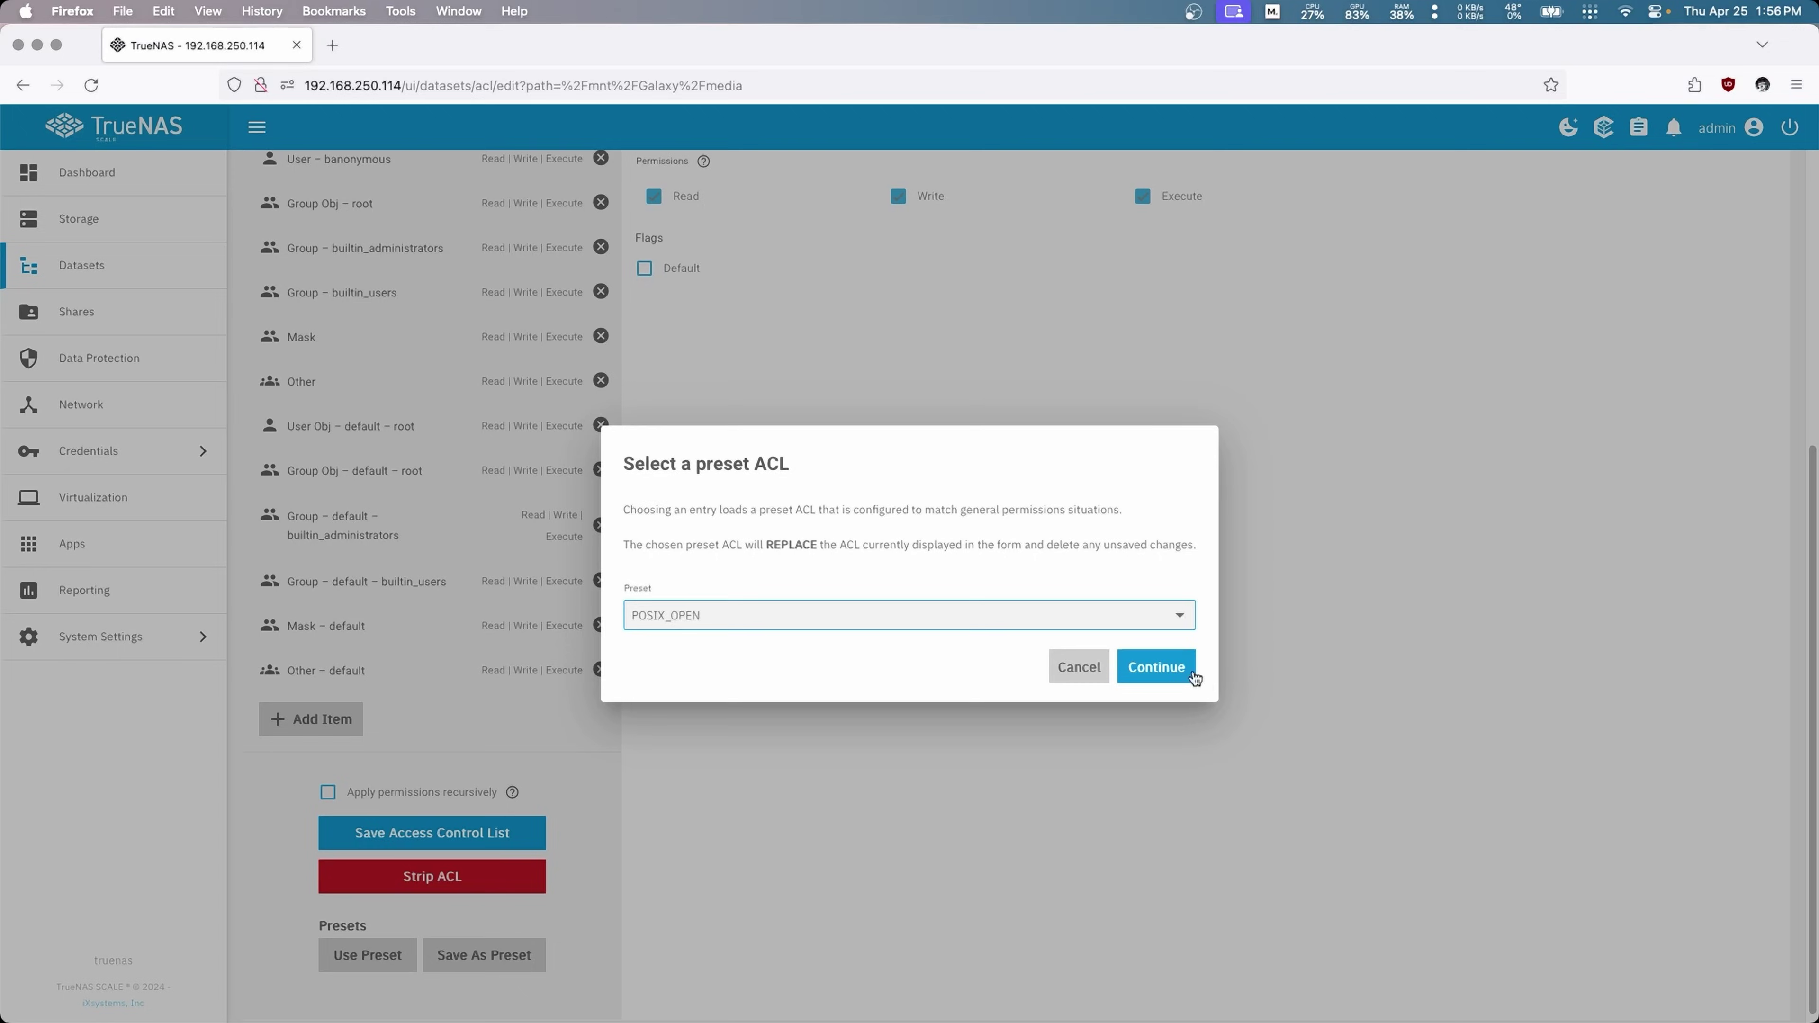
click(1181, 670)
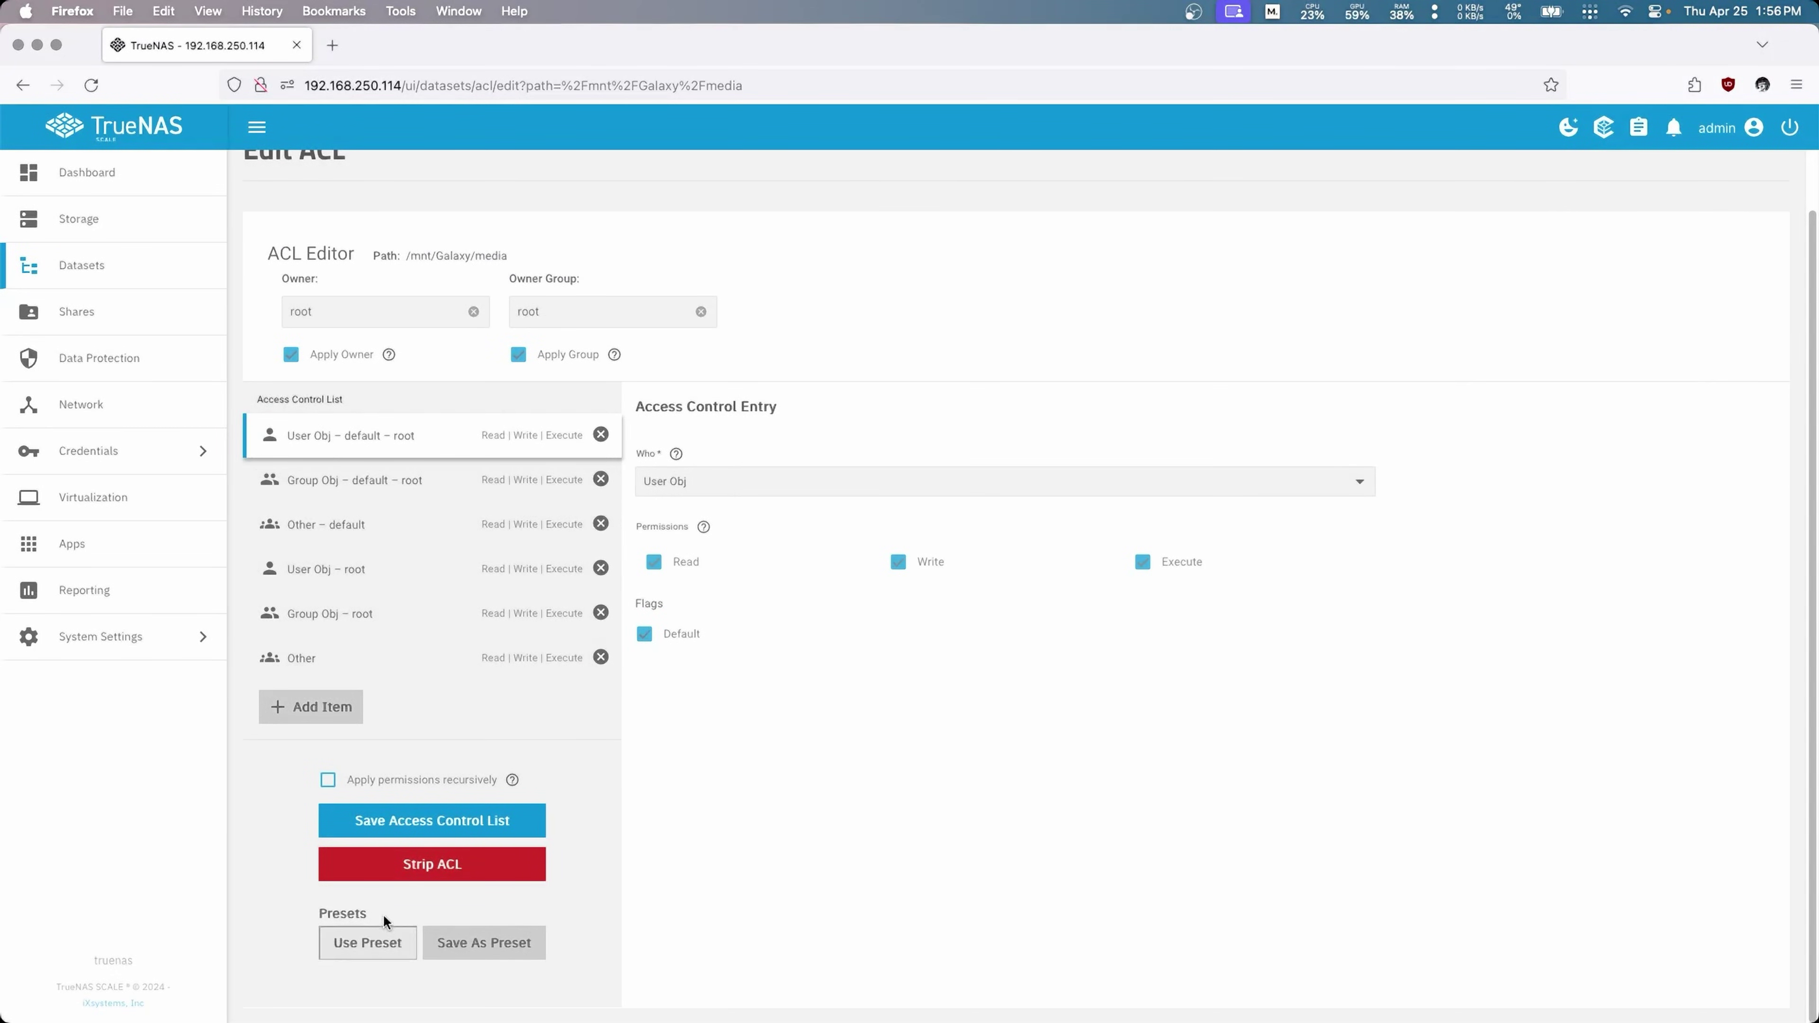
click(410, 781)
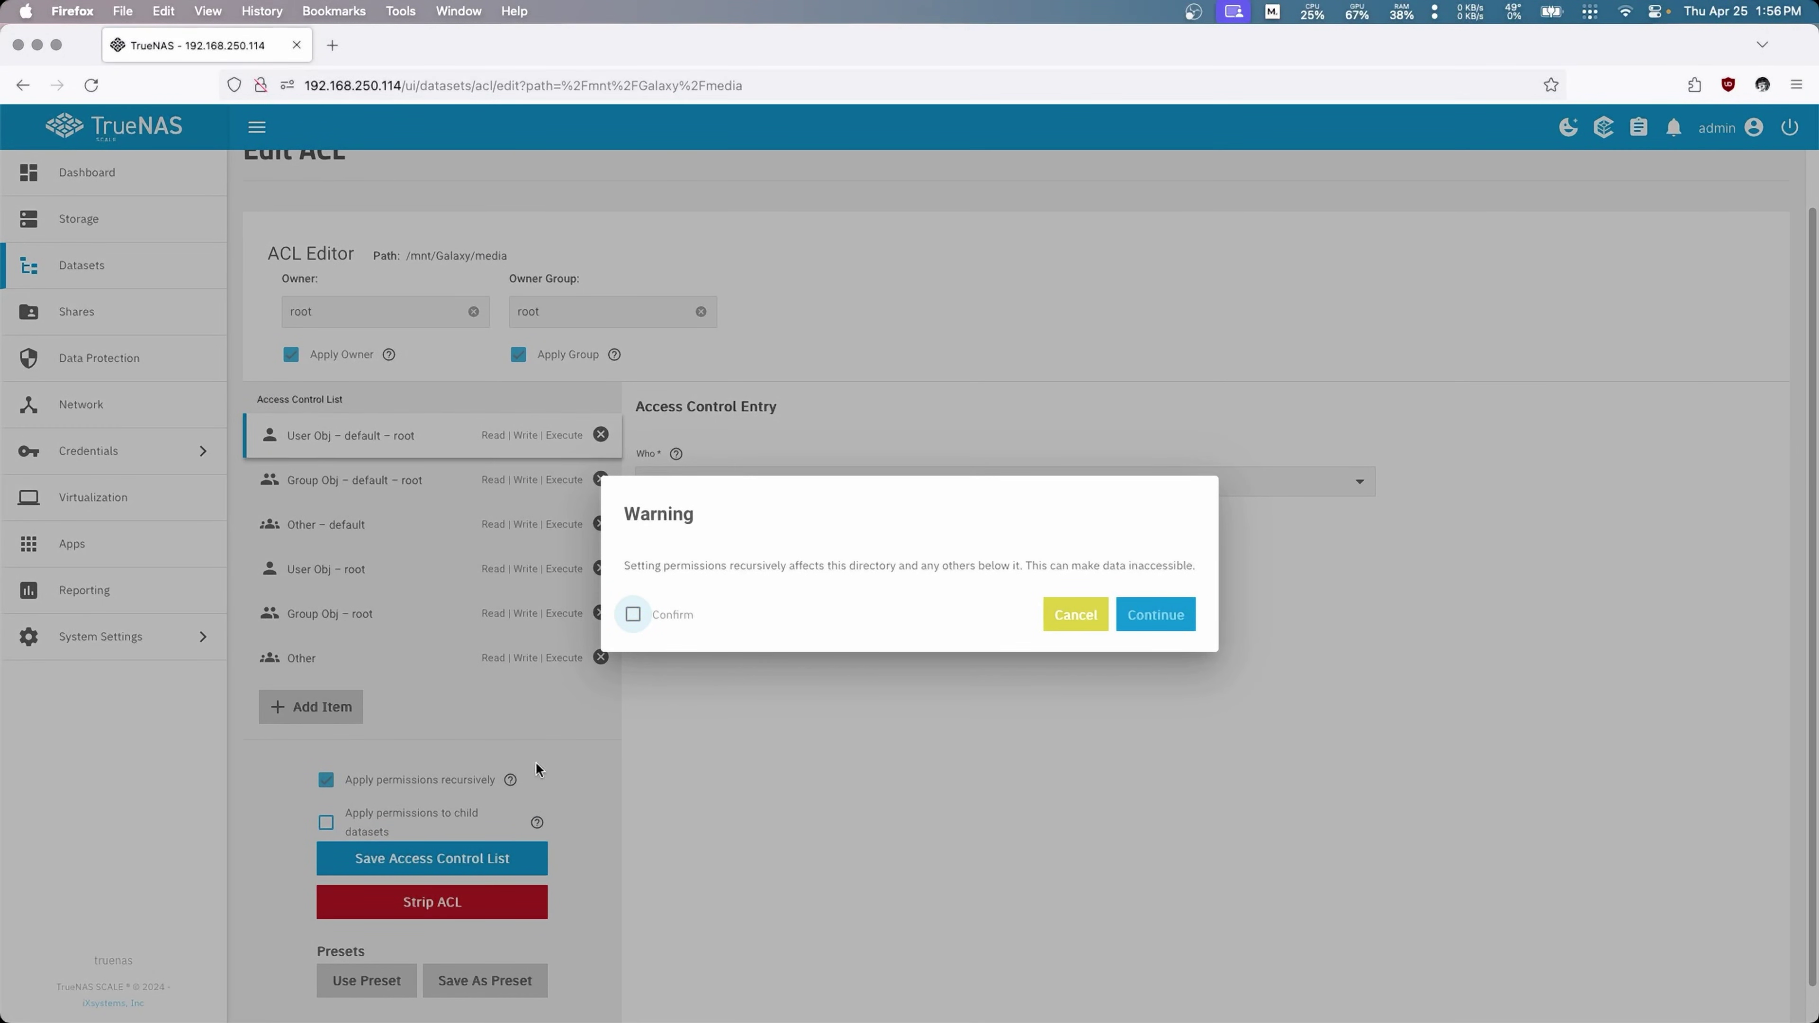
click(633, 614)
click(1178, 620)
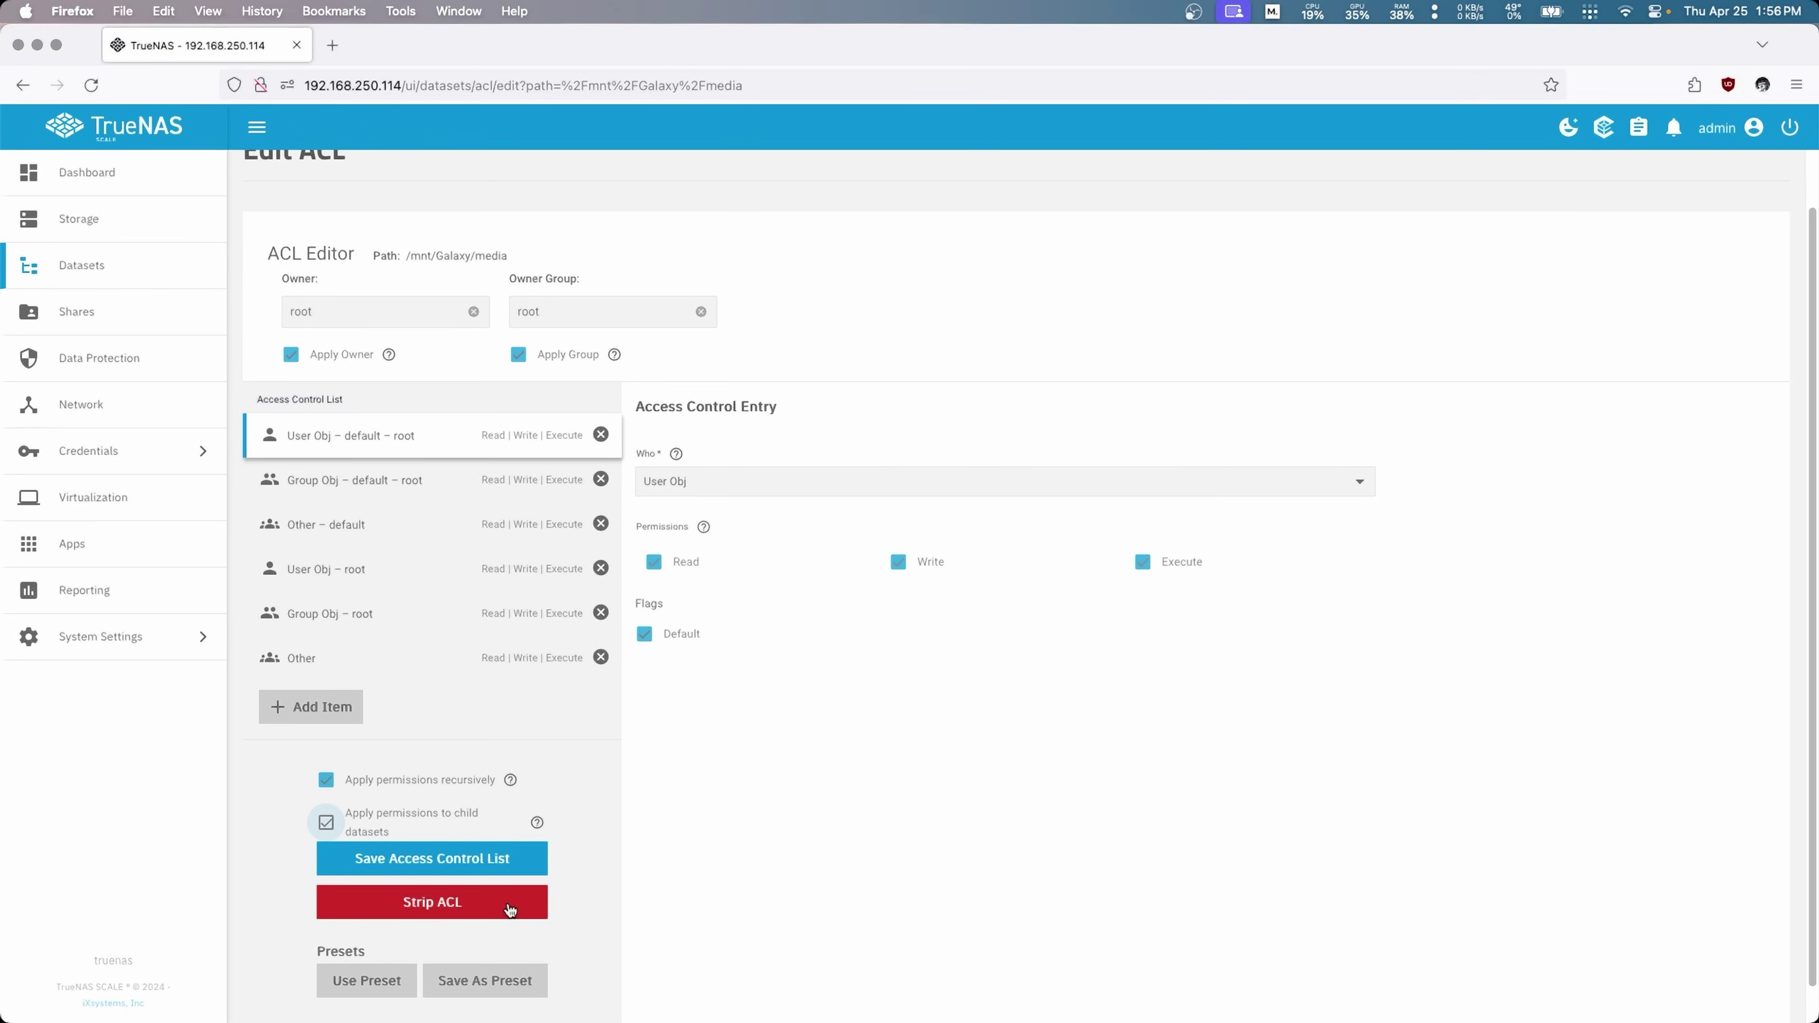
click(456, 860)
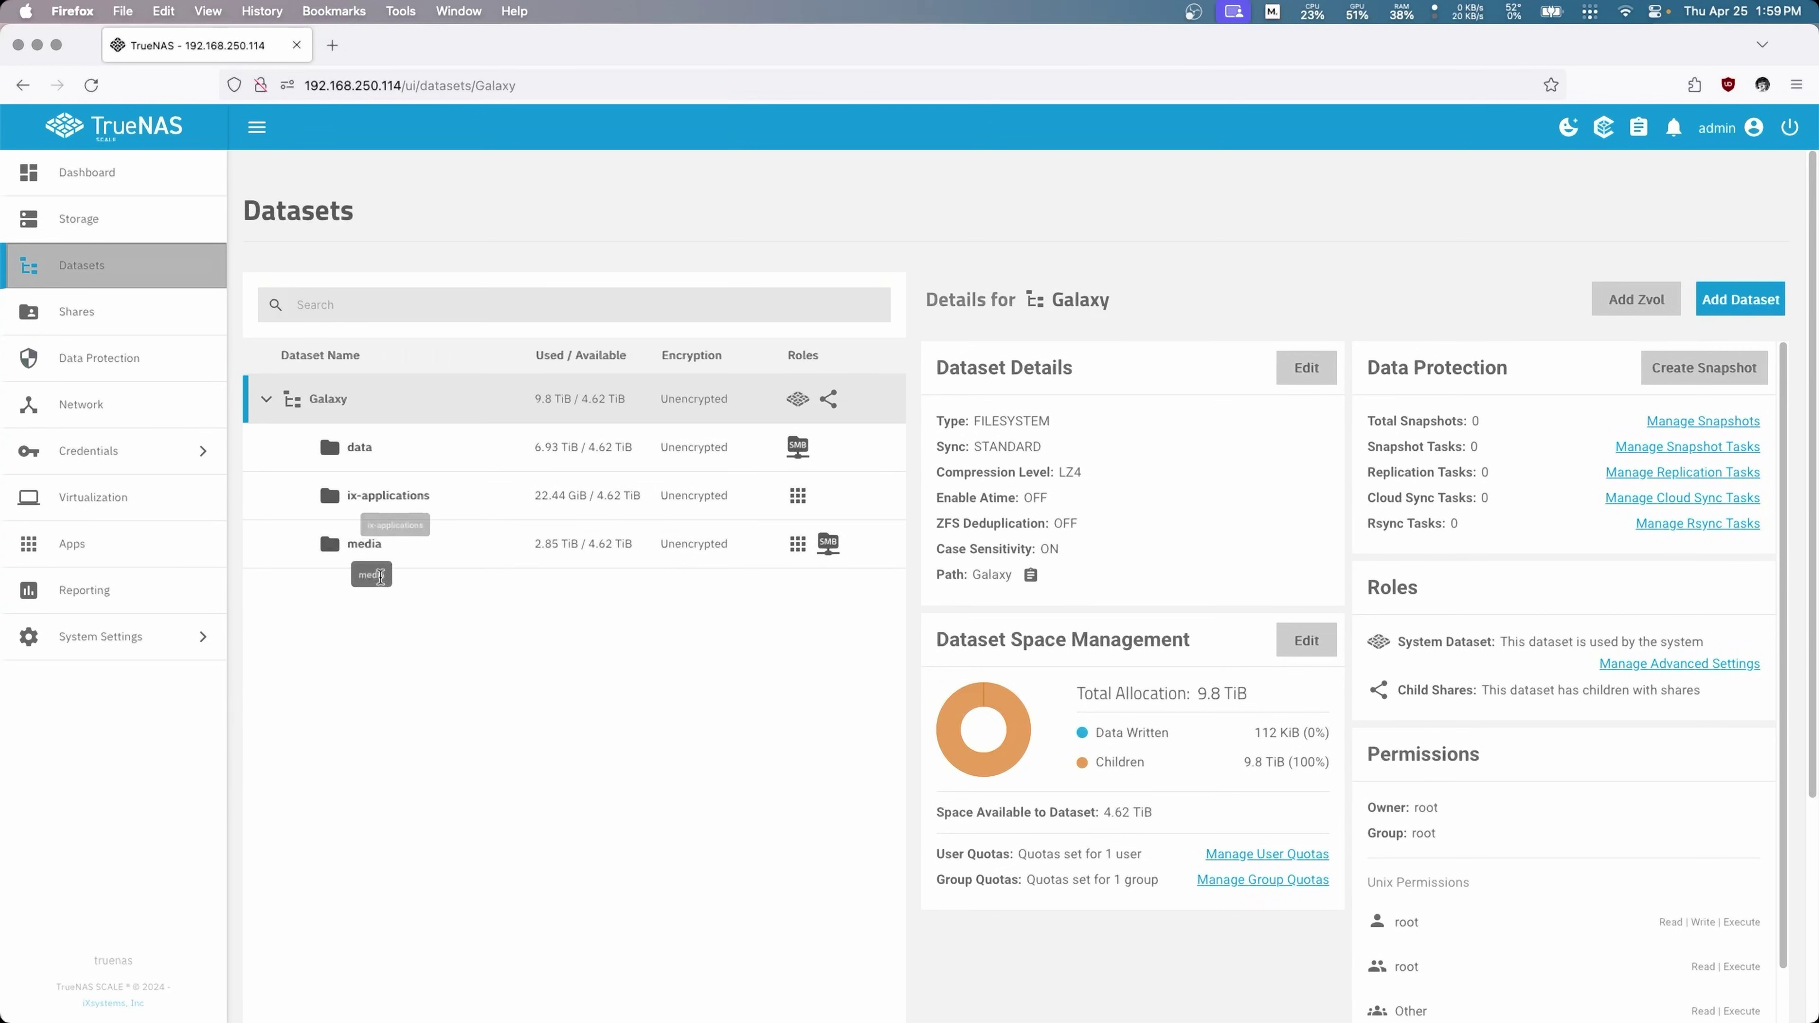
Step: Reassign the media dataset's owner and group to root, applied, and save its ACL
click(472, 547)
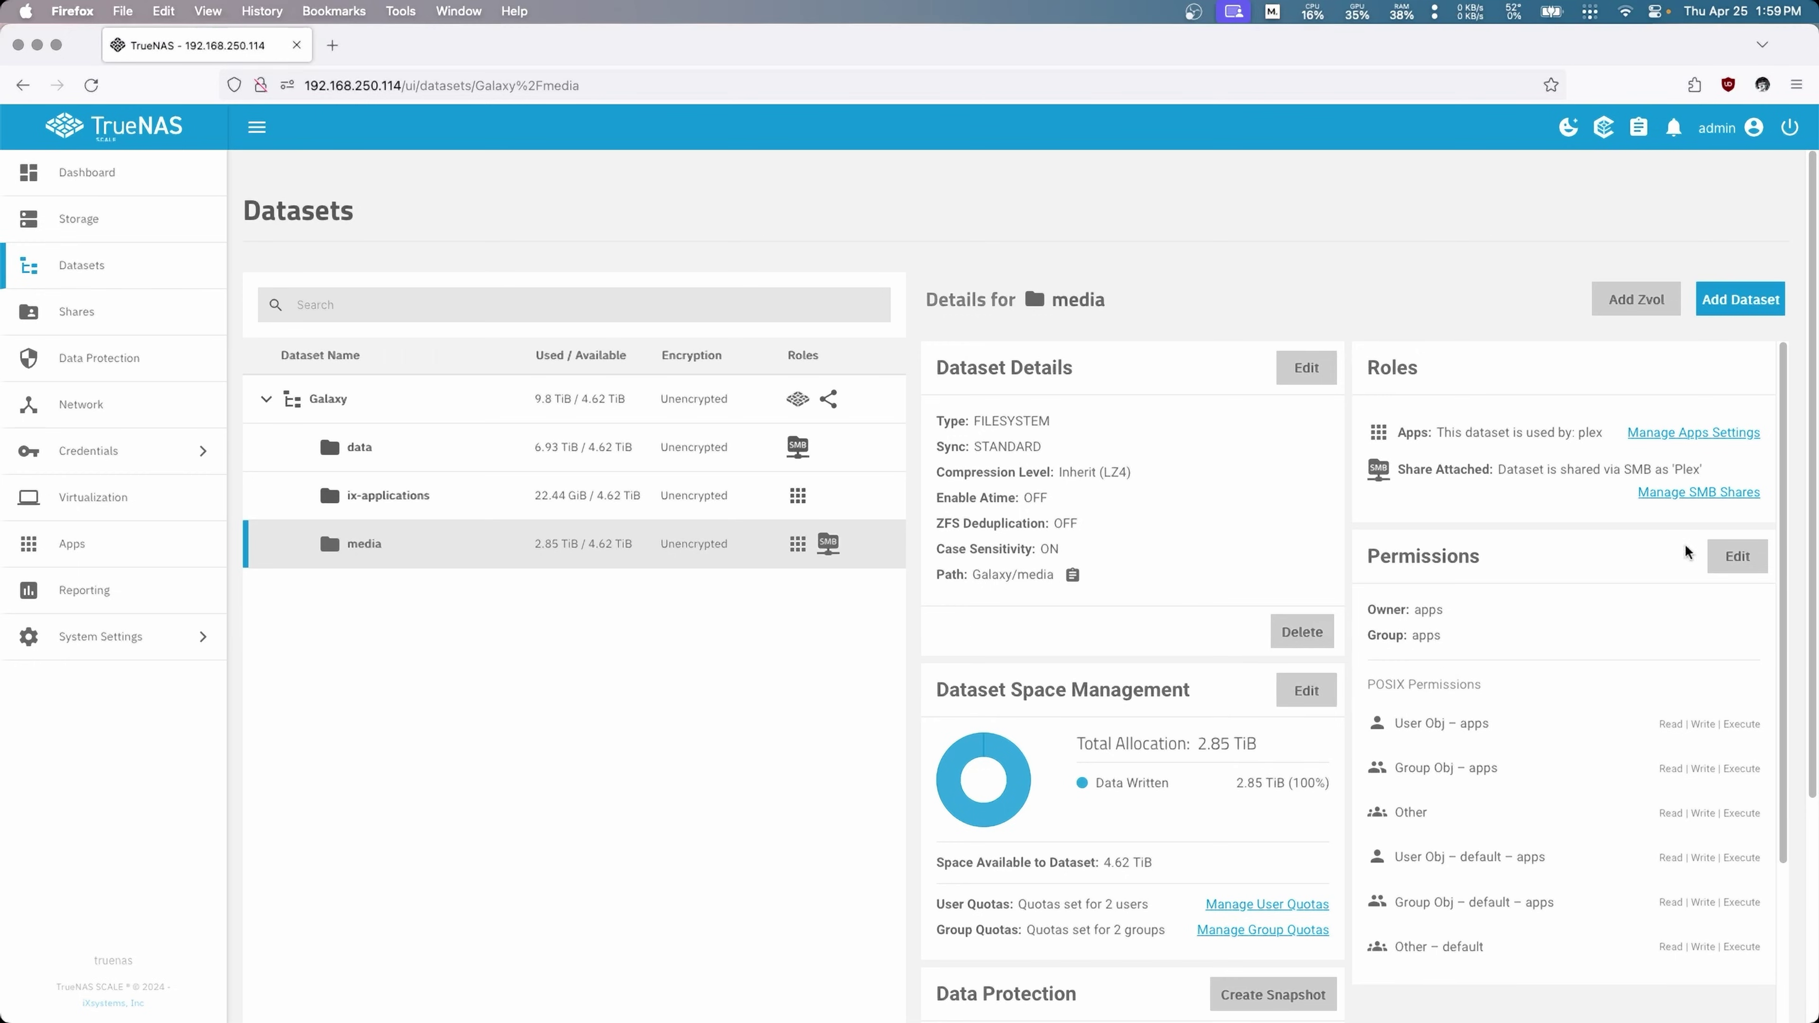
click(1733, 562)
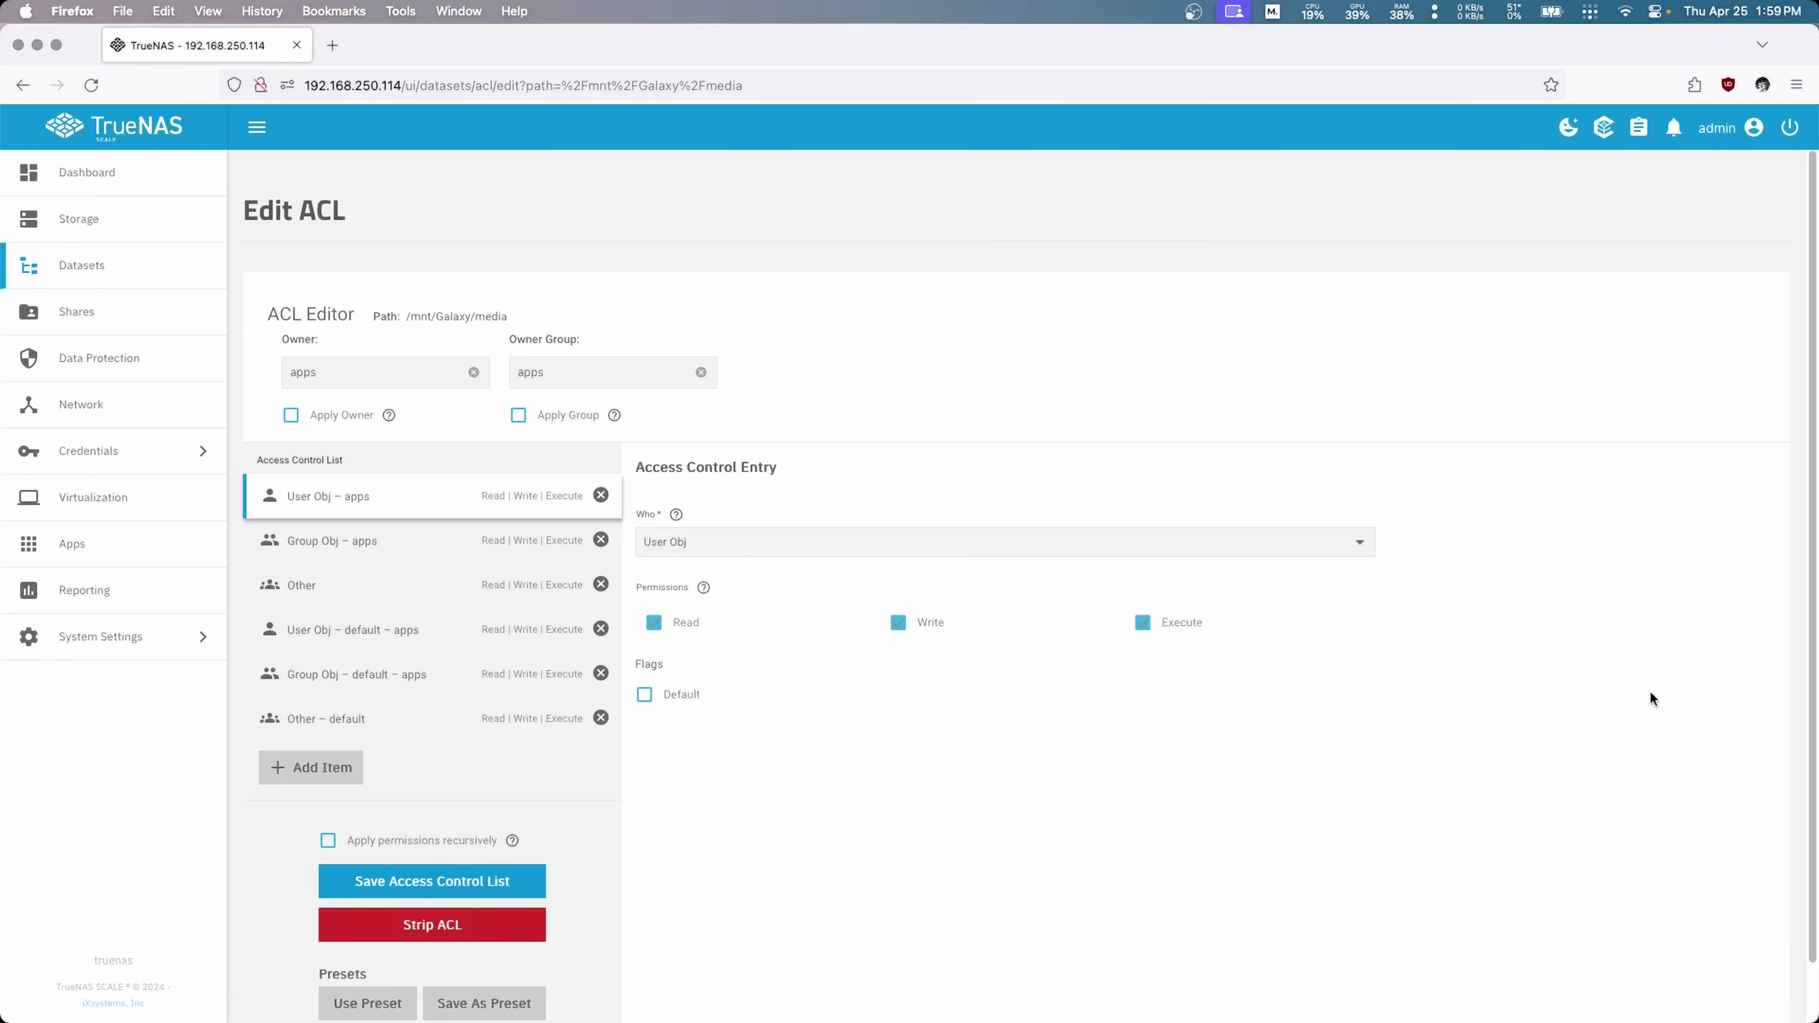
click(379, 369)
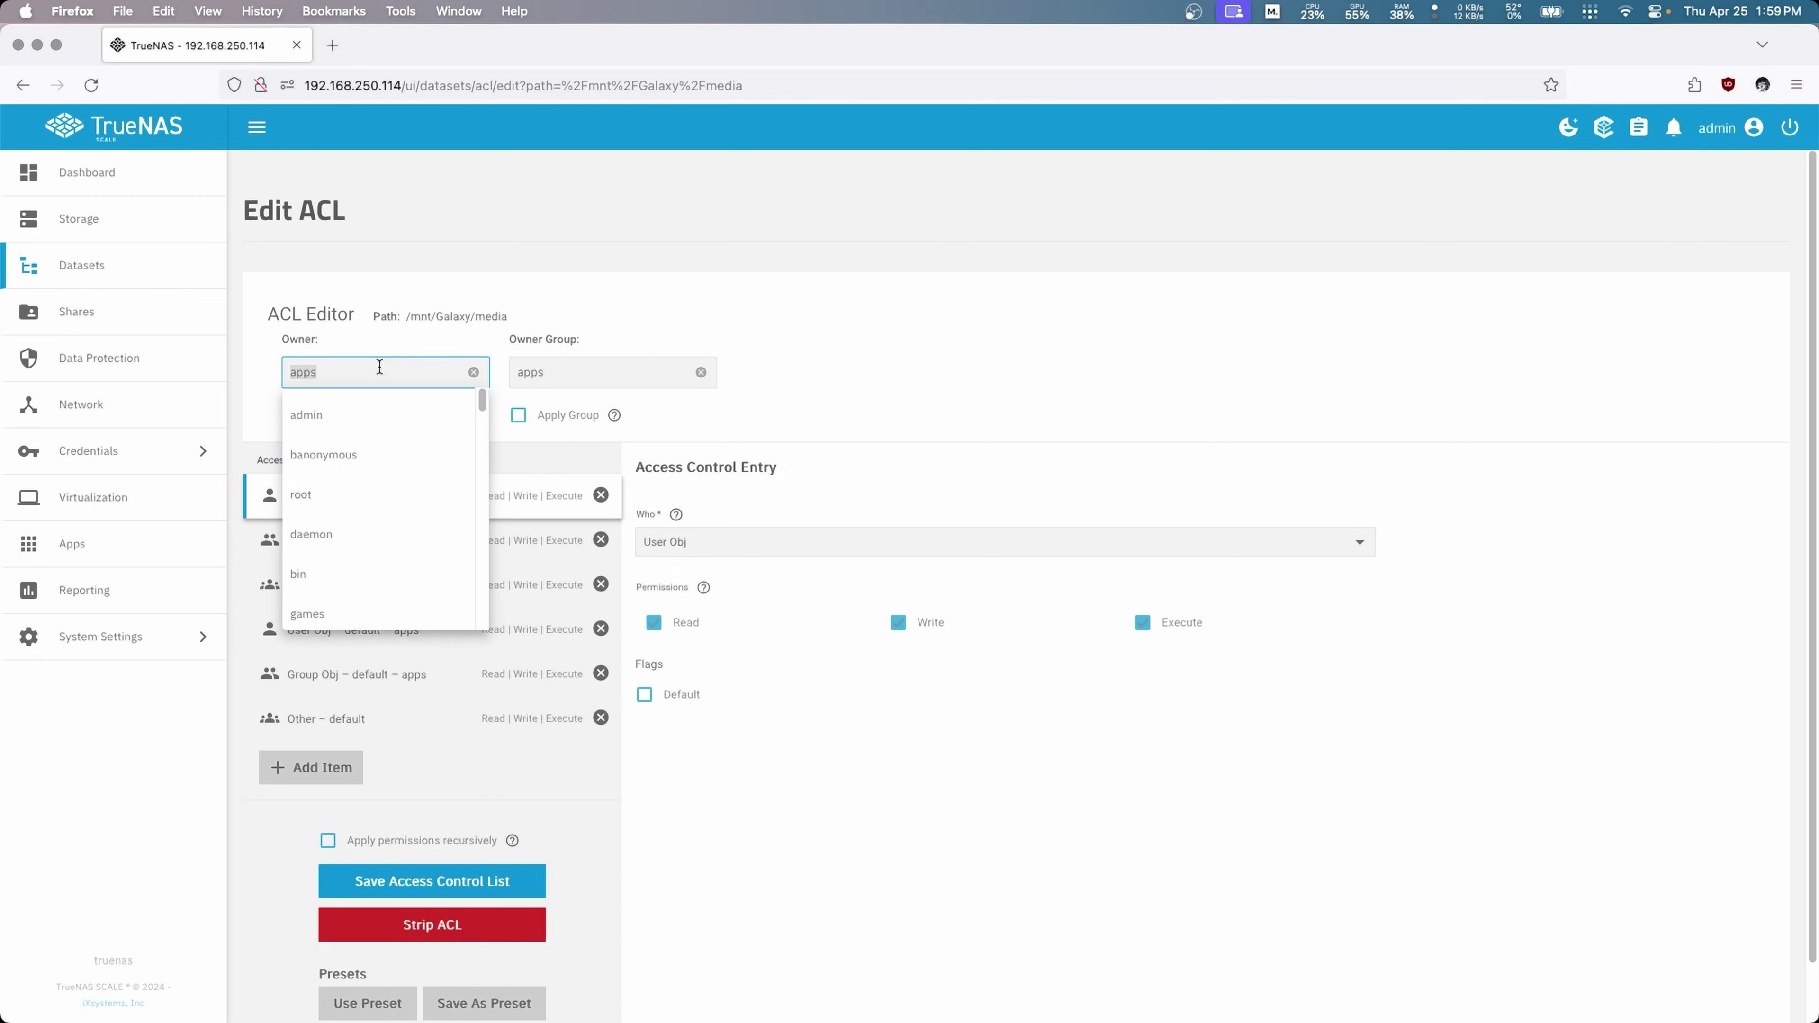
text(root)
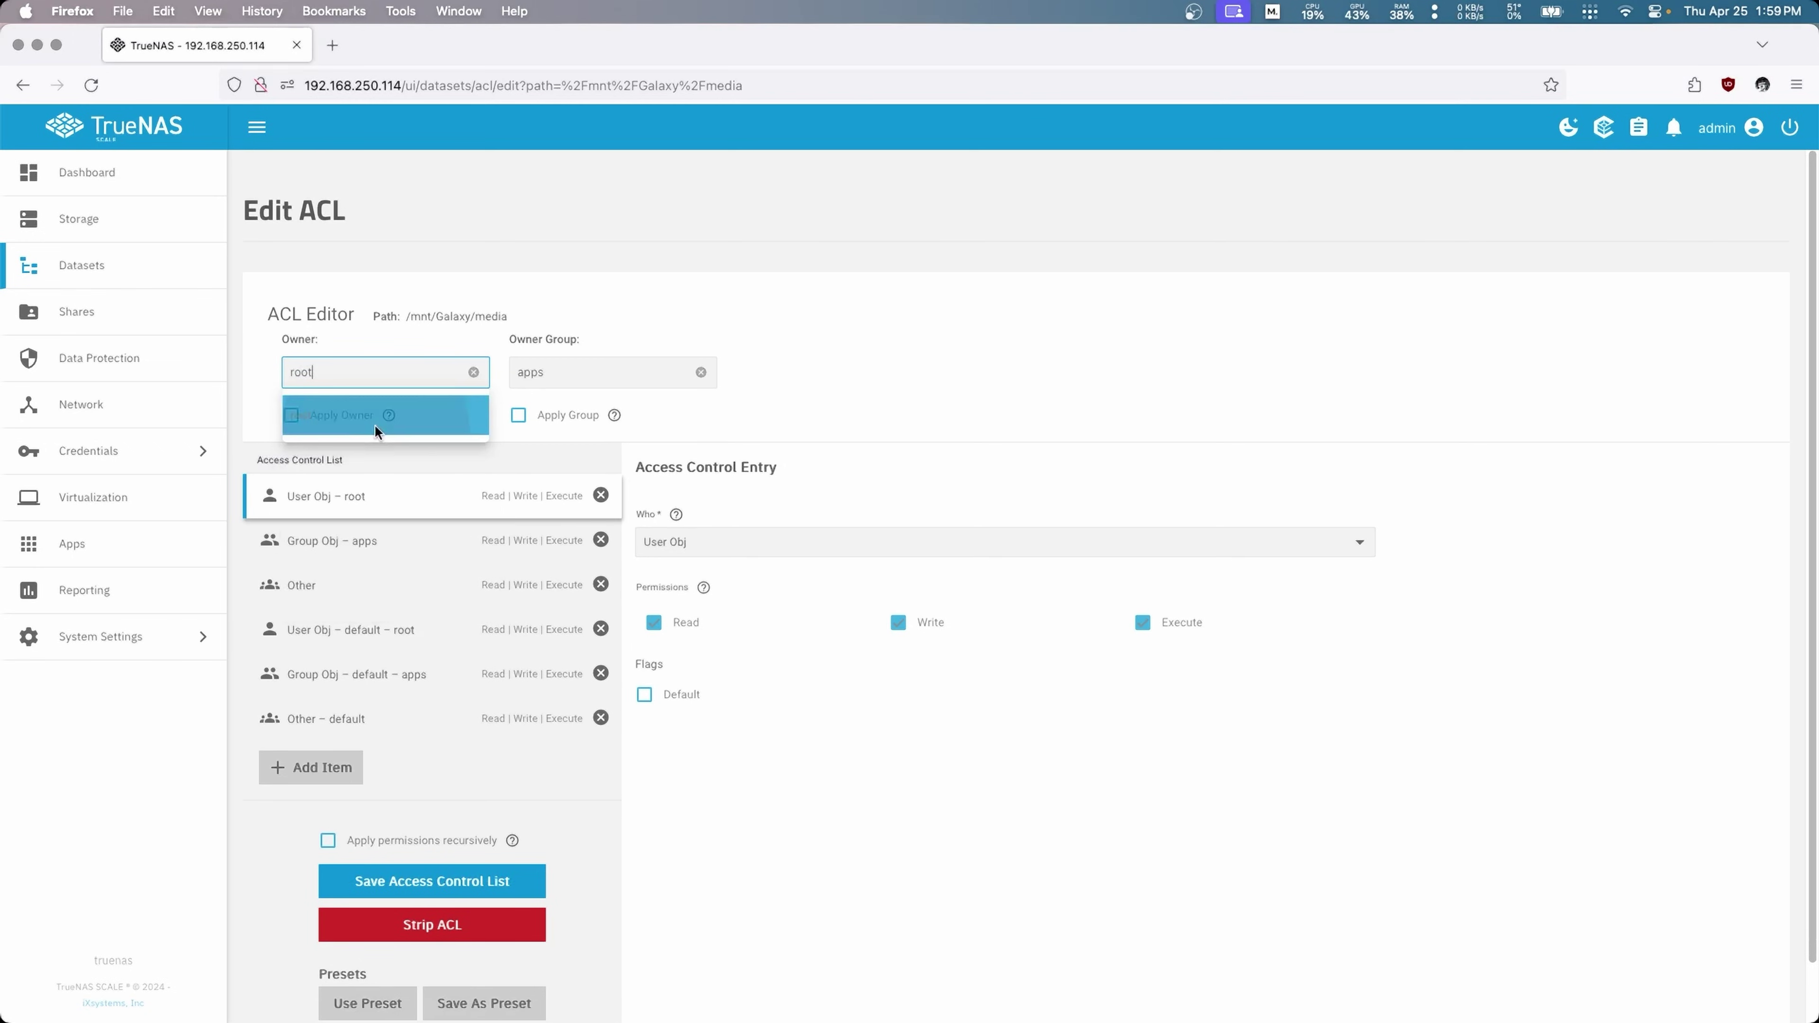
click(381, 418)
click(579, 374)
text(root)
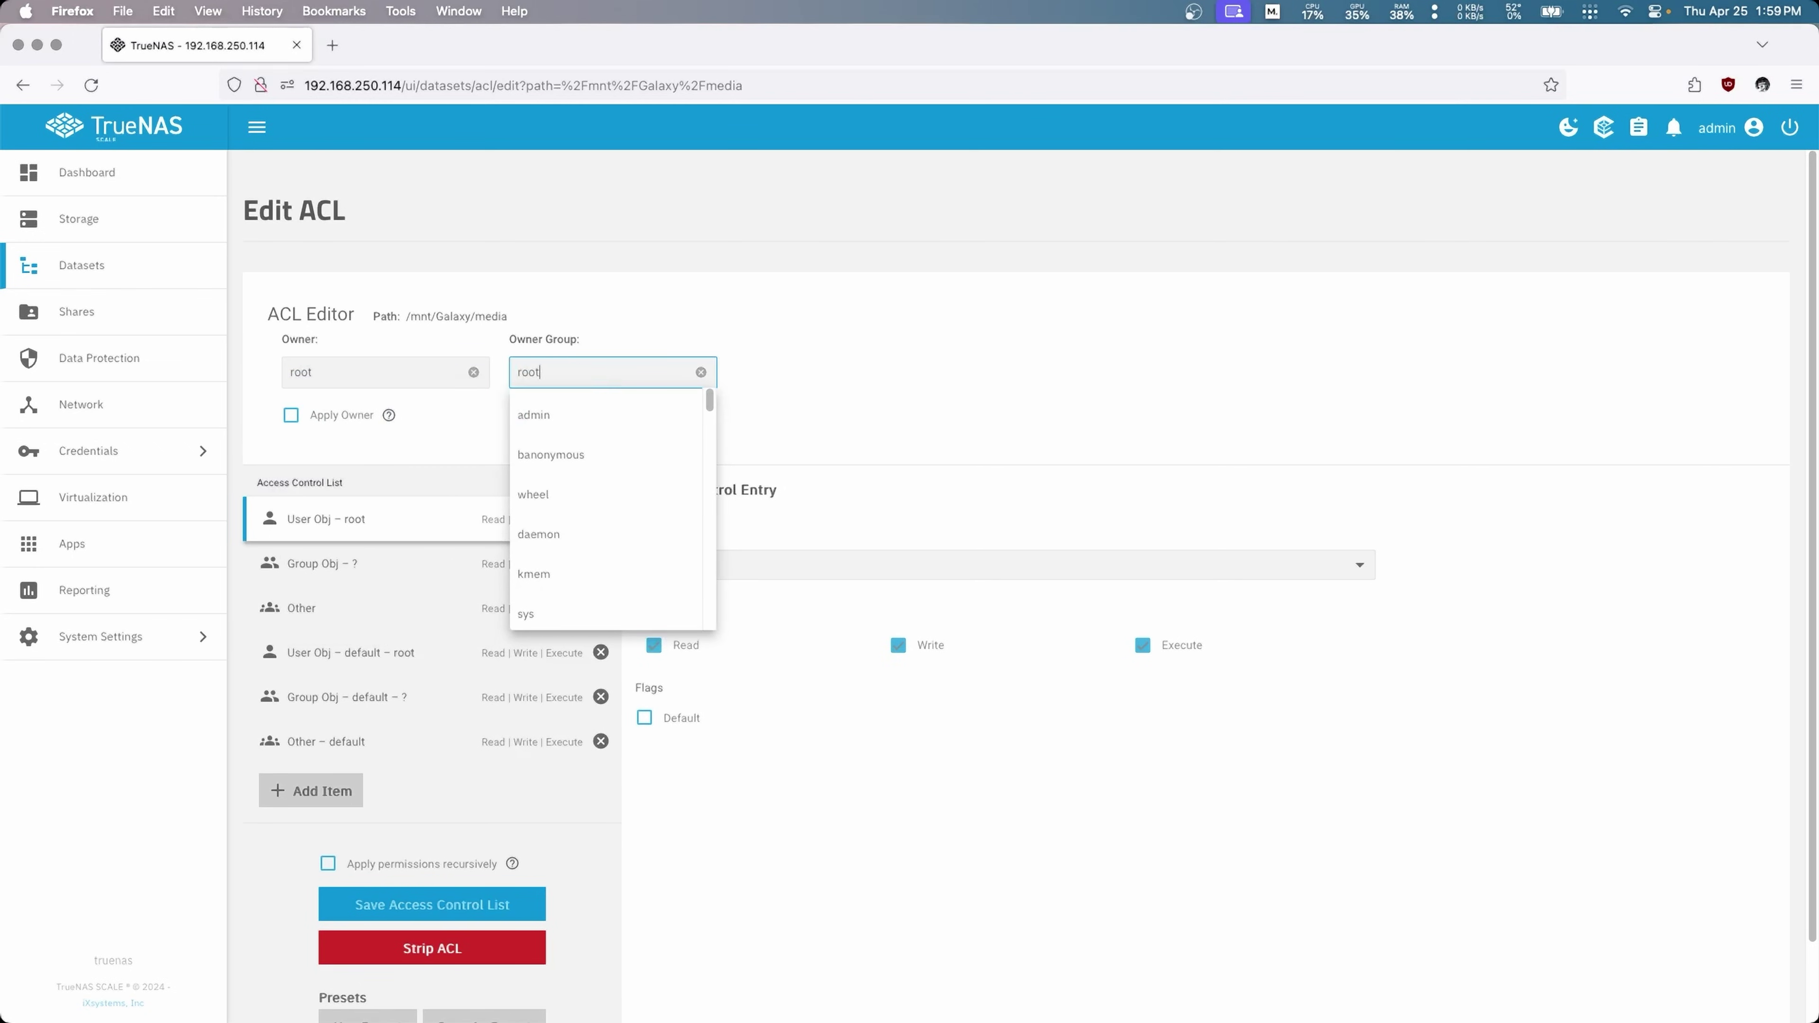
click(558, 419)
click(291, 415)
click(517, 415)
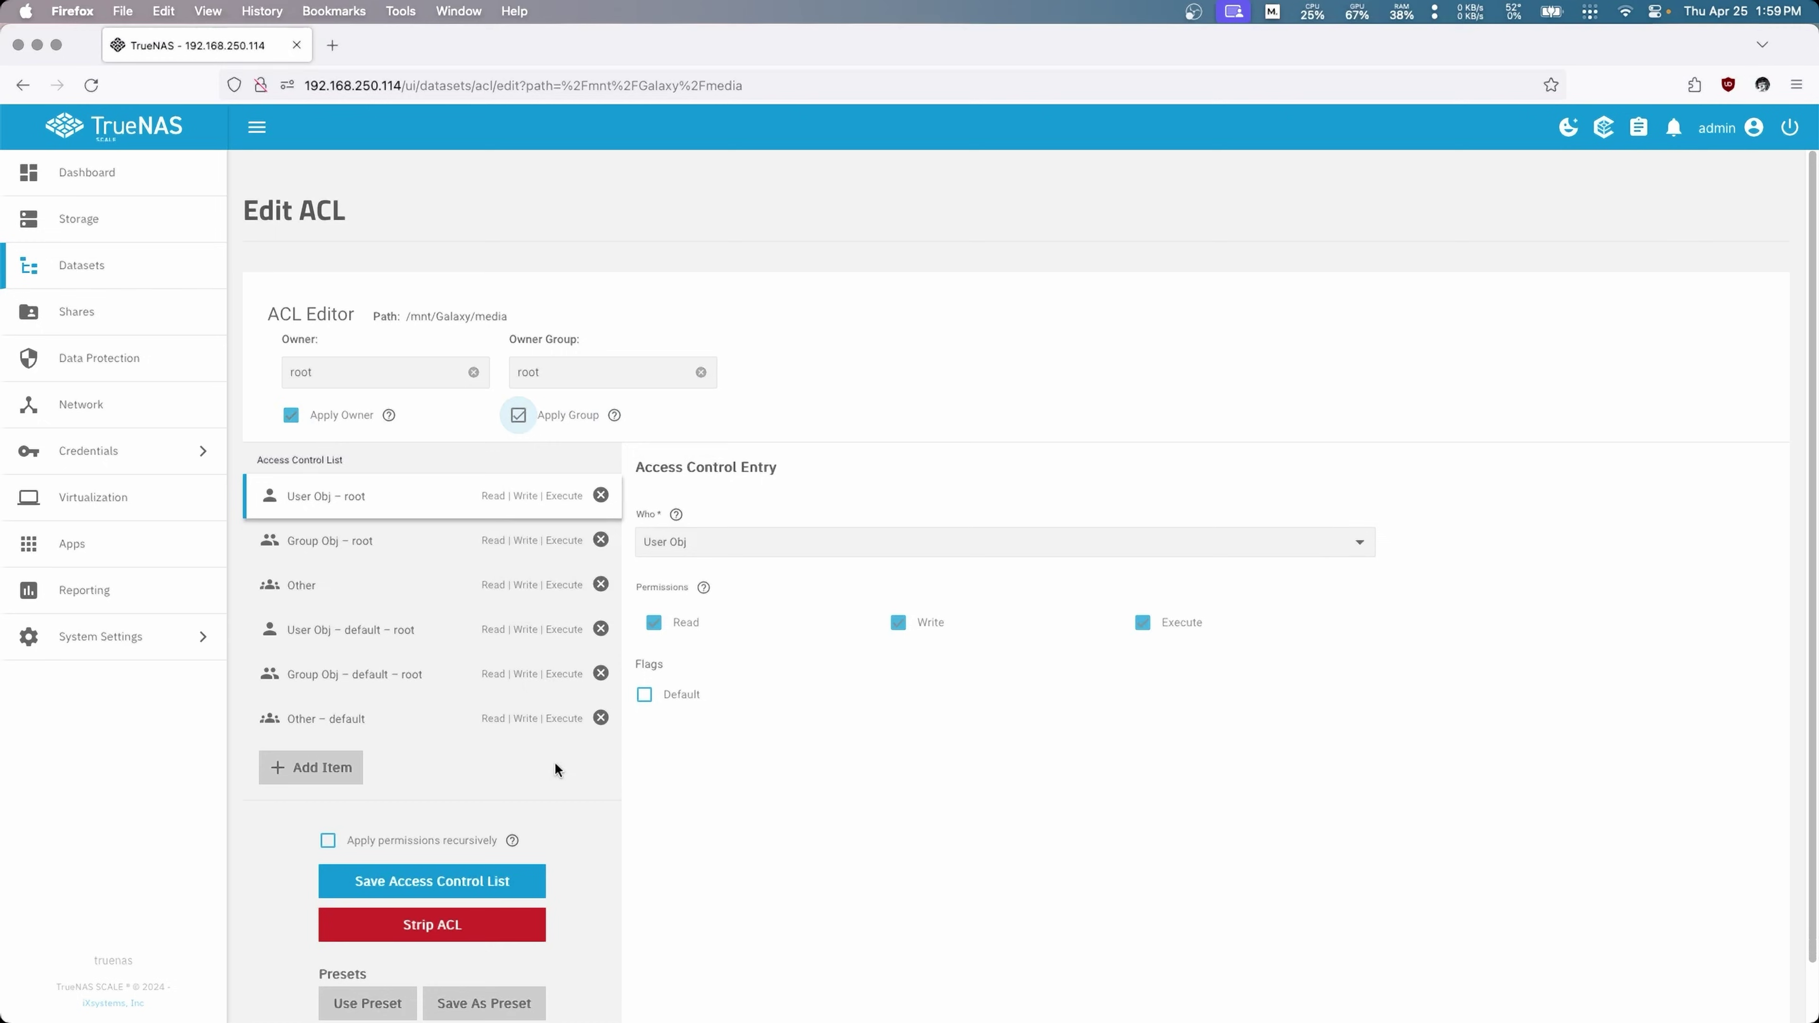
click(430, 896)
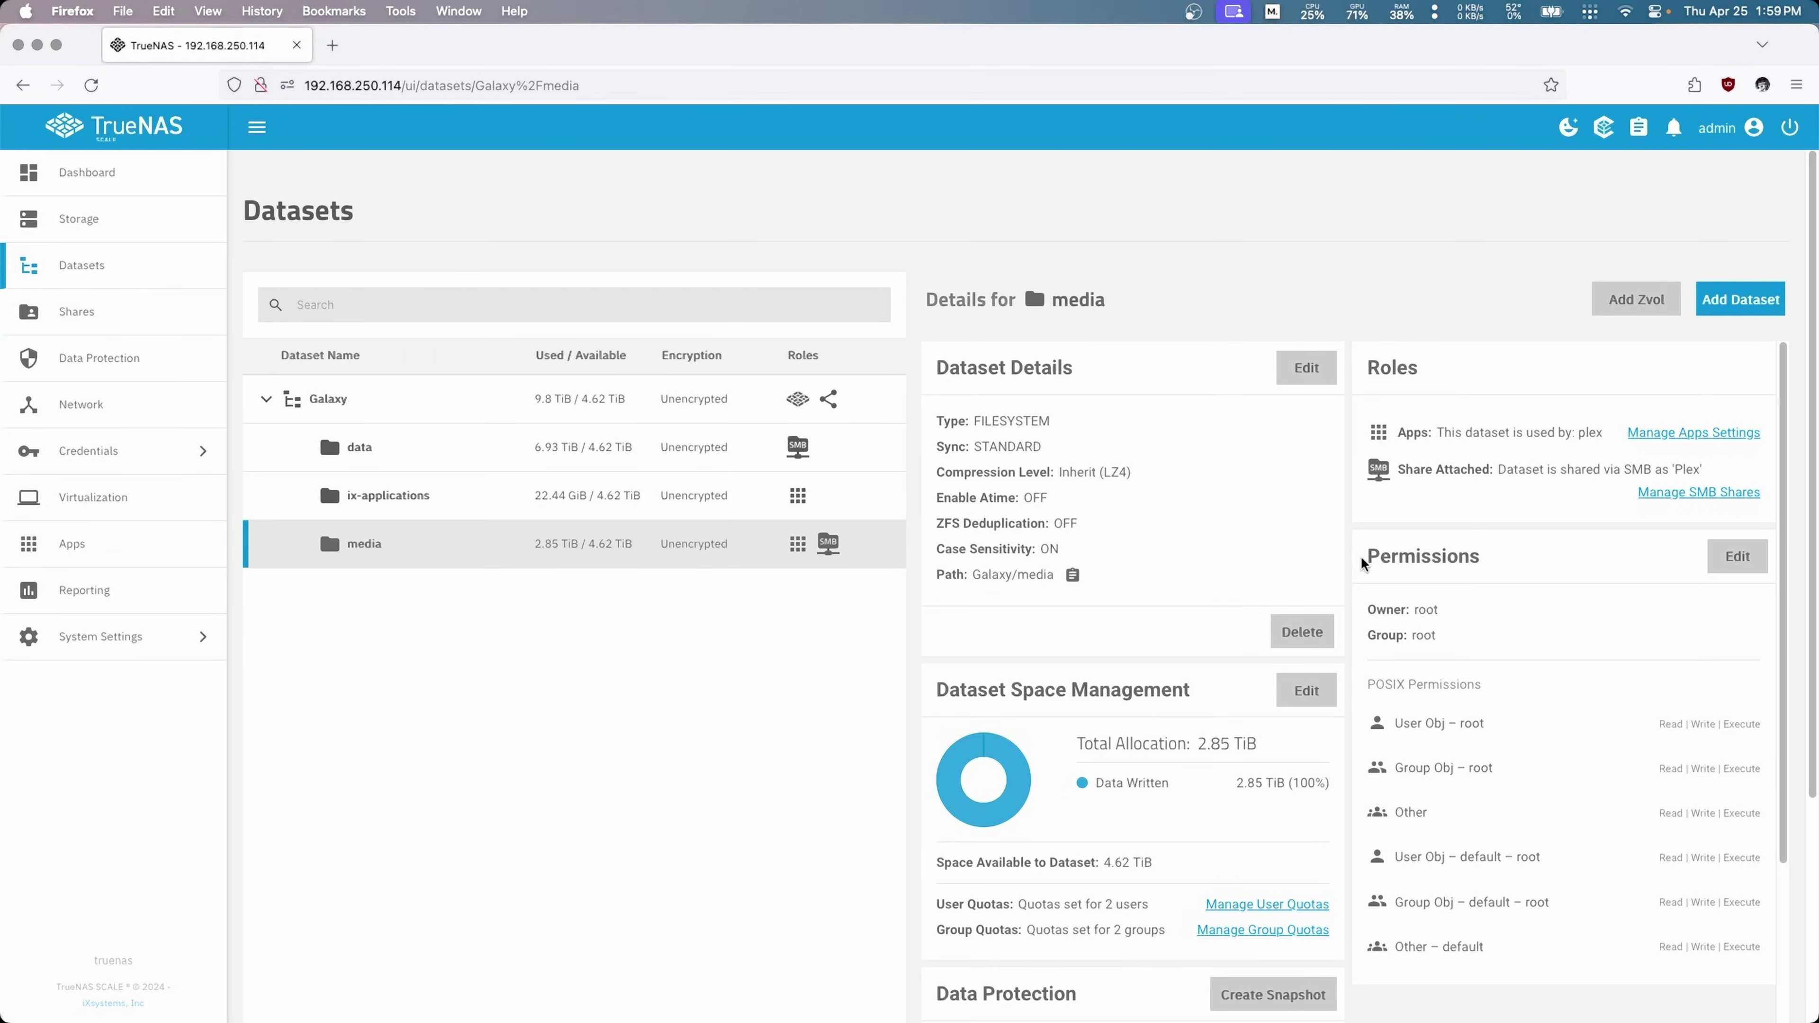
Step: Add a Mask entry with Read, Write and Execute to the media dataset's ACL
click(619, 458)
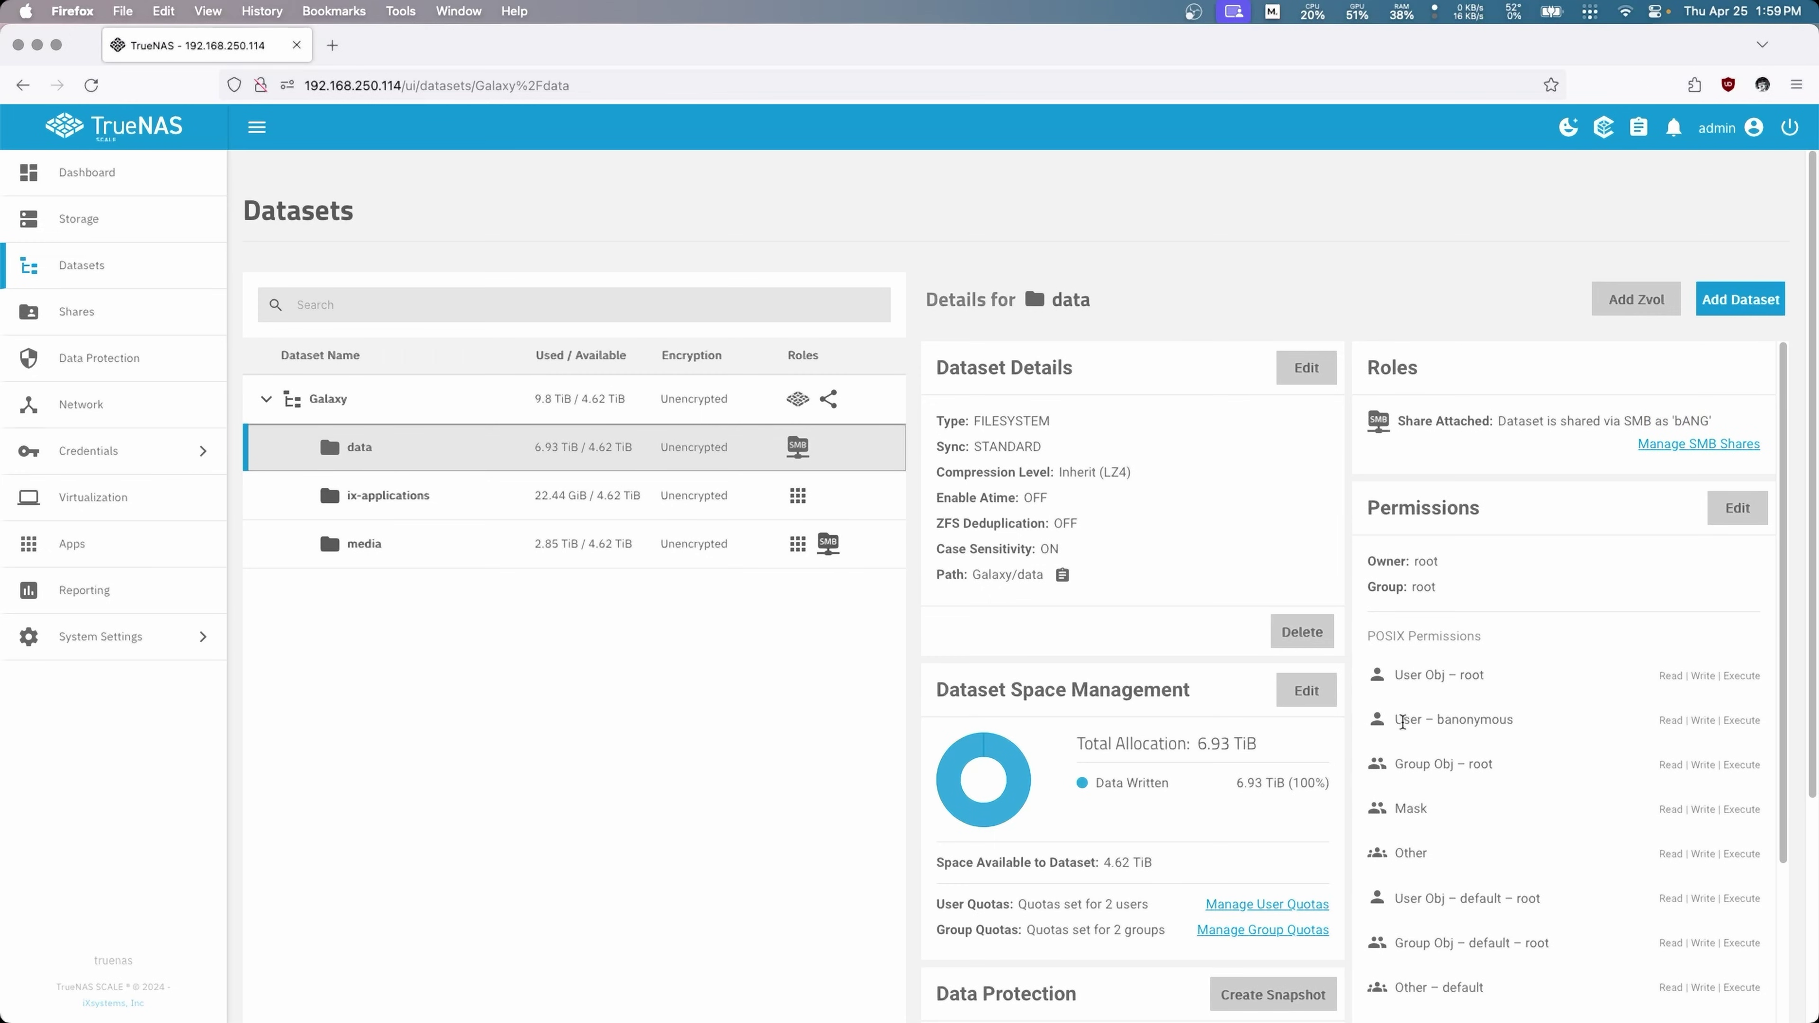
drag(1403, 719, 1511, 720)
click(487, 537)
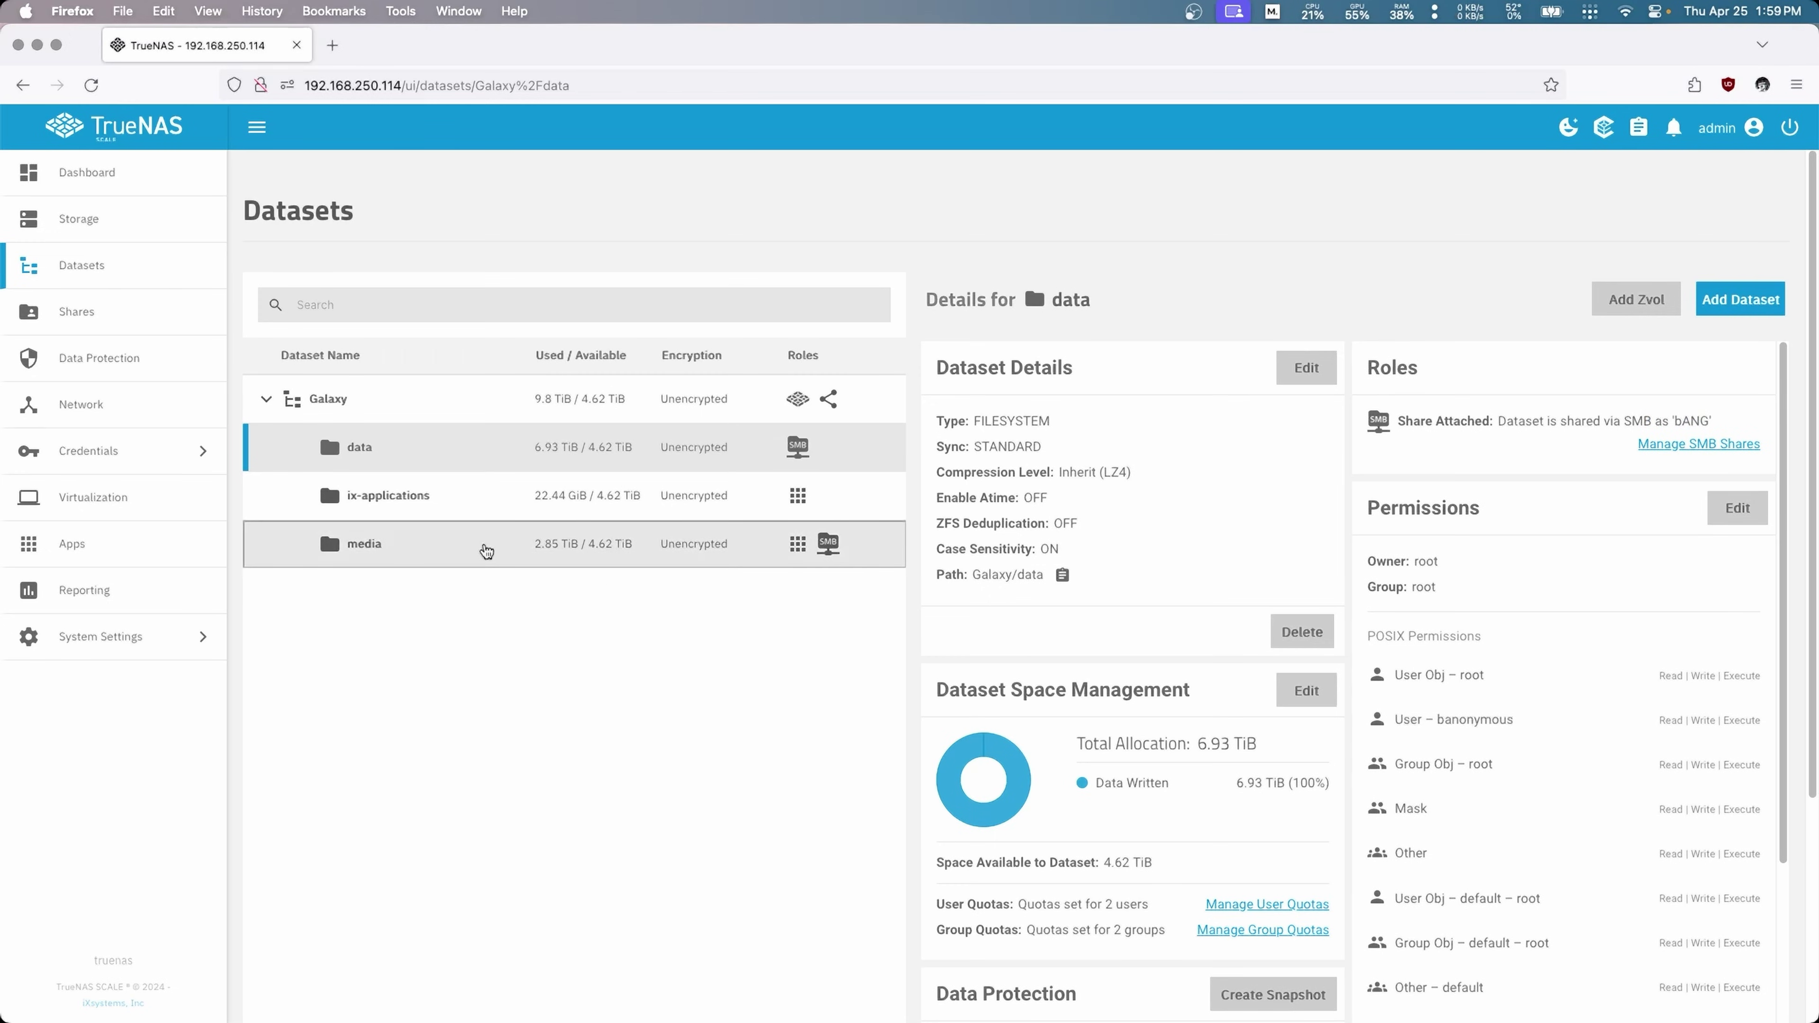
click(1730, 565)
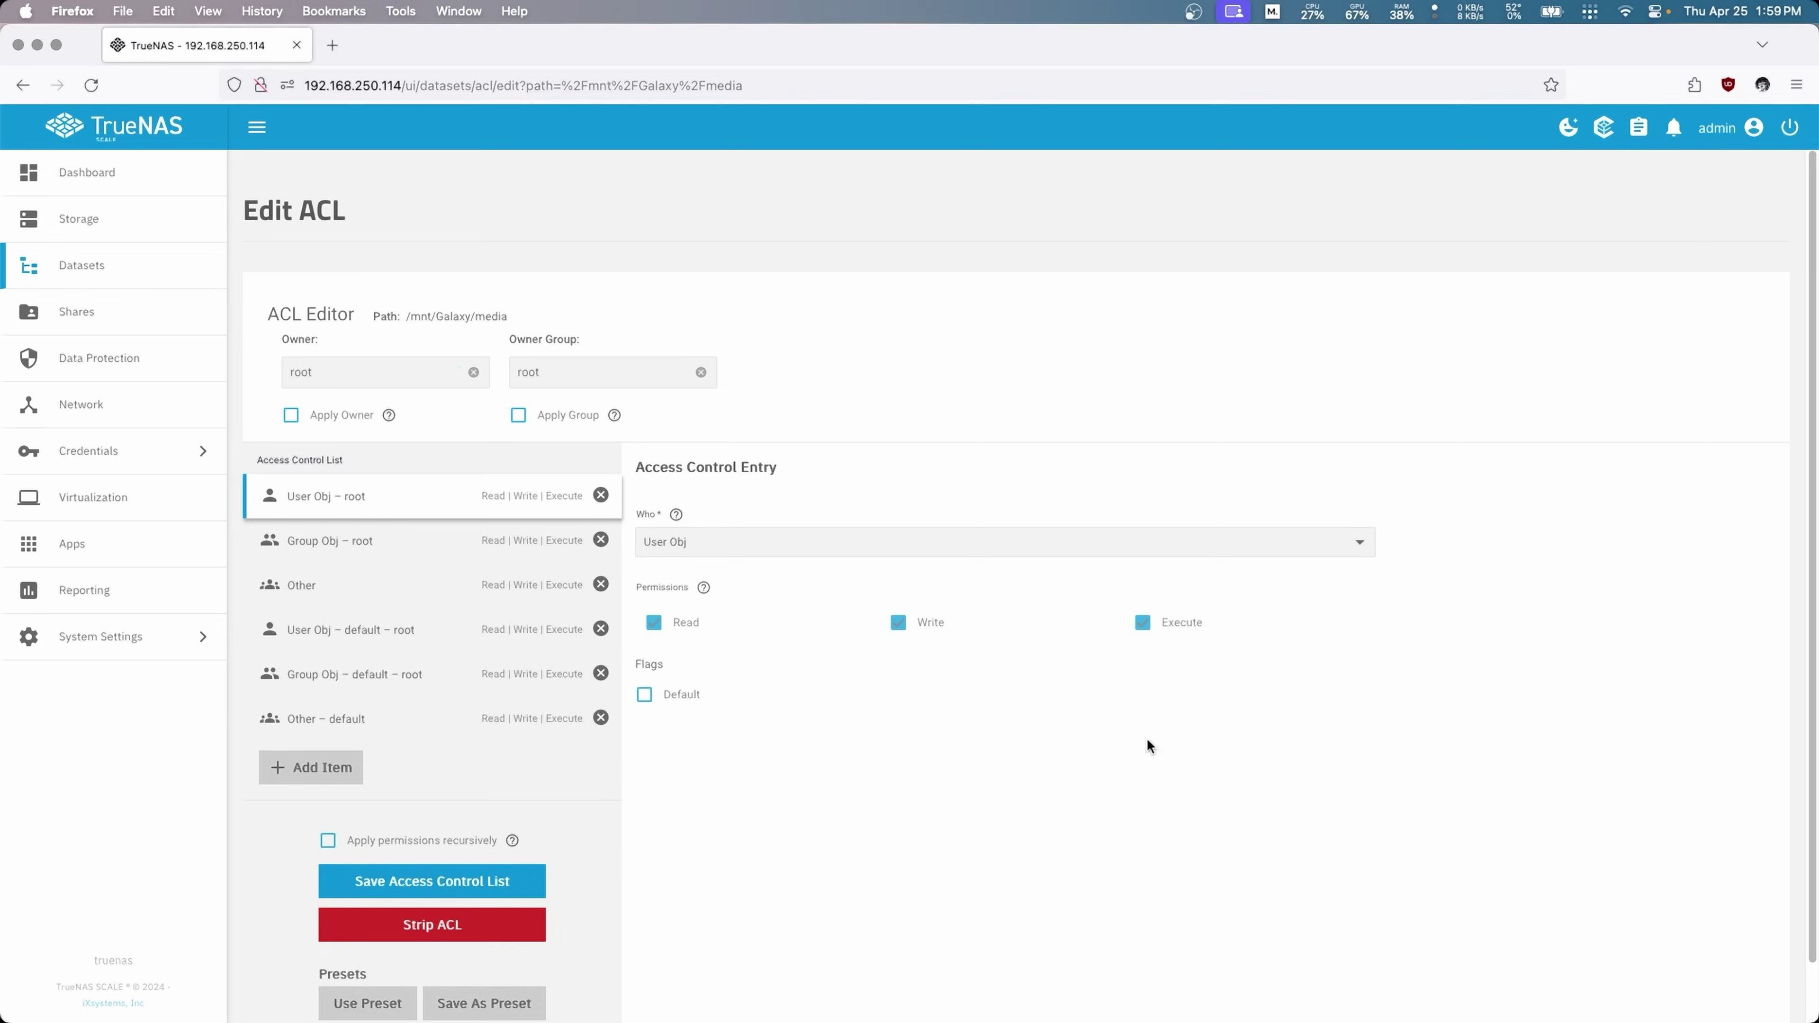
click(315, 767)
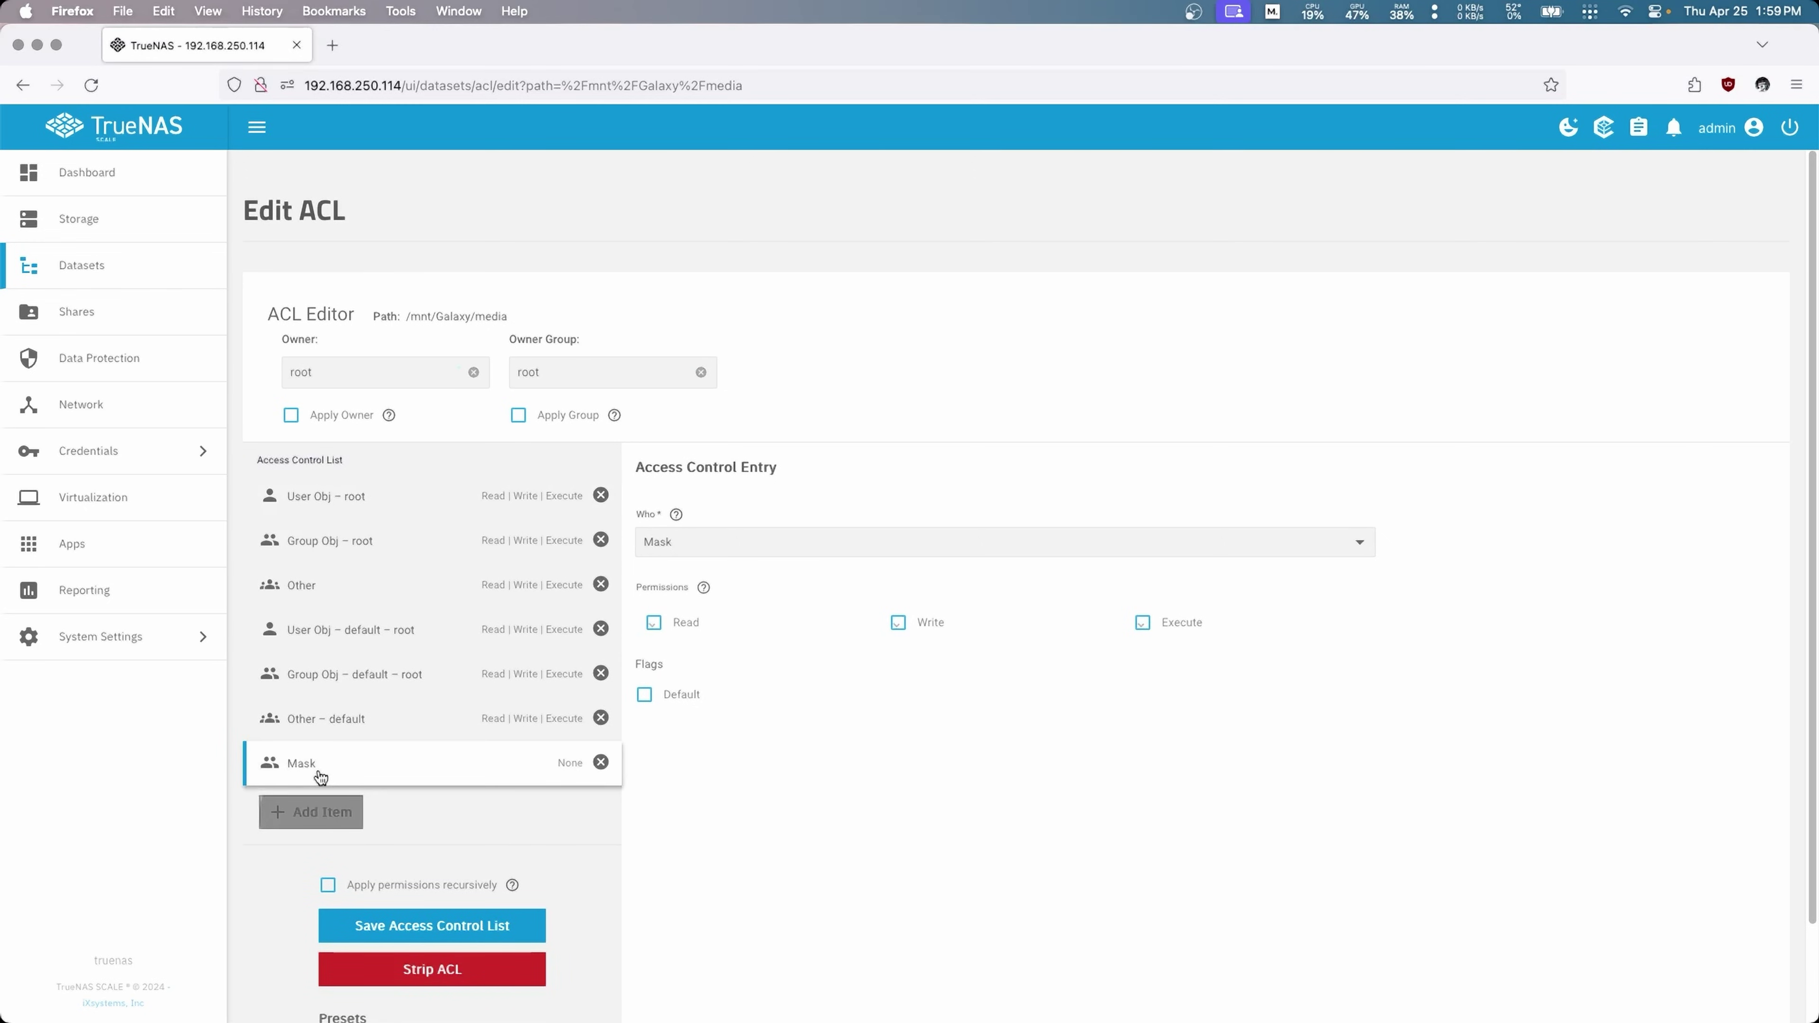
click(653, 622)
click(898, 622)
click(1142, 622)
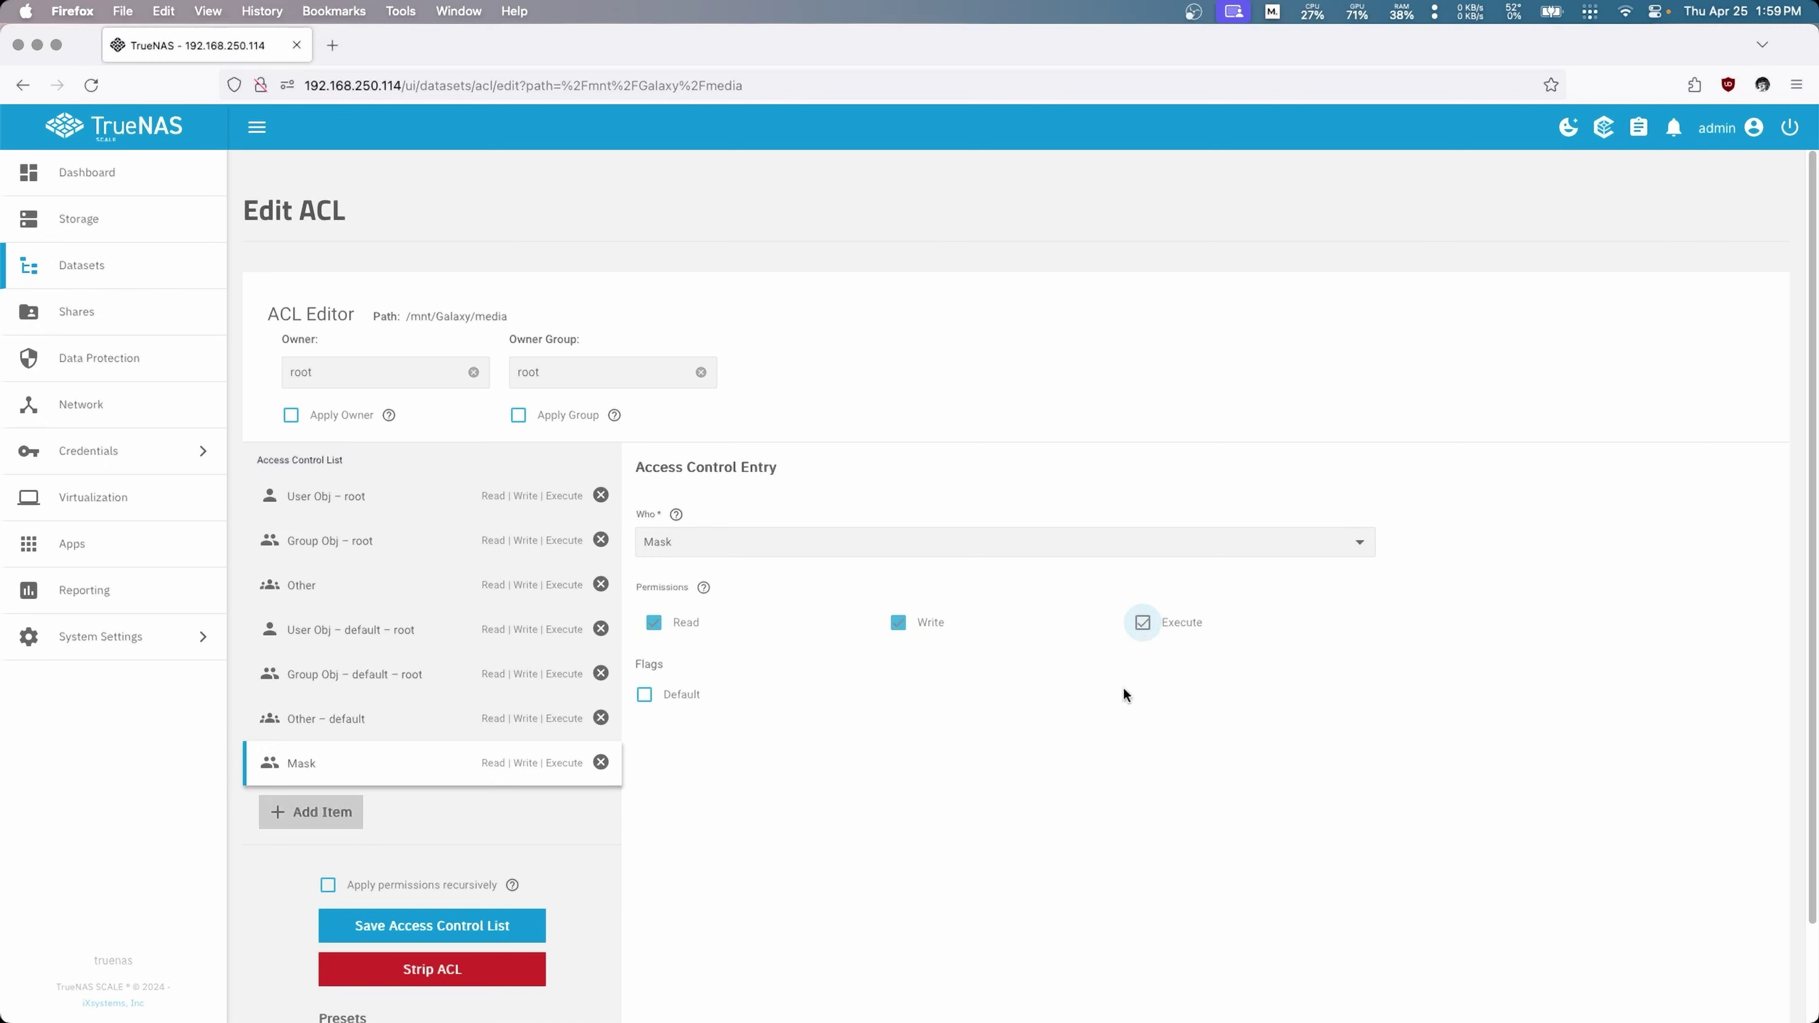
Step: Add a User entry for the chosen user account with Read, Write and Execute
click(299, 816)
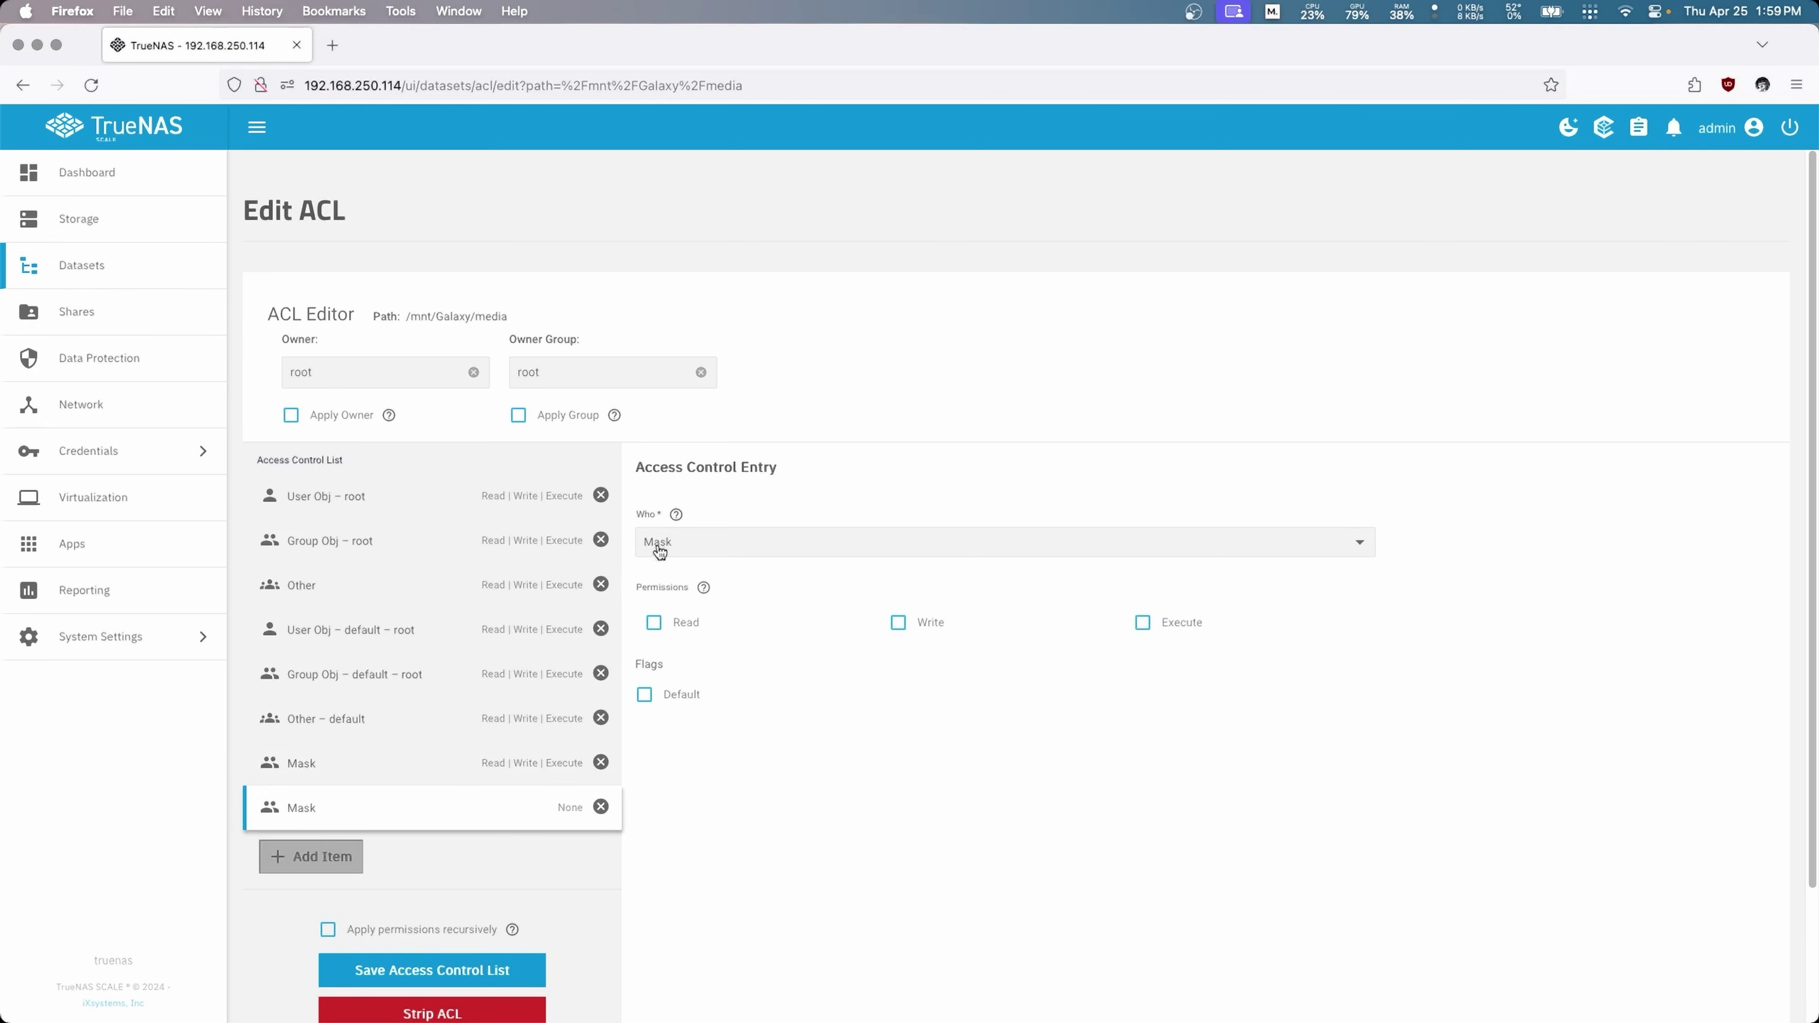
click(677, 542)
click(679, 579)
click(705, 621)
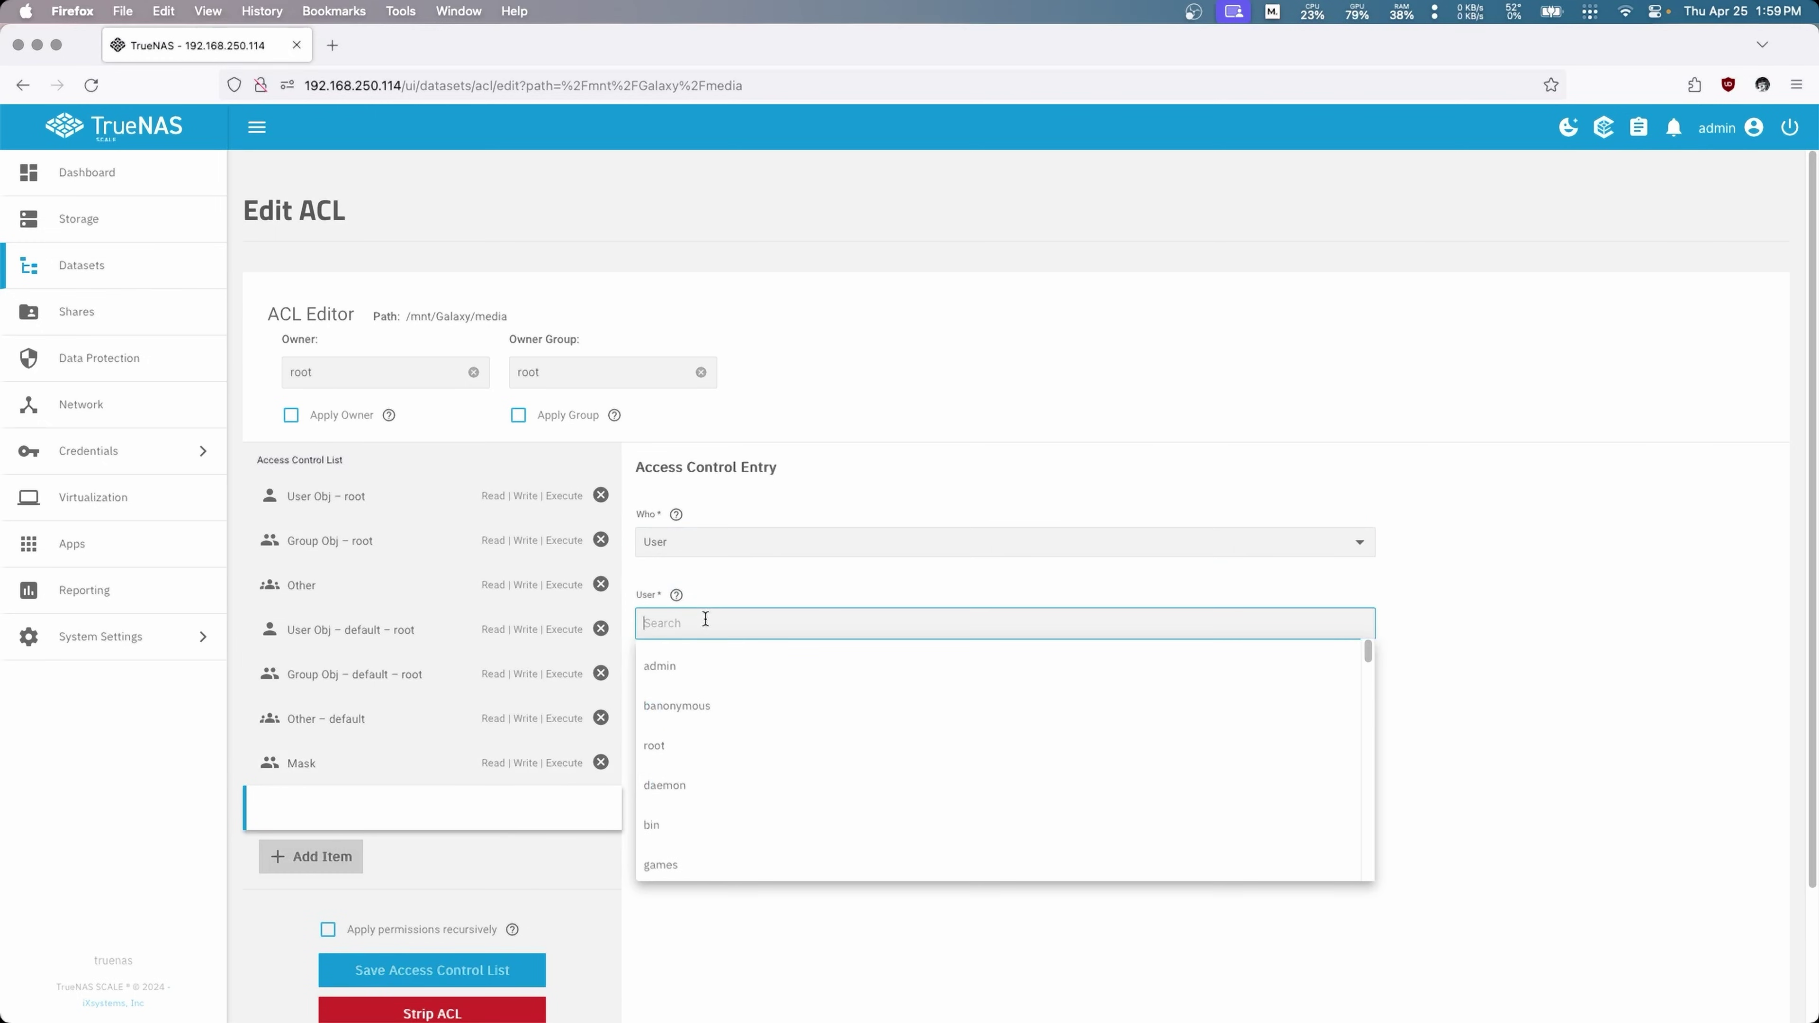
click(693, 709)
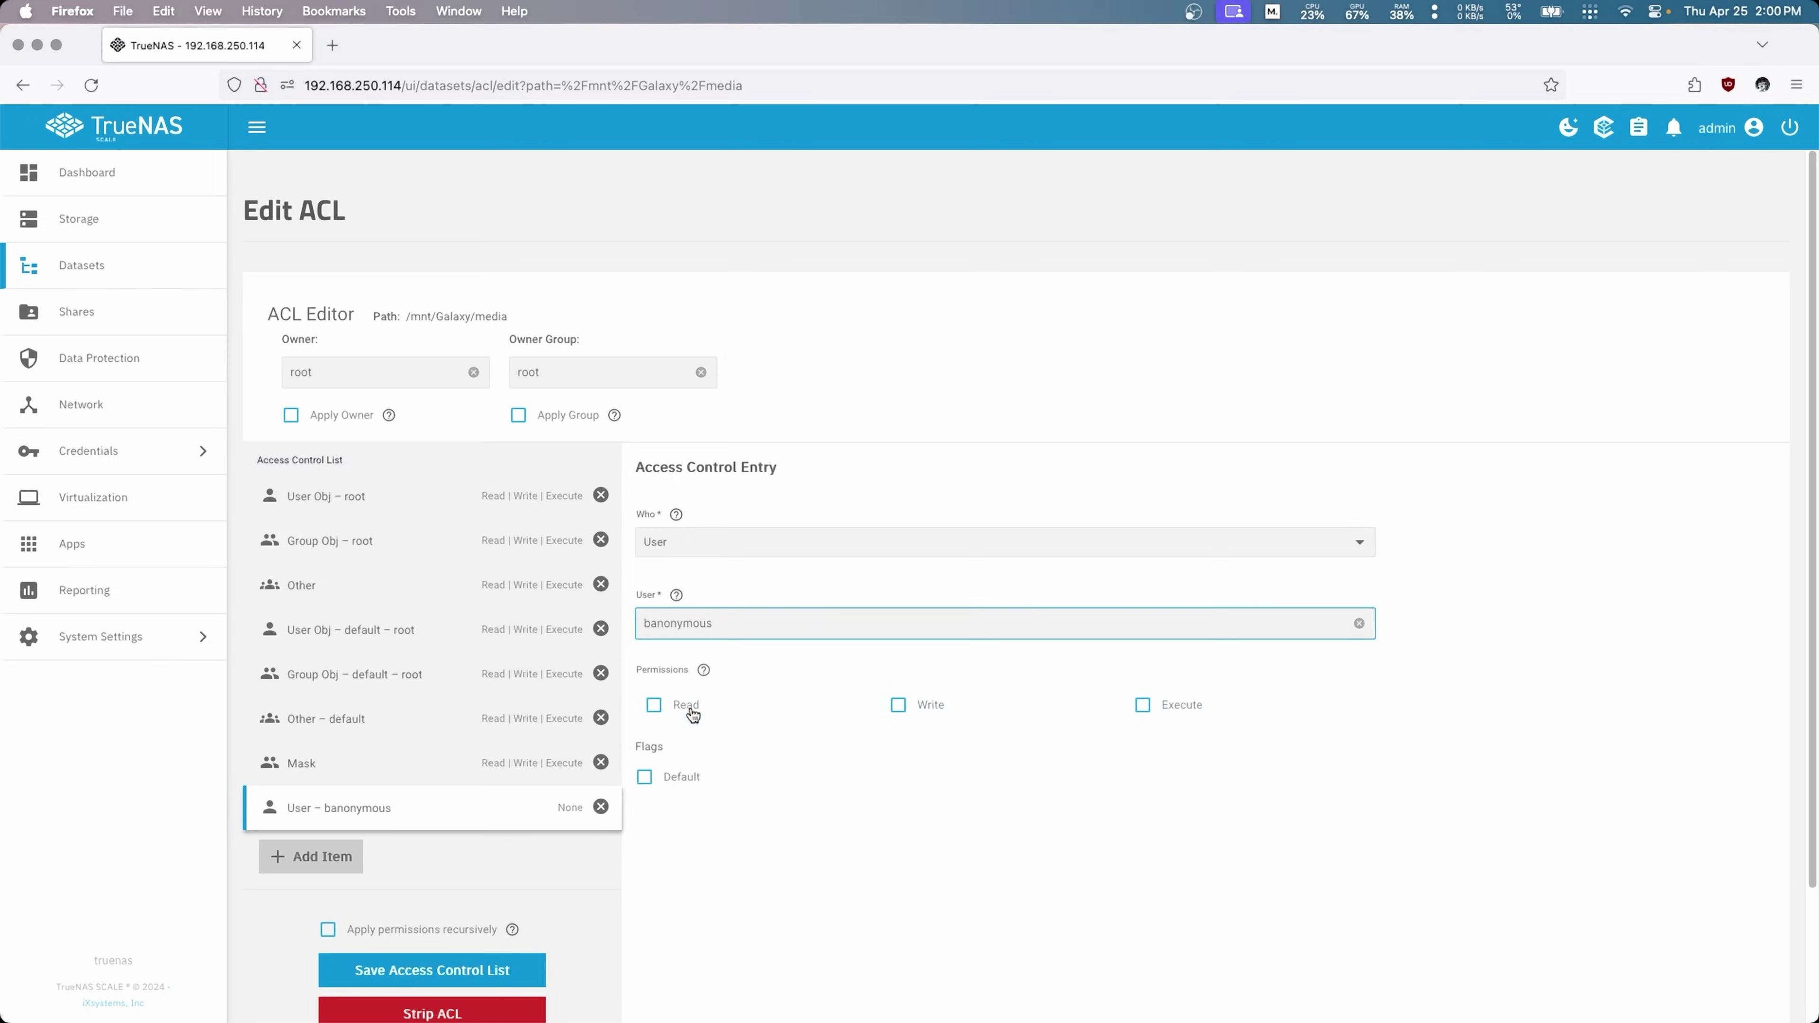
click(692, 714)
click(898, 704)
click(1143, 704)
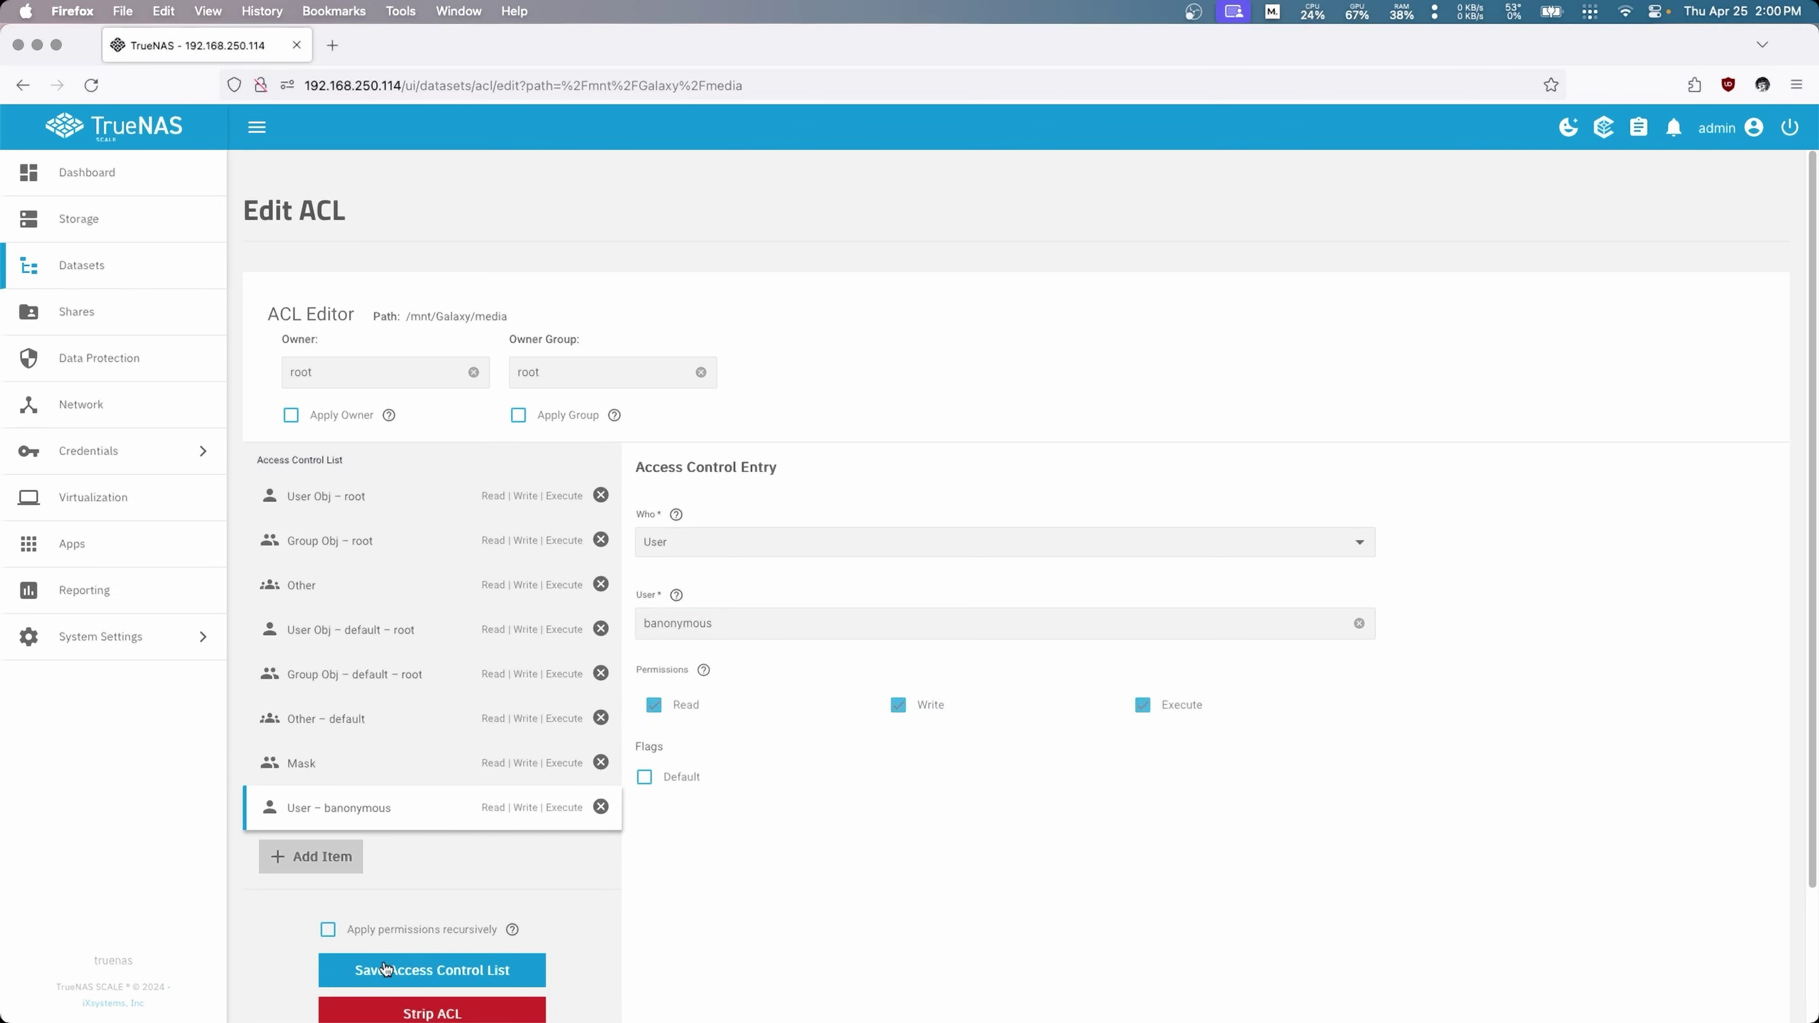
Step: Apply the ACL recursively, including child datasets, and save it
click(329, 928)
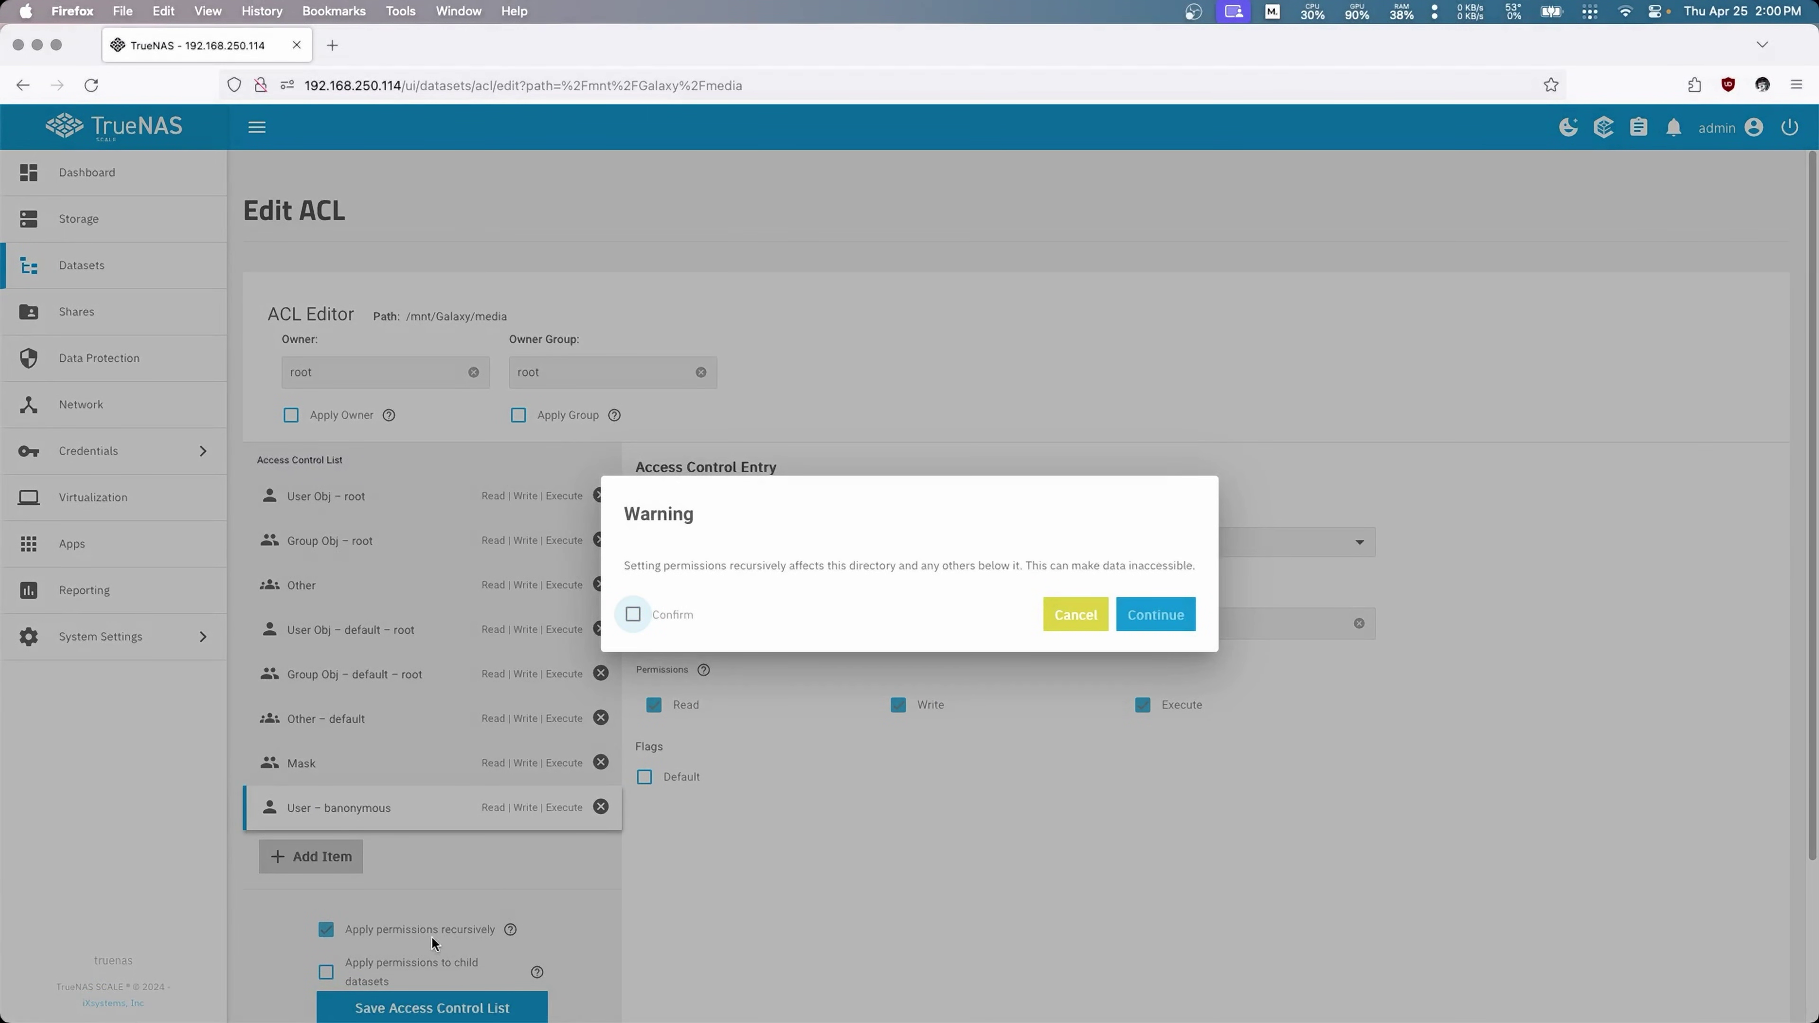
click(659, 614)
click(1158, 617)
click(326, 971)
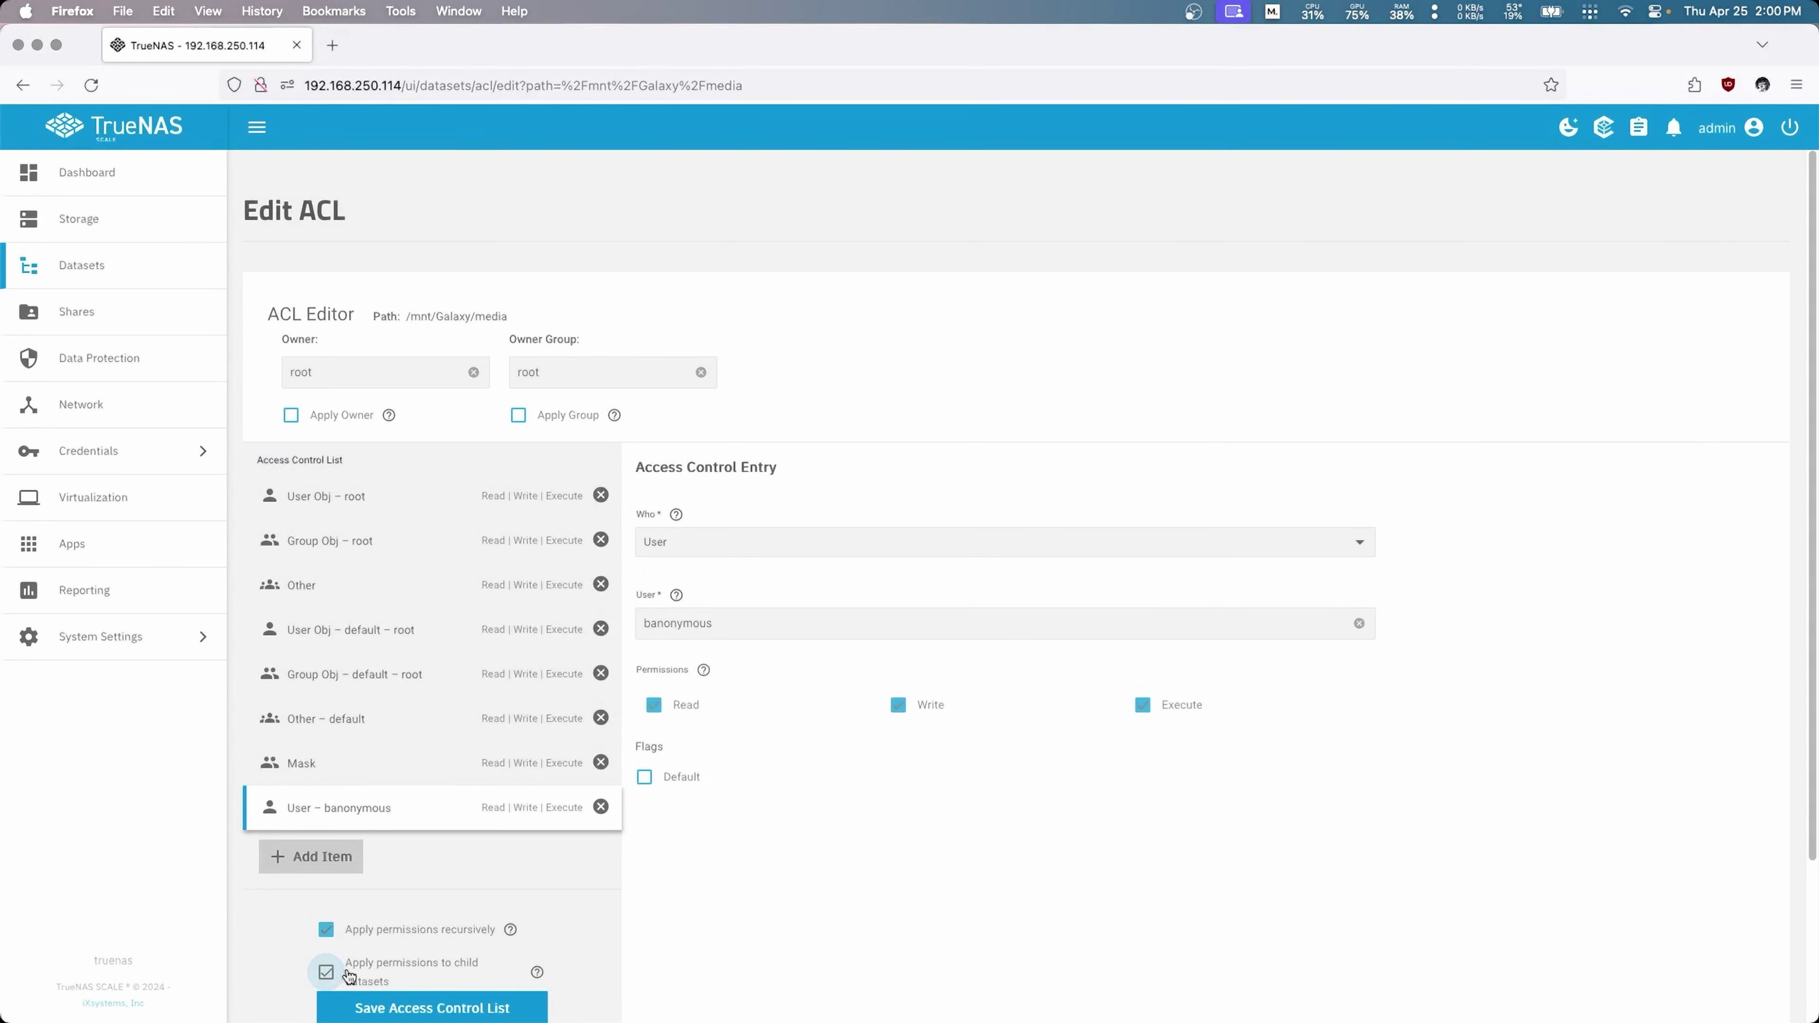
scroll(591, 956, down, 3)
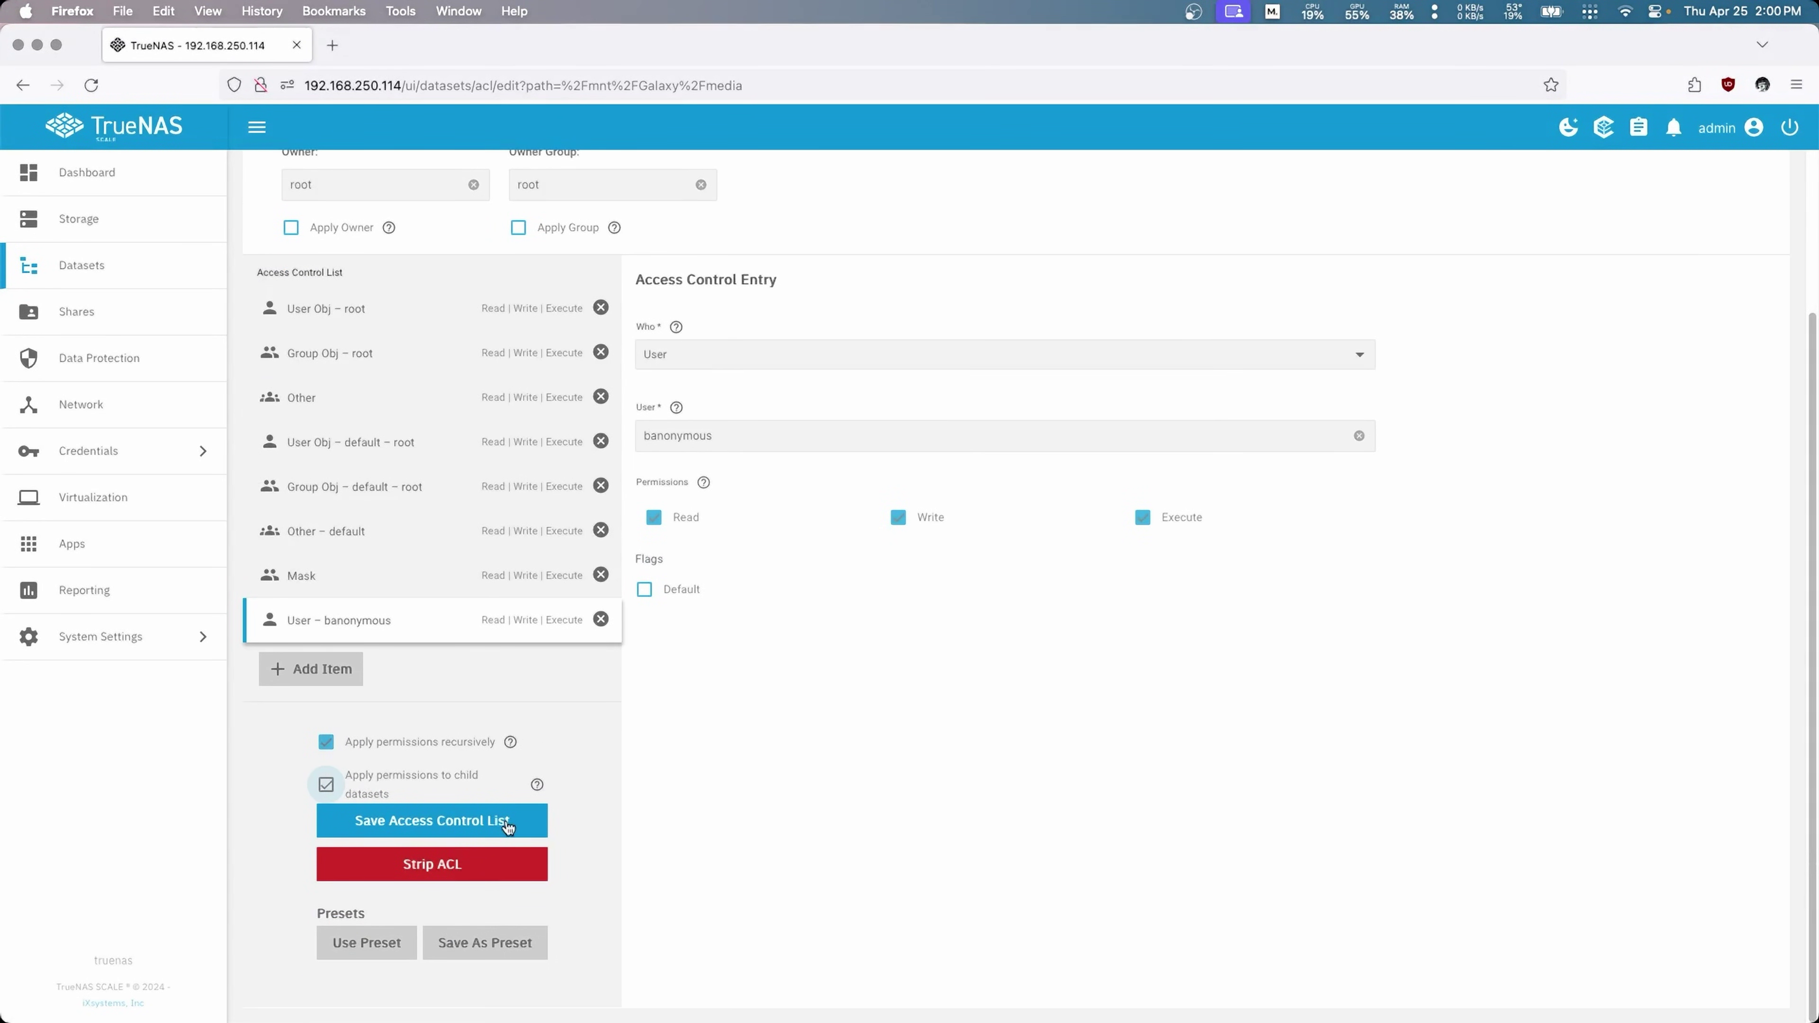
click(456, 822)
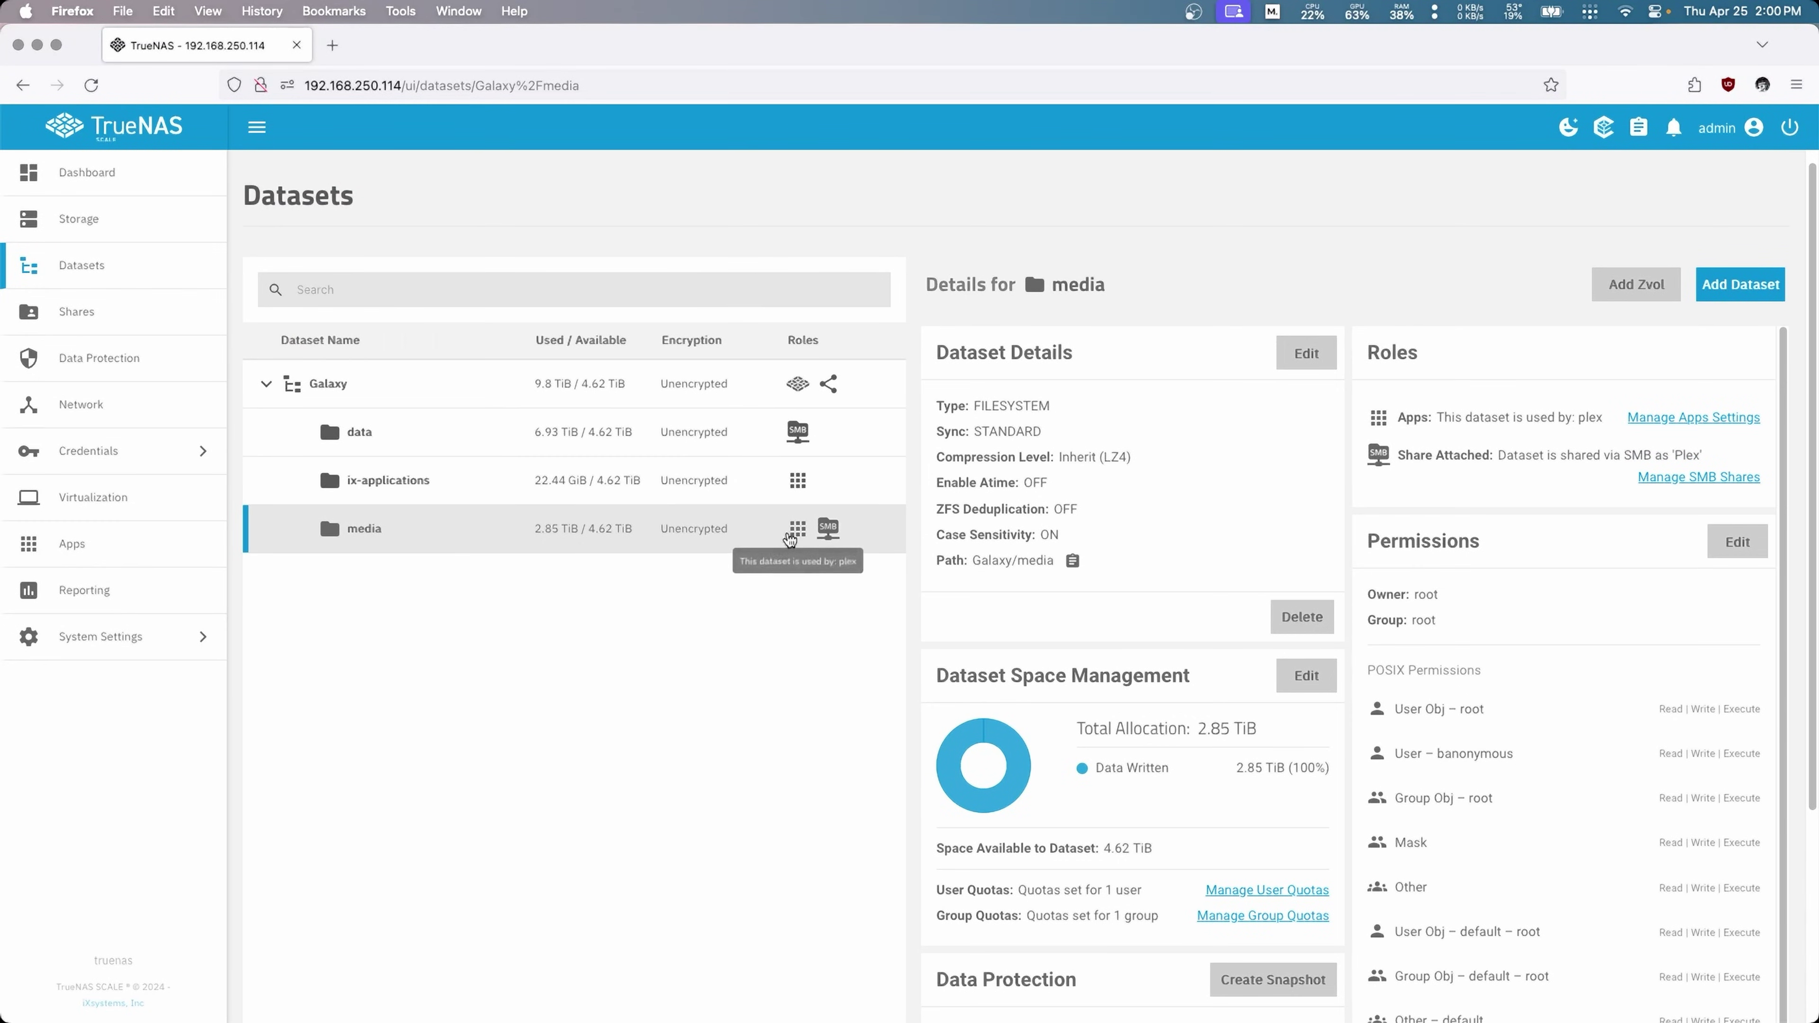
Step: Show the plex app's details in the Installed applications list
mouse_move(798, 541)
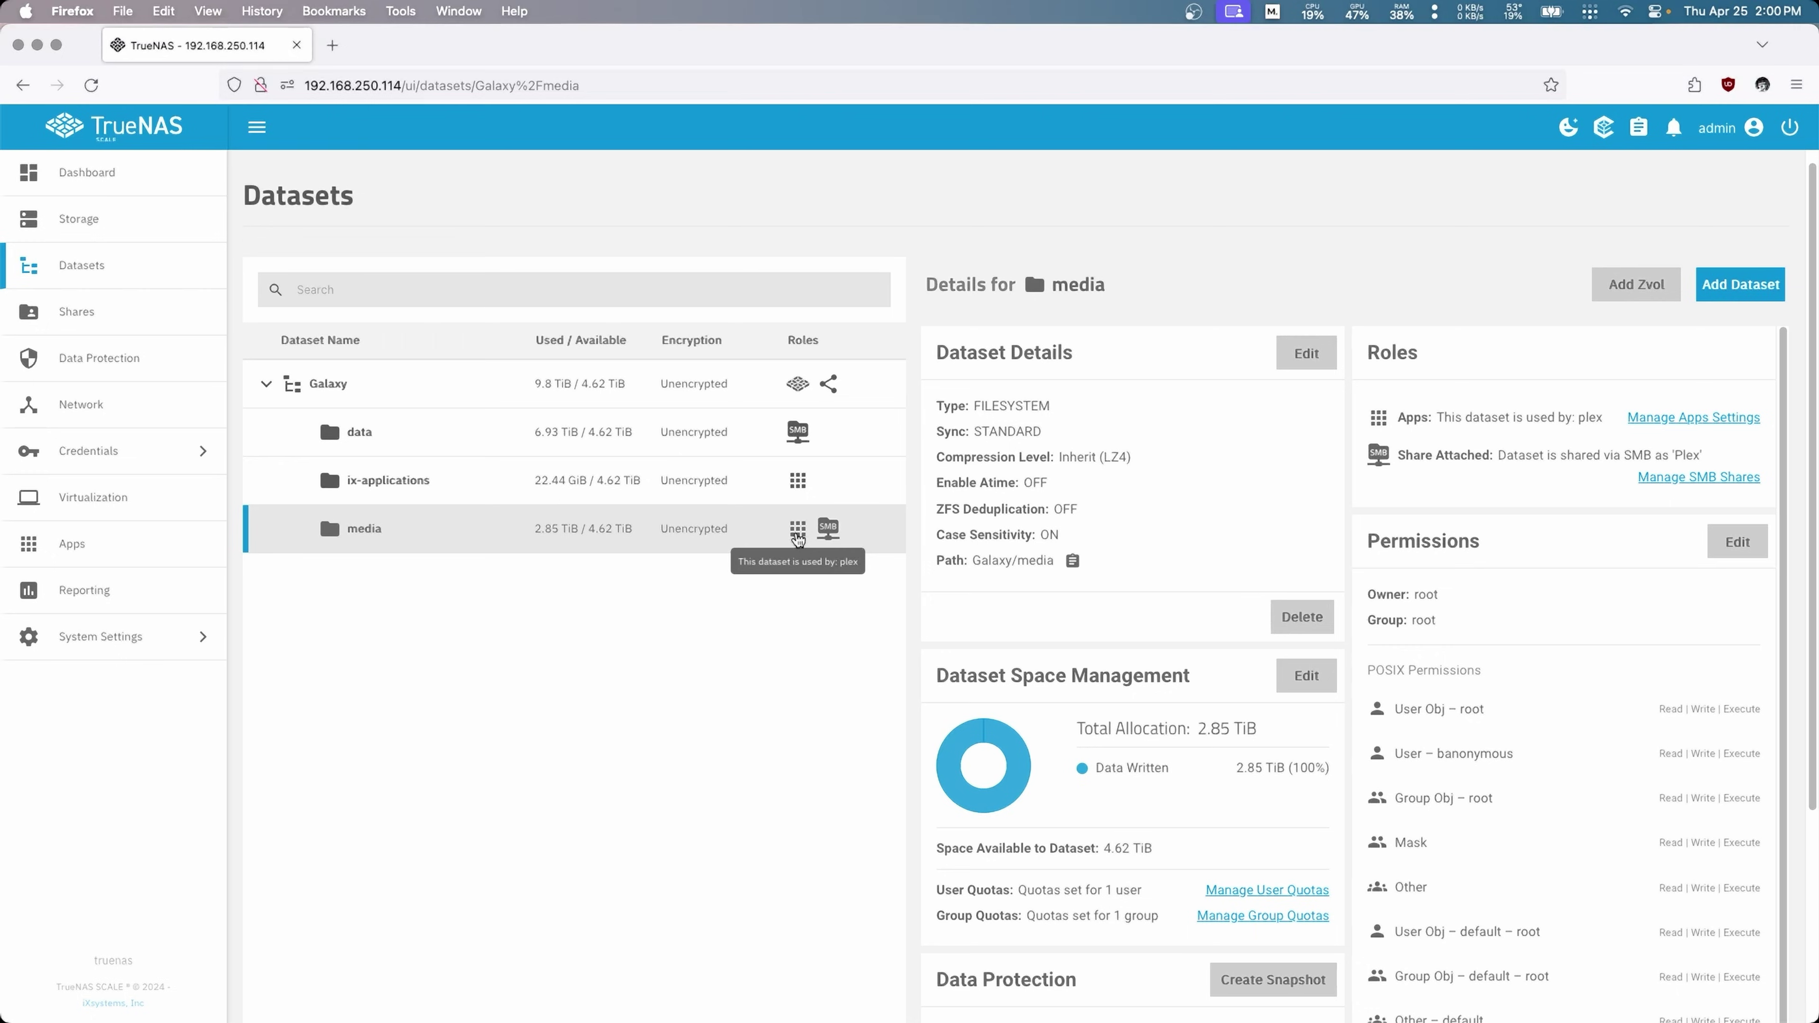
click(79, 545)
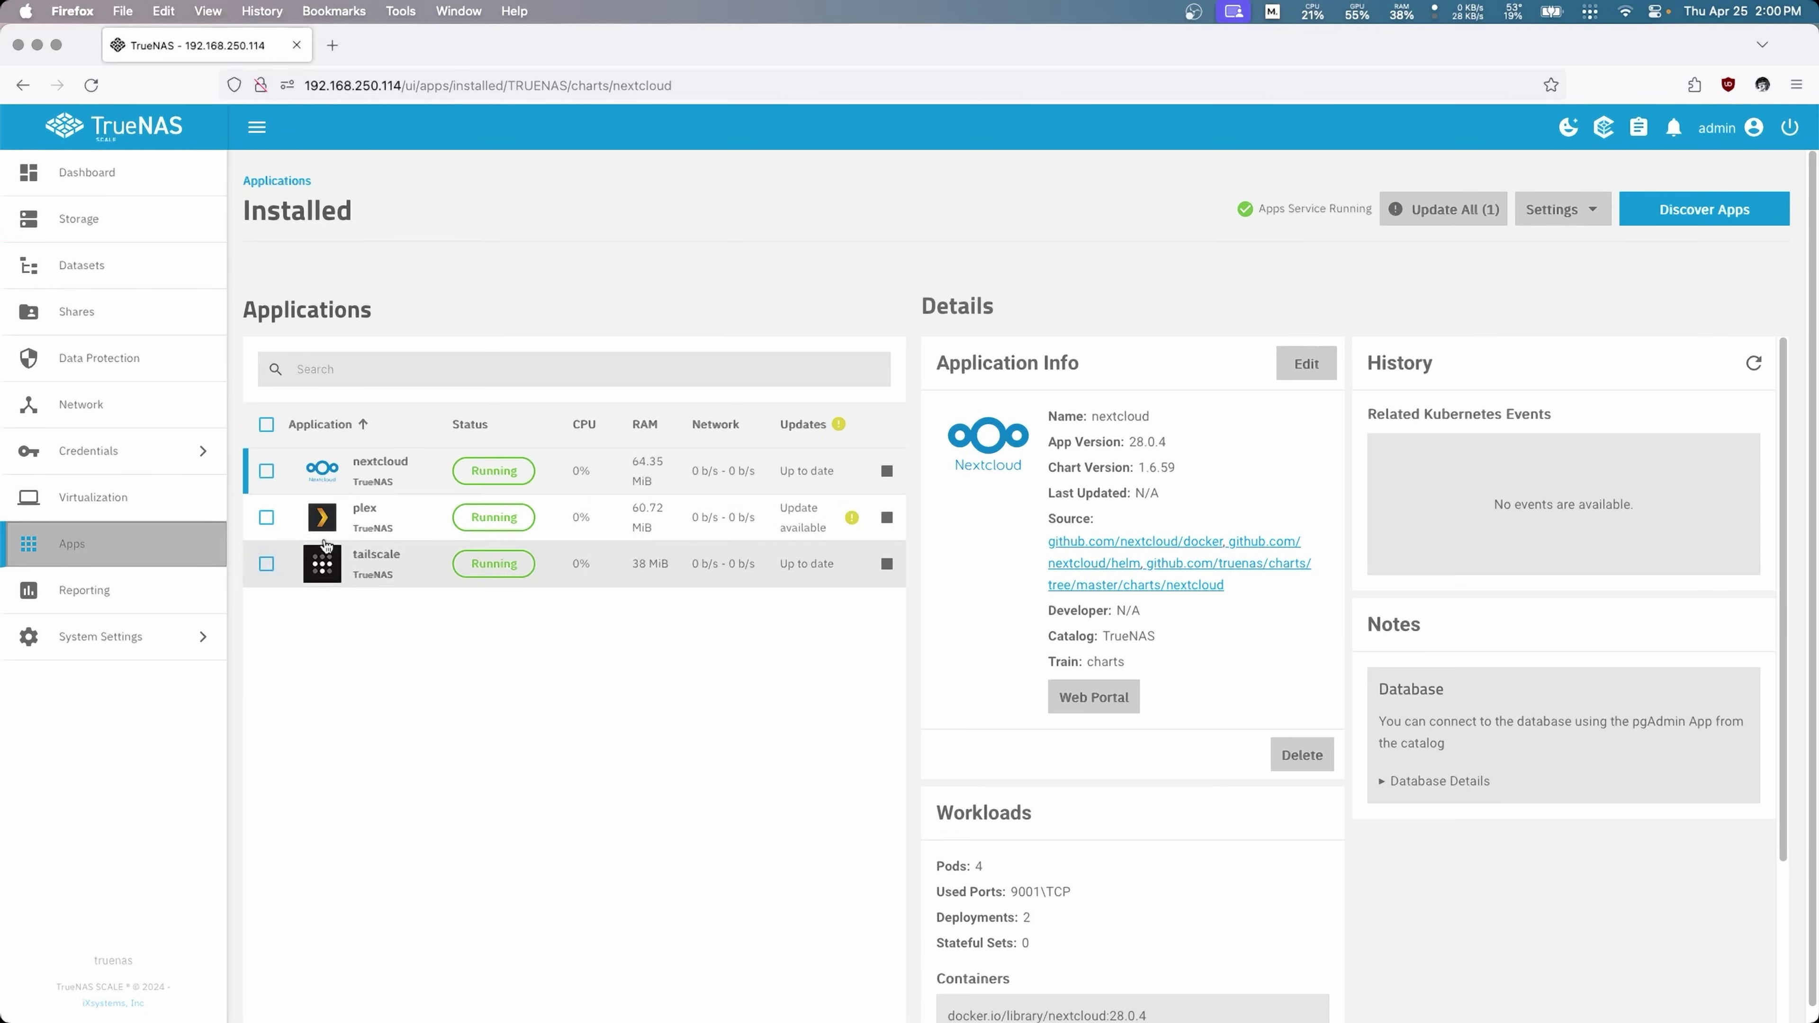
click(386, 521)
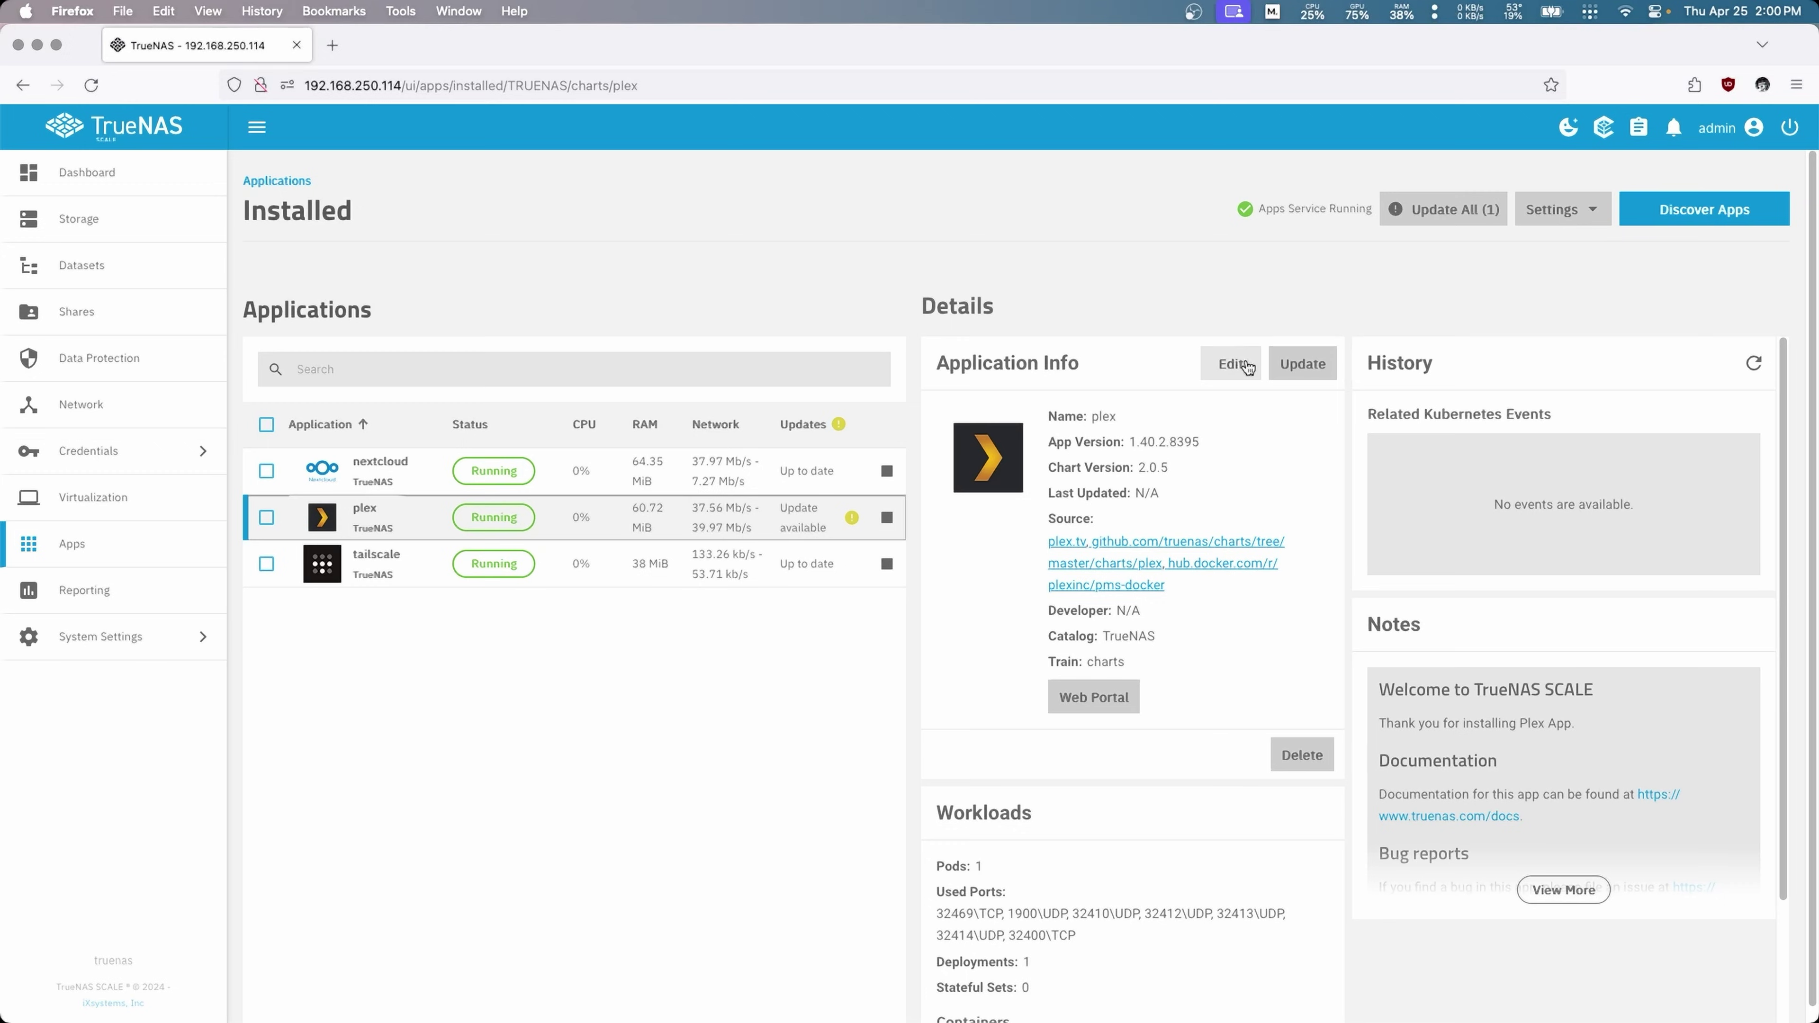
Step: Remove plex's existing Host Path additional storage entry
click(1230, 364)
scroll(876, 660, down, 10)
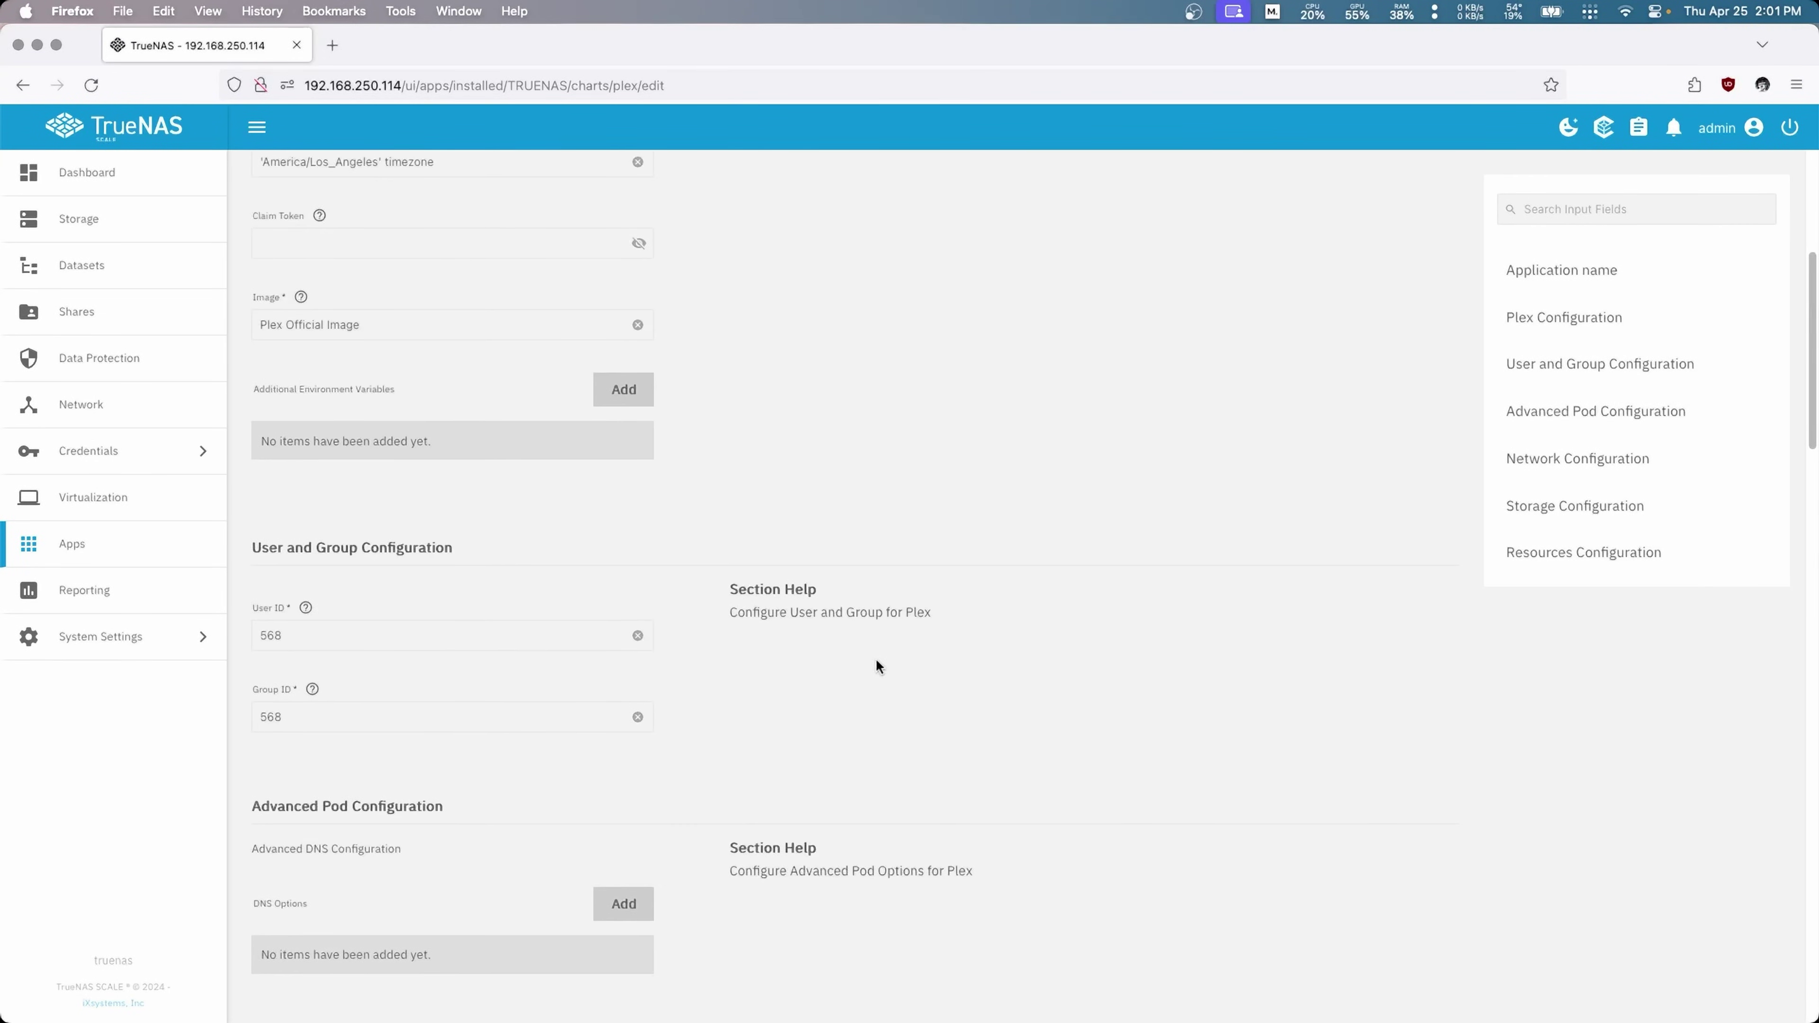
scroll(875, 651, down, 8)
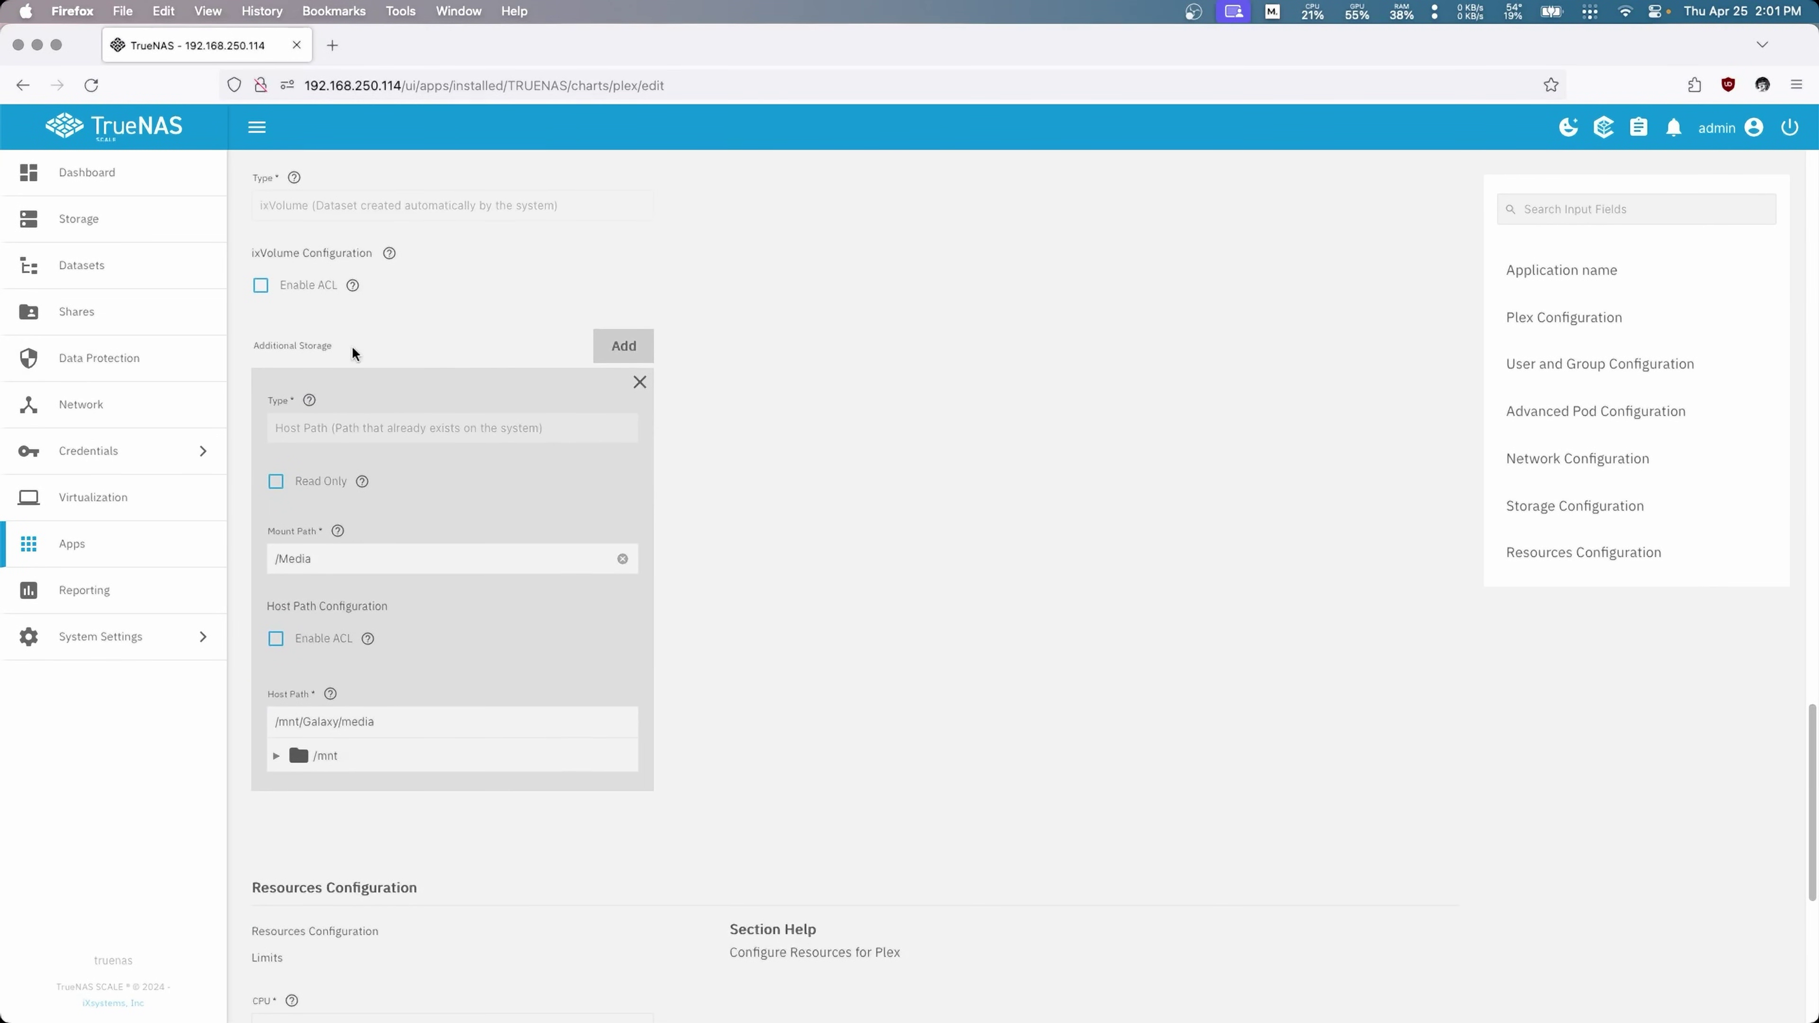
click(639, 383)
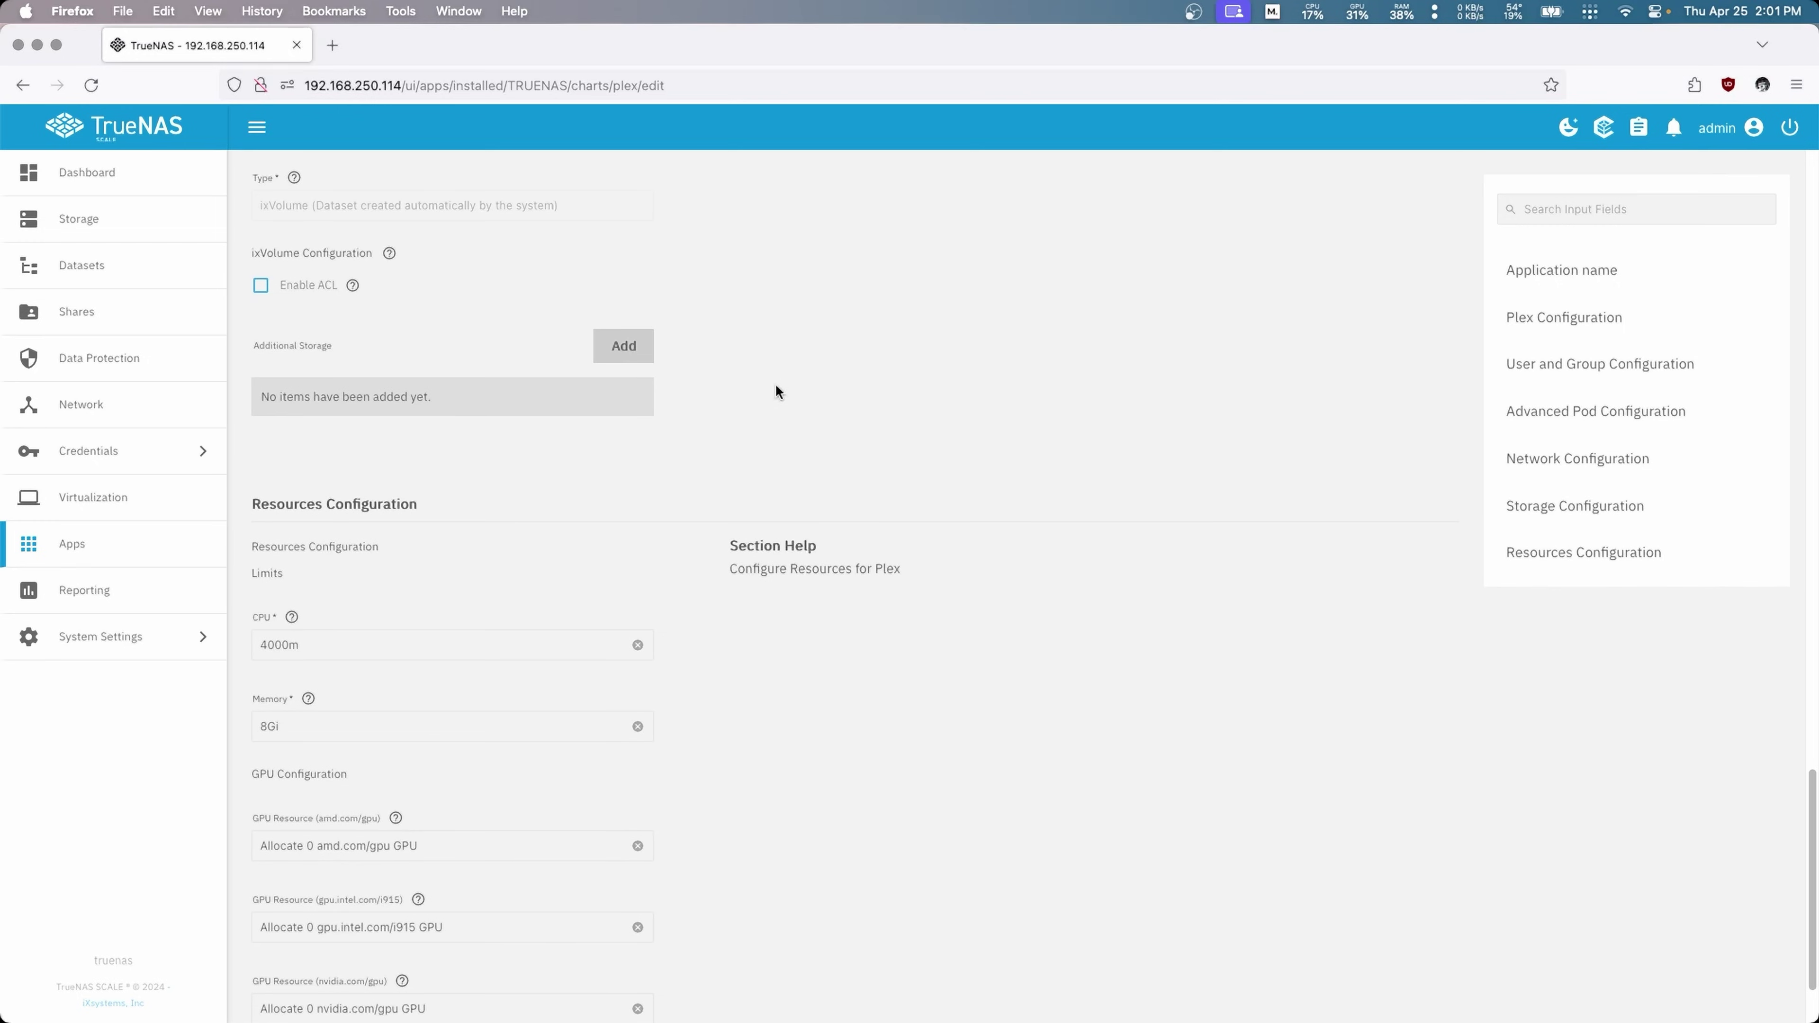
Step: Add an SMB Share storage entry mounted at /SMB with server truenas.local
scroll(788, 422, up, 3)
click(614, 462)
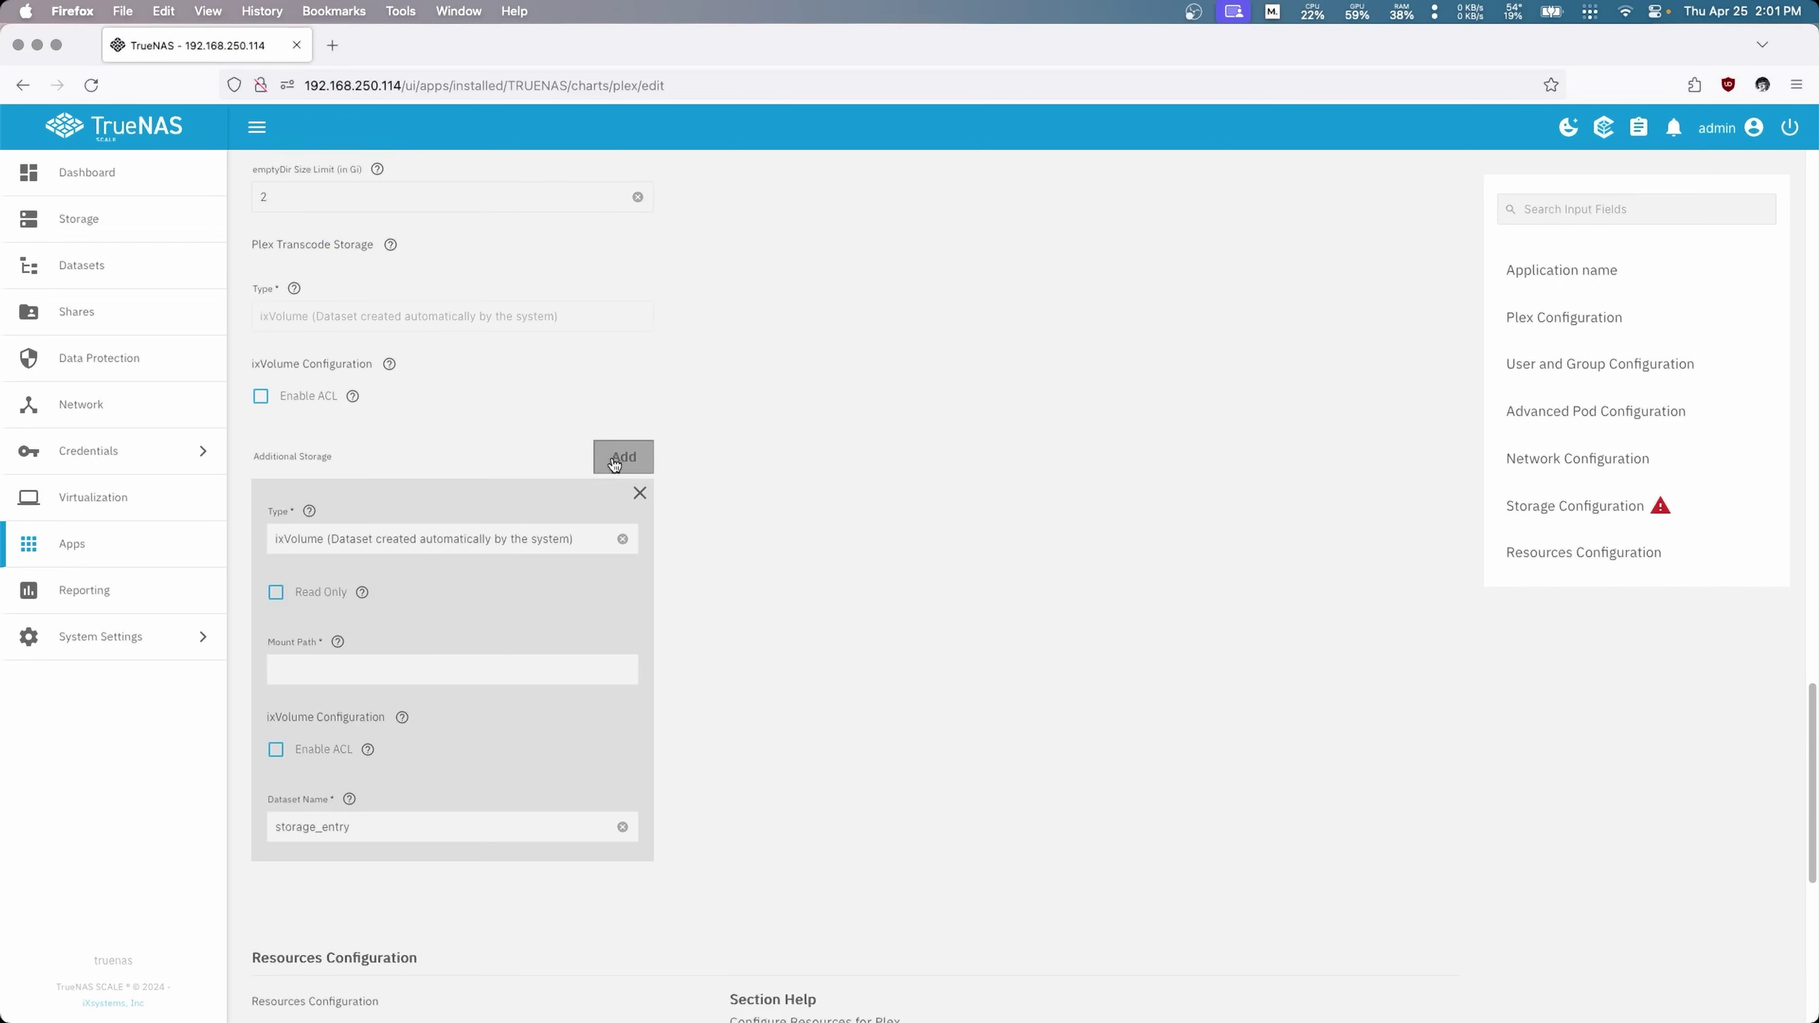
click(417, 548)
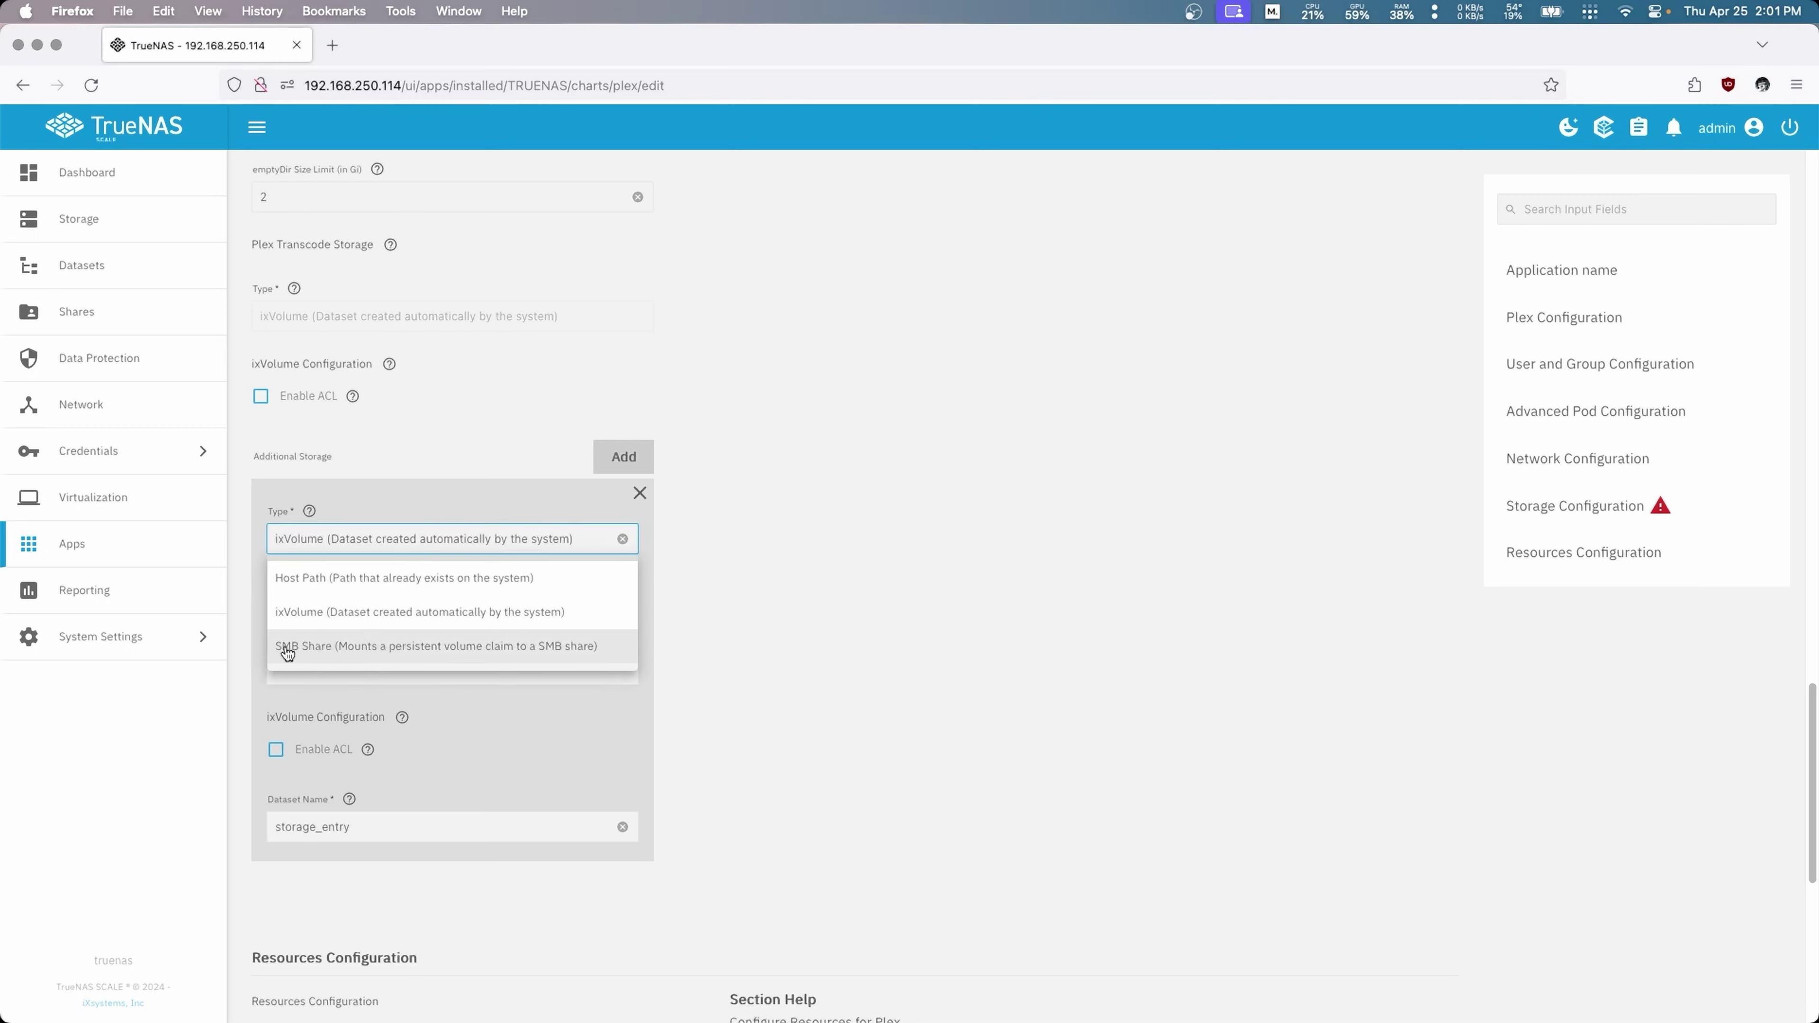
click(350, 648)
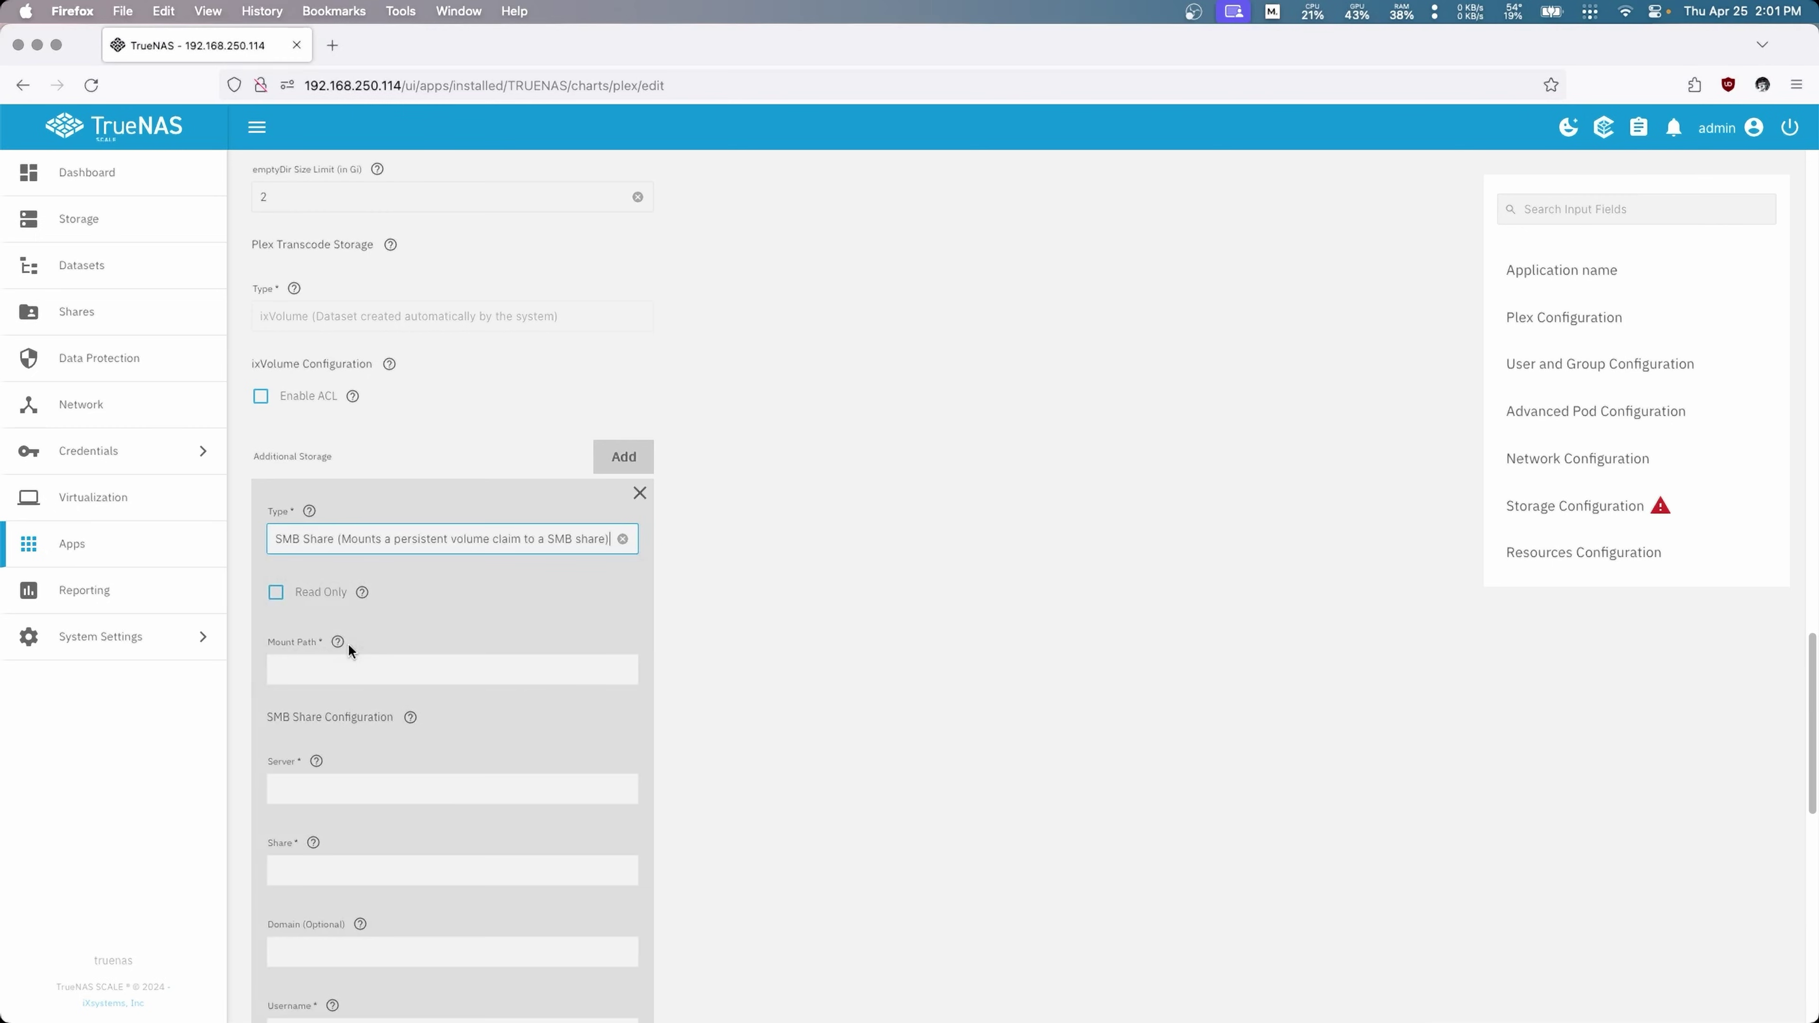
click(312, 664)
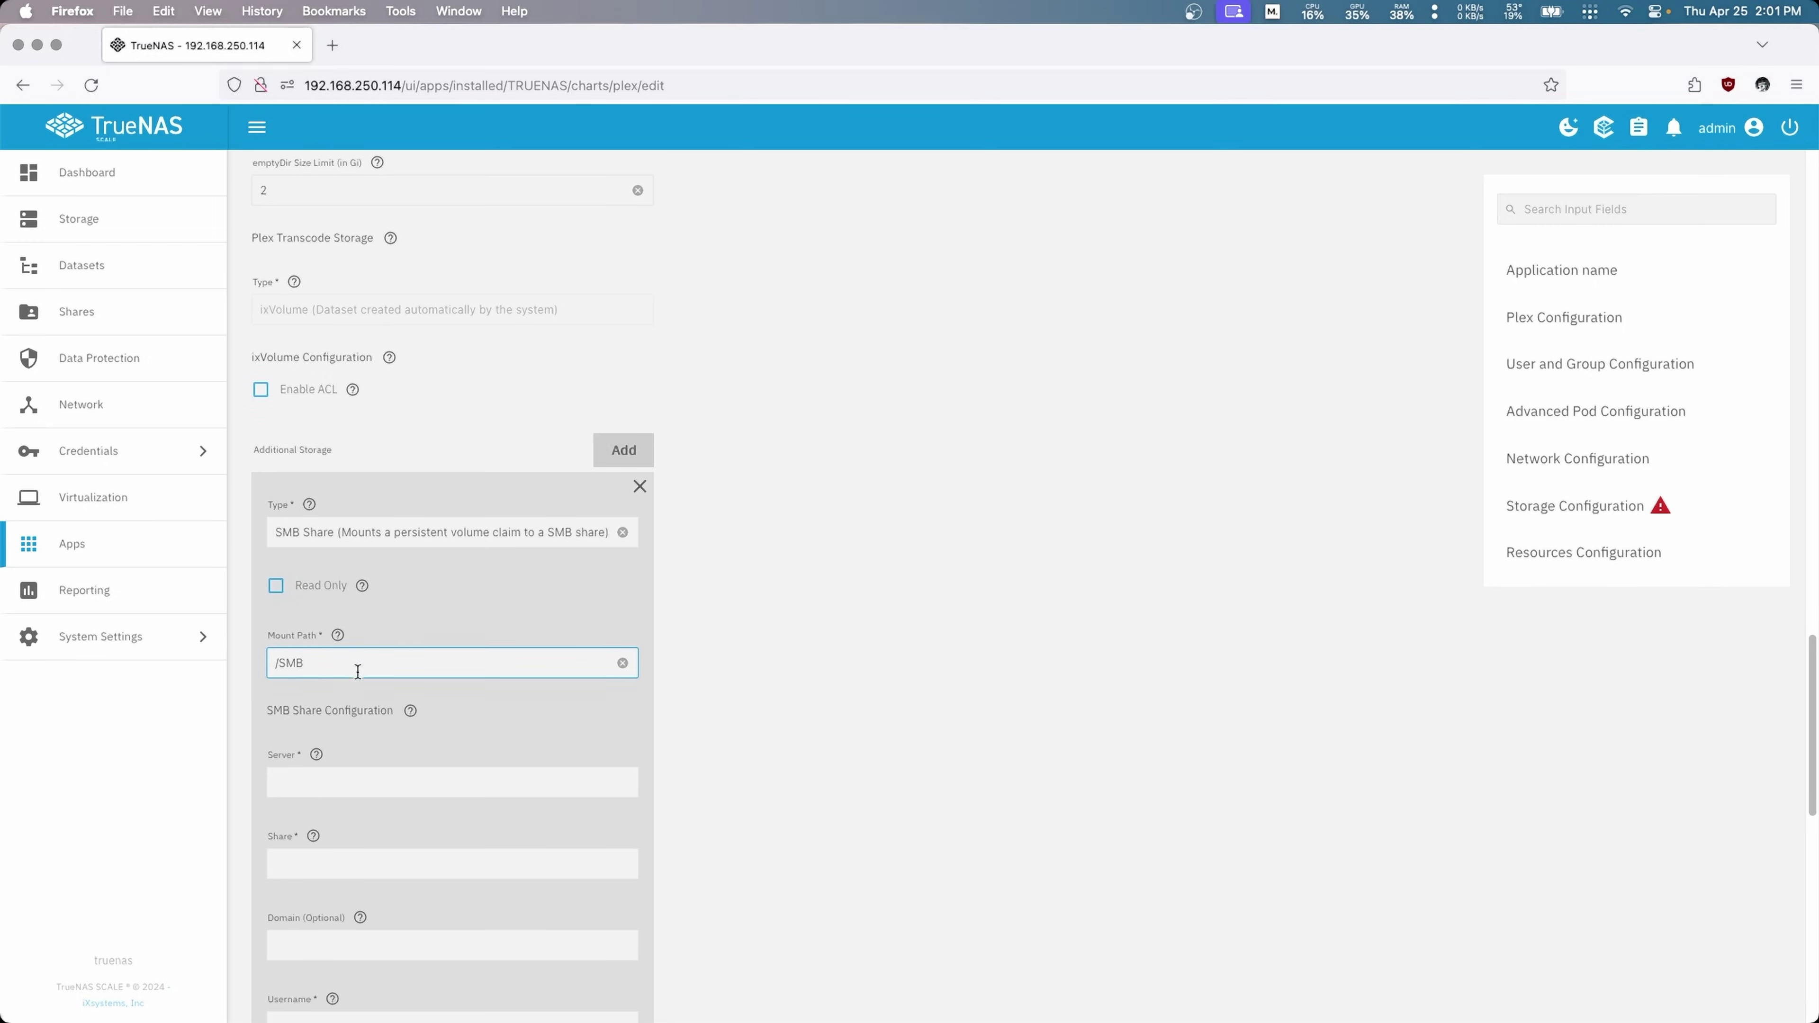
scroll(356, 674, down, 5)
click(329, 487)
text(truenas.local)
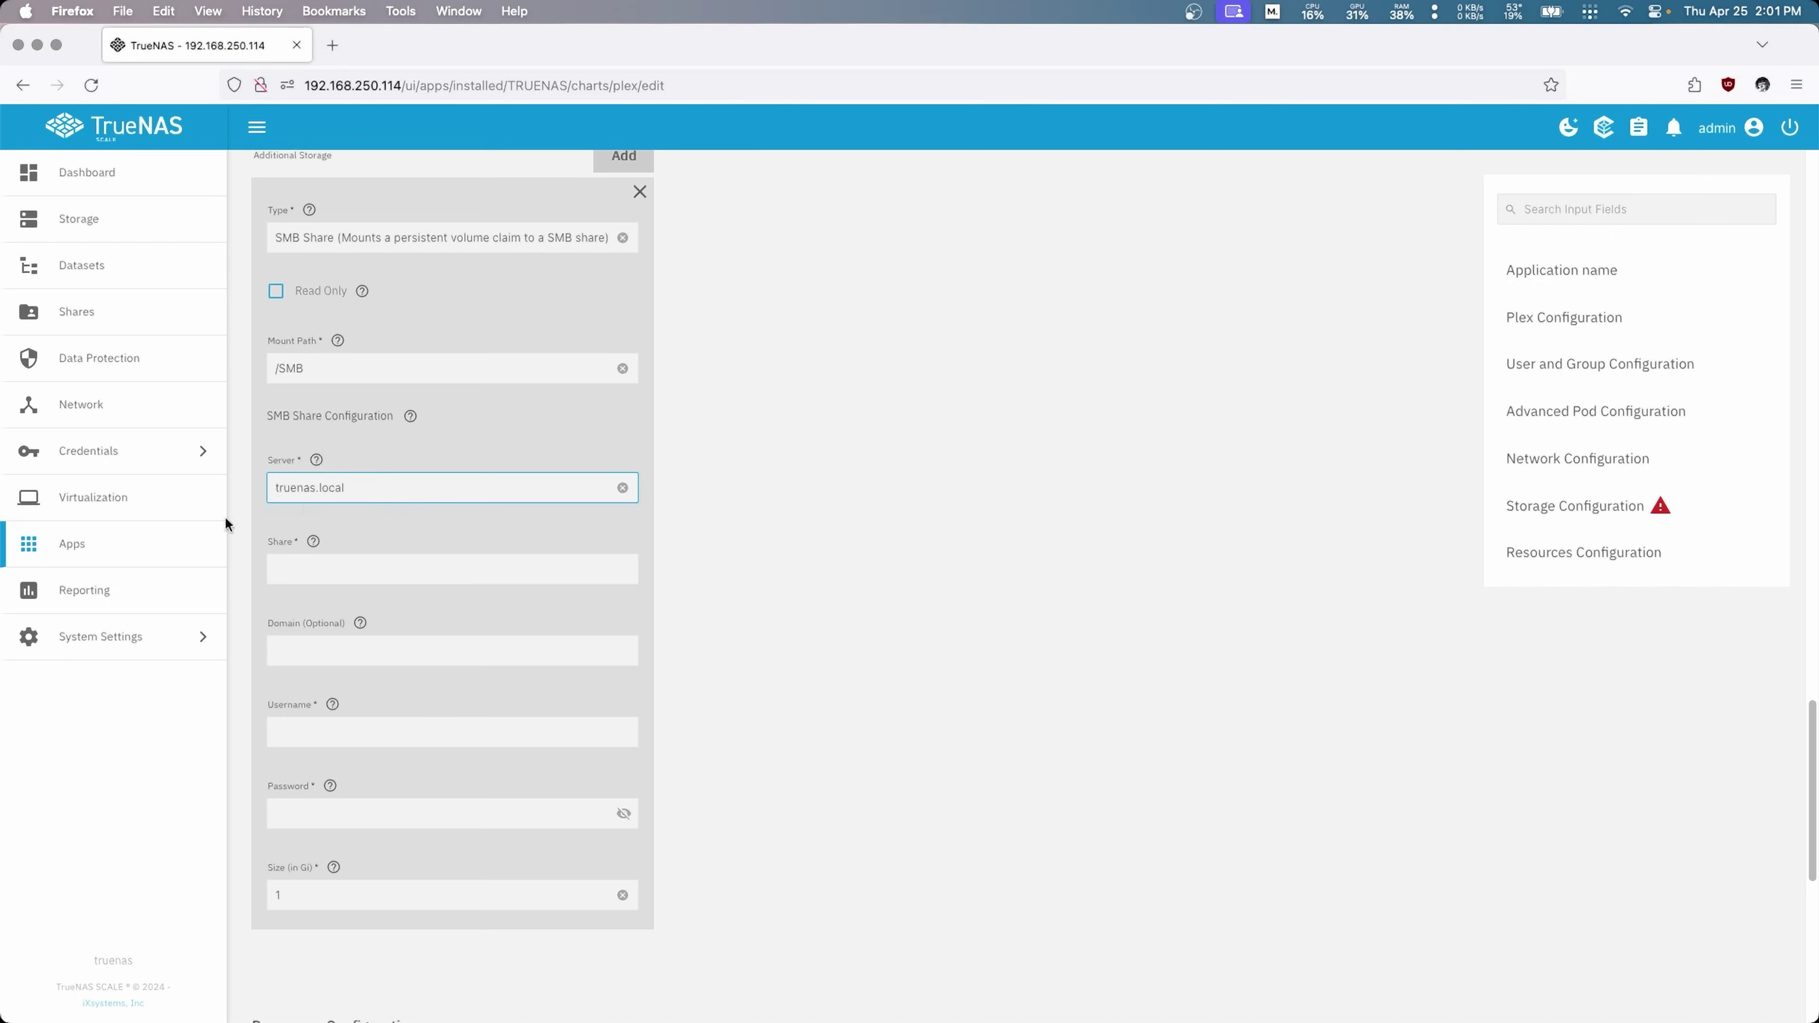
click(341, 567)
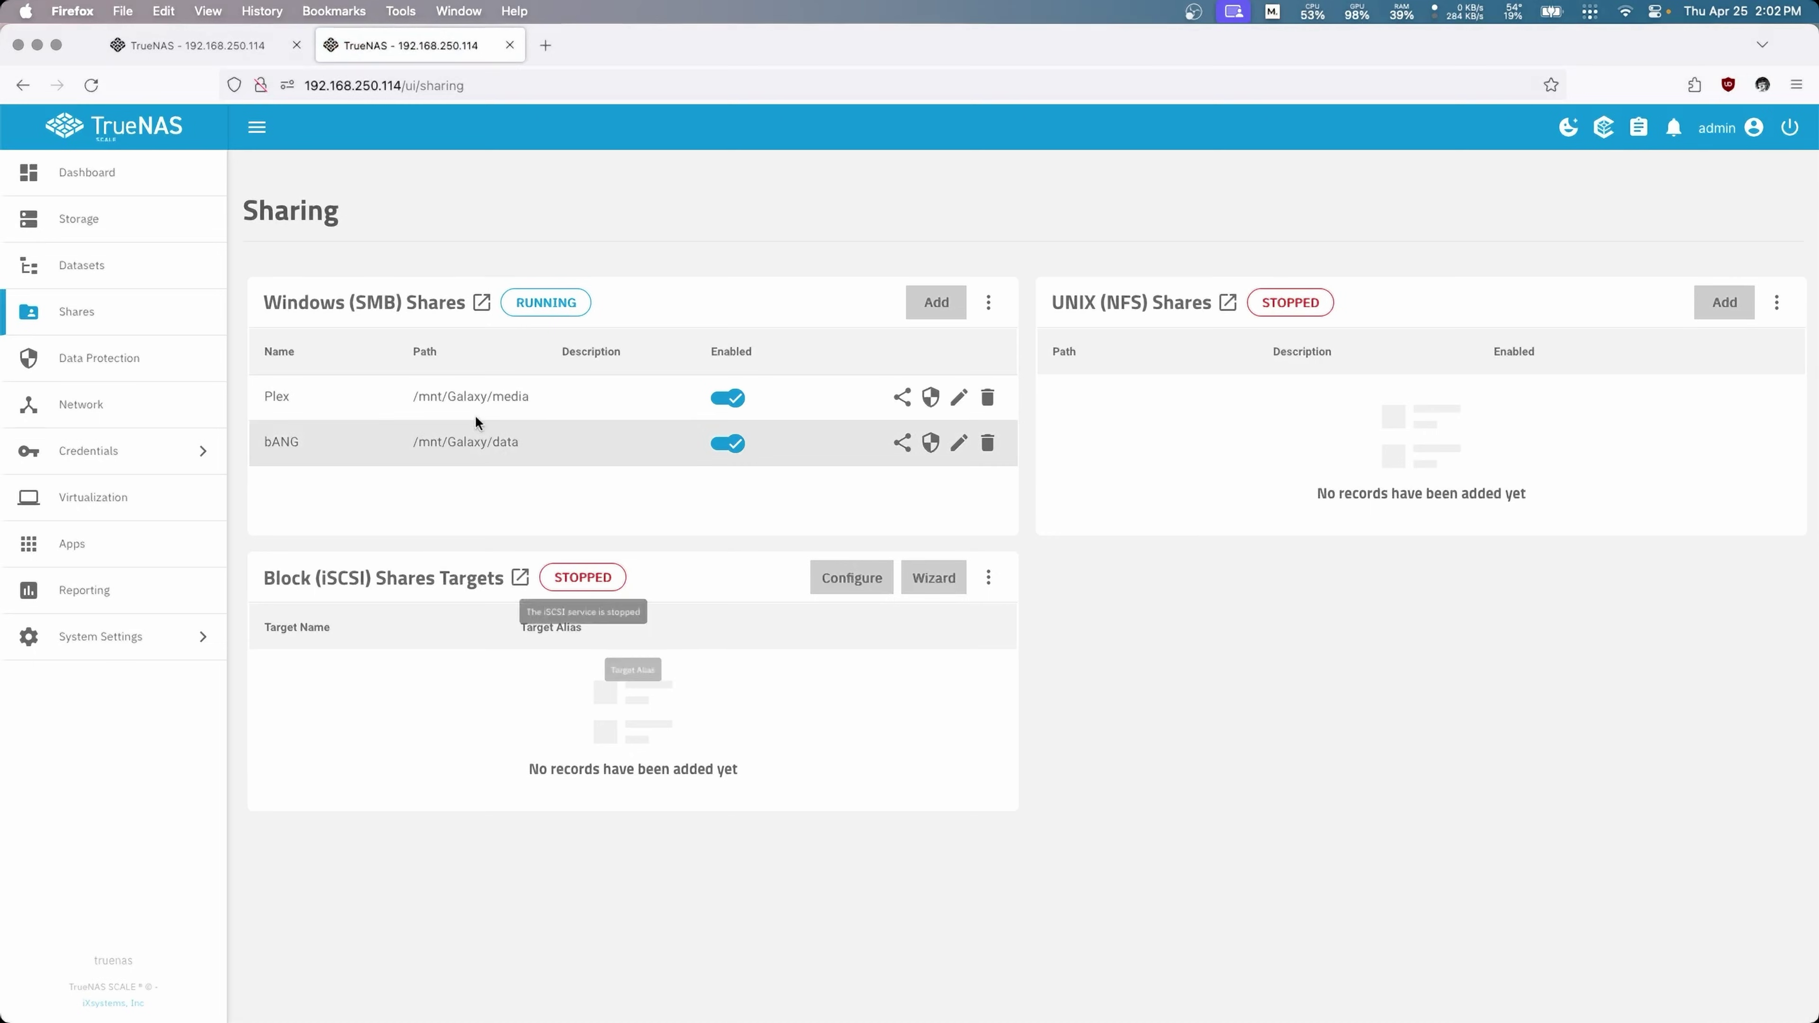
Step: Copy the Plex share's path /mnt/Galaxy/media from the Sharing page
drag(419, 396, 474, 397)
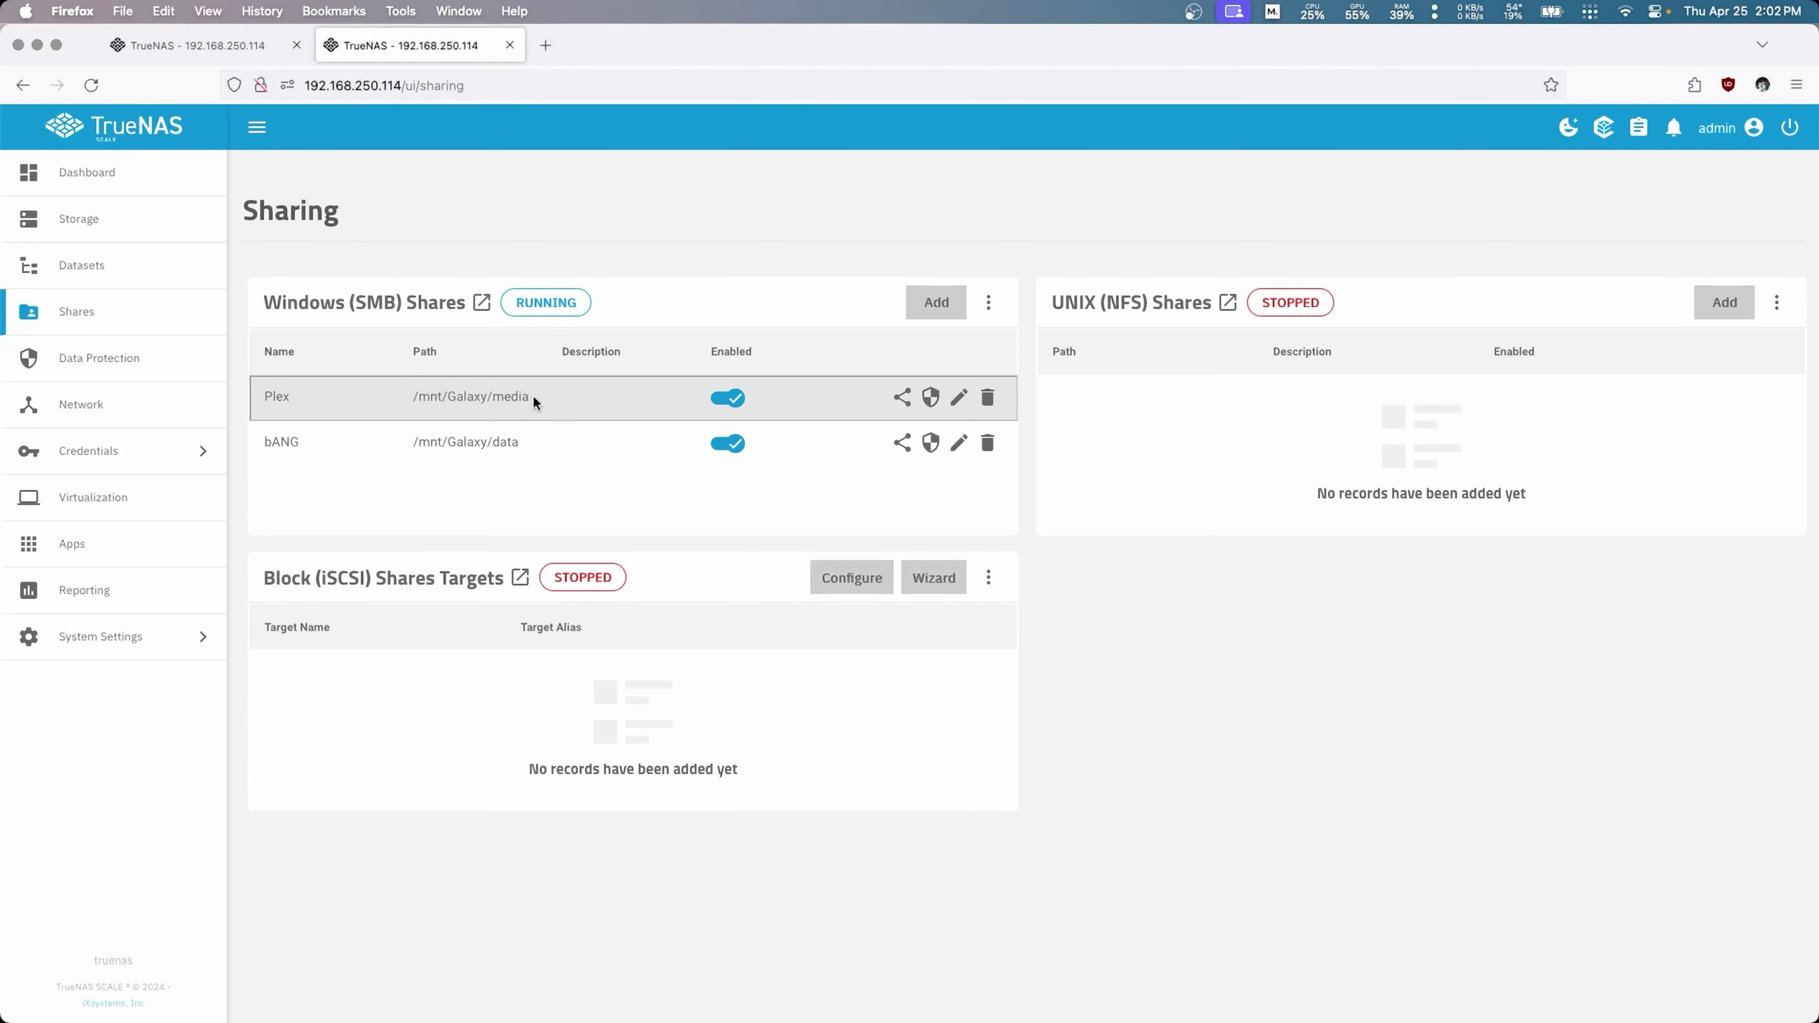
drag(528, 394, 406, 395)
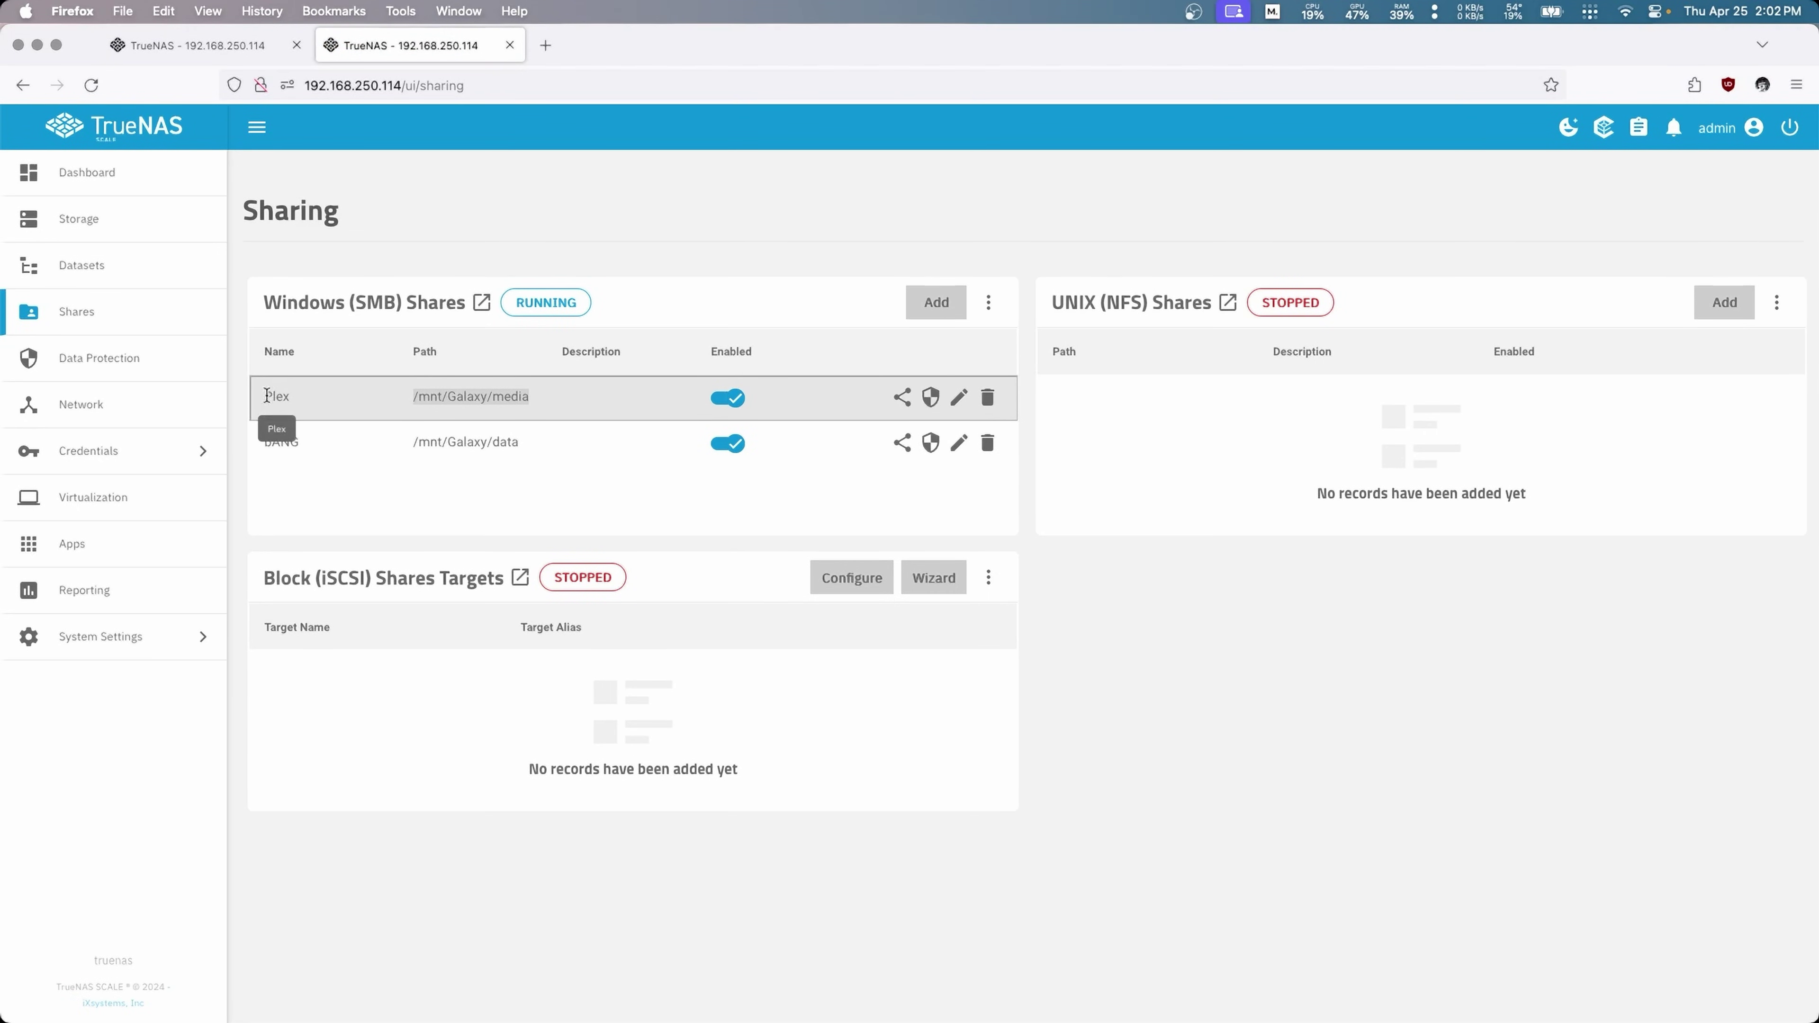
click(192, 40)
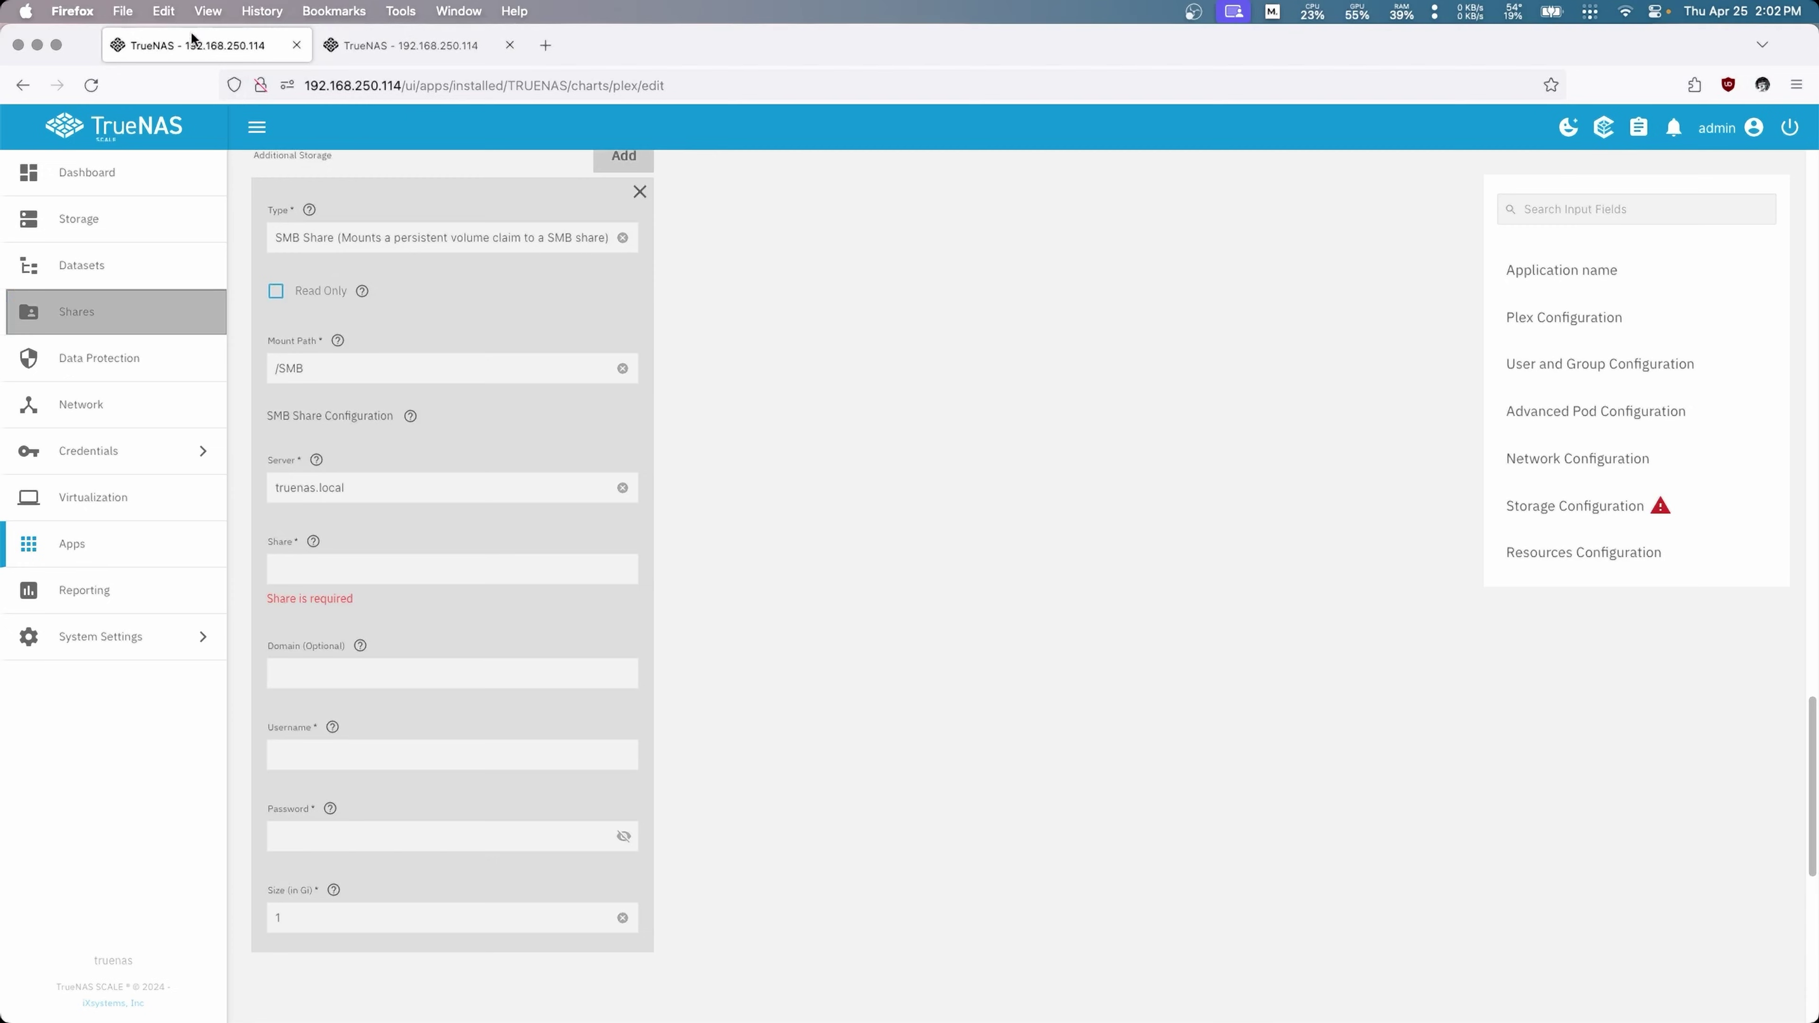
Step: Enter share name Plex with the SMB username and password, and apply the update
click(305, 566)
text(P)
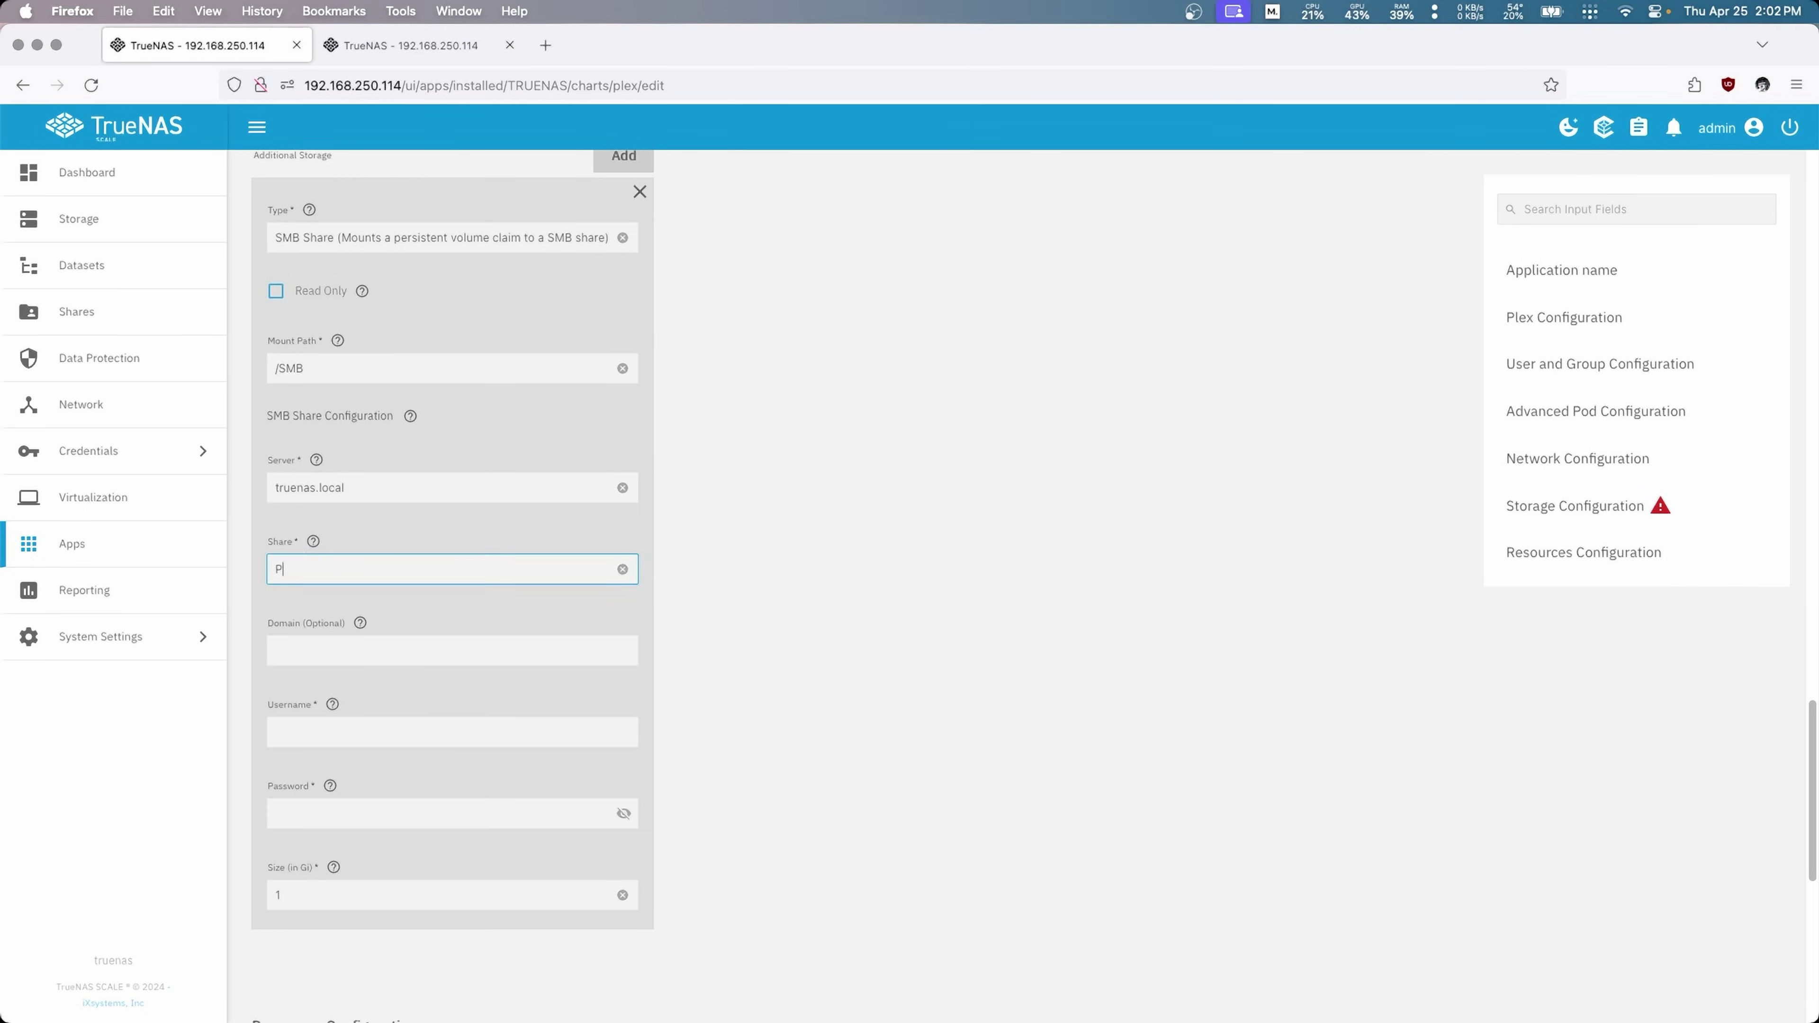
text(lex)
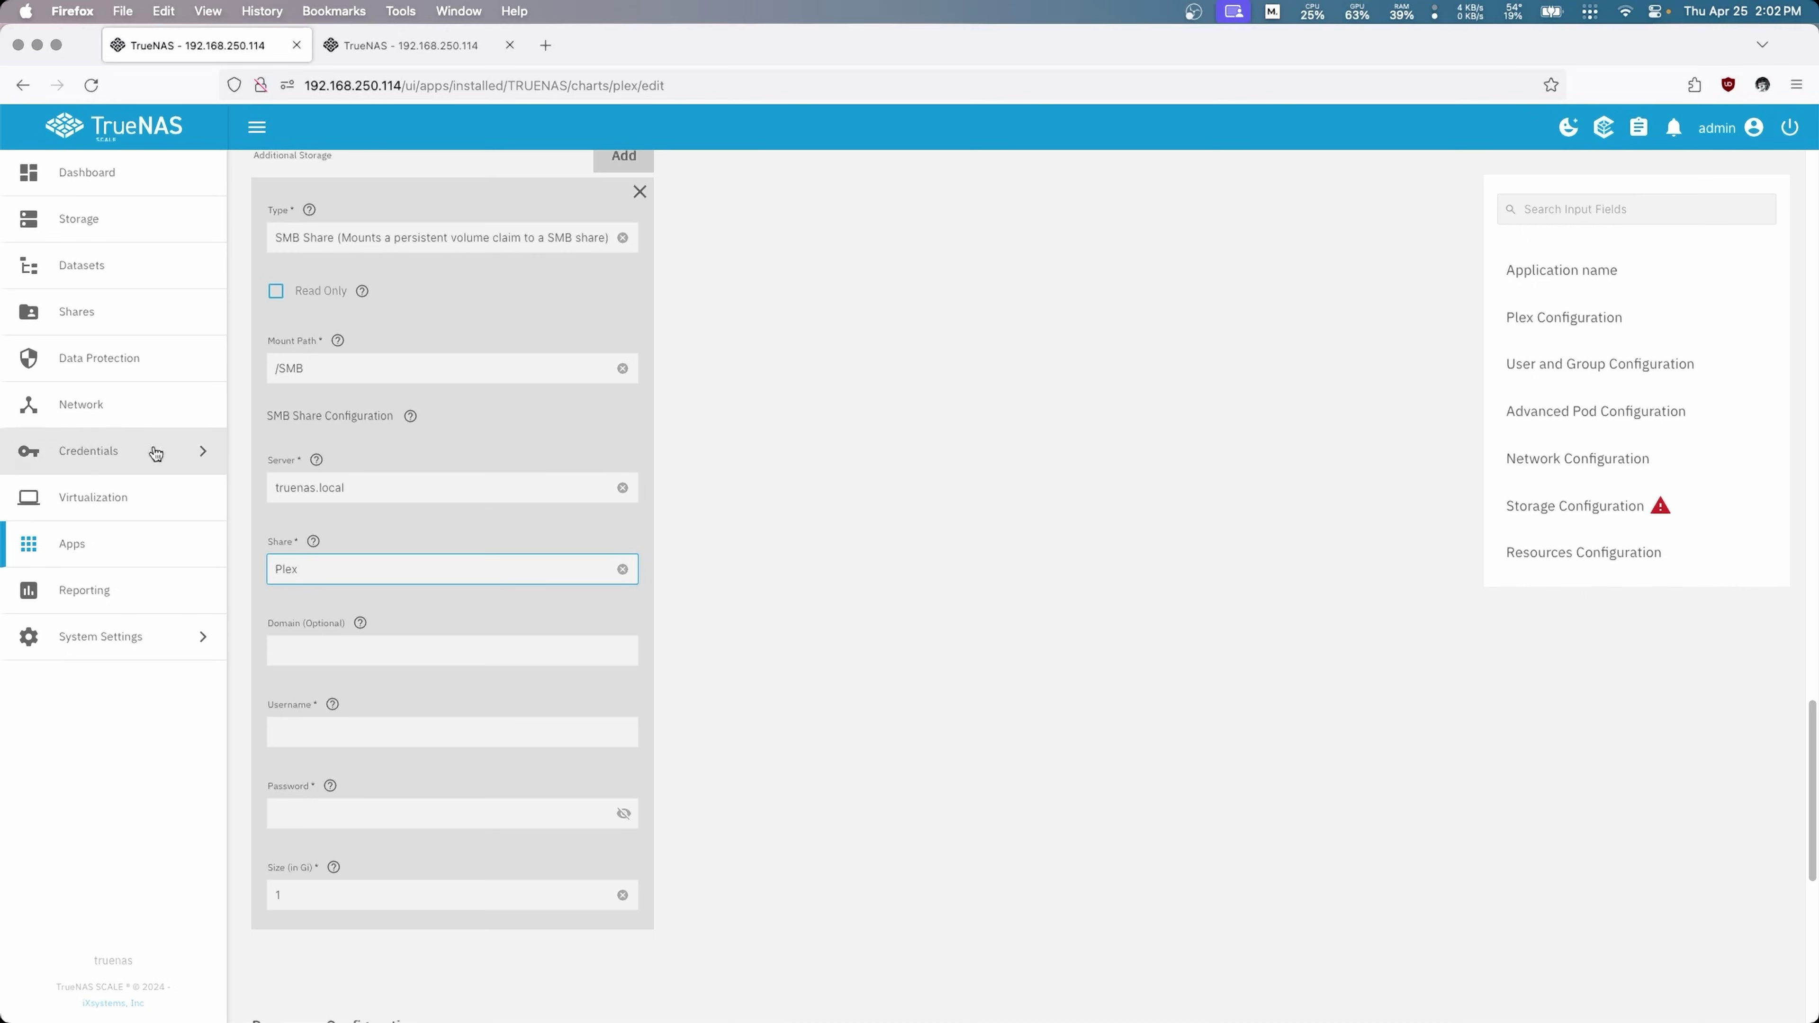
click(289, 731)
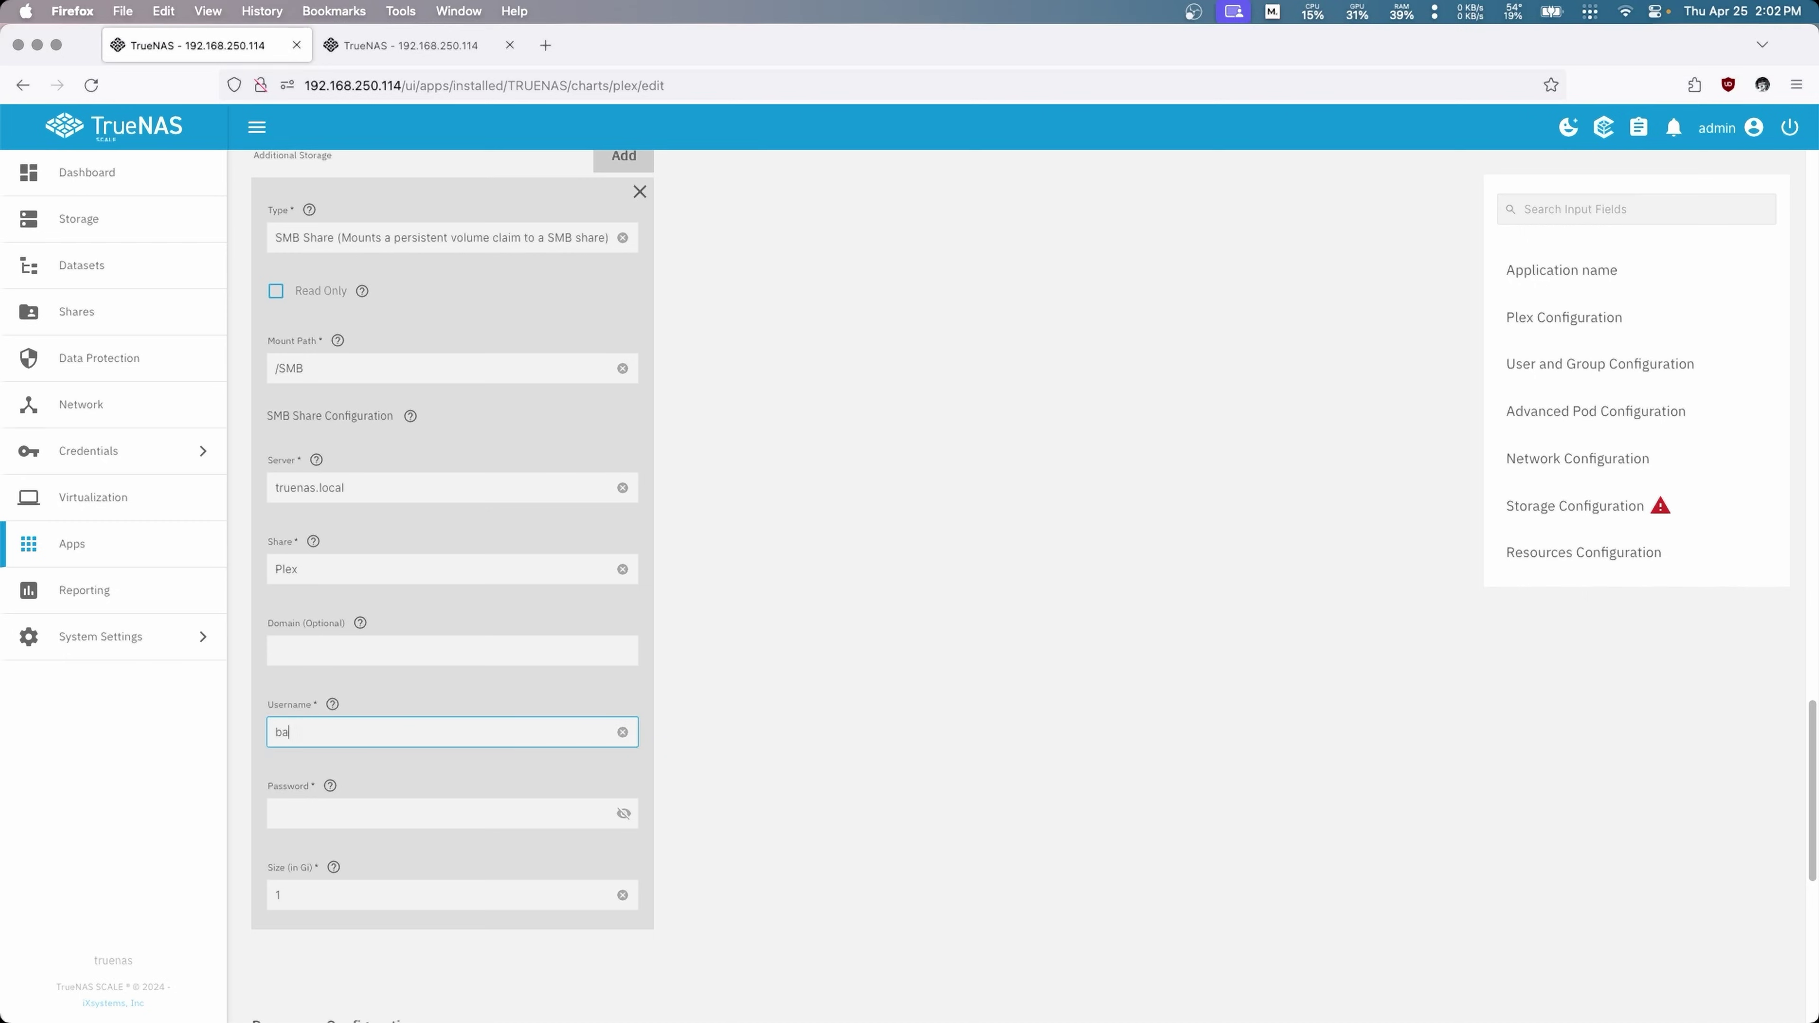
click(279, 813)
text(a)
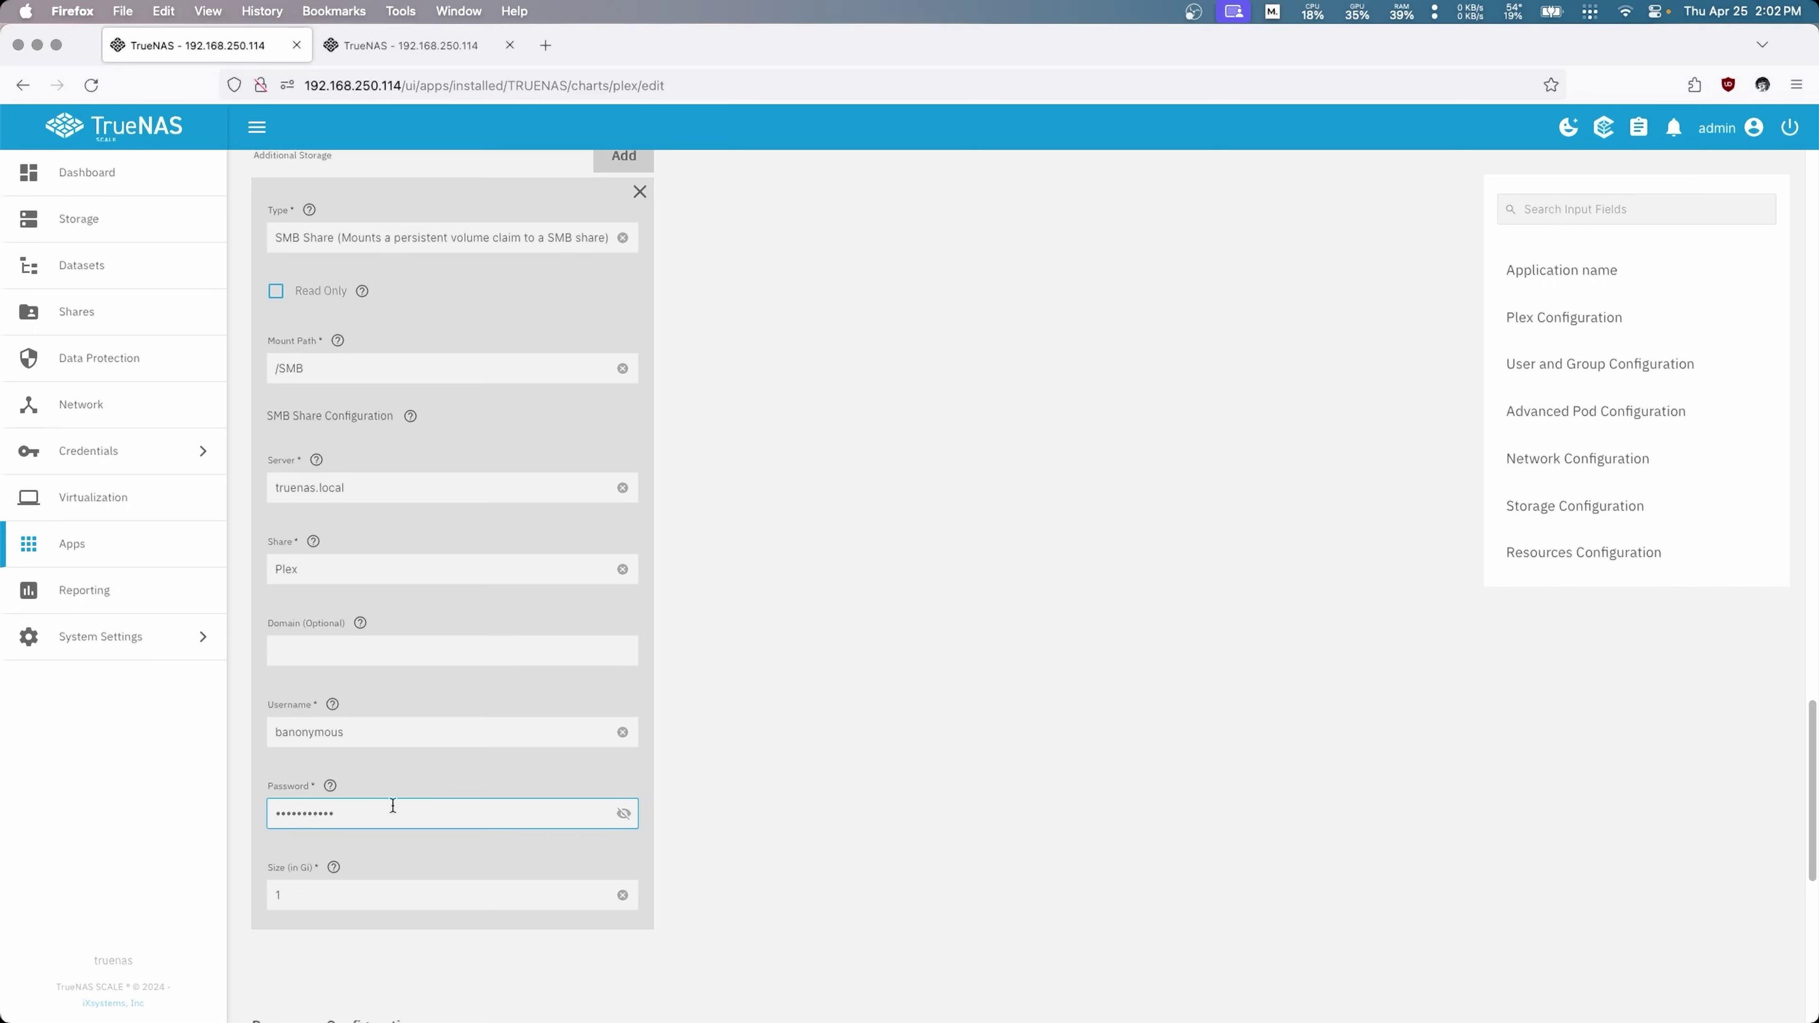
scroll(392, 805, down, 9)
click(295, 992)
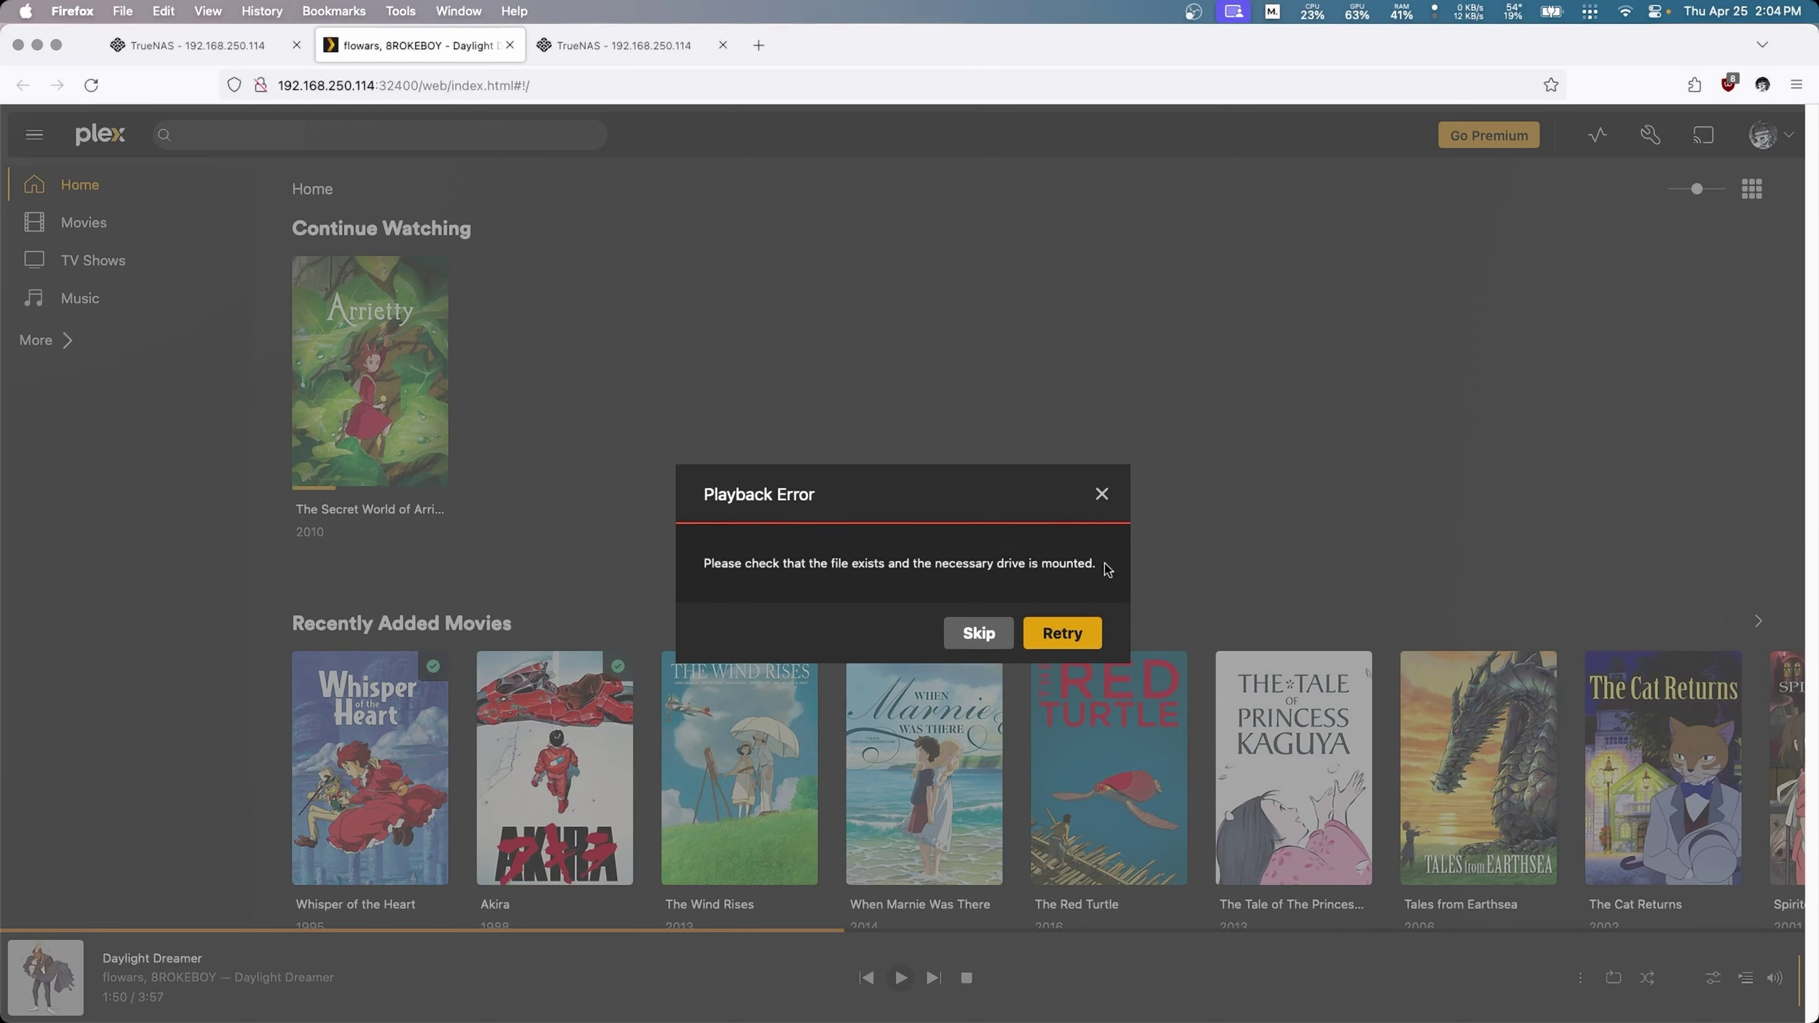
Step: Dismiss the playback error and add /SMB/Movies to the Movies library's folders
click(1101, 496)
click(236, 224)
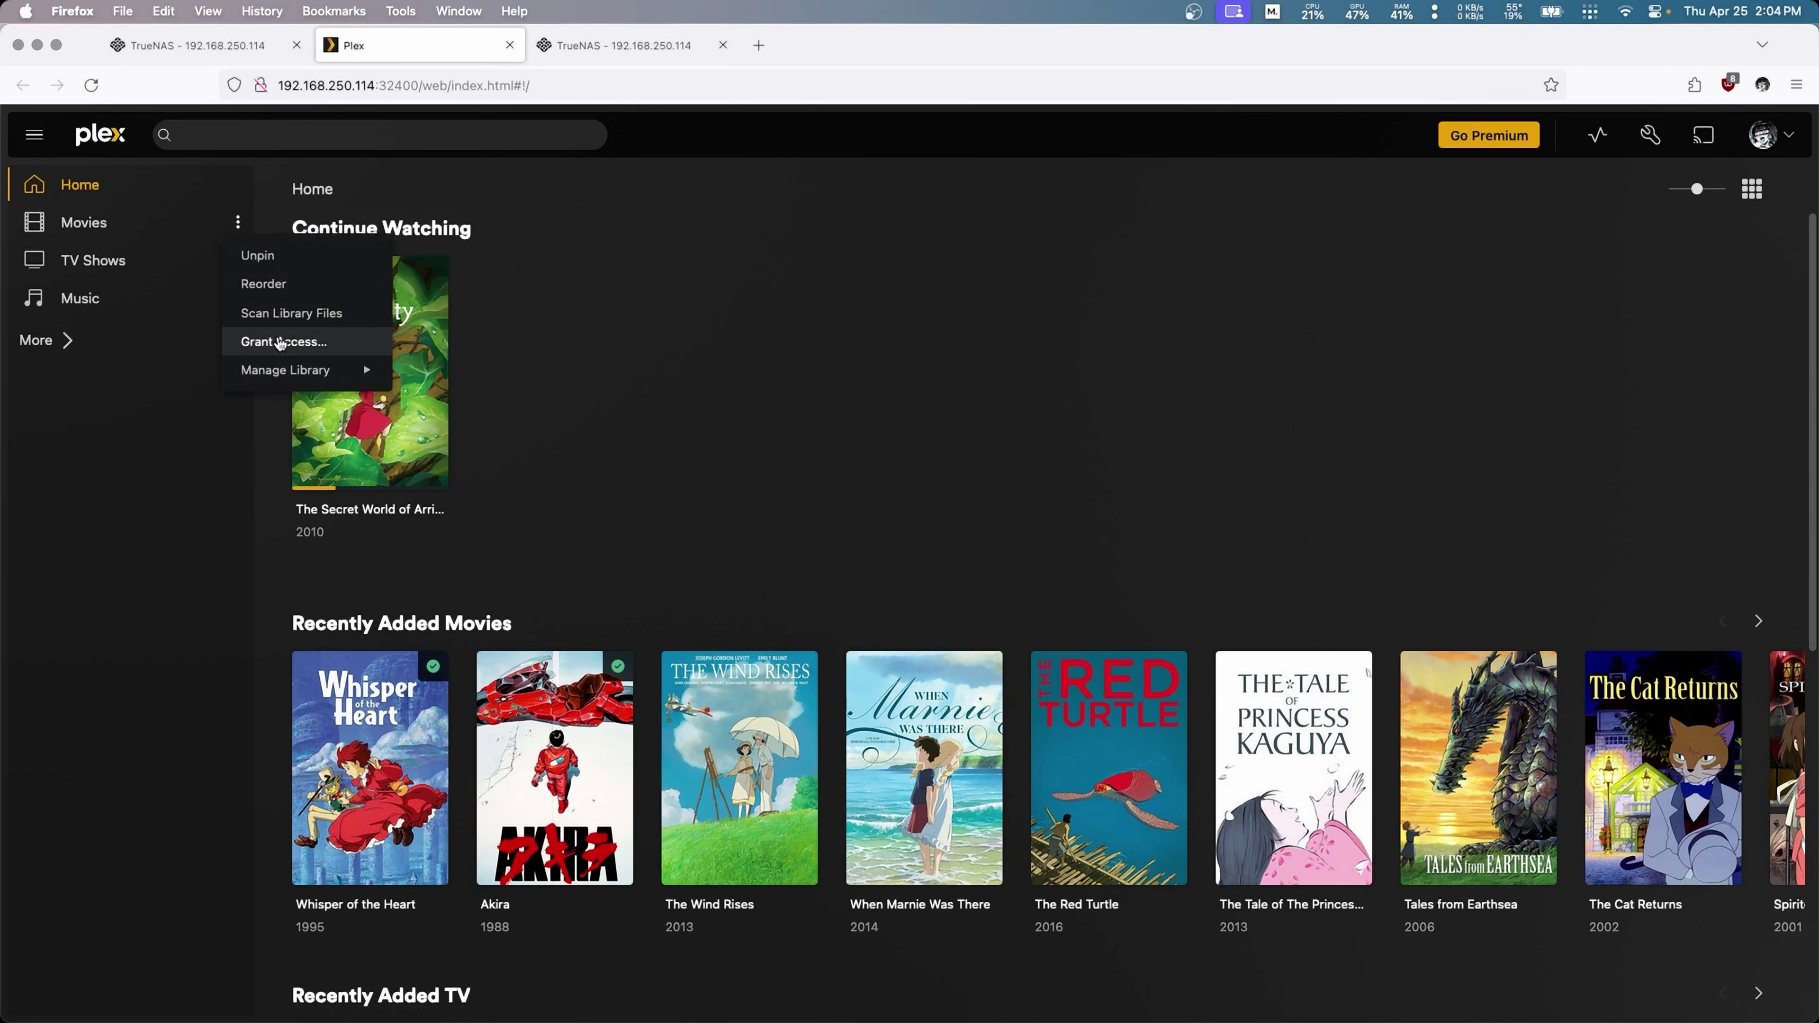
mouse_move(356, 373)
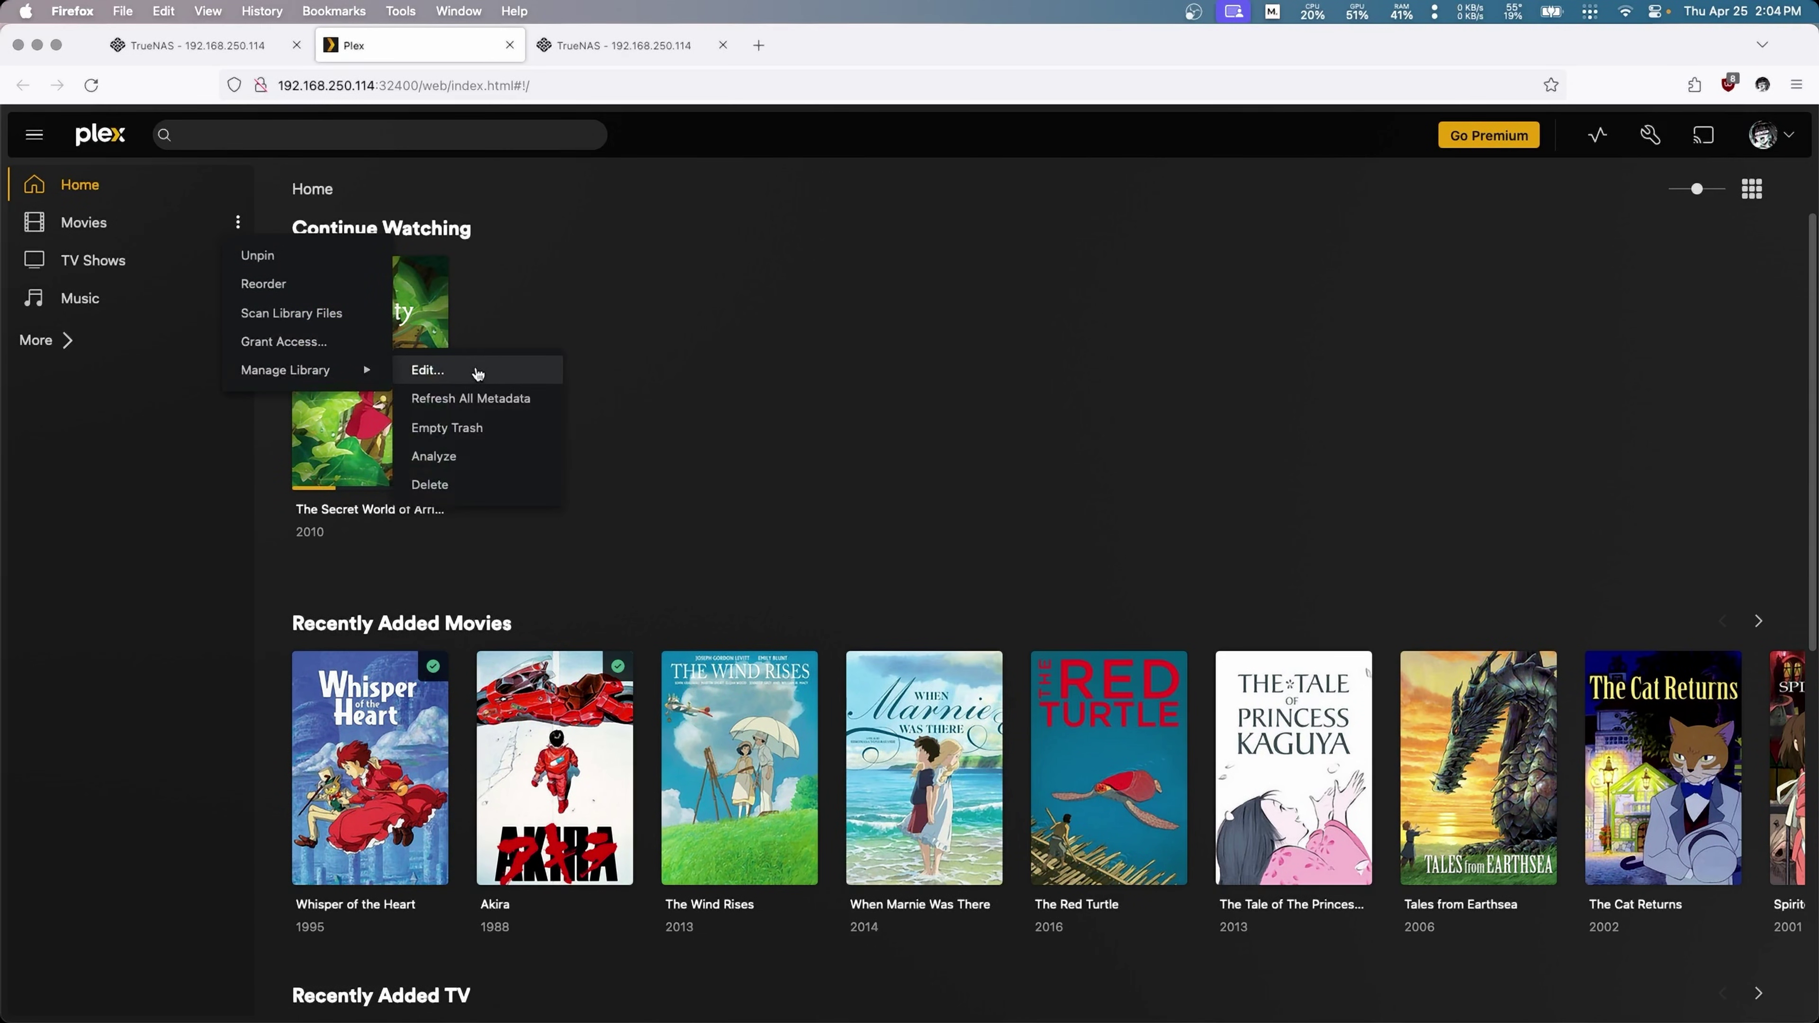
click(477, 373)
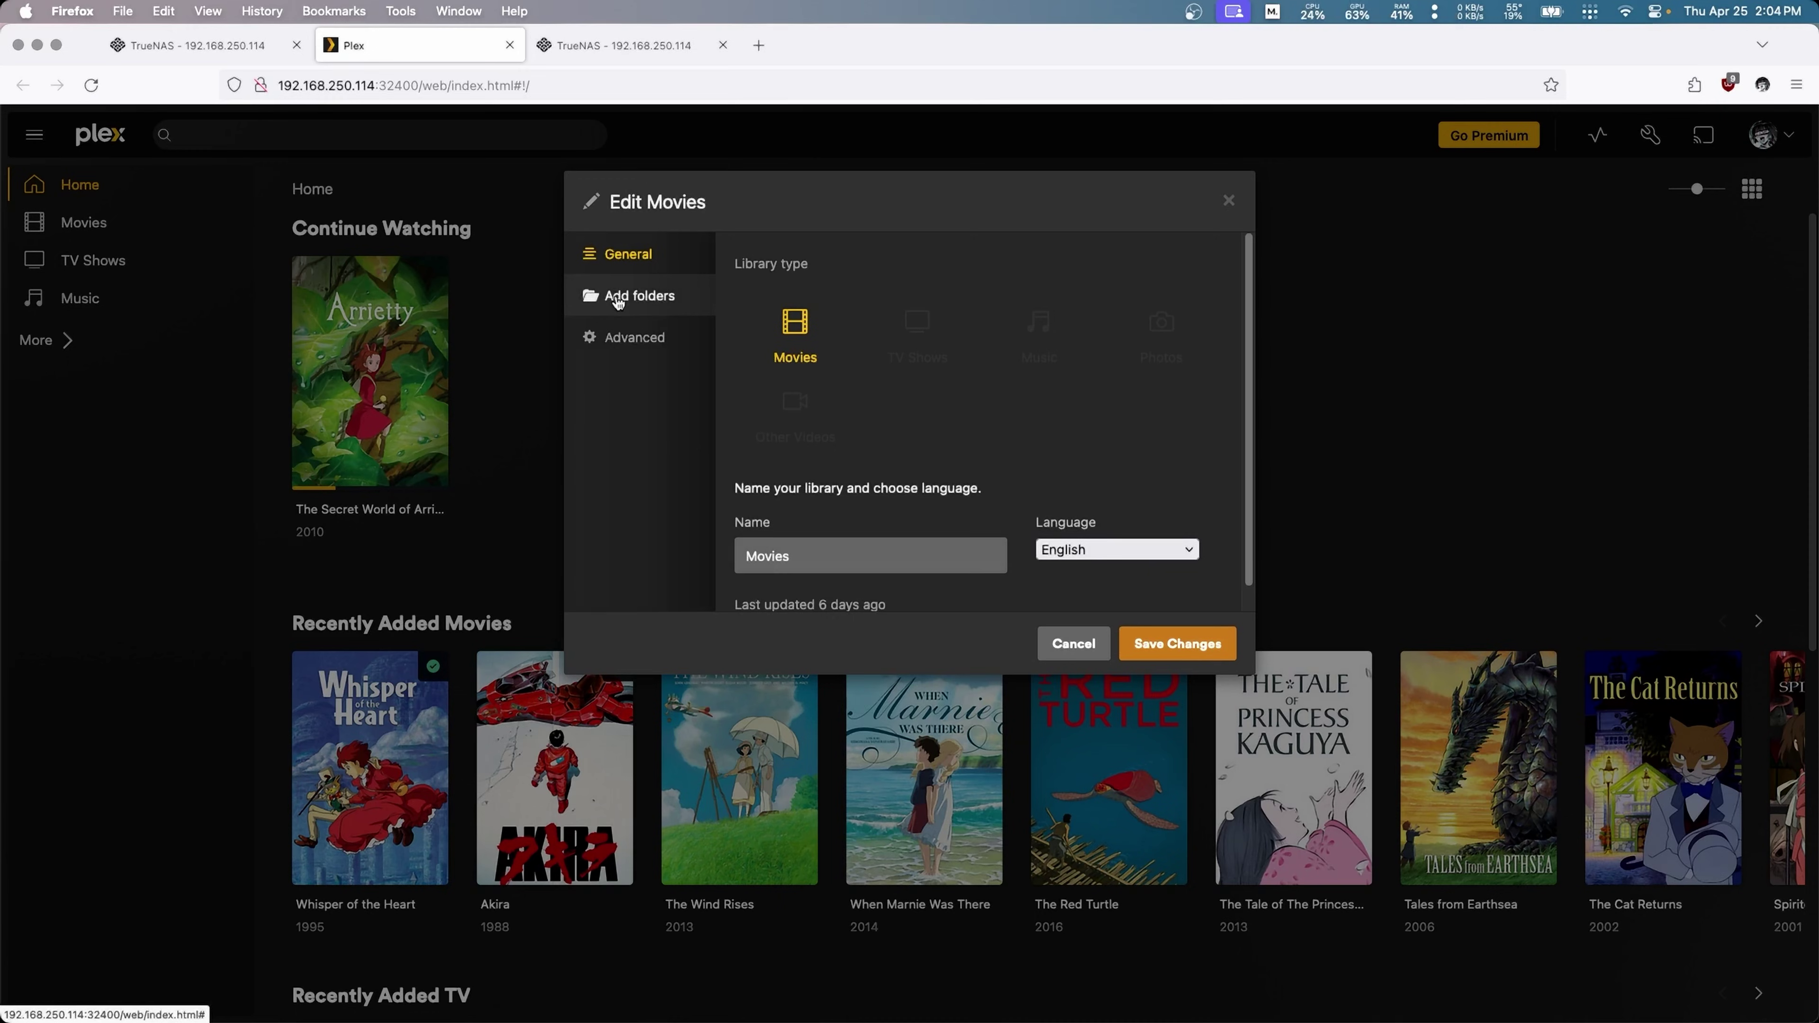
click(617, 302)
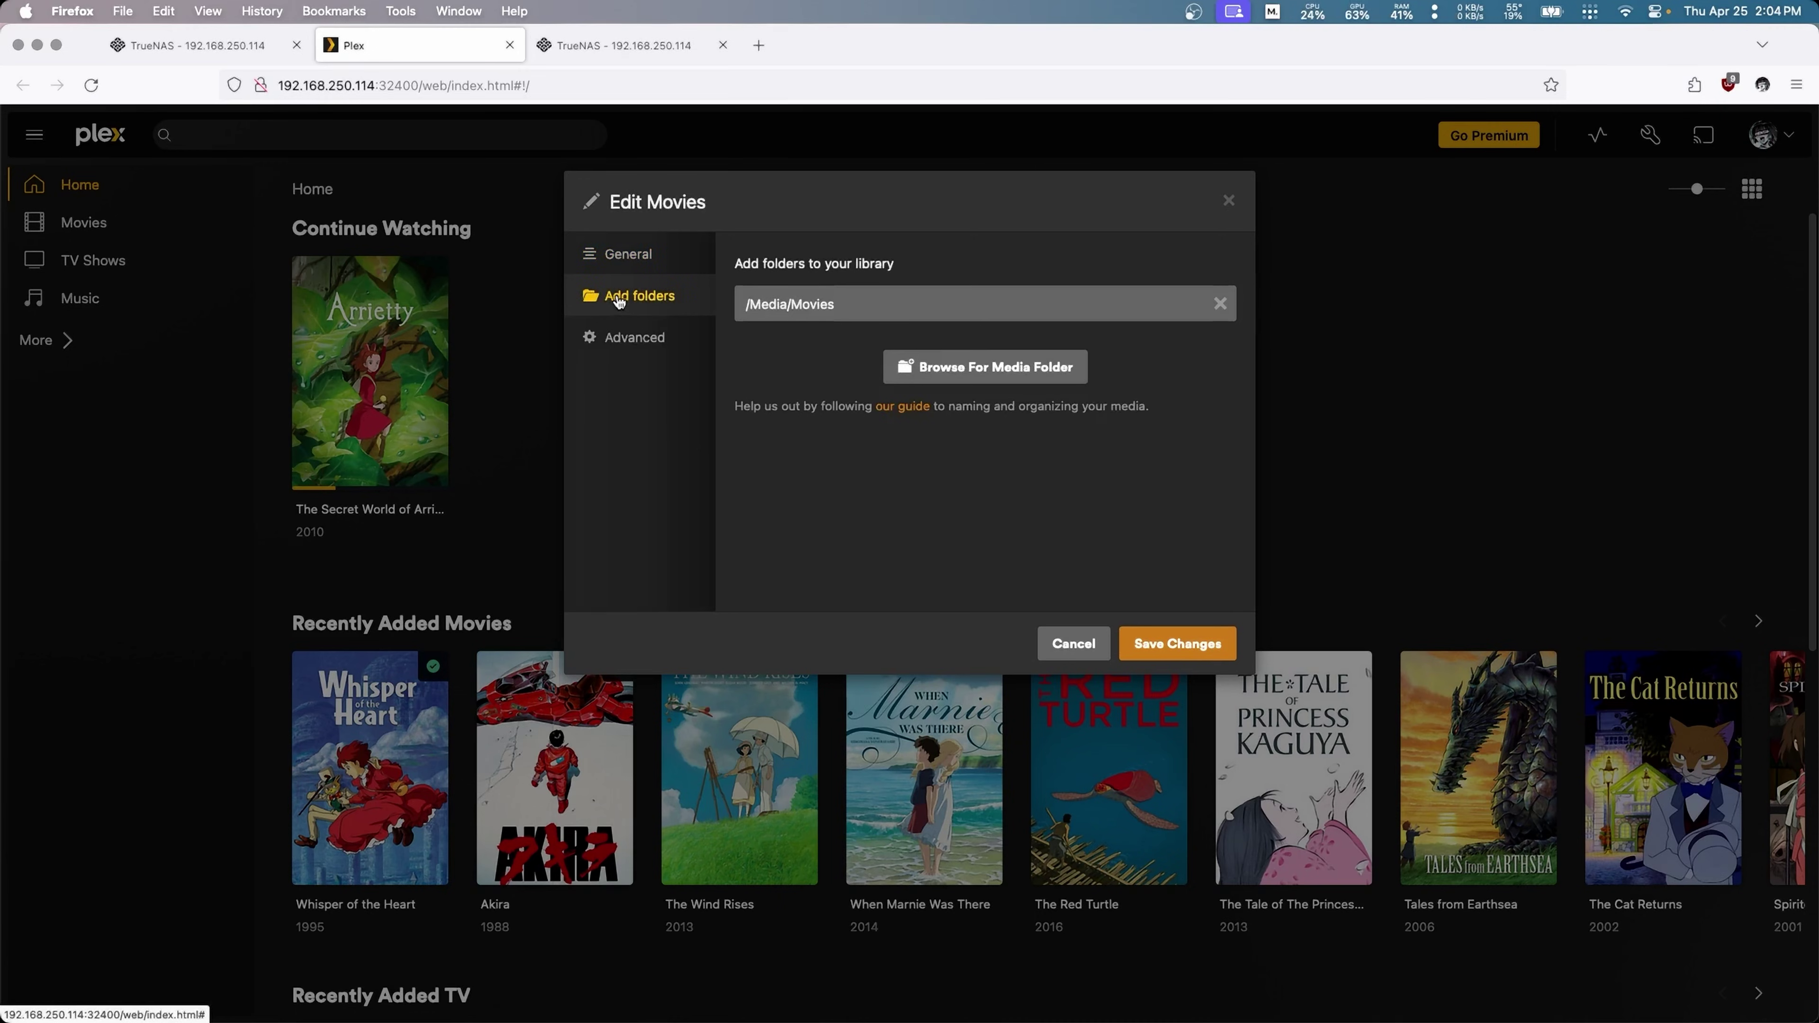
click(960, 375)
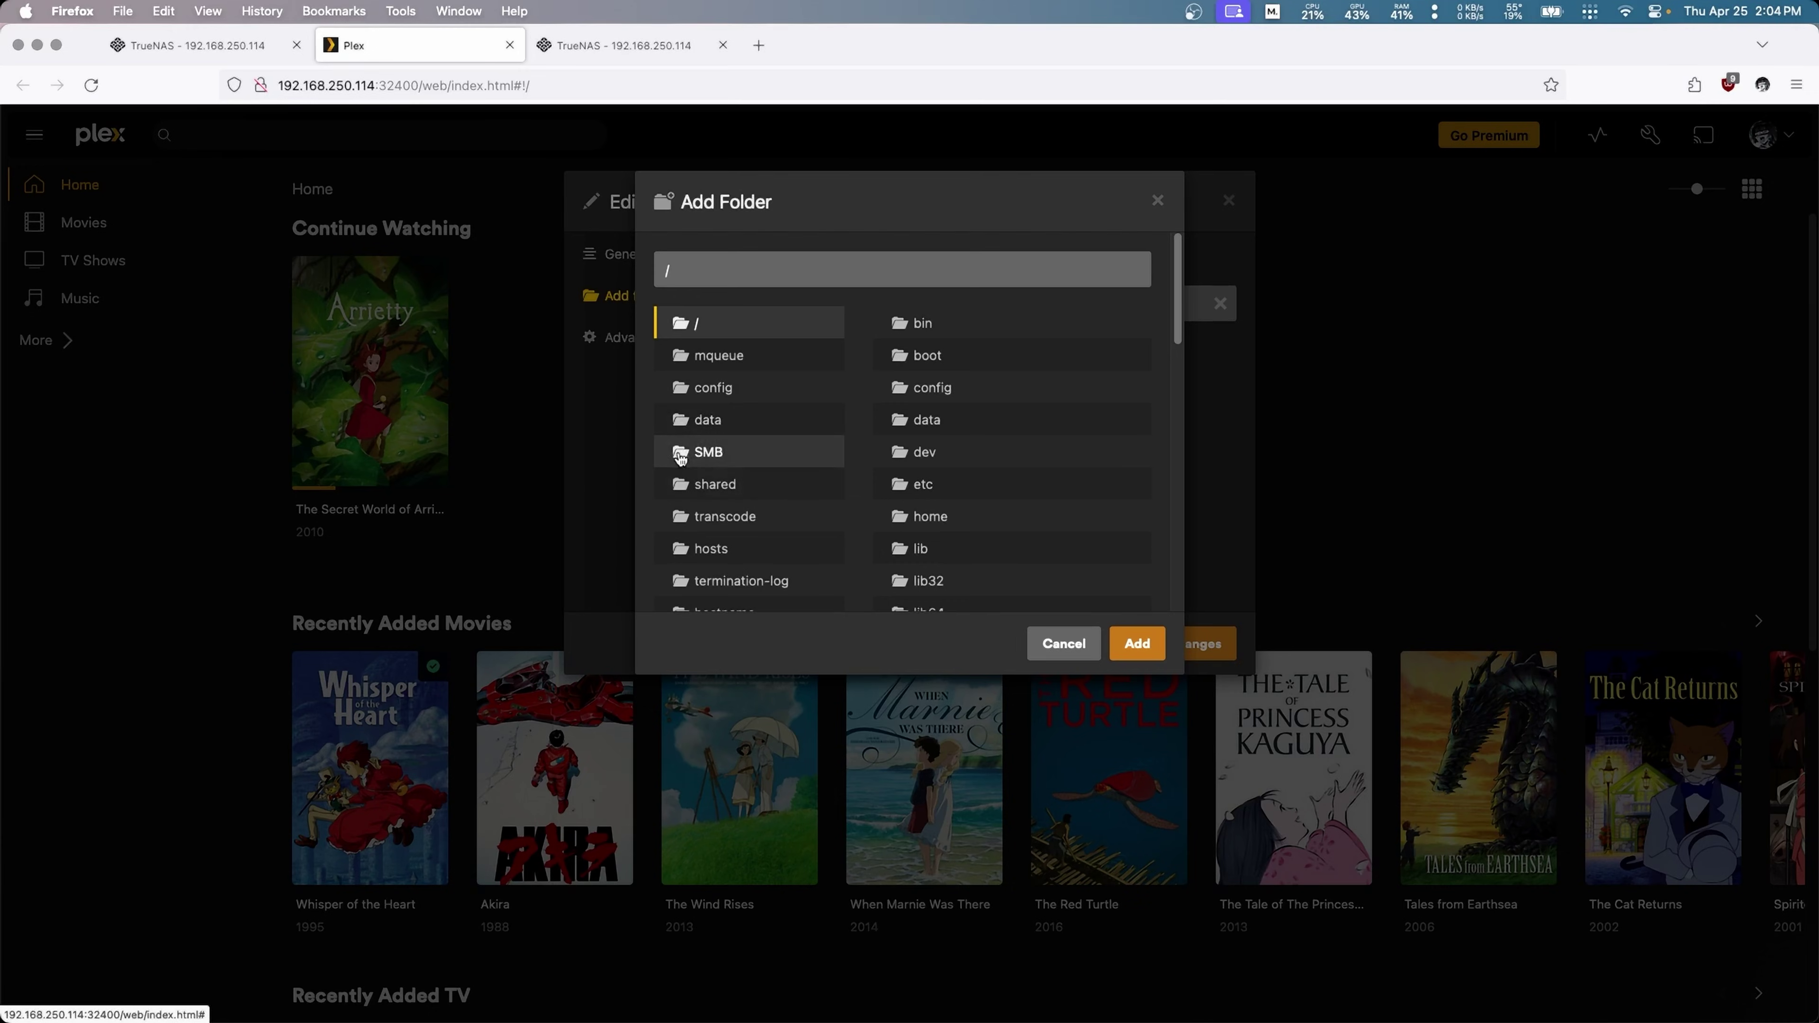
click(728, 453)
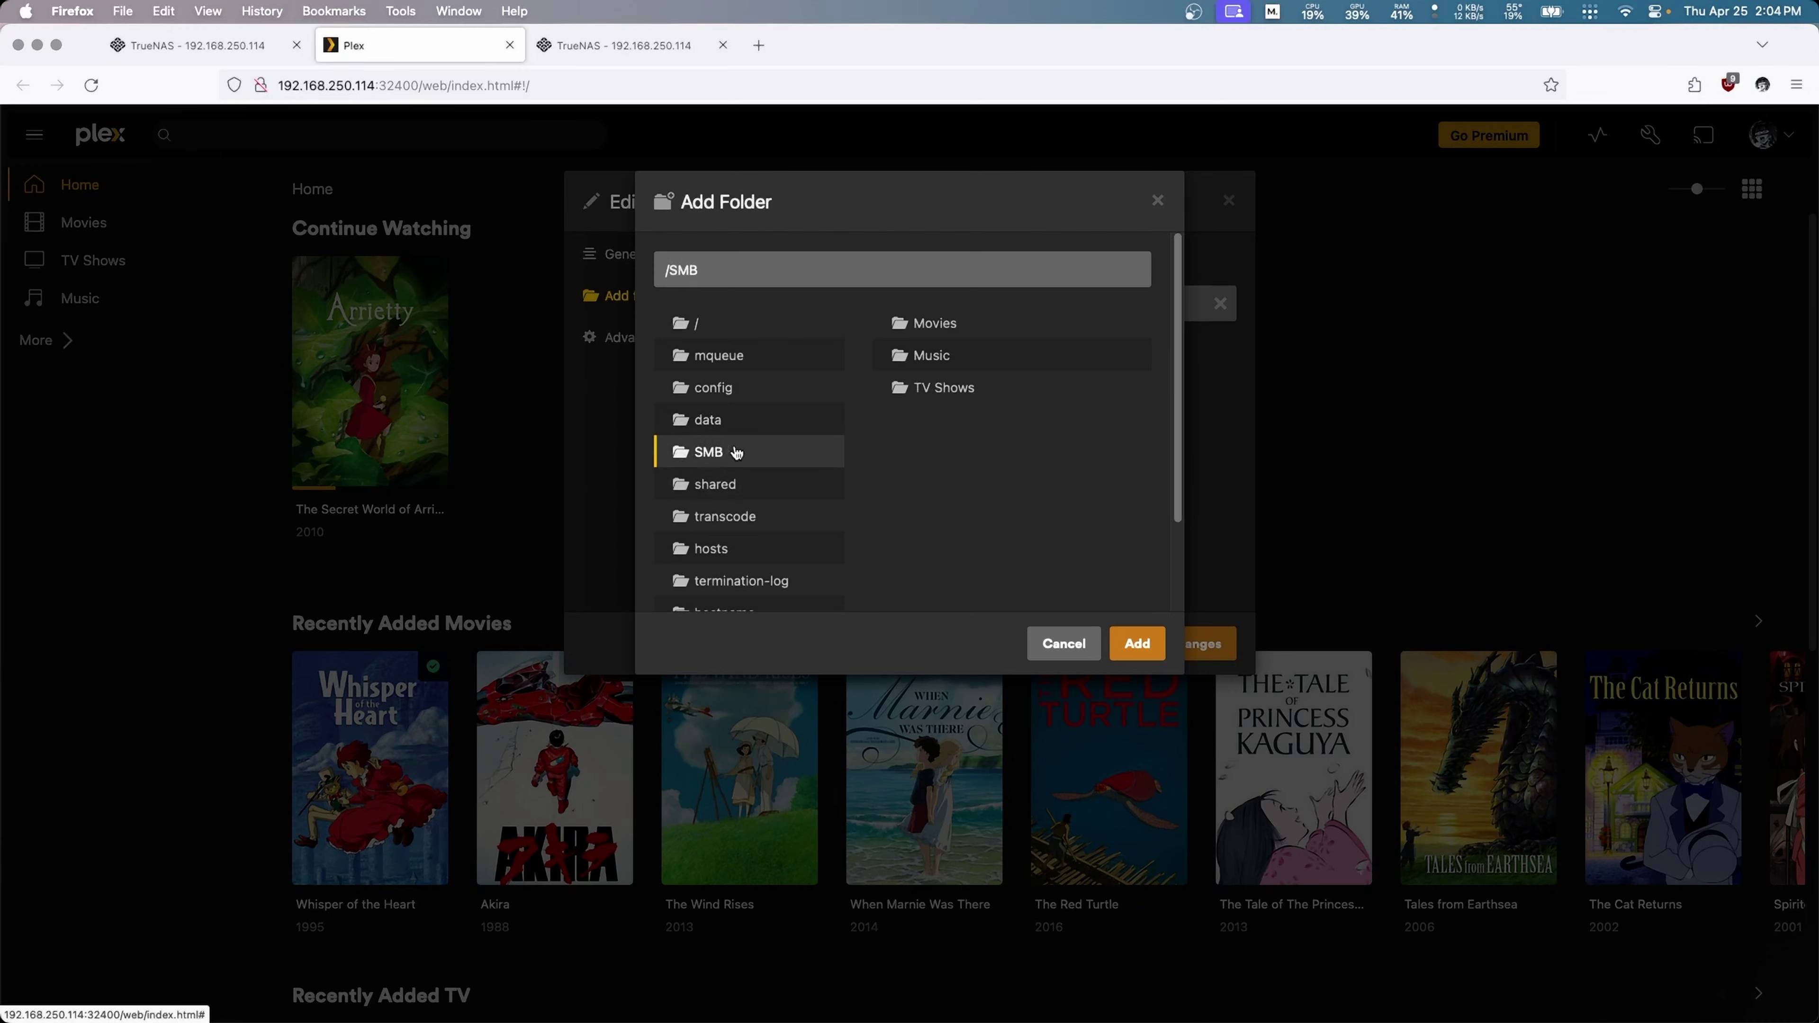
click(957, 324)
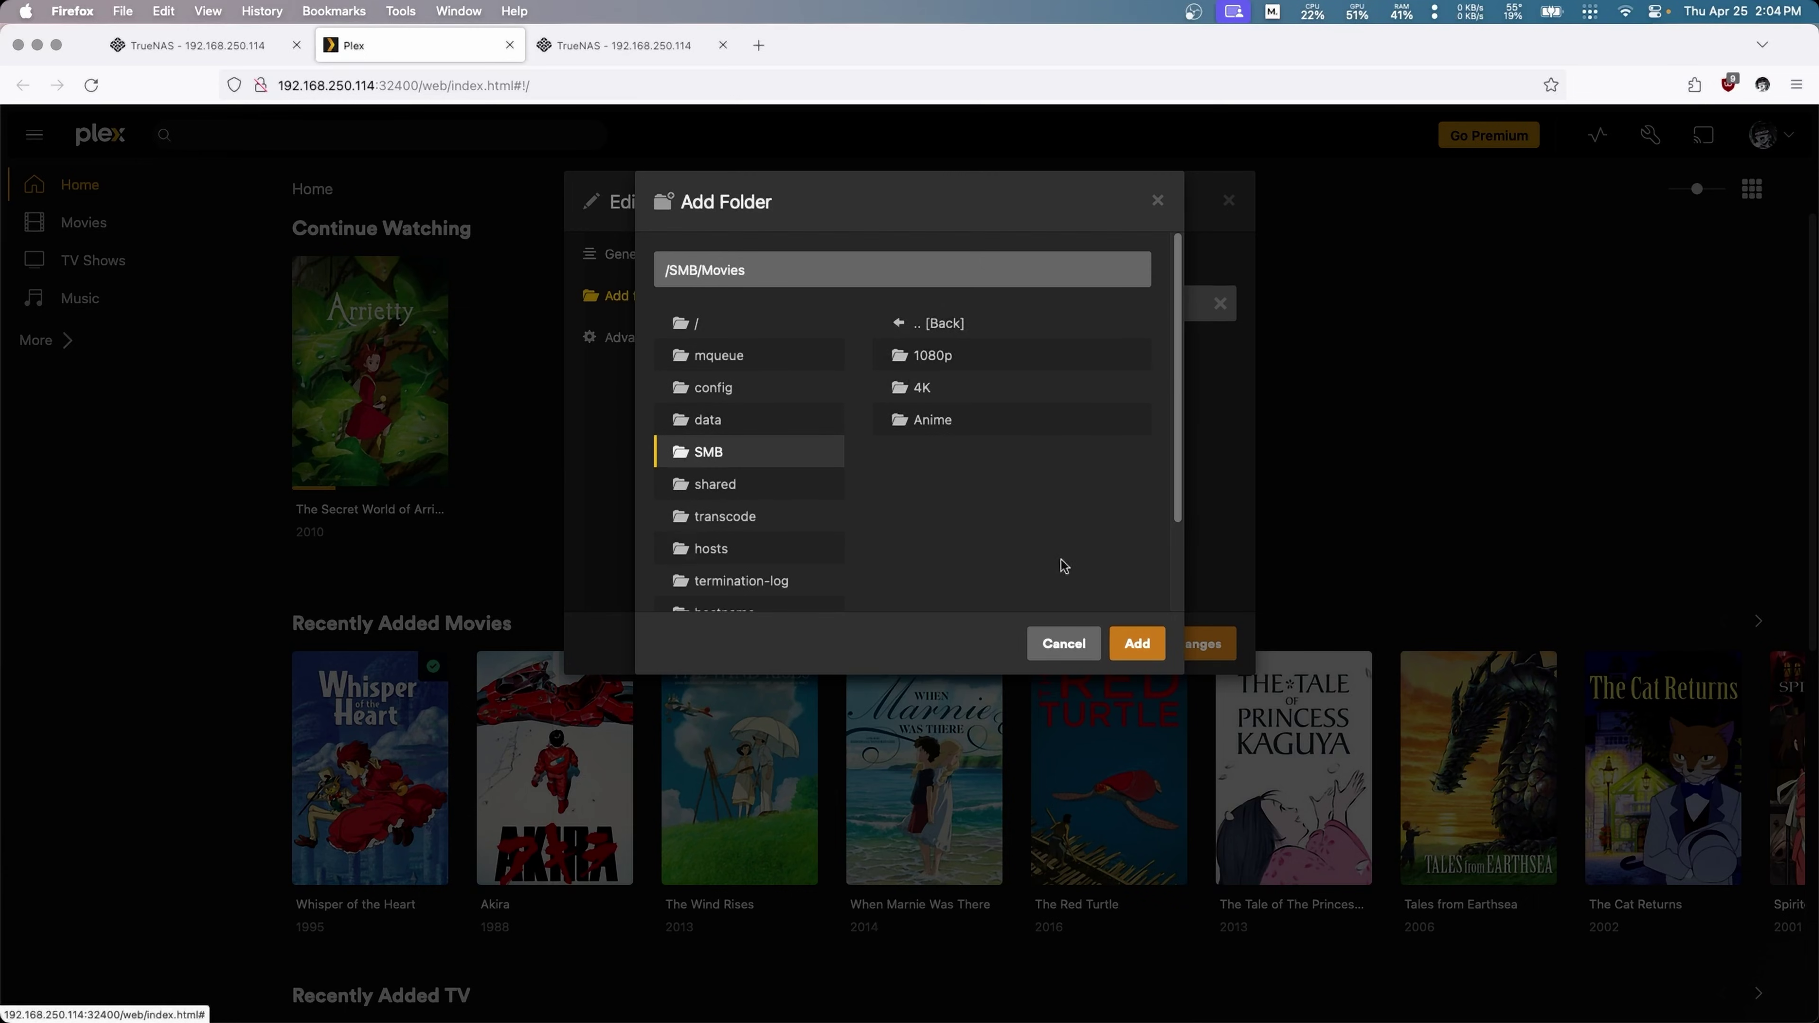
click(1143, 648)
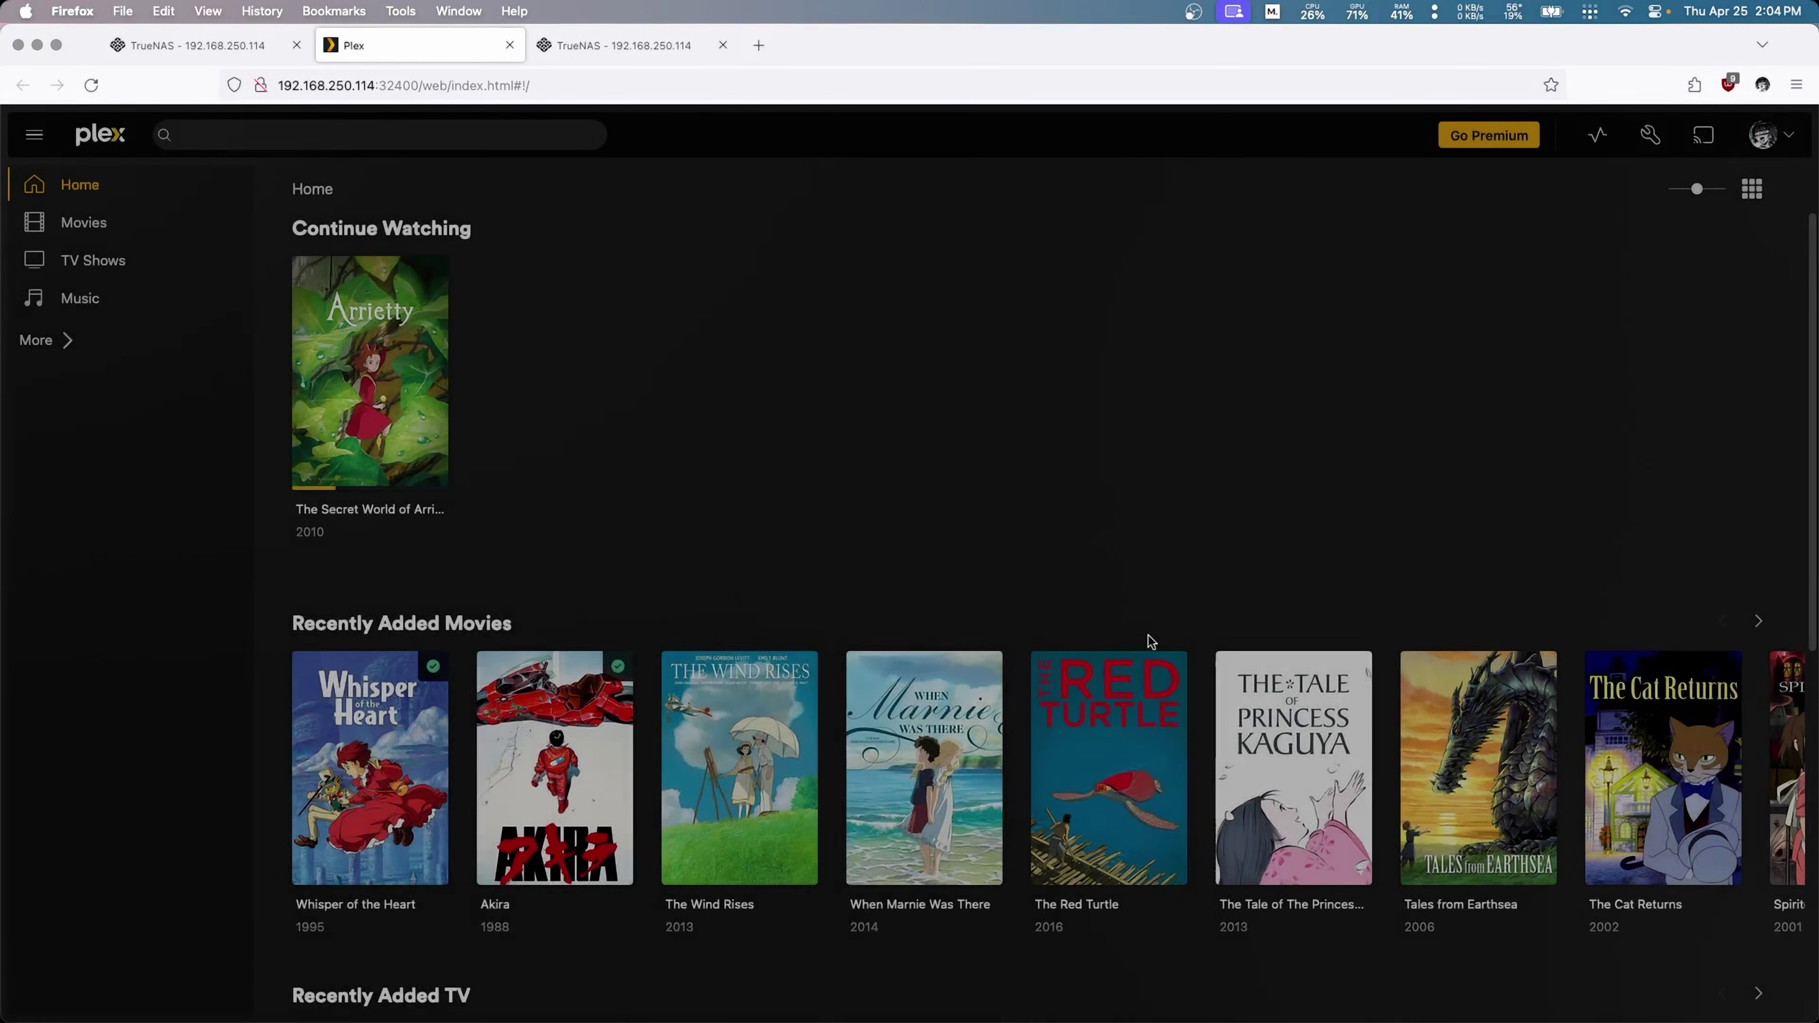
Step: Save the Movies library, then add /SMB/TV Shows to the TV Shows library and save
click(1148, 641)
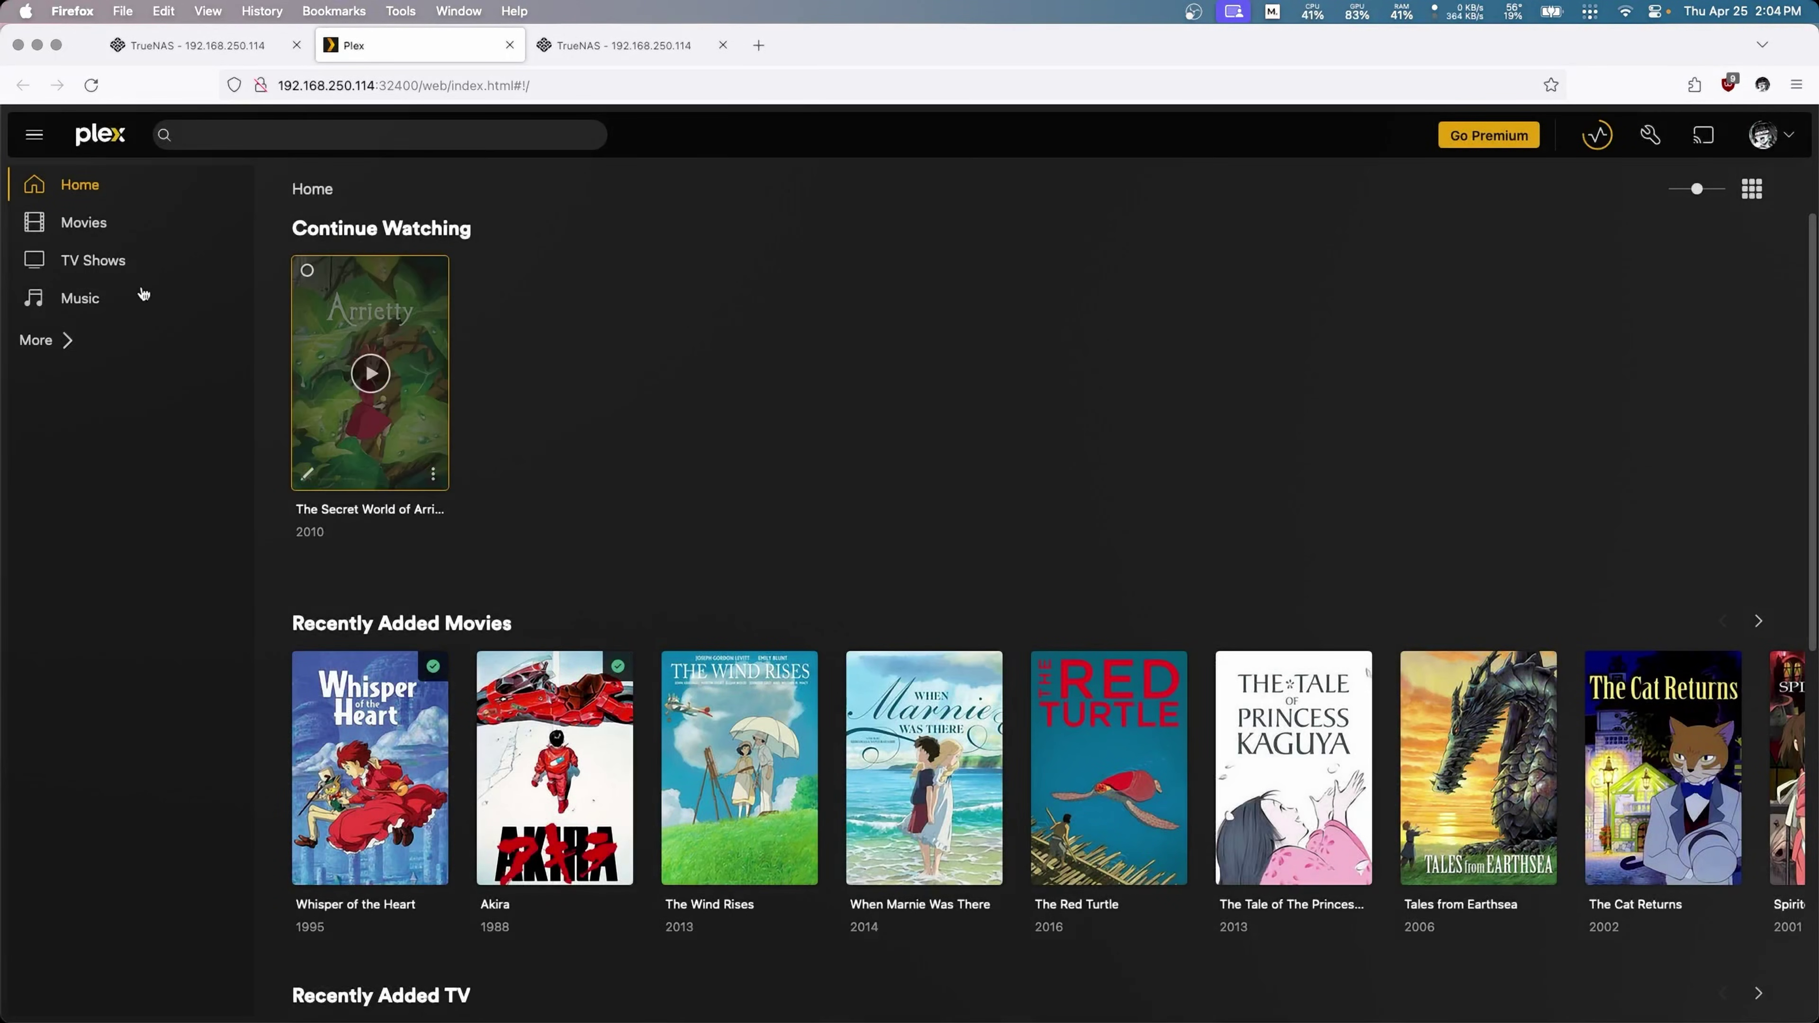
click(239, 261)
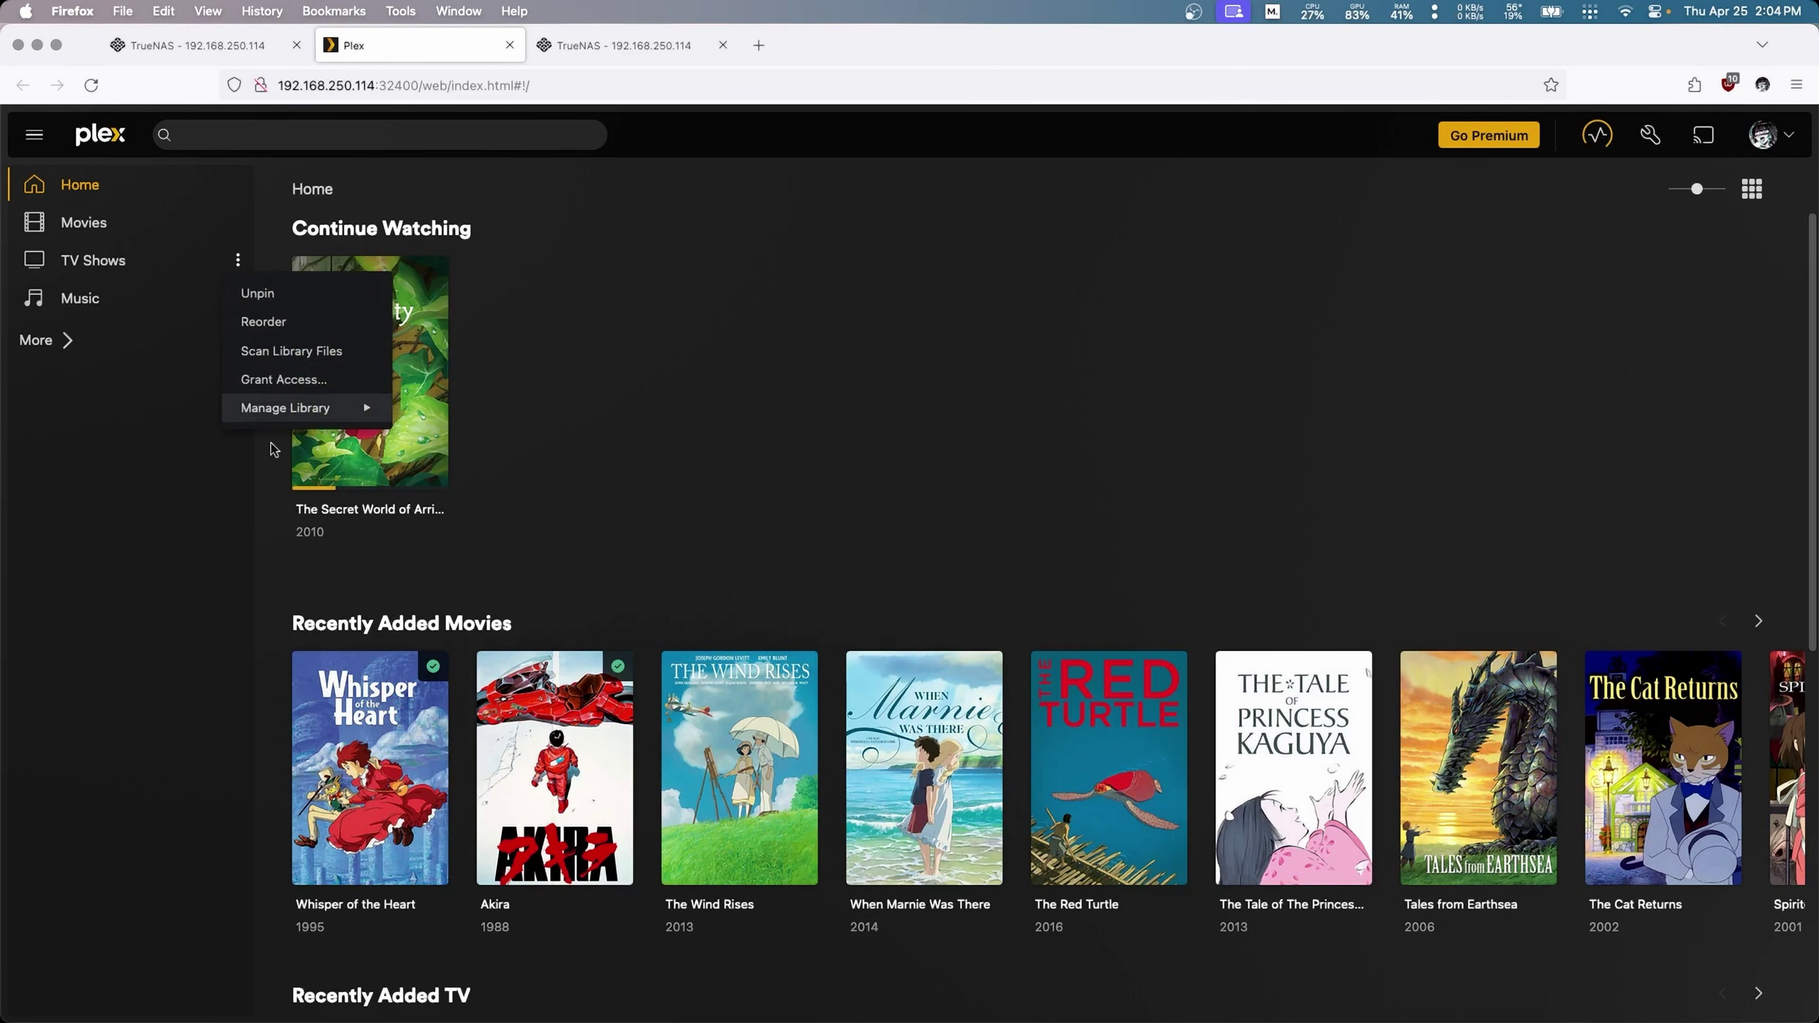
mouse_move(345, 416)
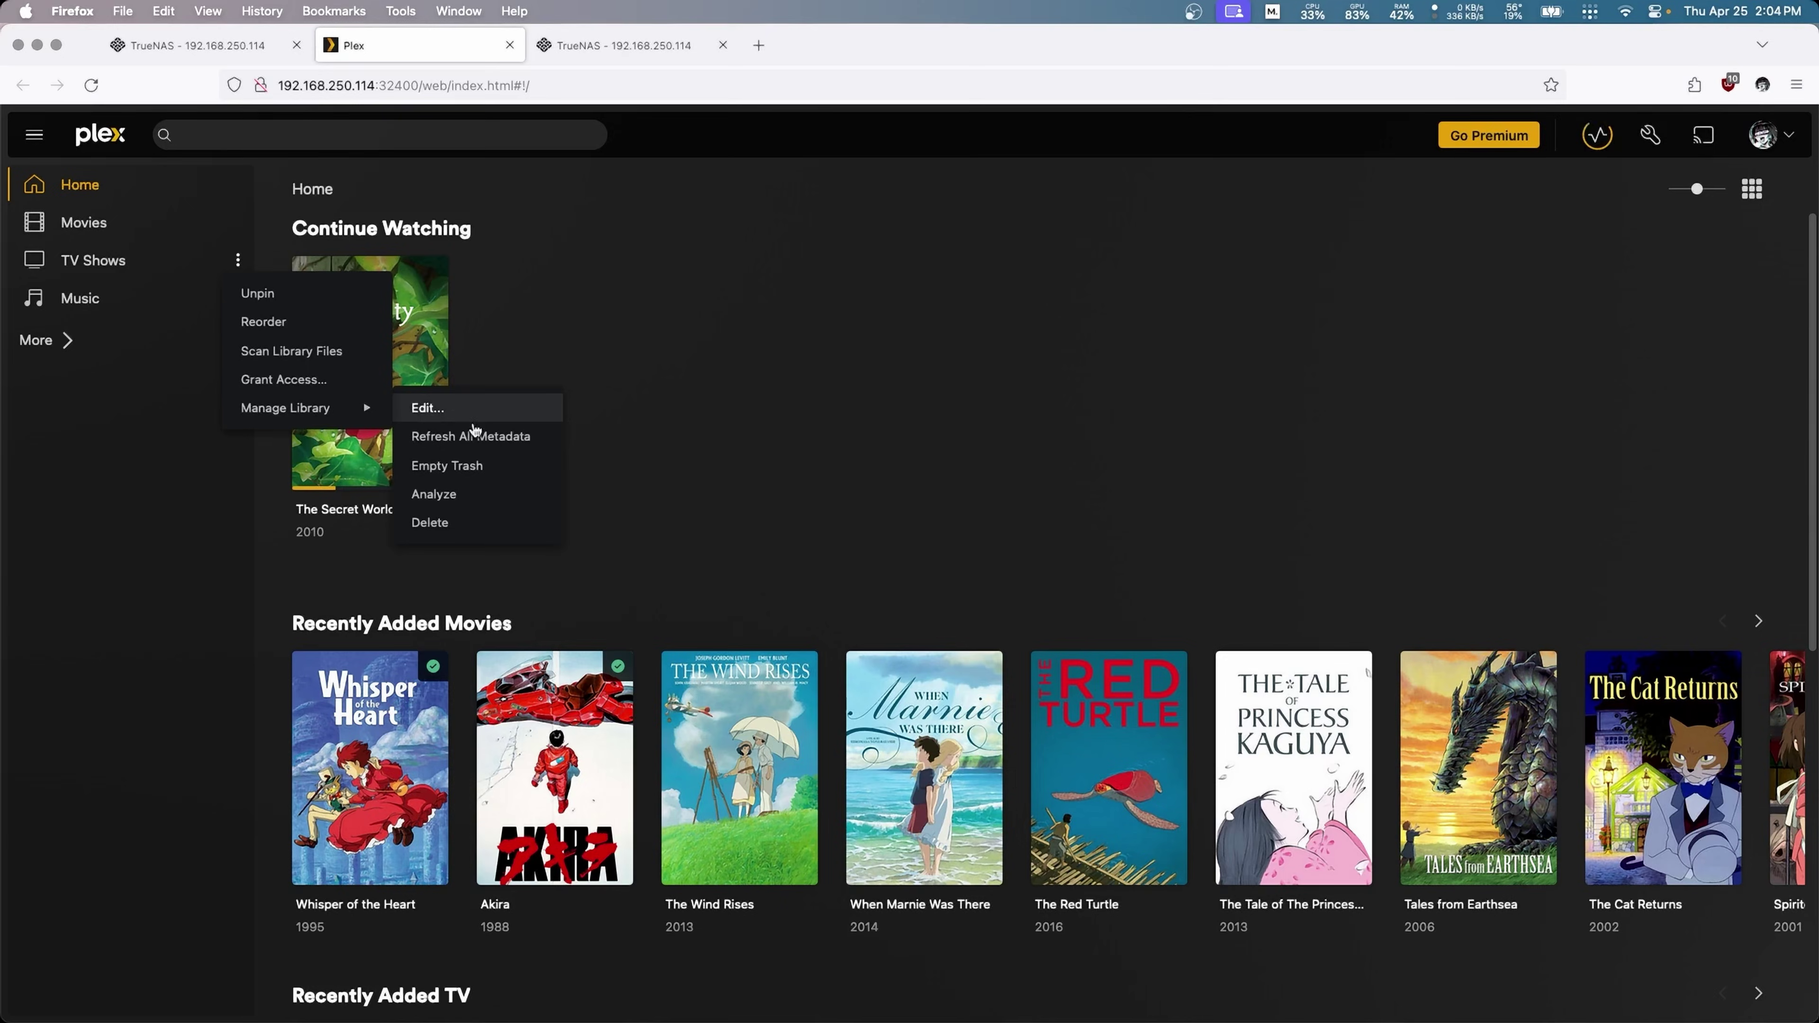
click(428, 408)
click(648, 299)
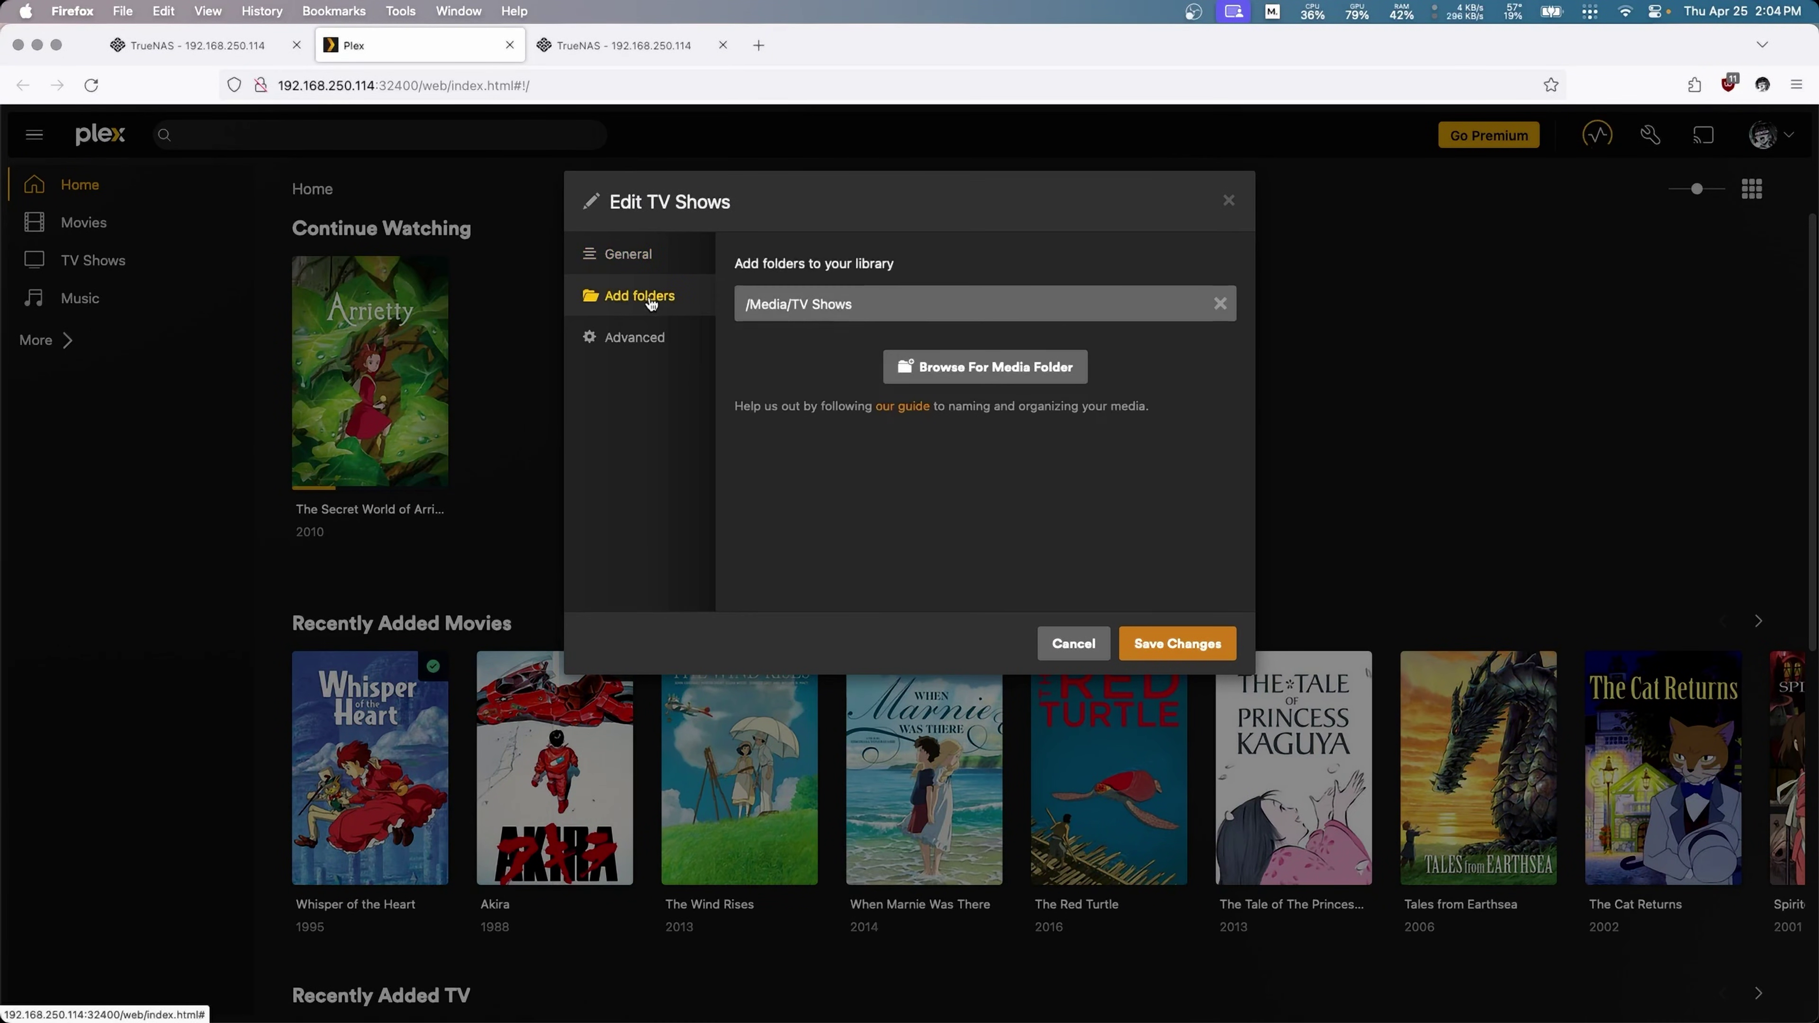
click(947, 369)
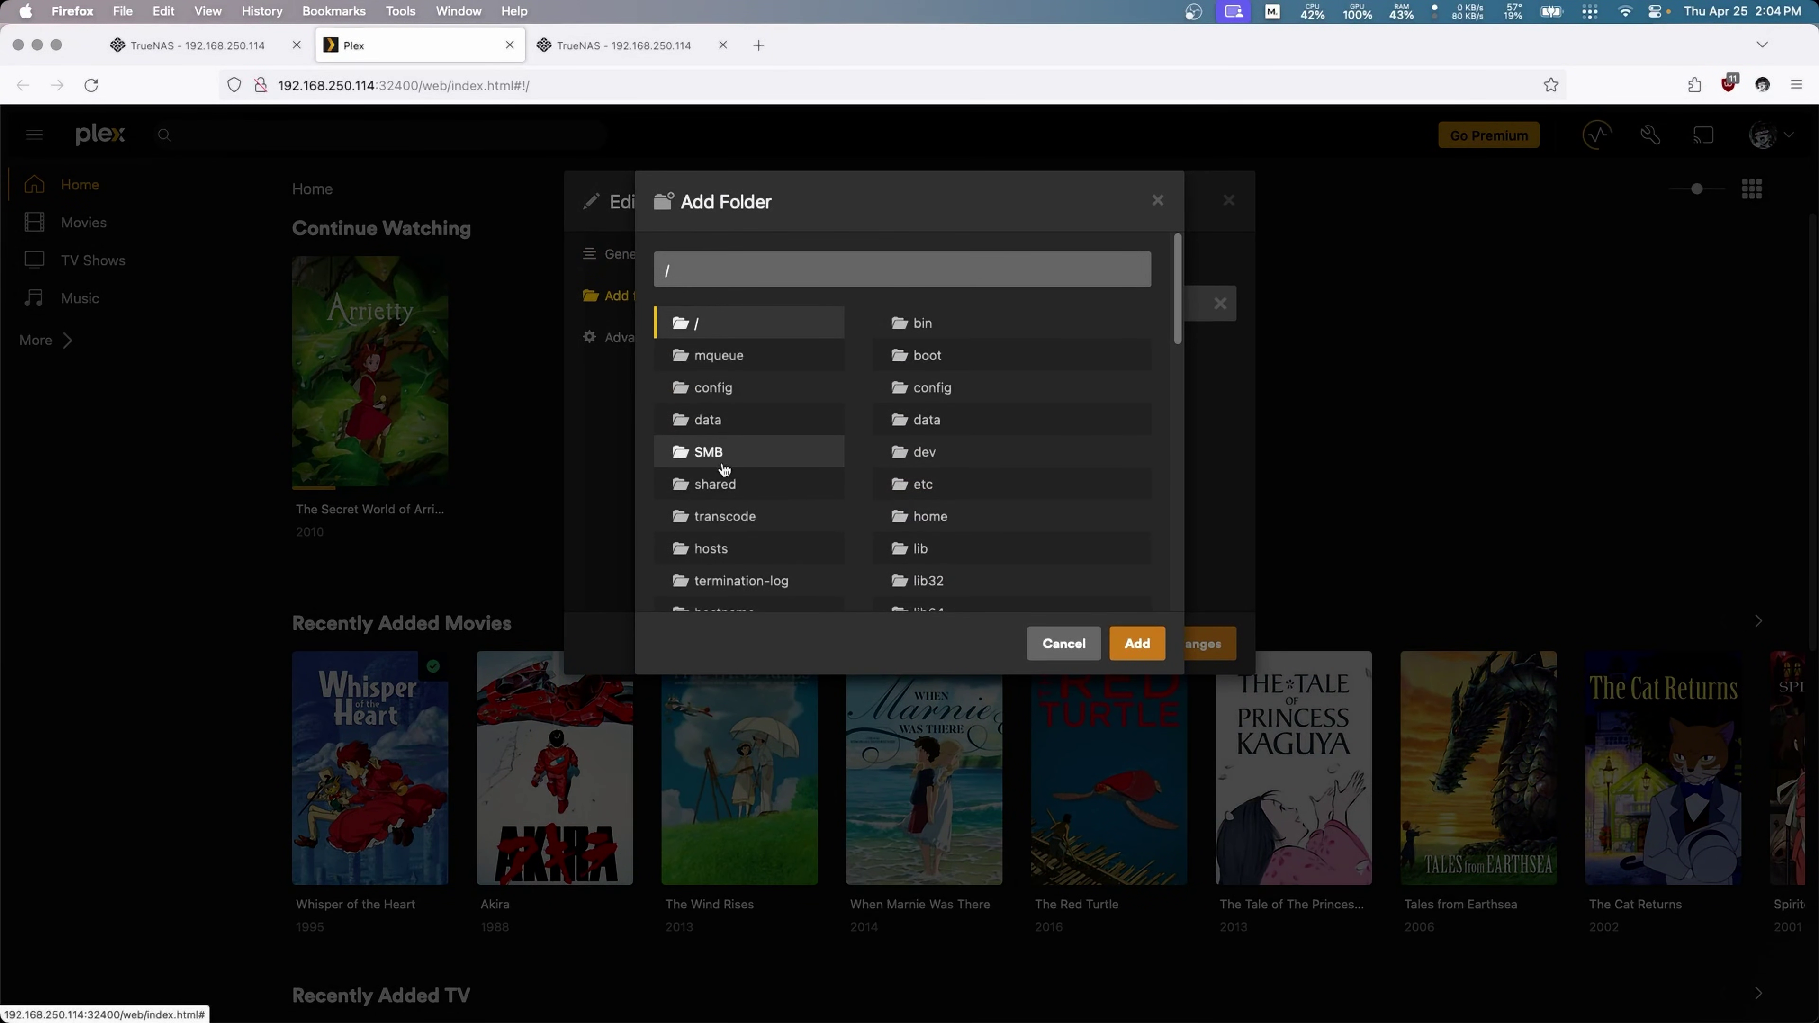
click(711, 460)
click(958, 400)
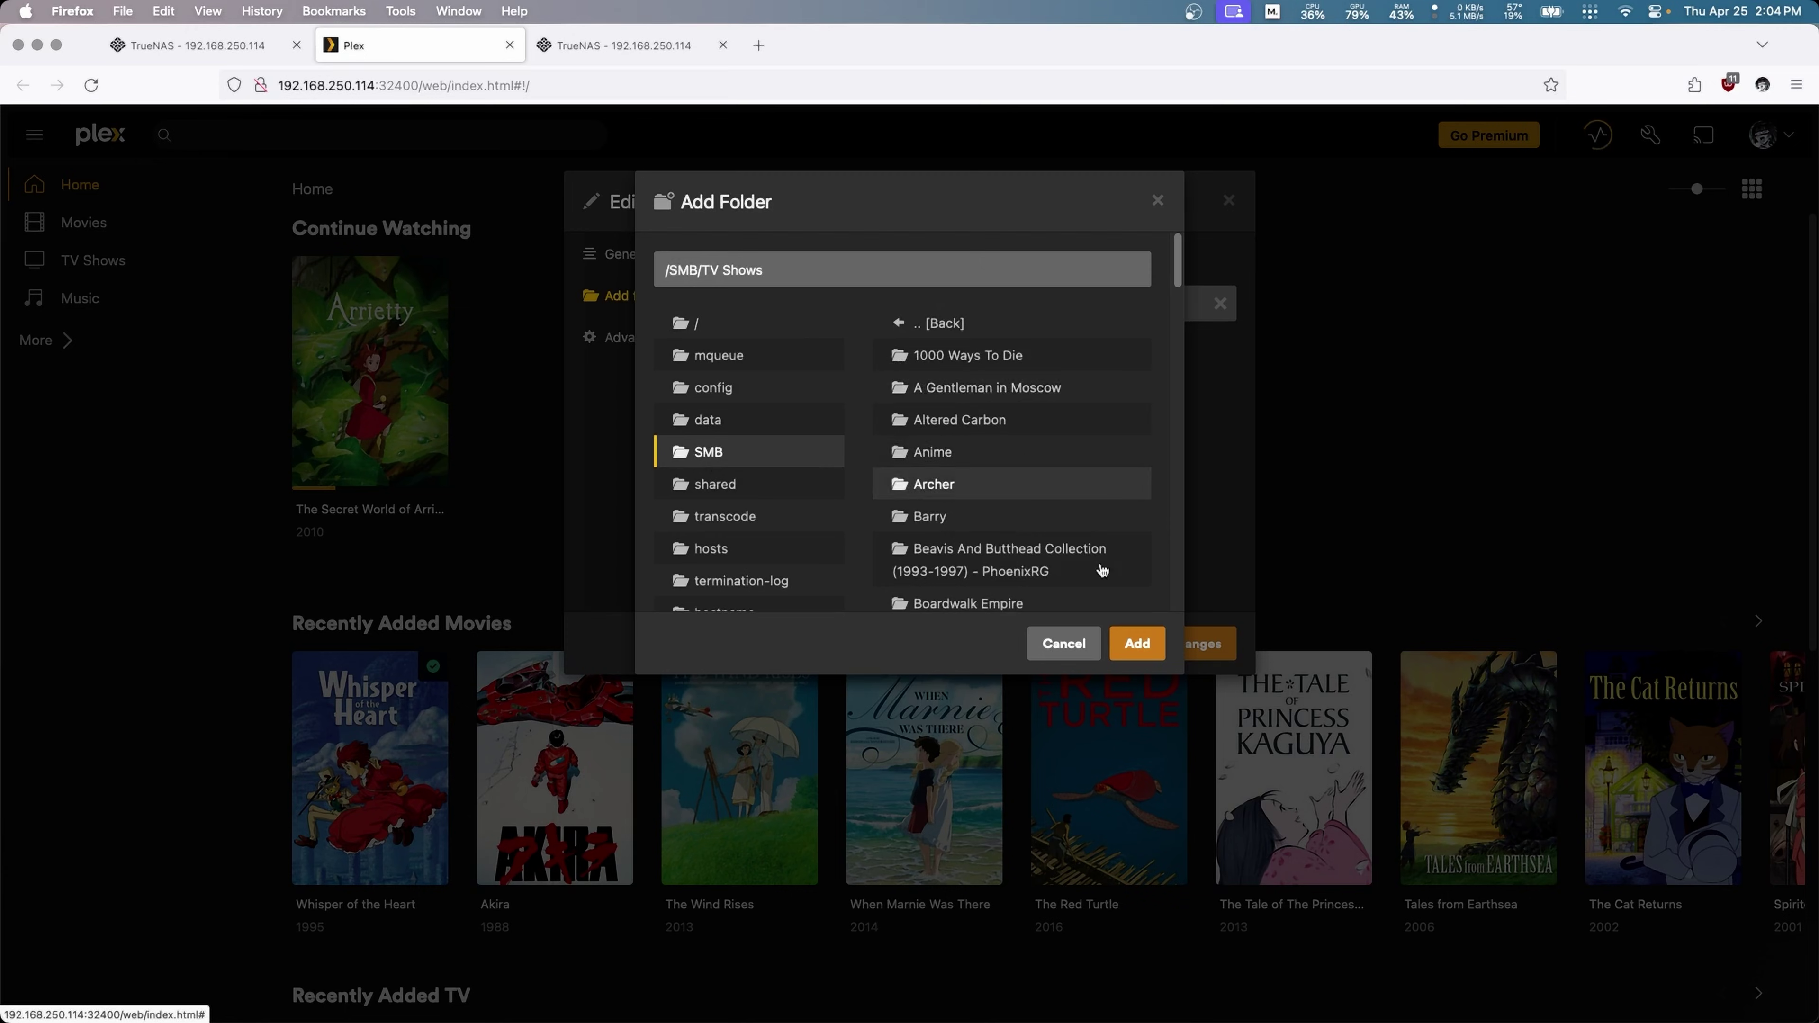
click(1147, 663)
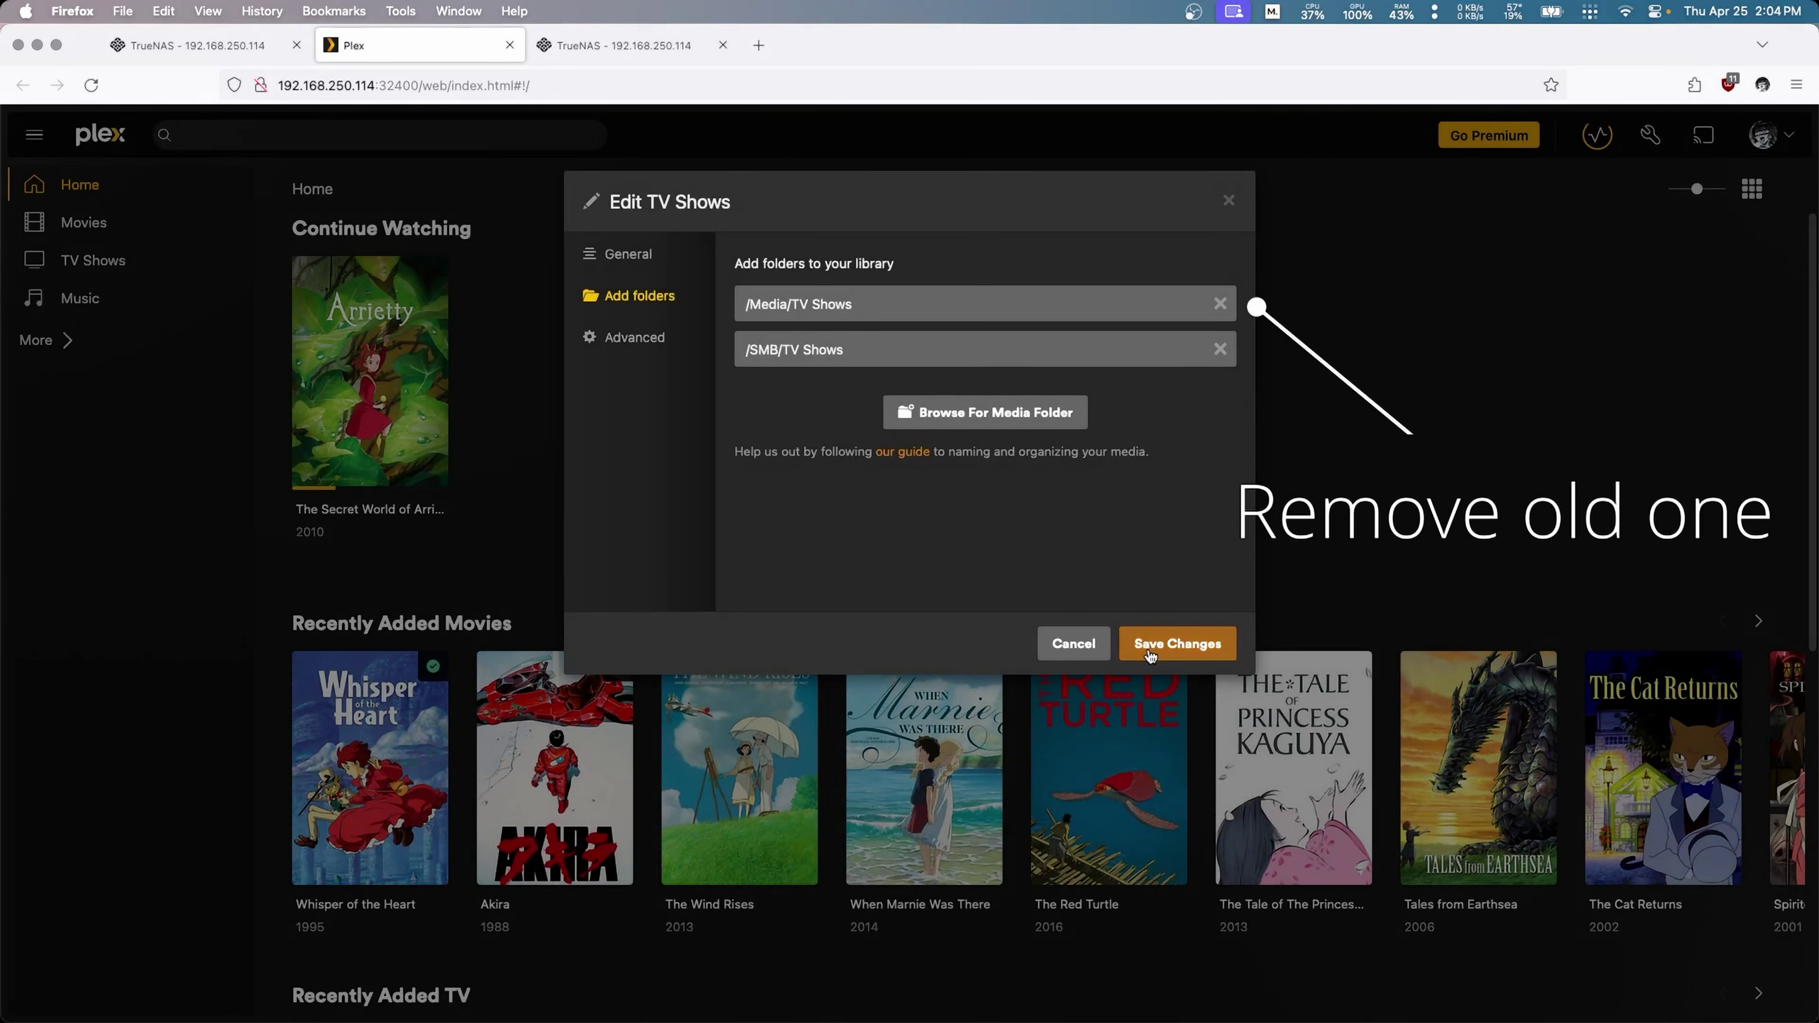
click(1148, 653)
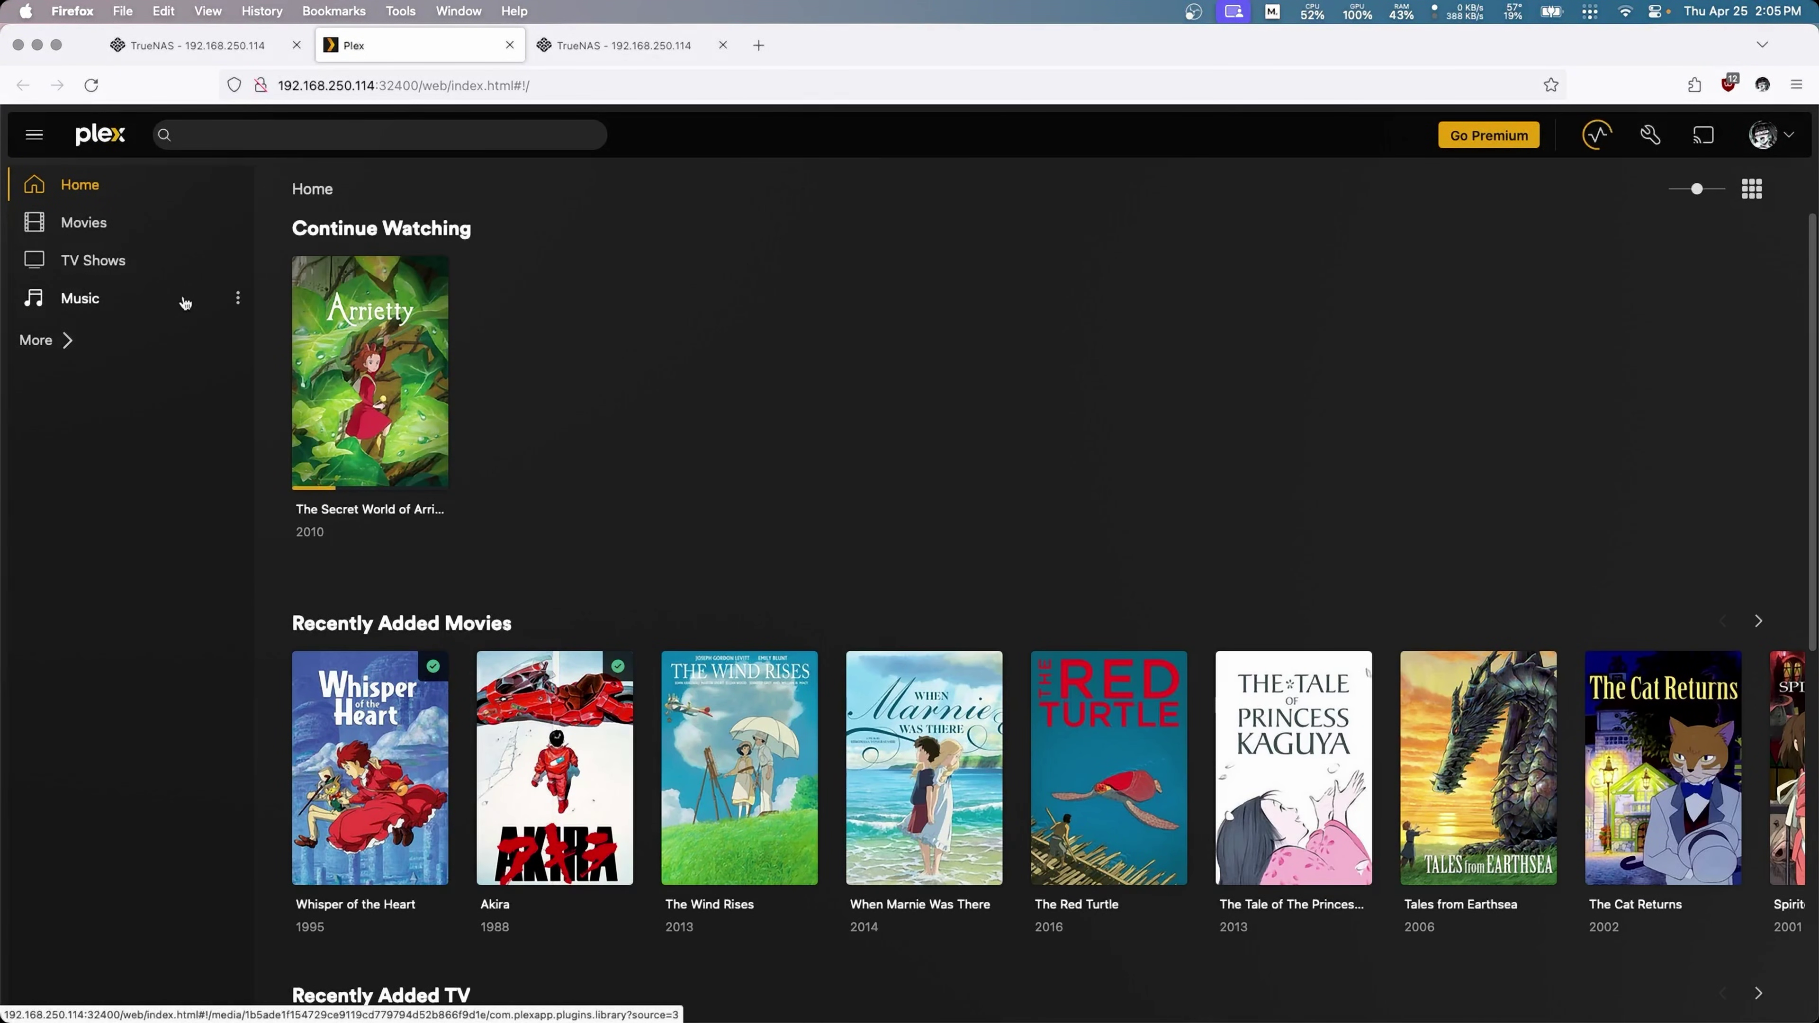
Step: Add /SMB/Music to the Music library's folders and save the changes
click(237, 300)
mouse_move(323, 445)
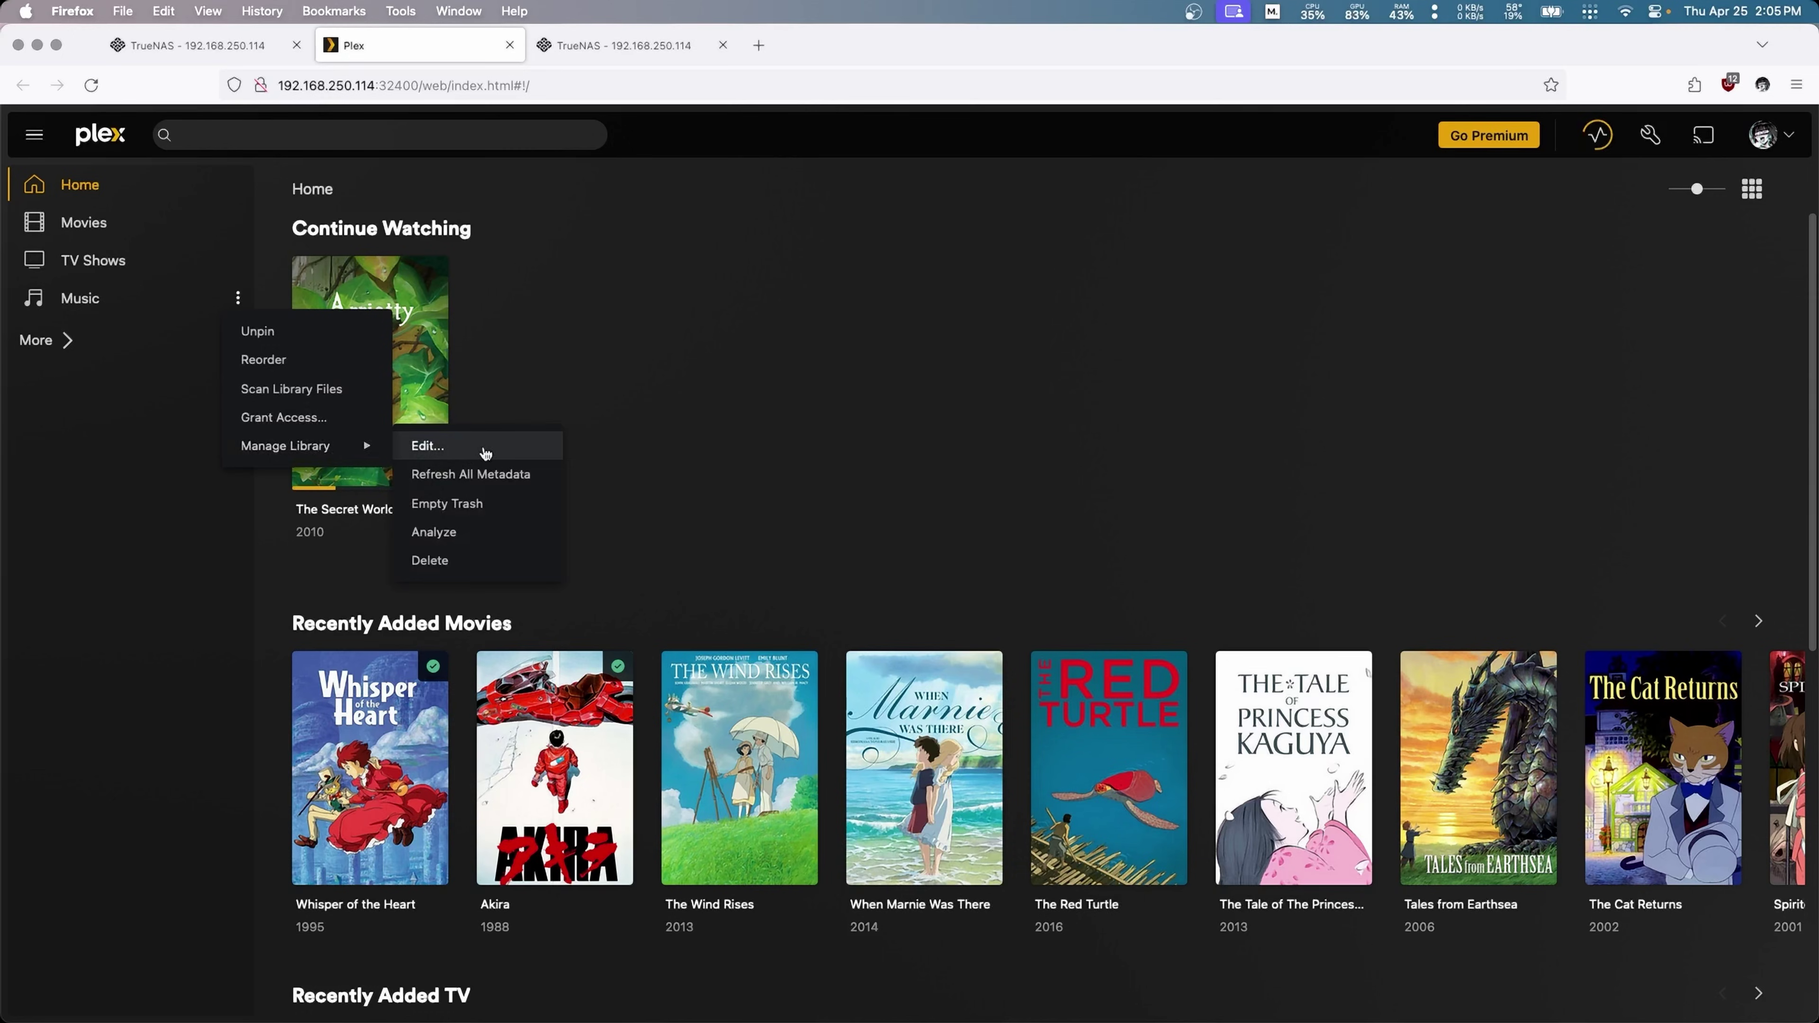
click(485, 453)
click(615, 295)
click(974, 362)
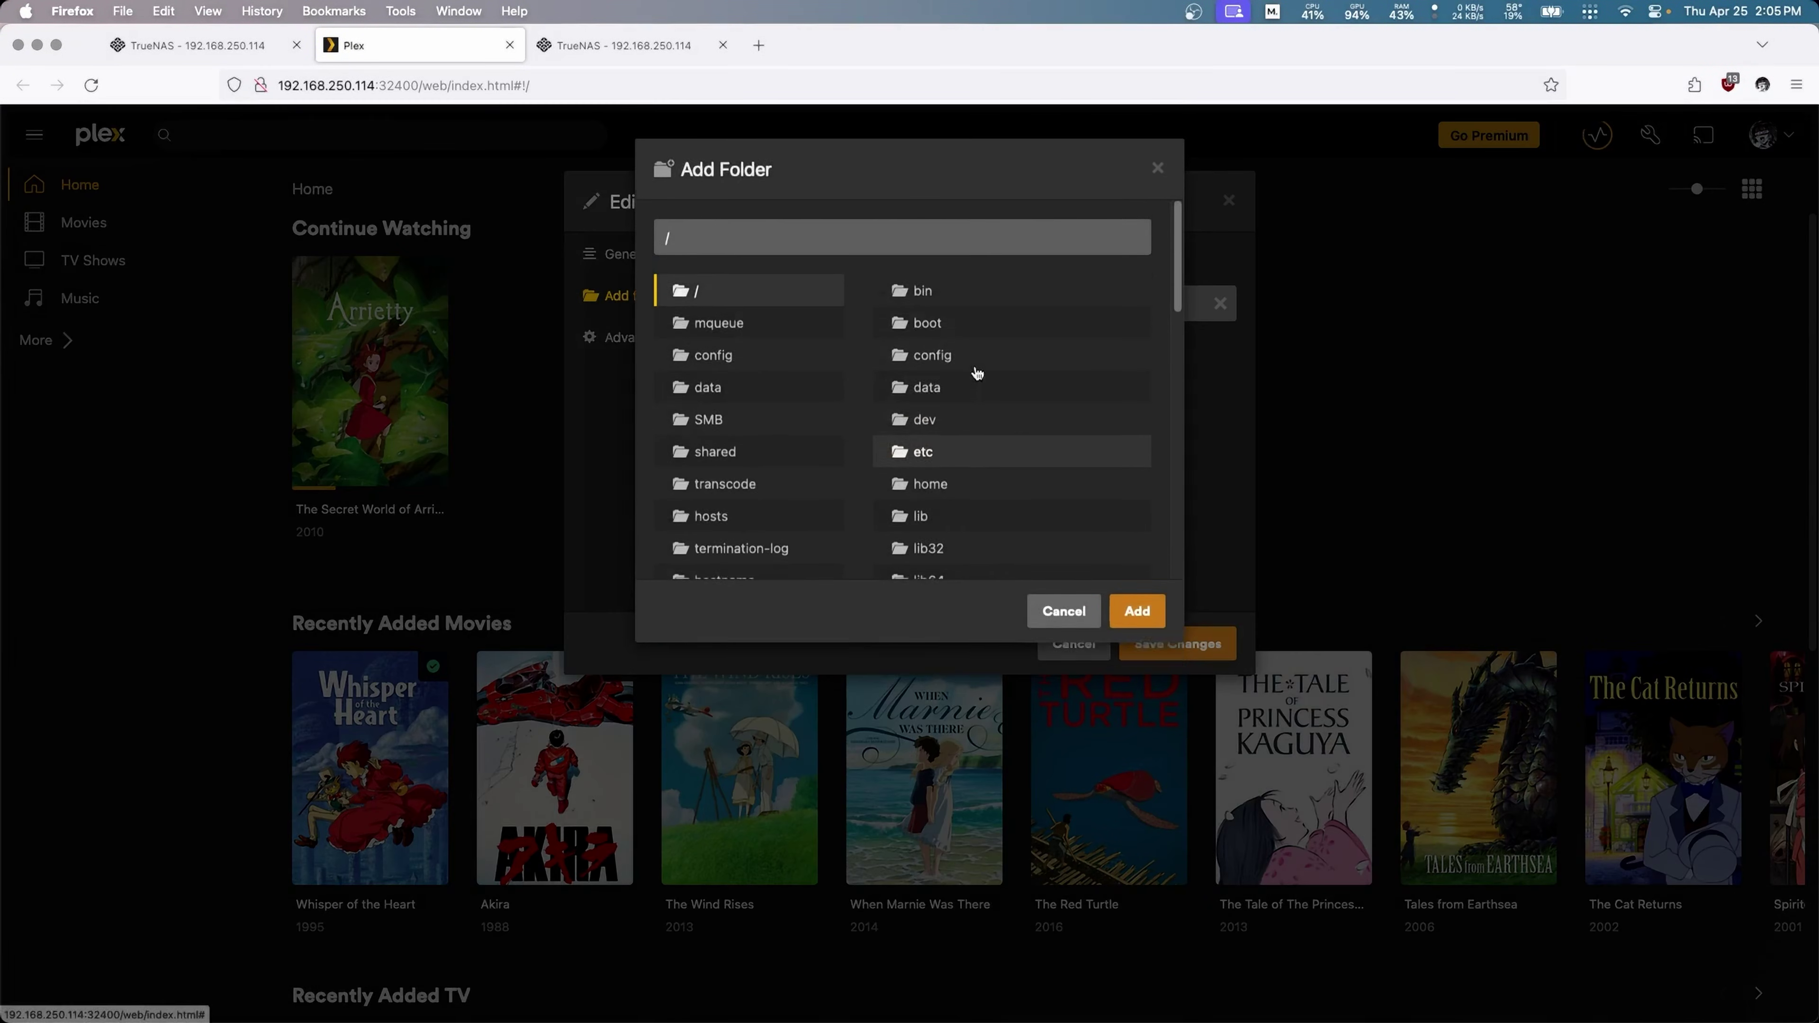
click(713, 451)
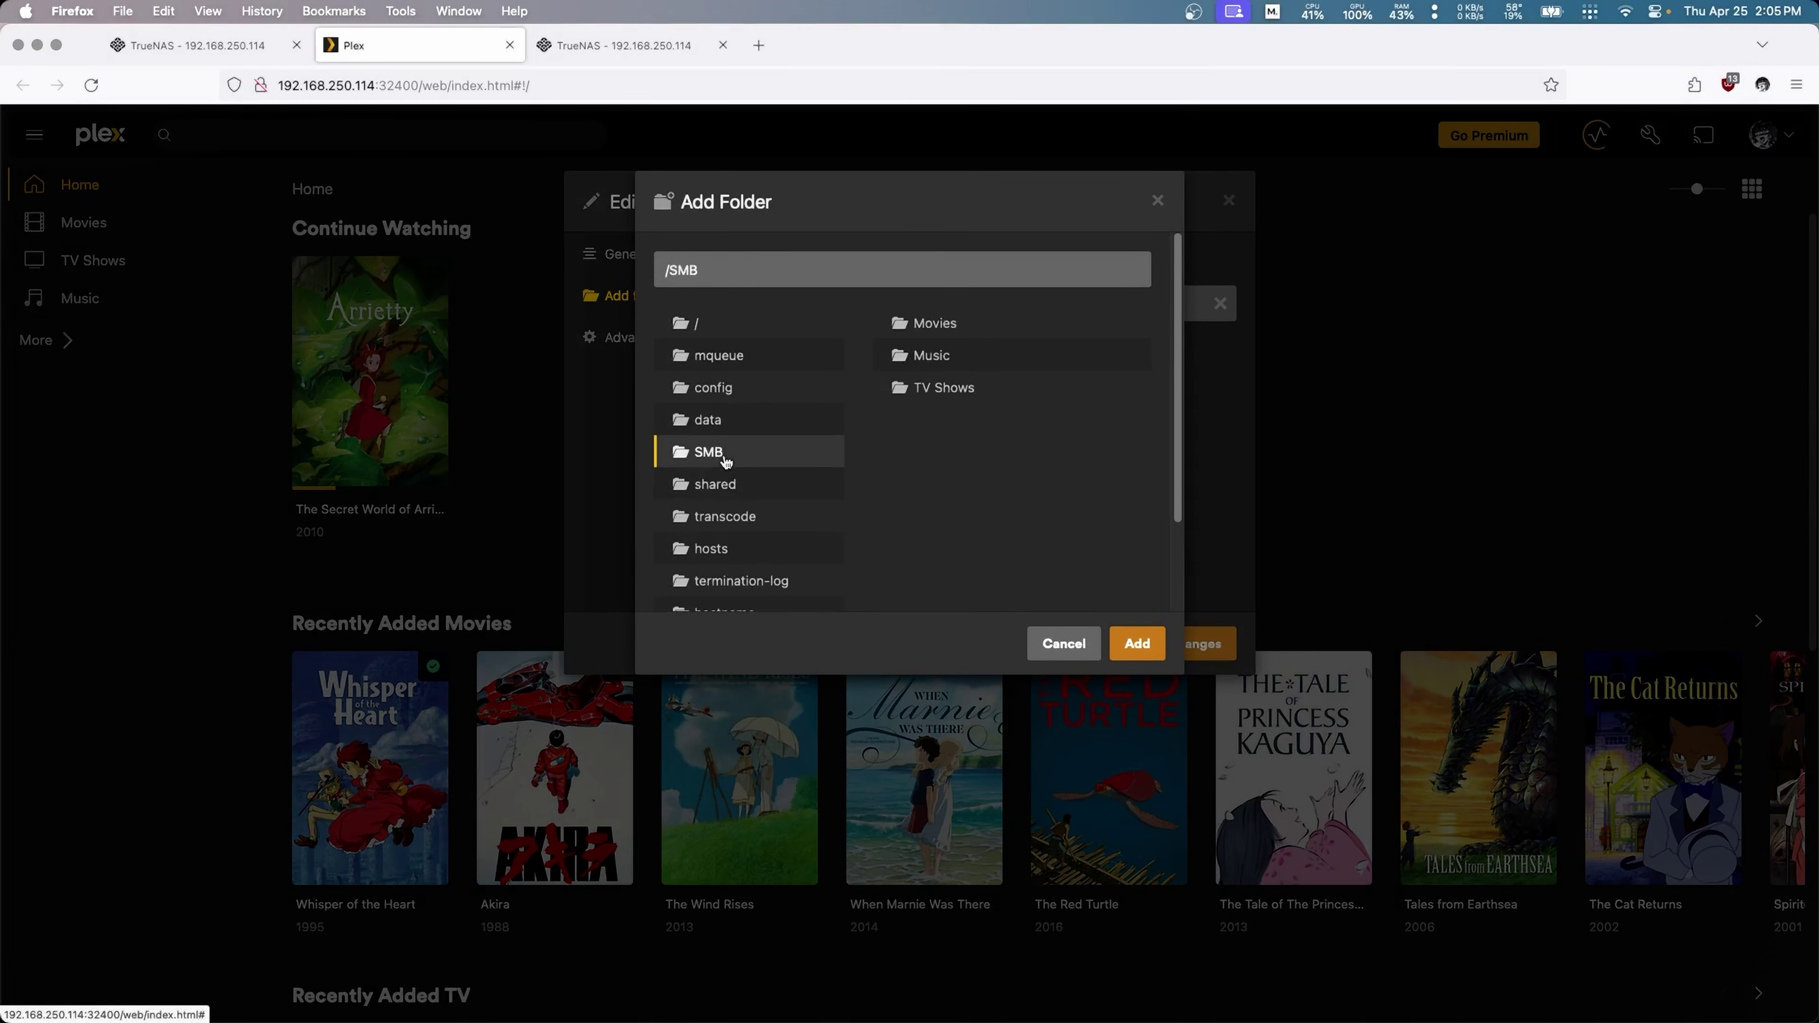
click(975, 358)
click(1137, 642)
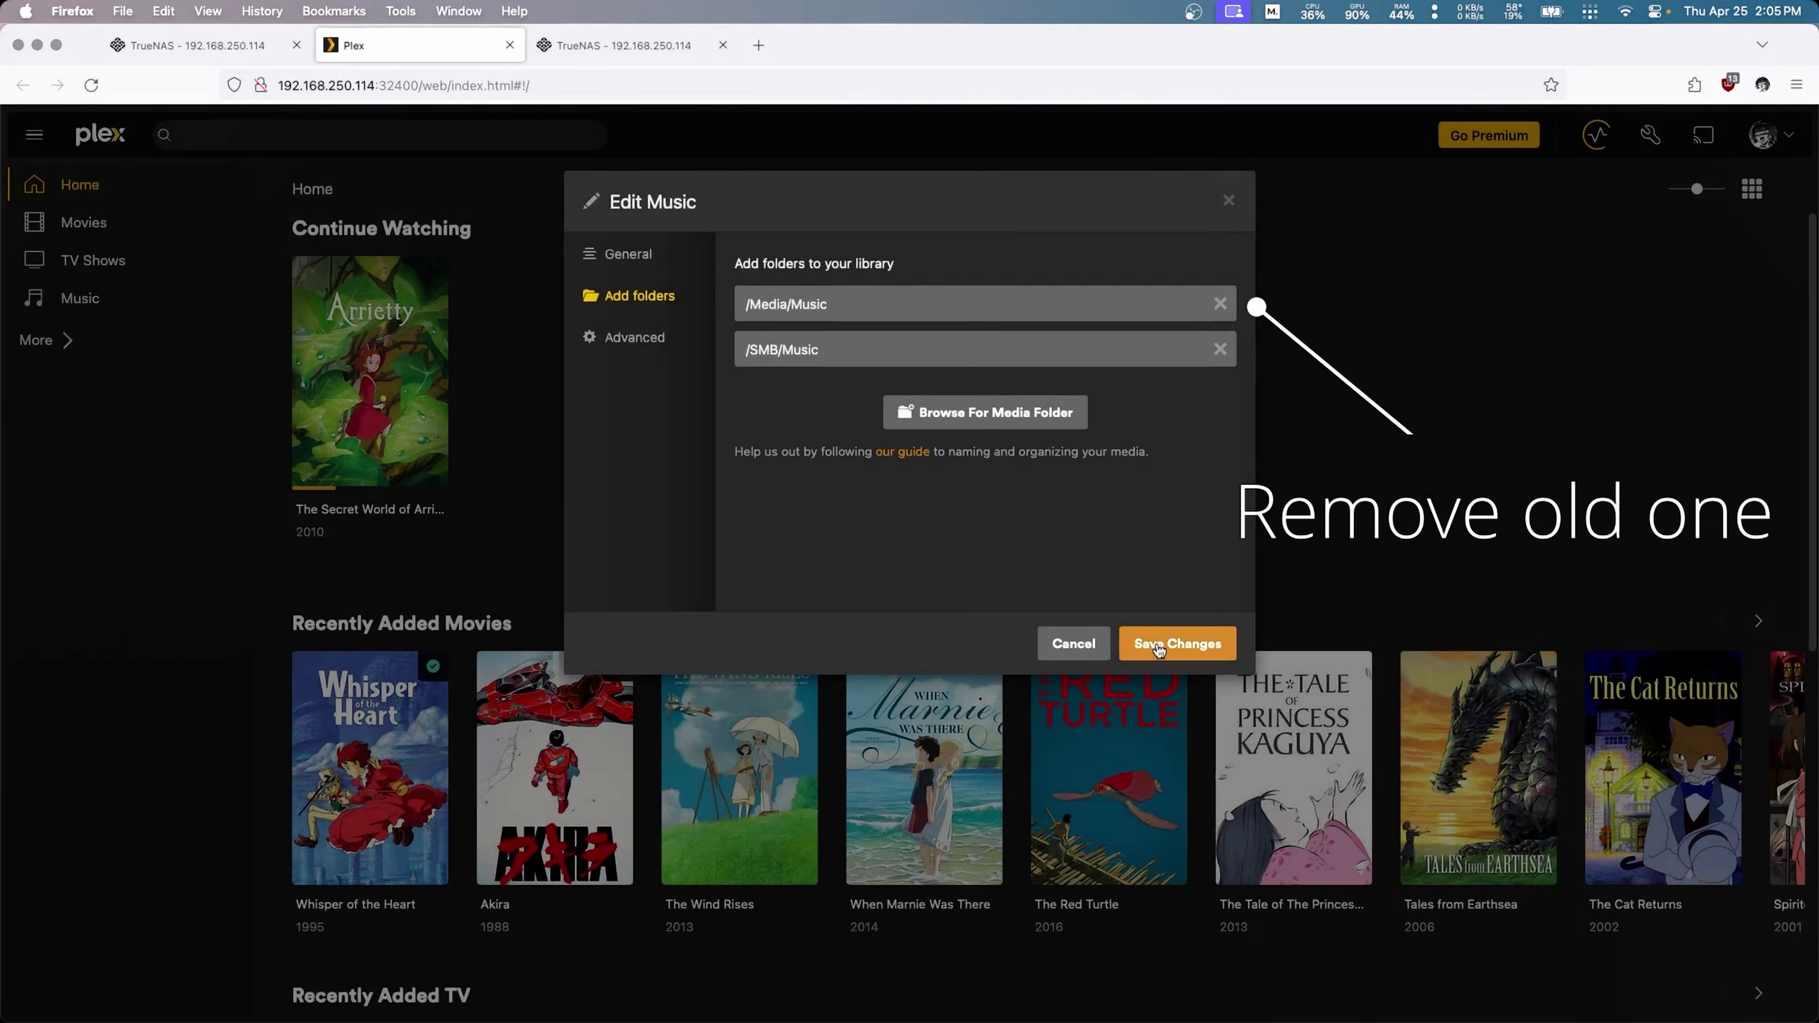
click(1158, 644)
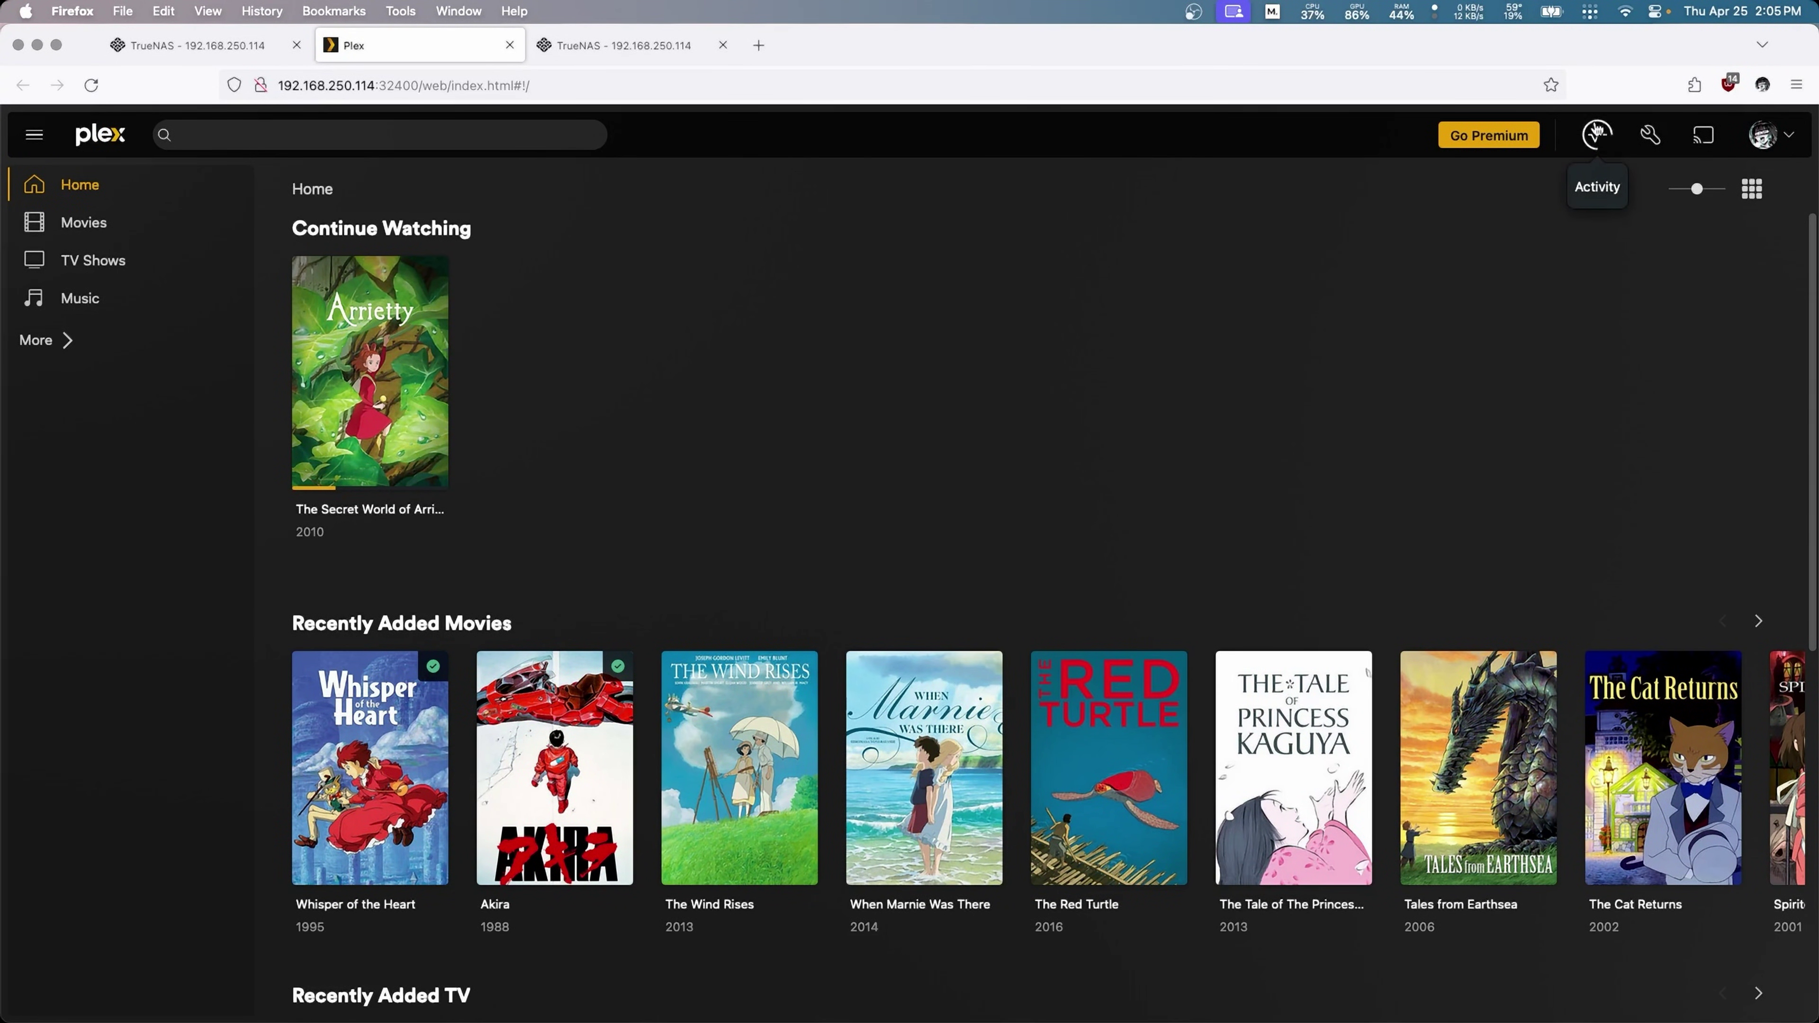
Step: Check server activity, then open the Plex Movies library sorted in random order
click(1598, 136)
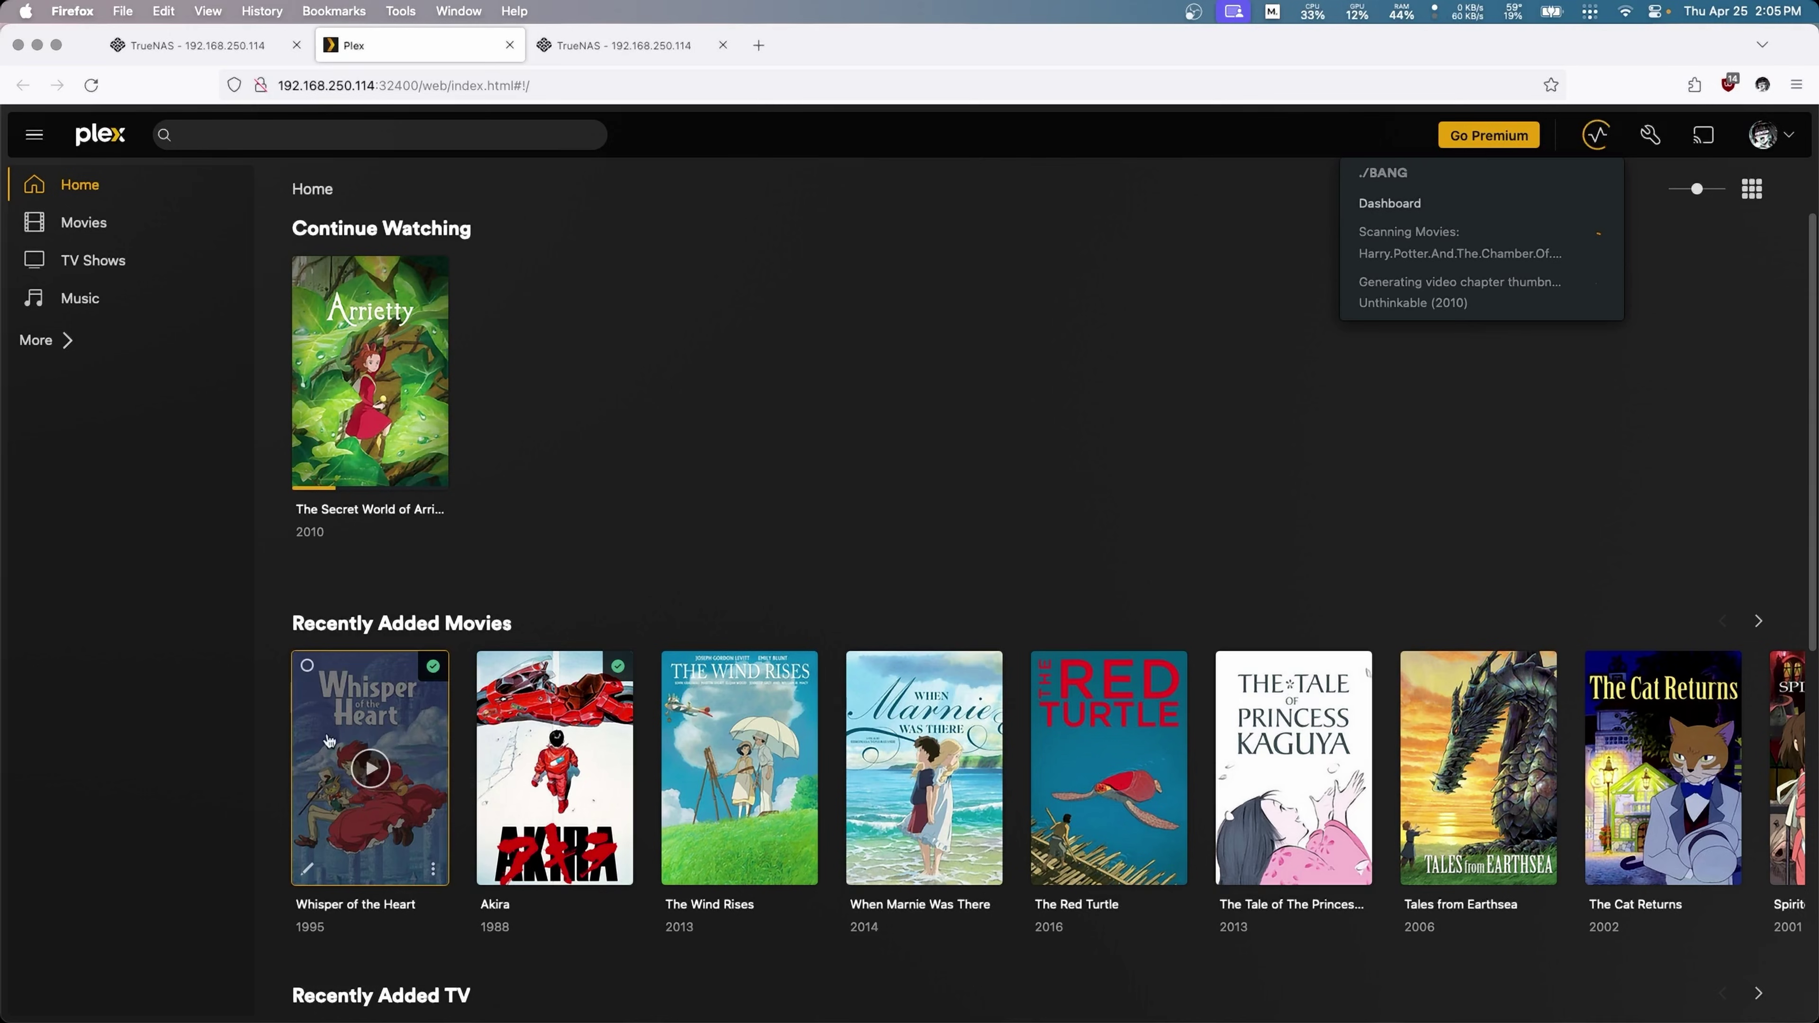
mouse_move(1262, 690)
click(132, 225)
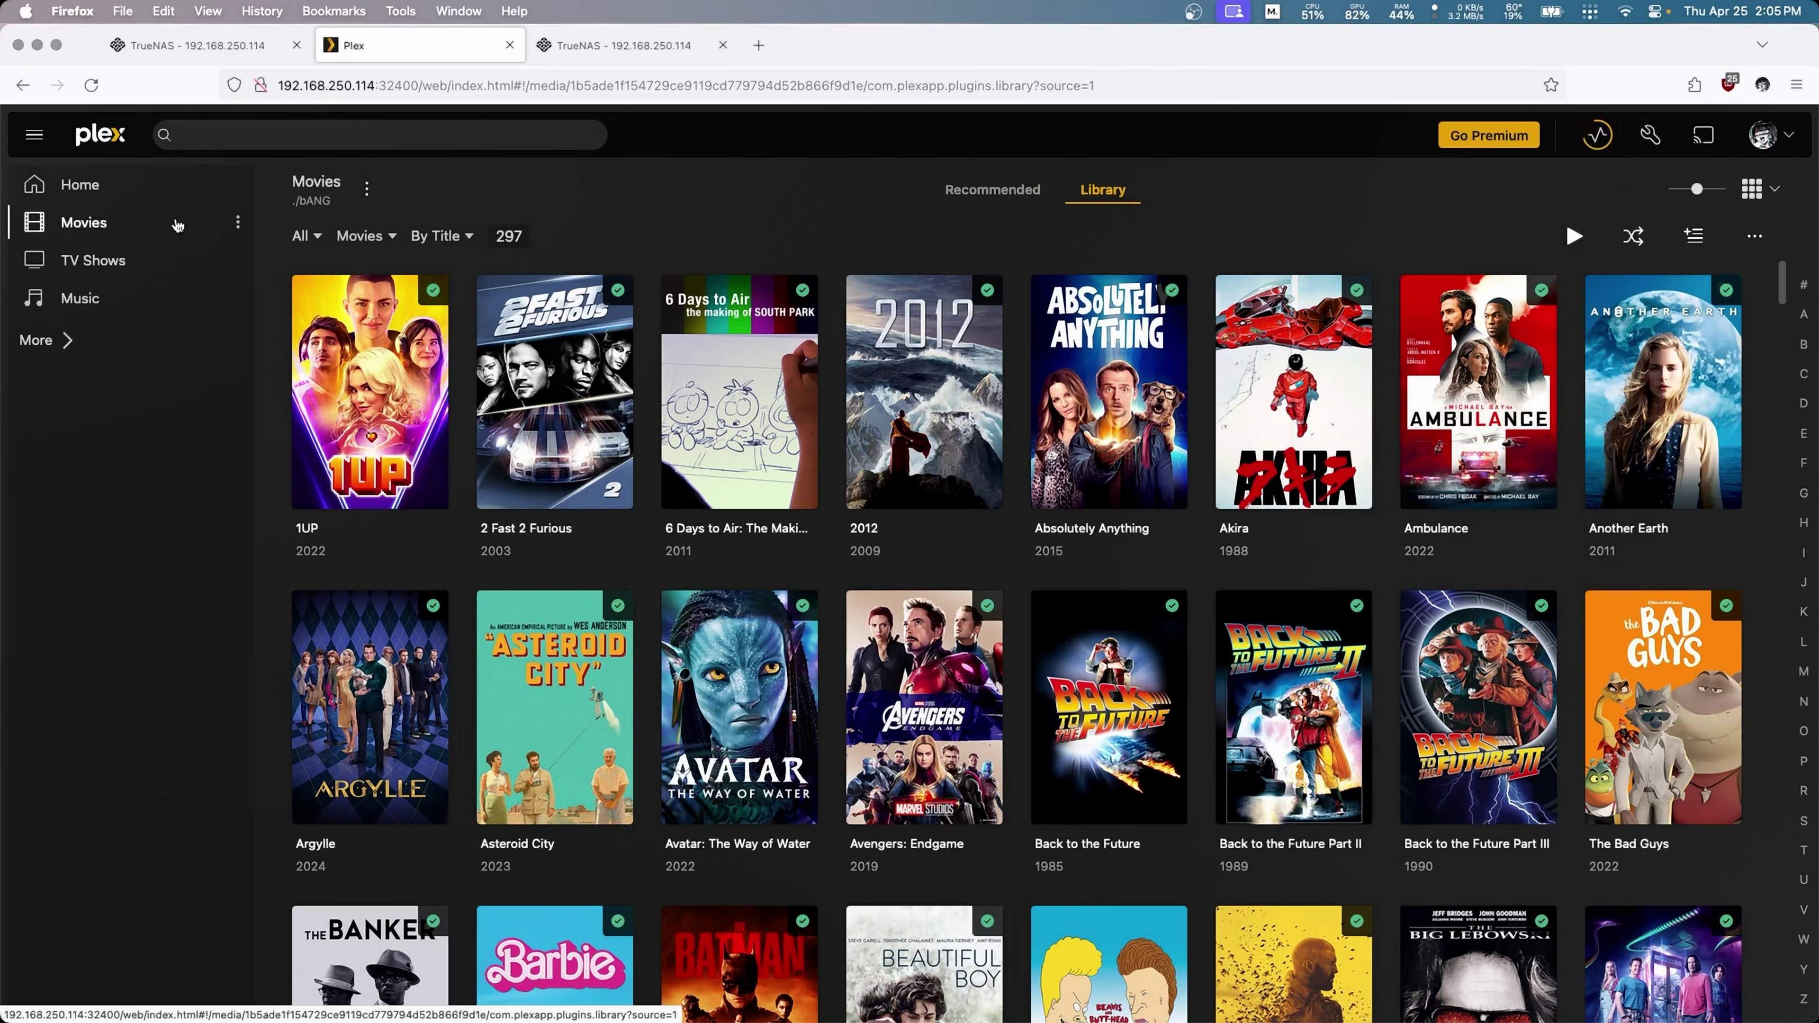
click(455, 239)
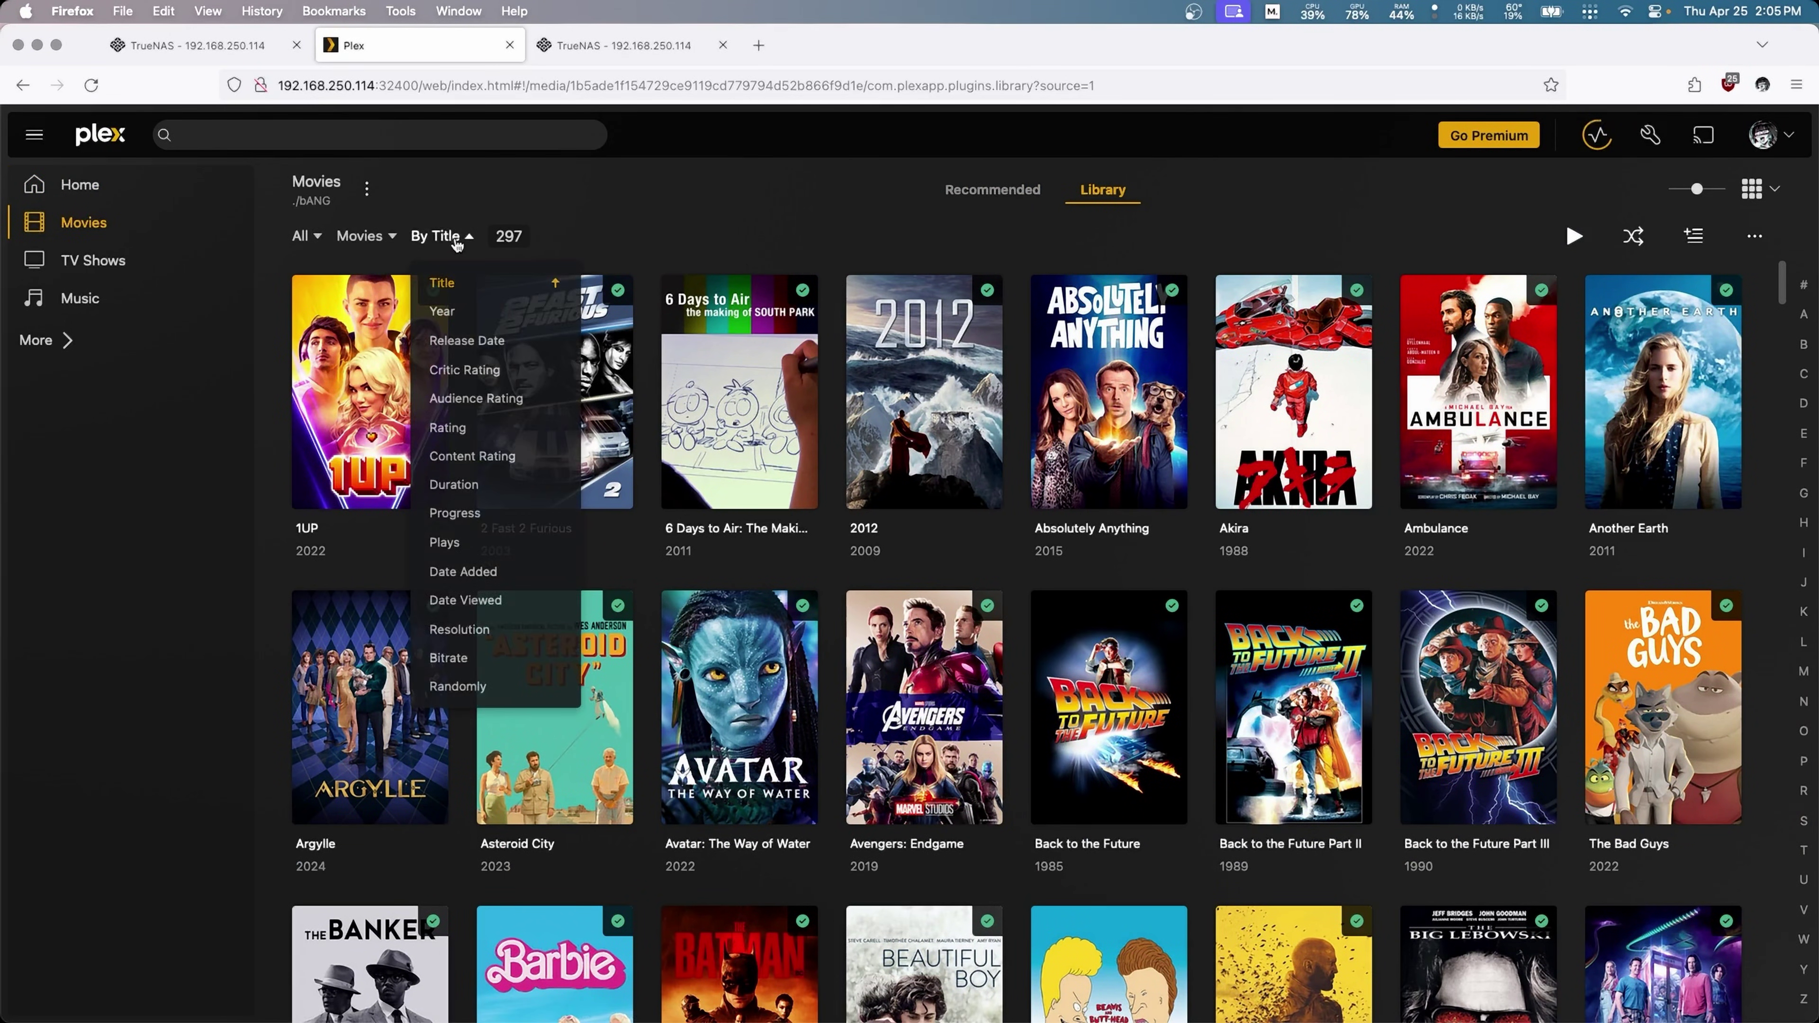
click(472, 686)
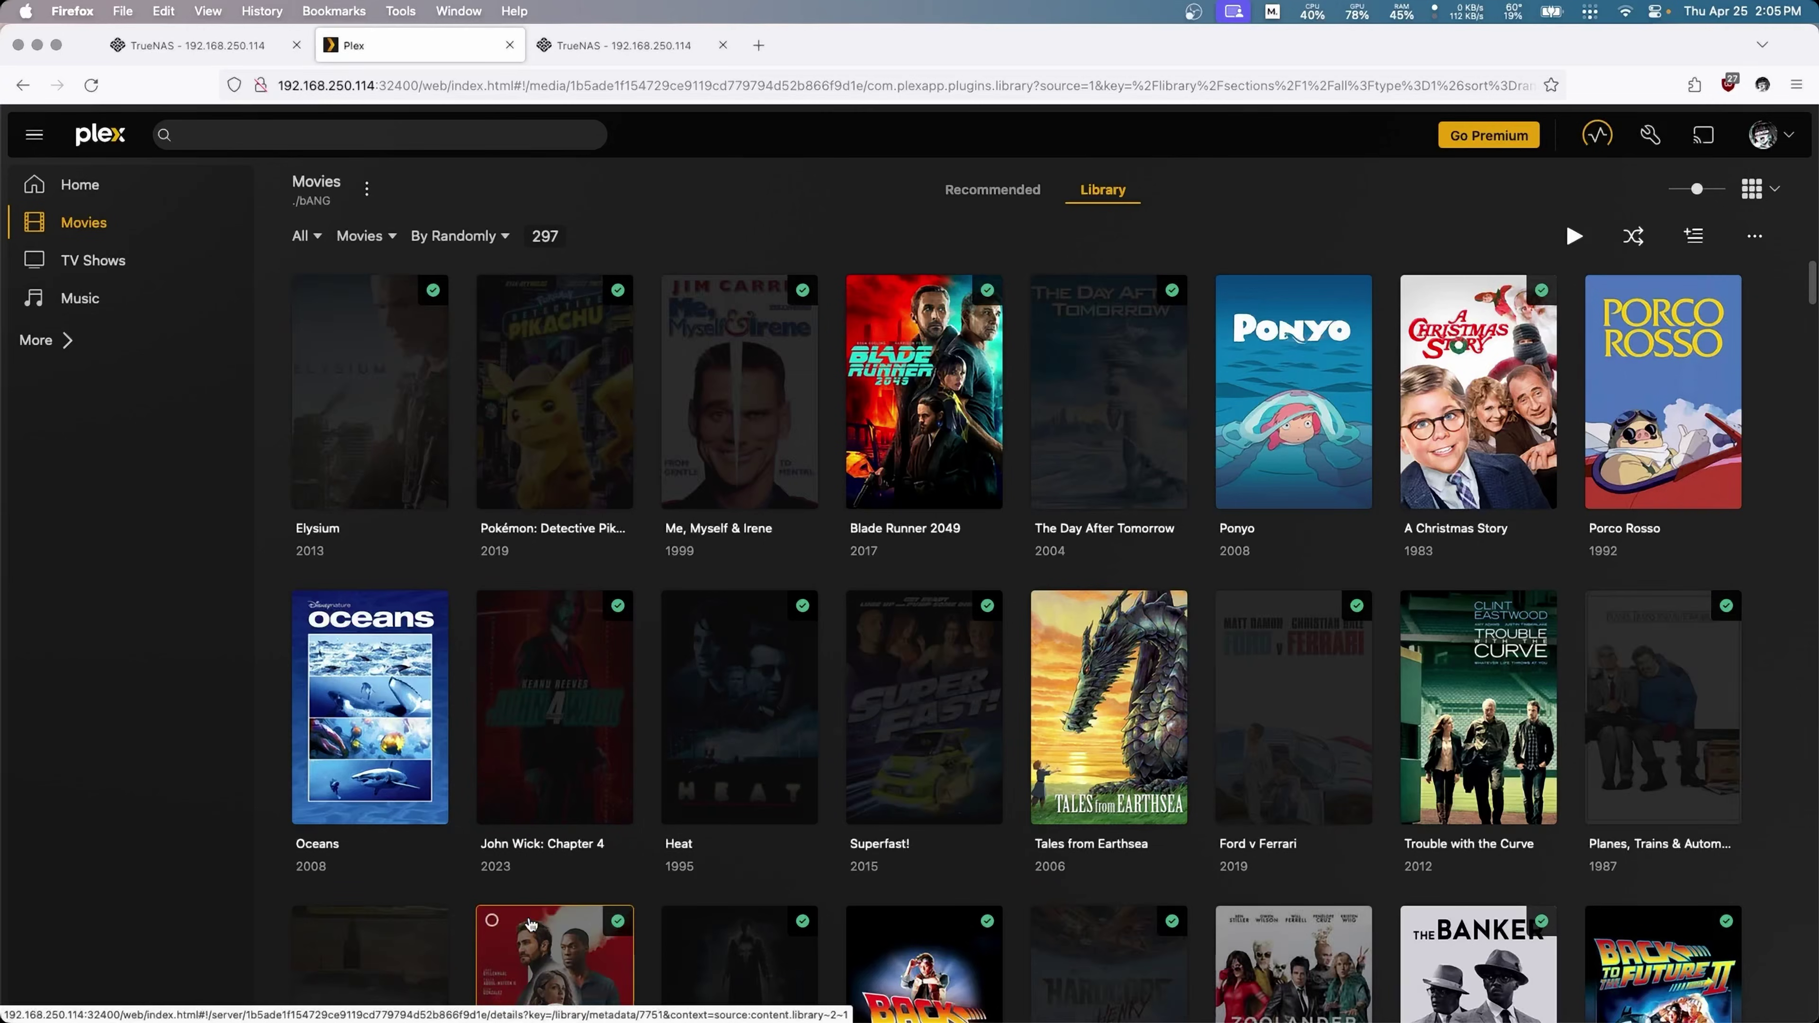
Step: Play Elysium and skip ahead to about 8:40, then to 24:29
click(371, 392)
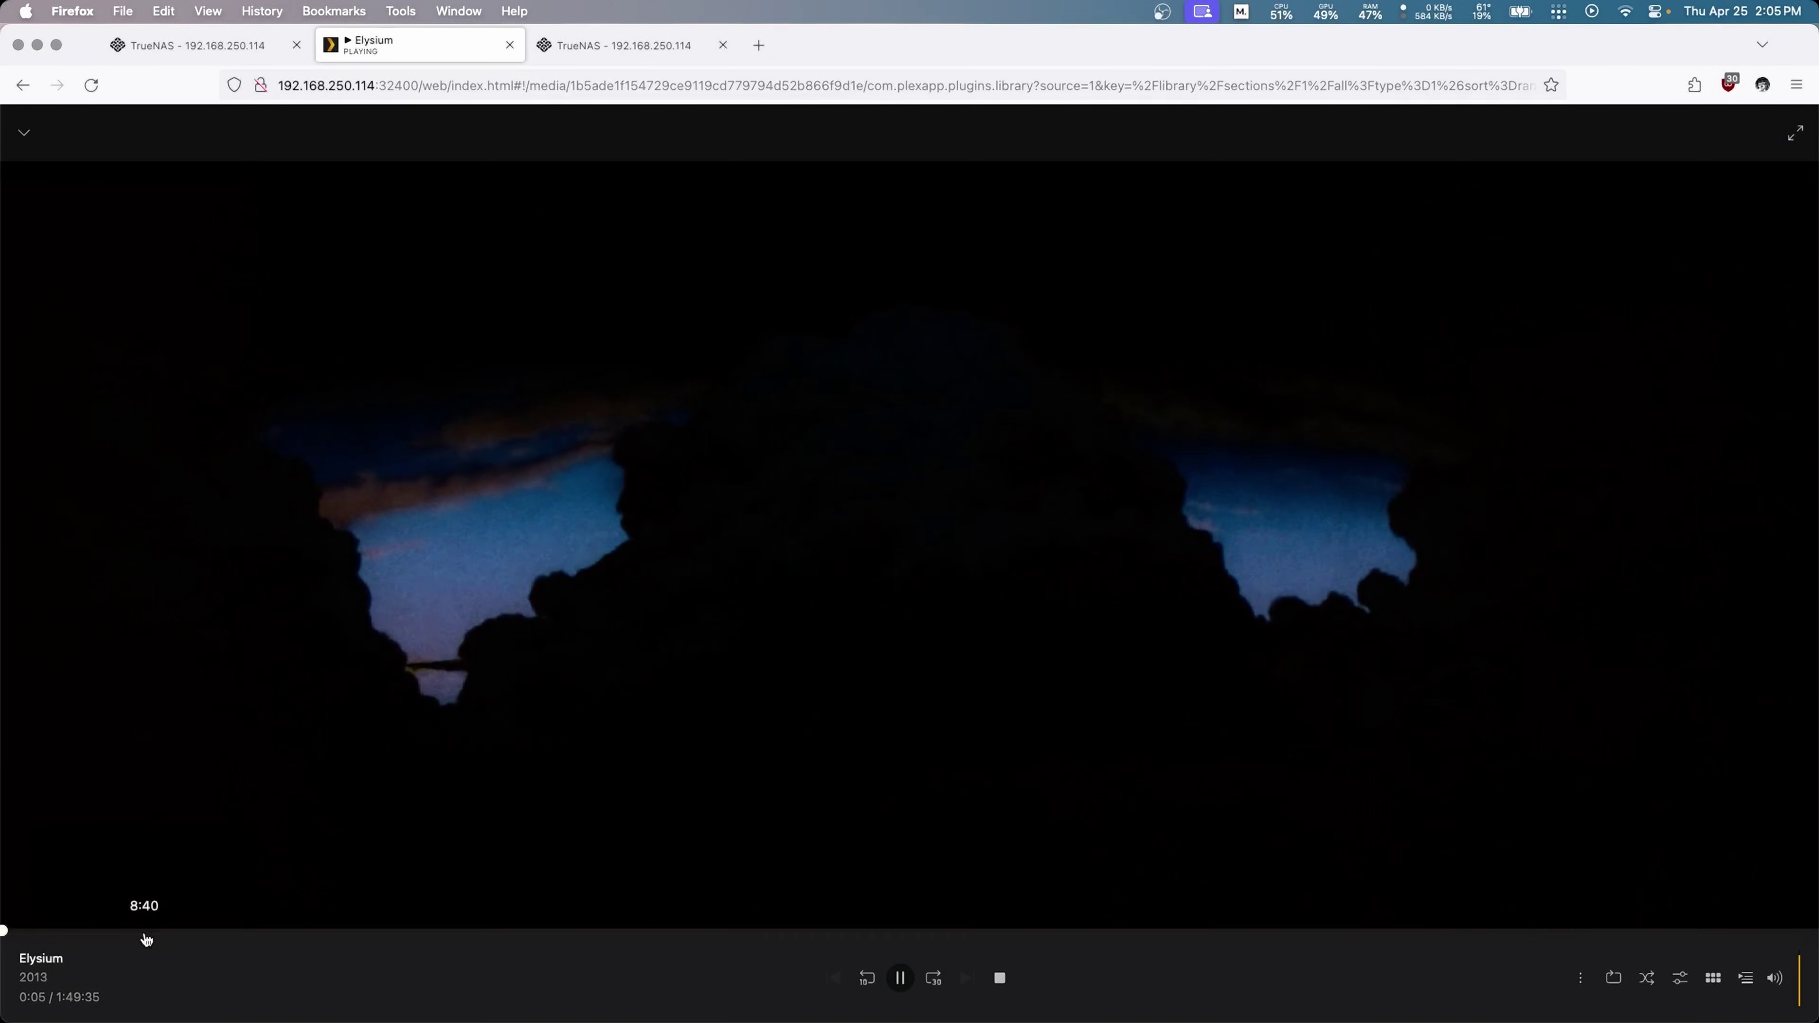
click(146, 932)
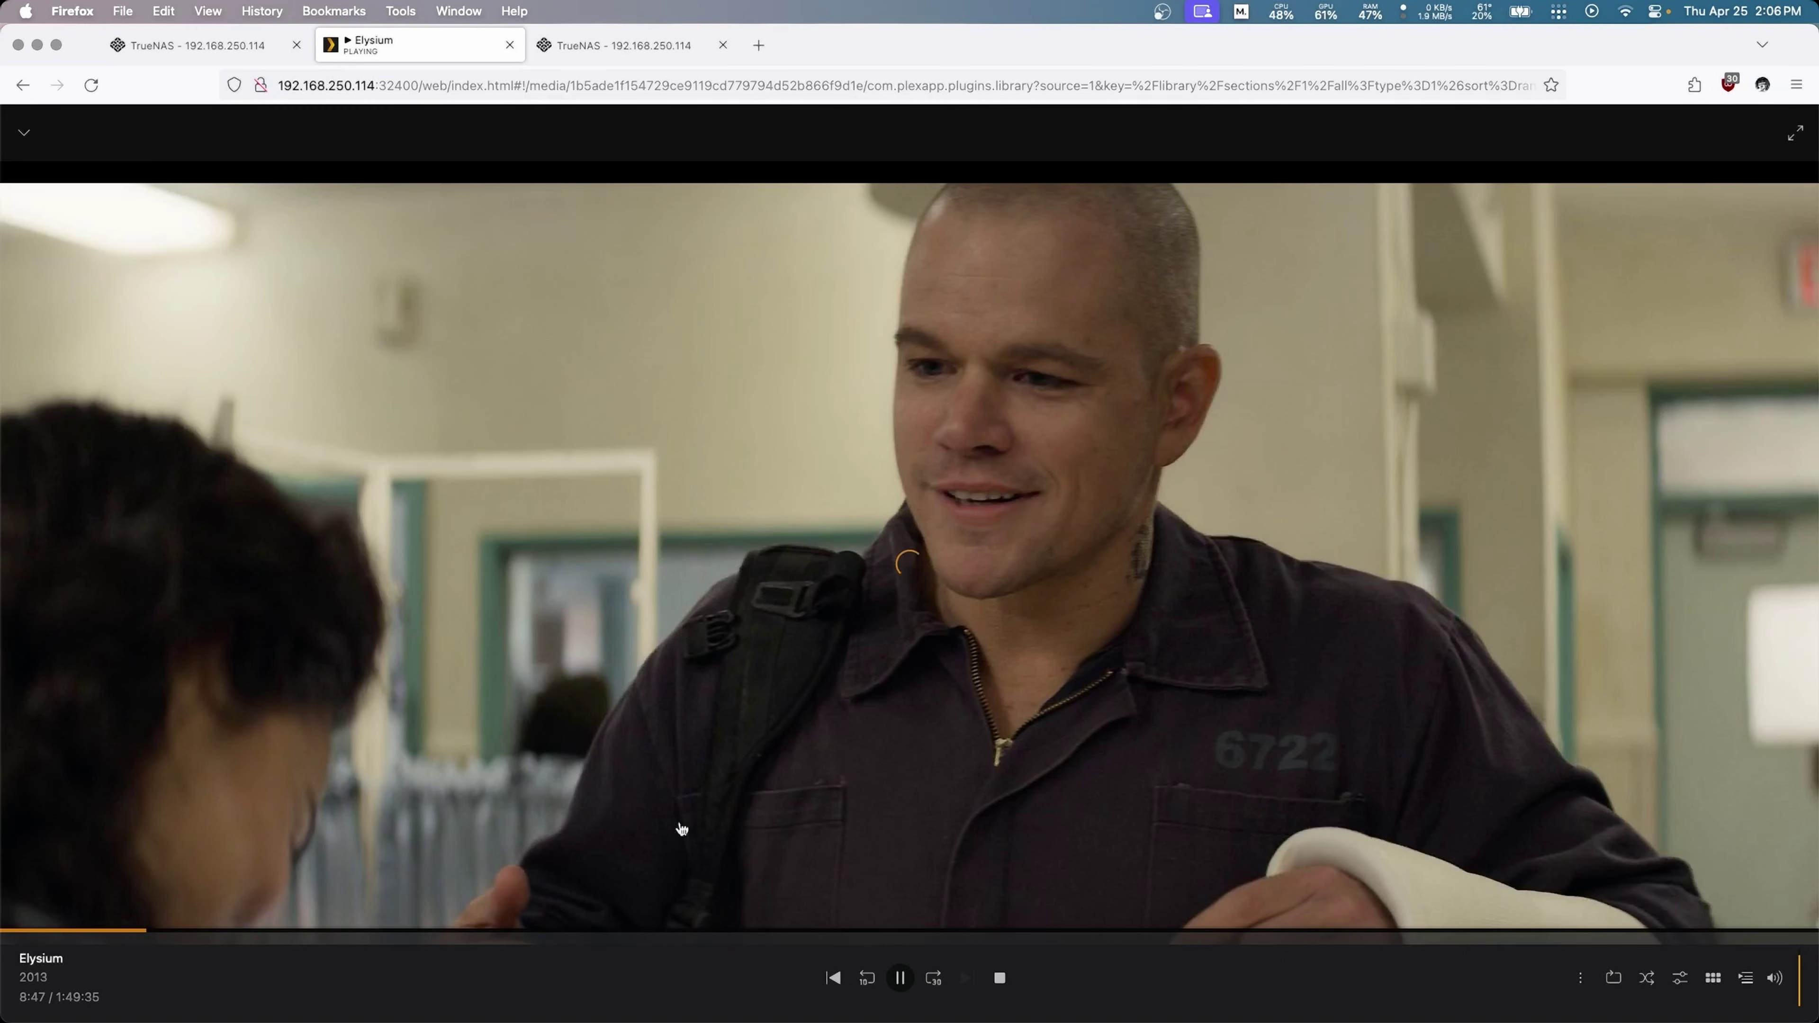
click(407, 932)
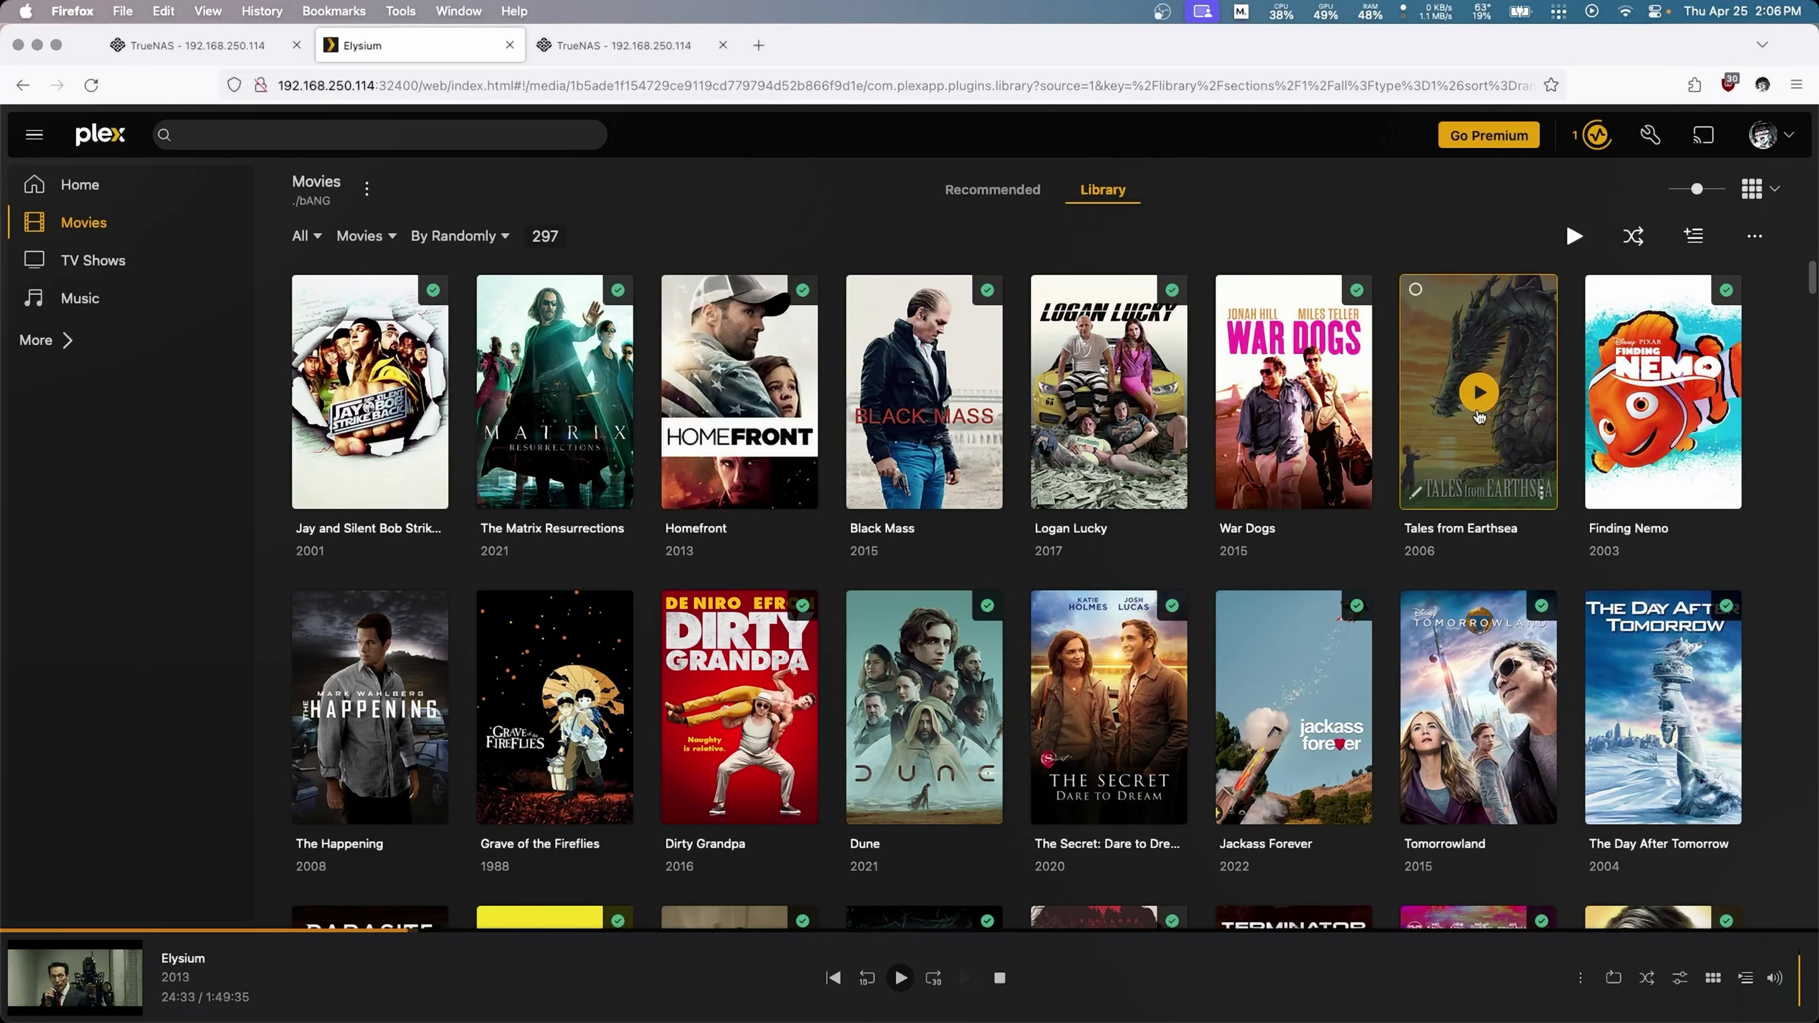
Step: Open Finder and locate the truenas server under Network
mouse_move(931, 992)
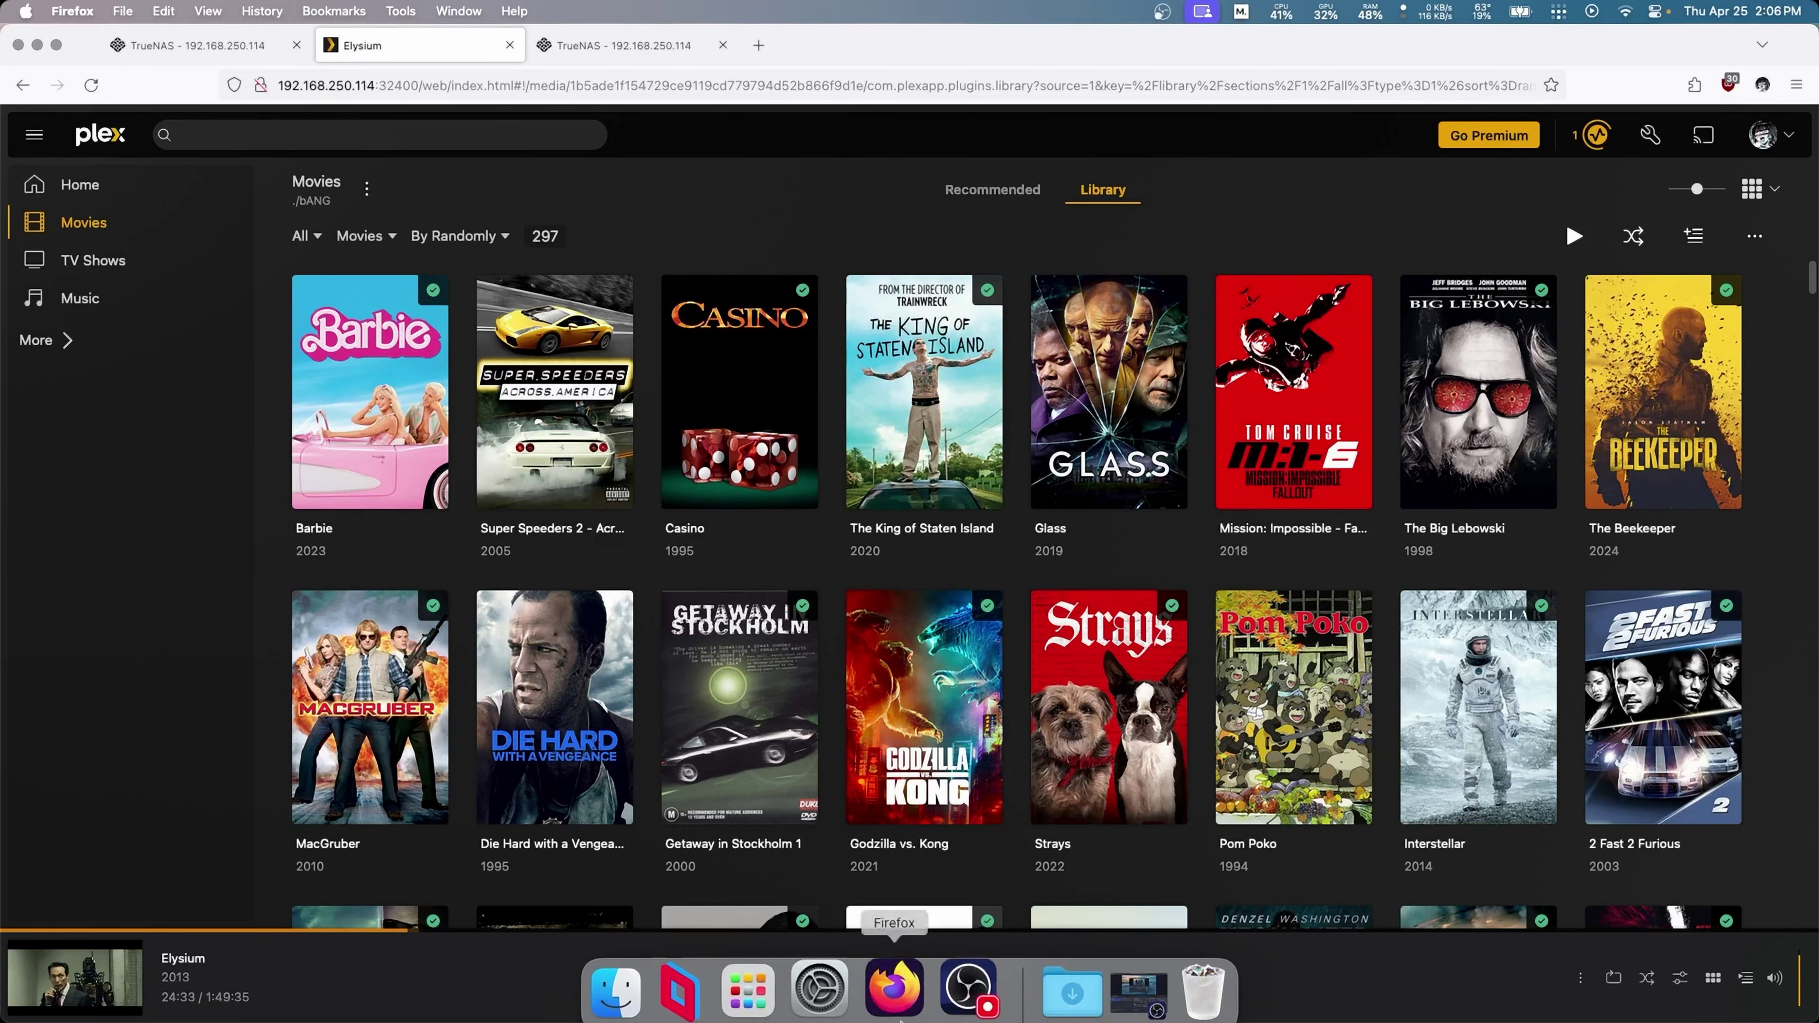
click(634, 981)
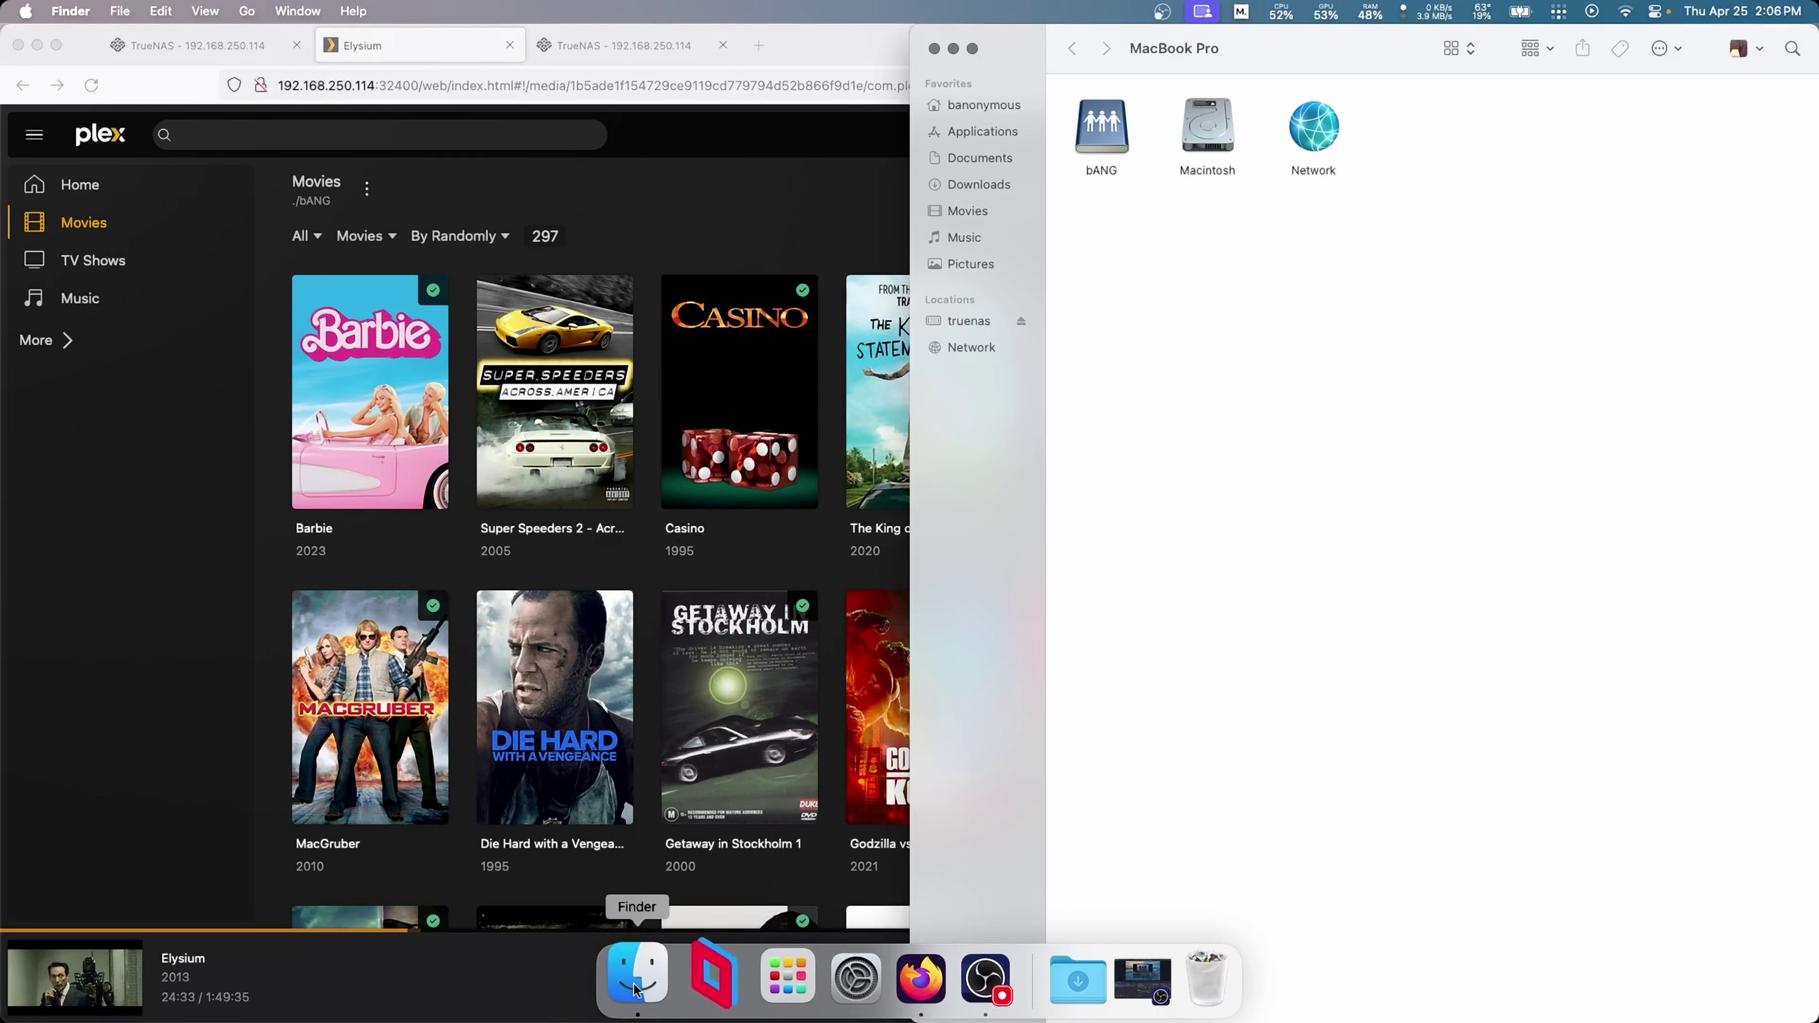
click(974, 324)
click(972, 348)
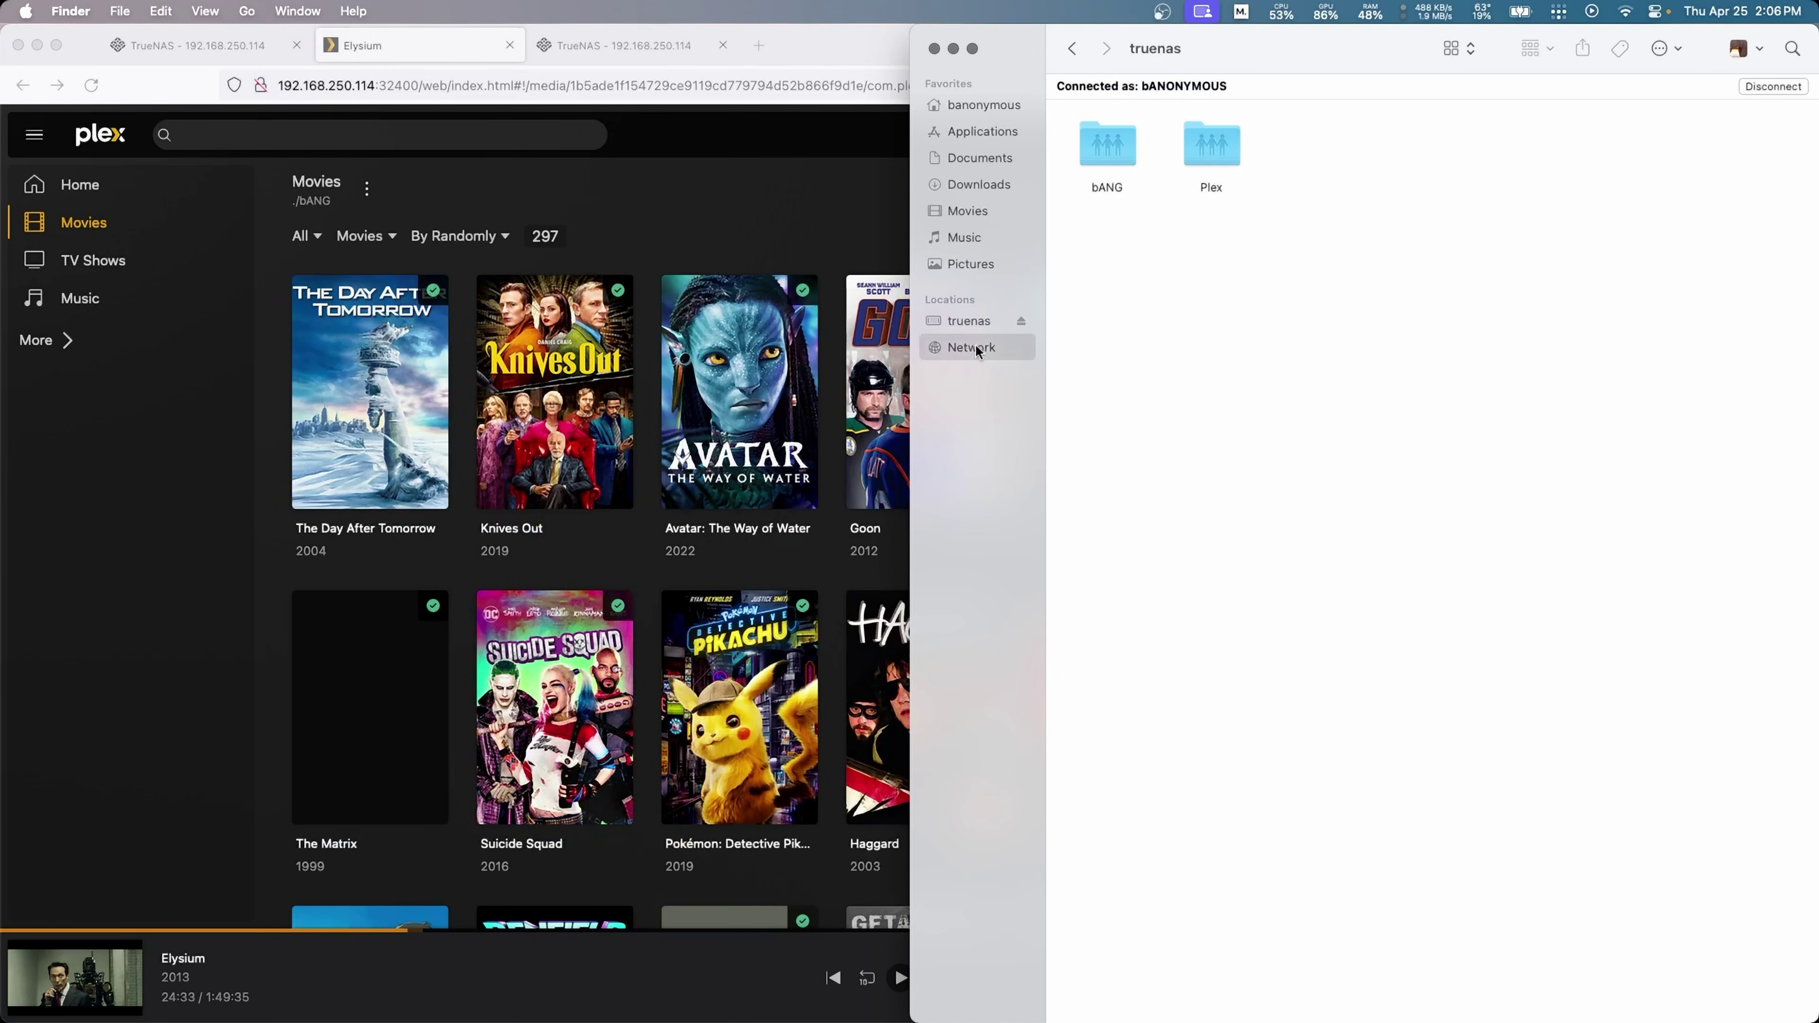
double_click(1102, 136)
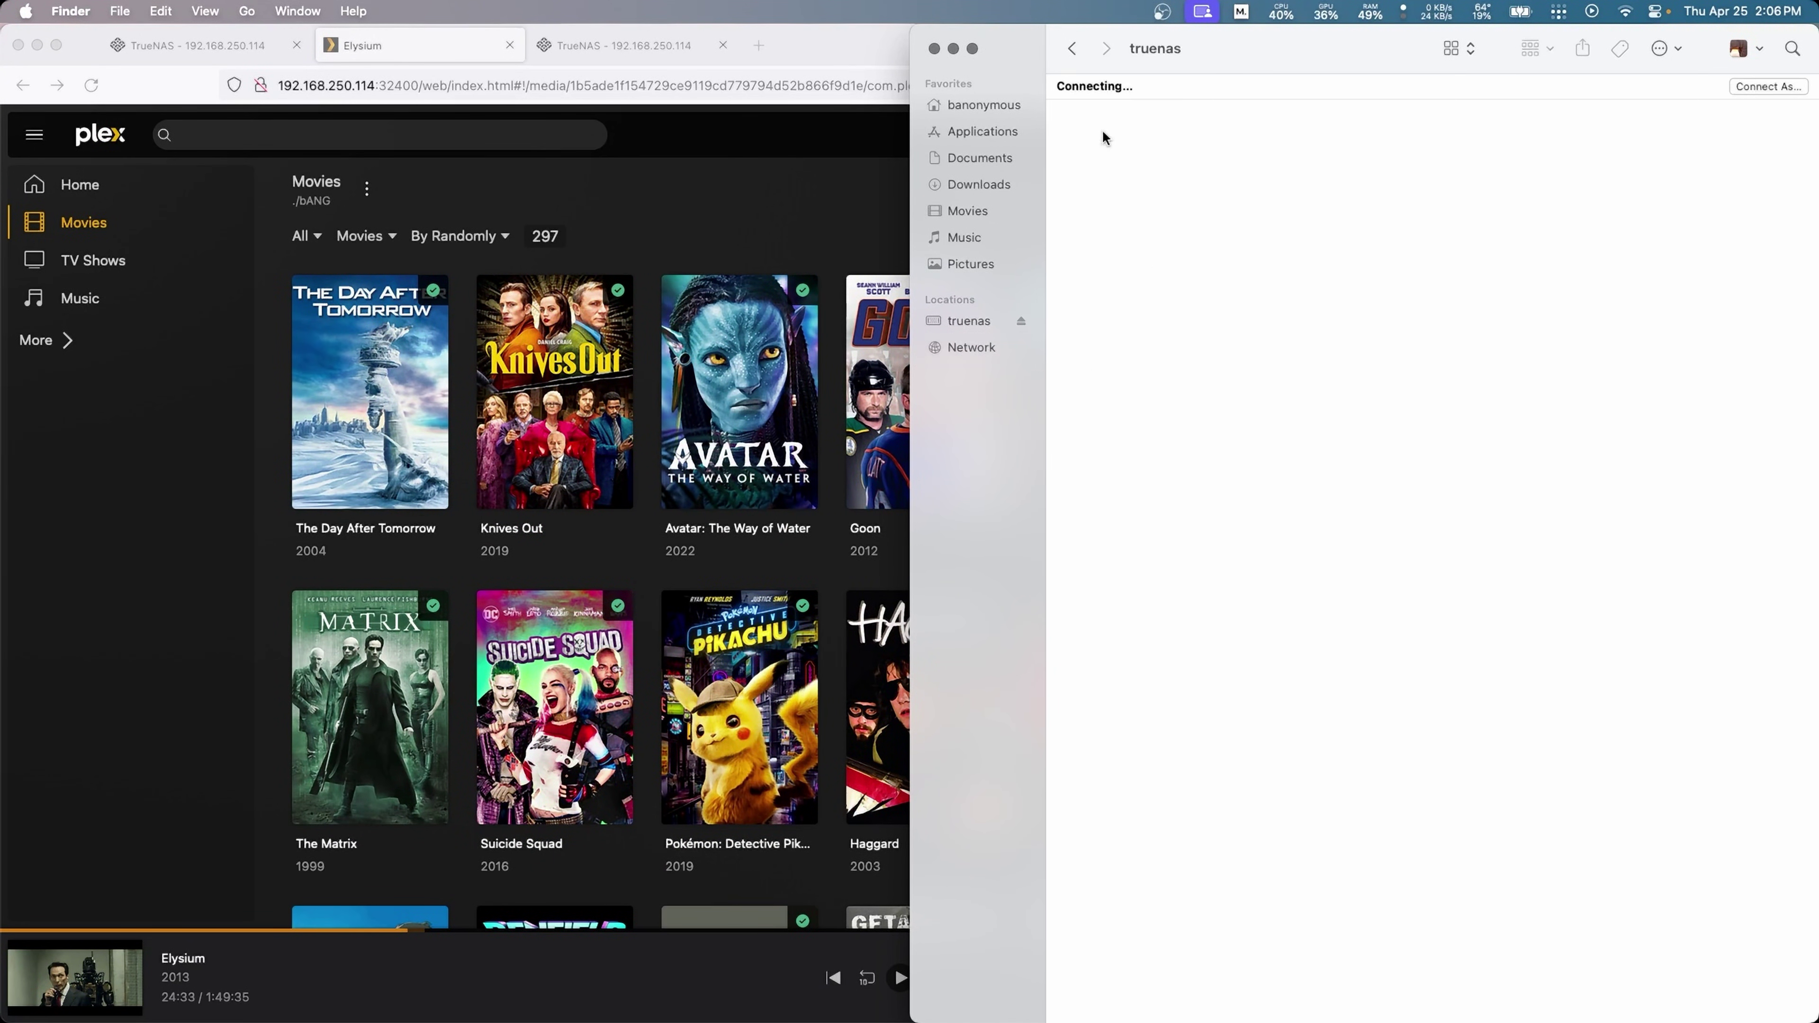
key(super+bracketleft)
click(1094, 179)
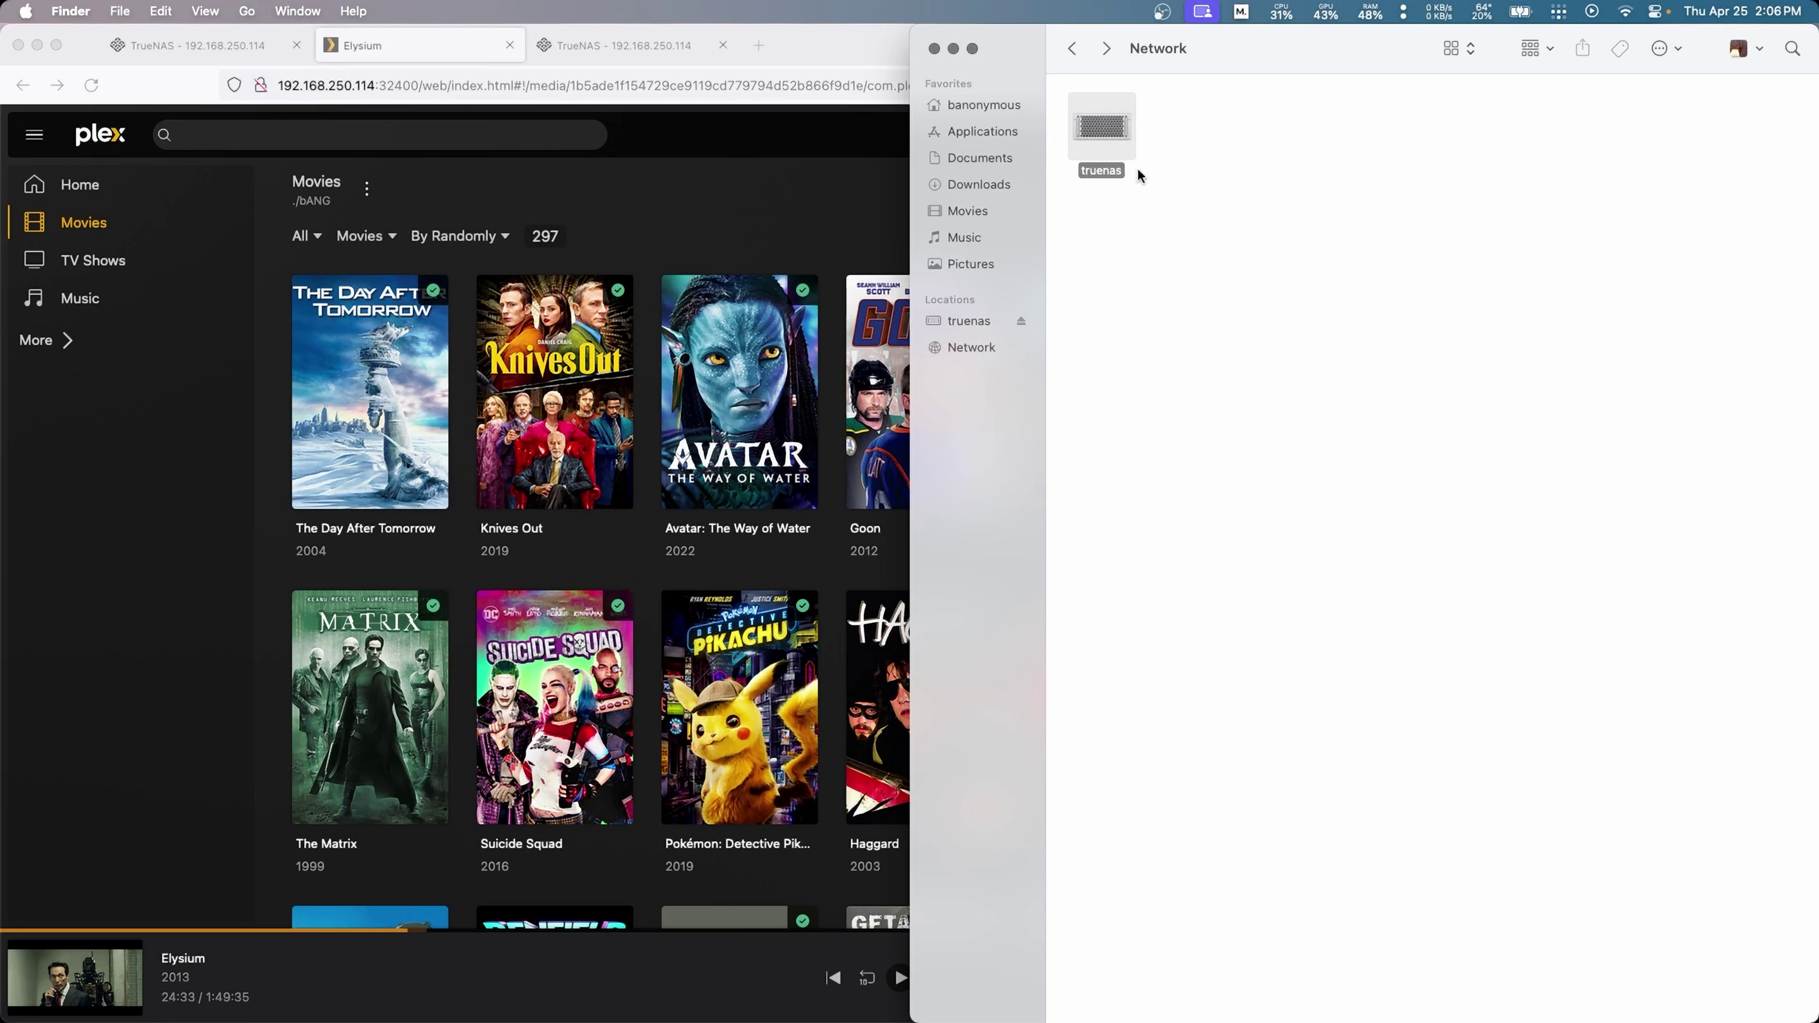
click(954, 356)
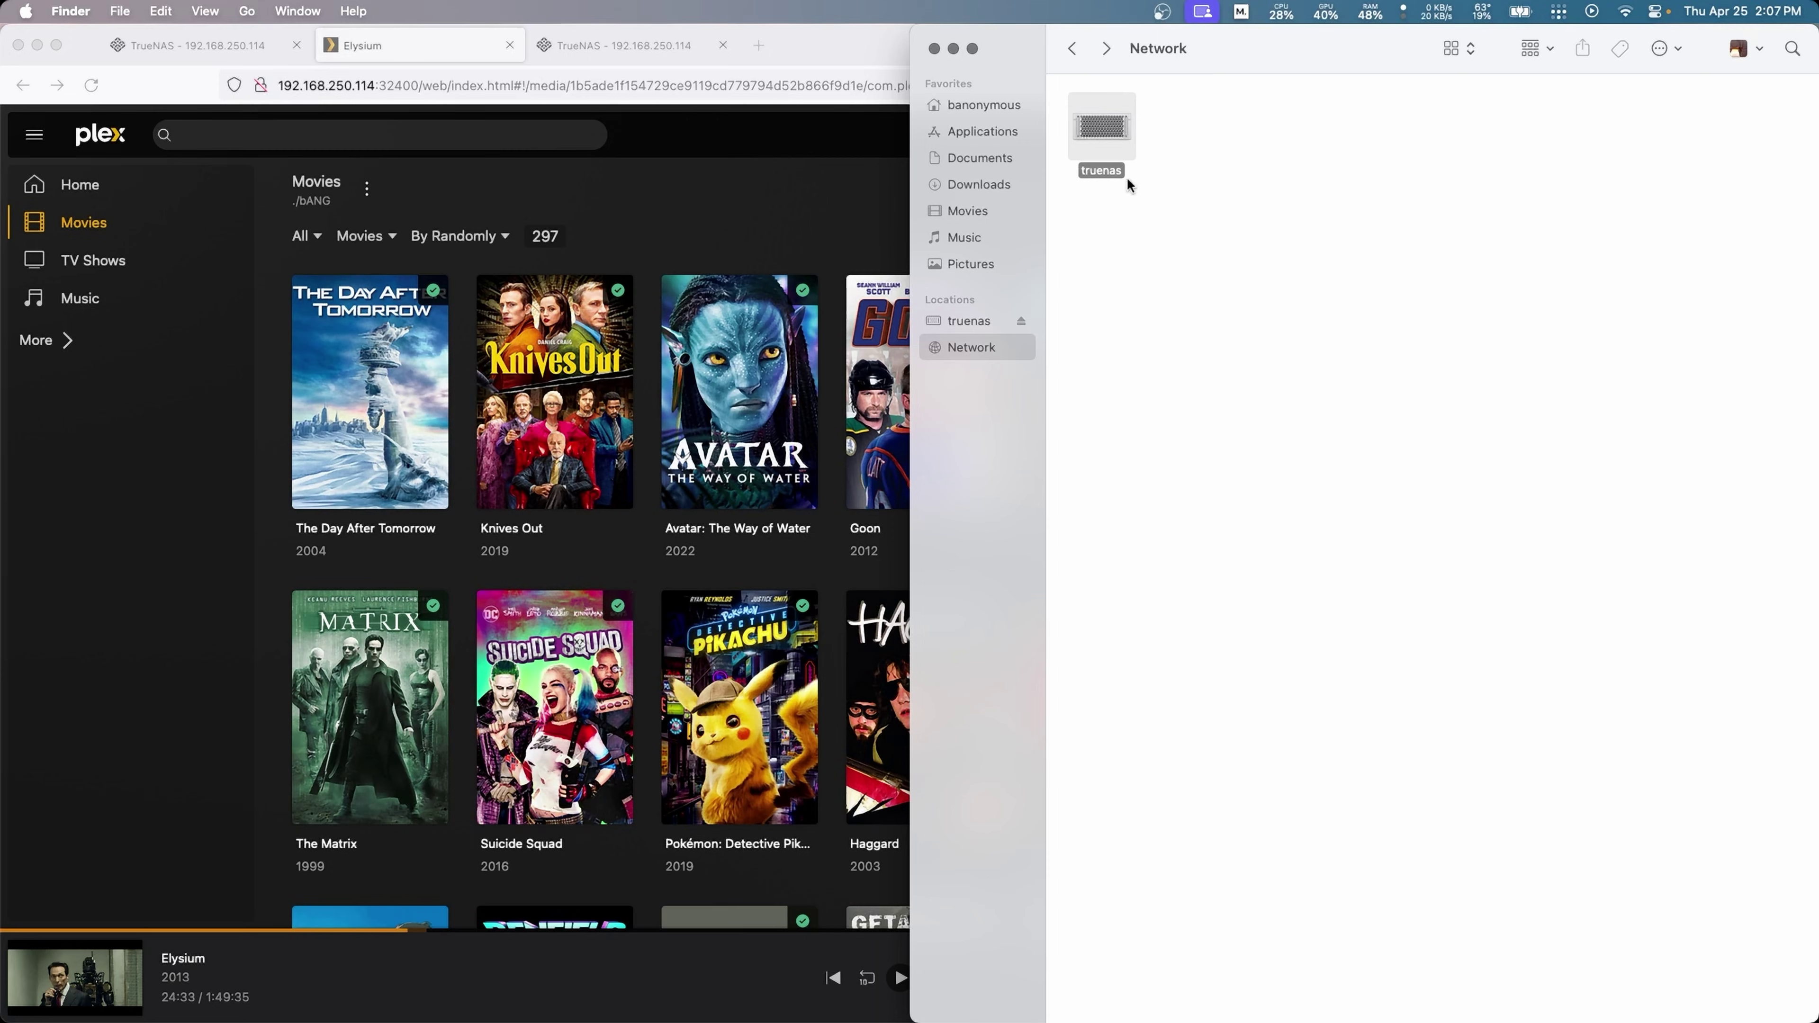
Step: Open truenas's Plex share and its Movies folder, then return to the Plex library window
double_click(1113, 125)
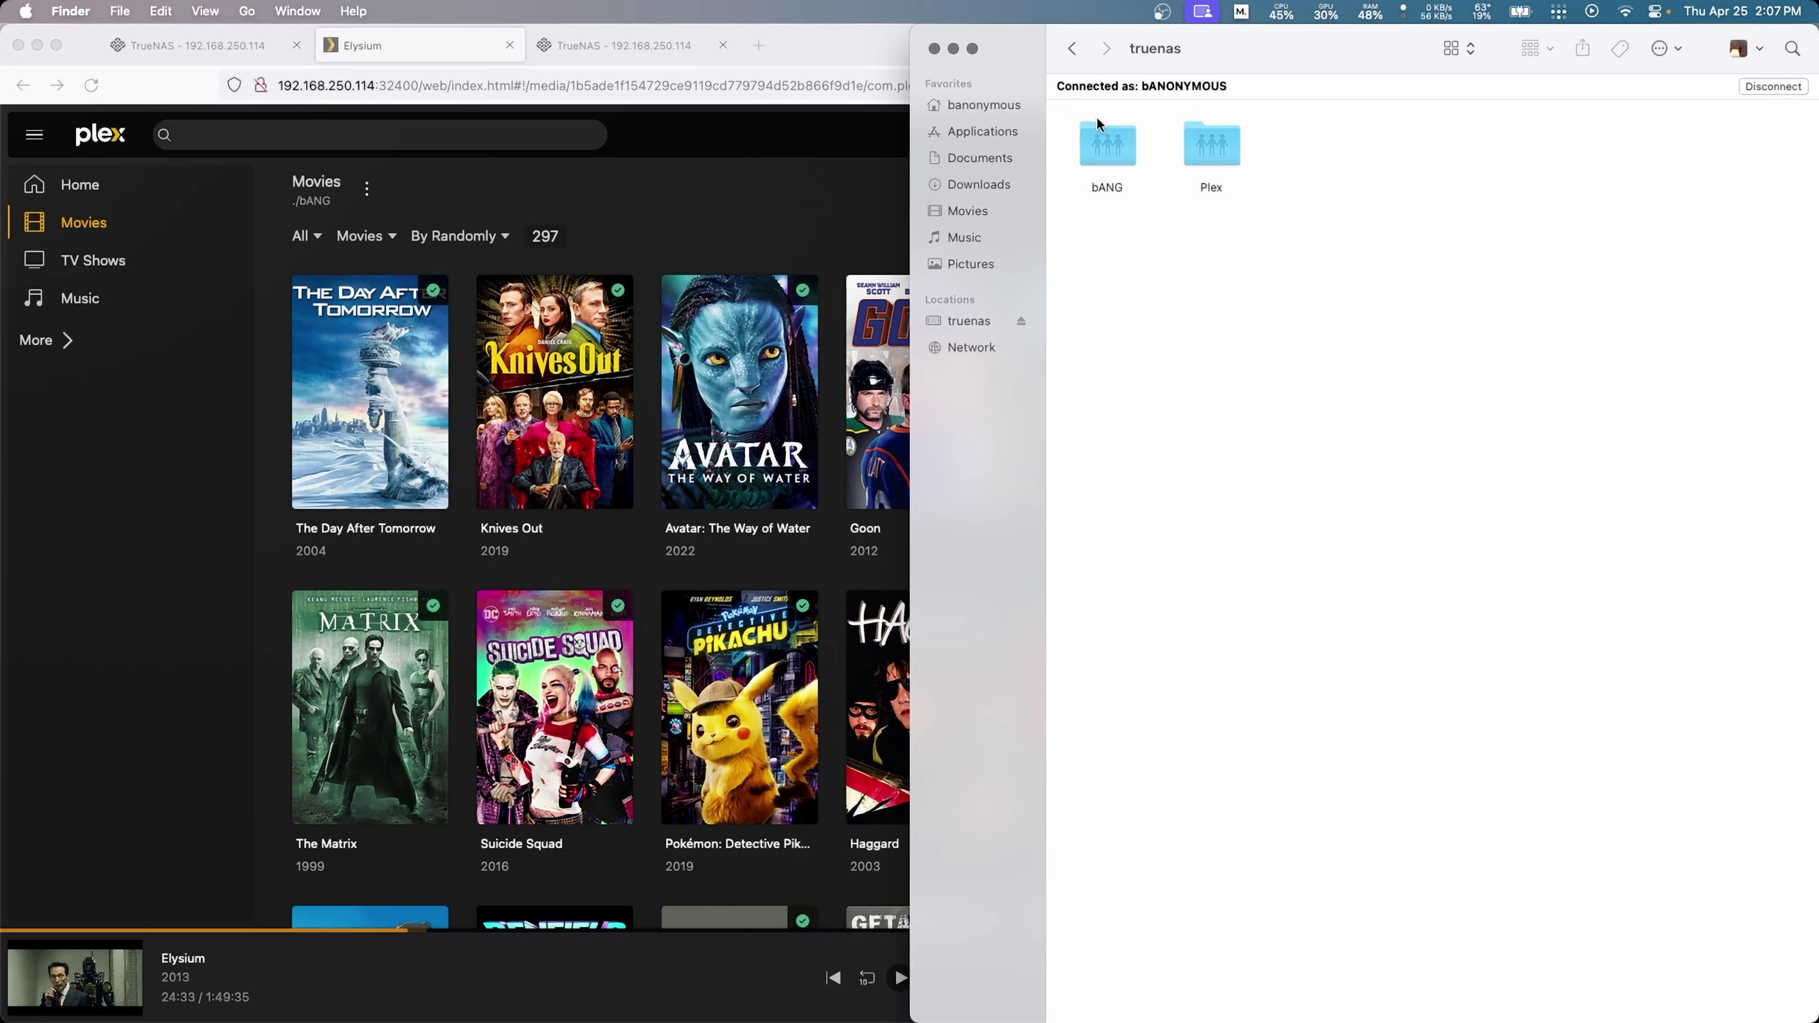
double_click(1232, 166)
double_click(1106, 116)
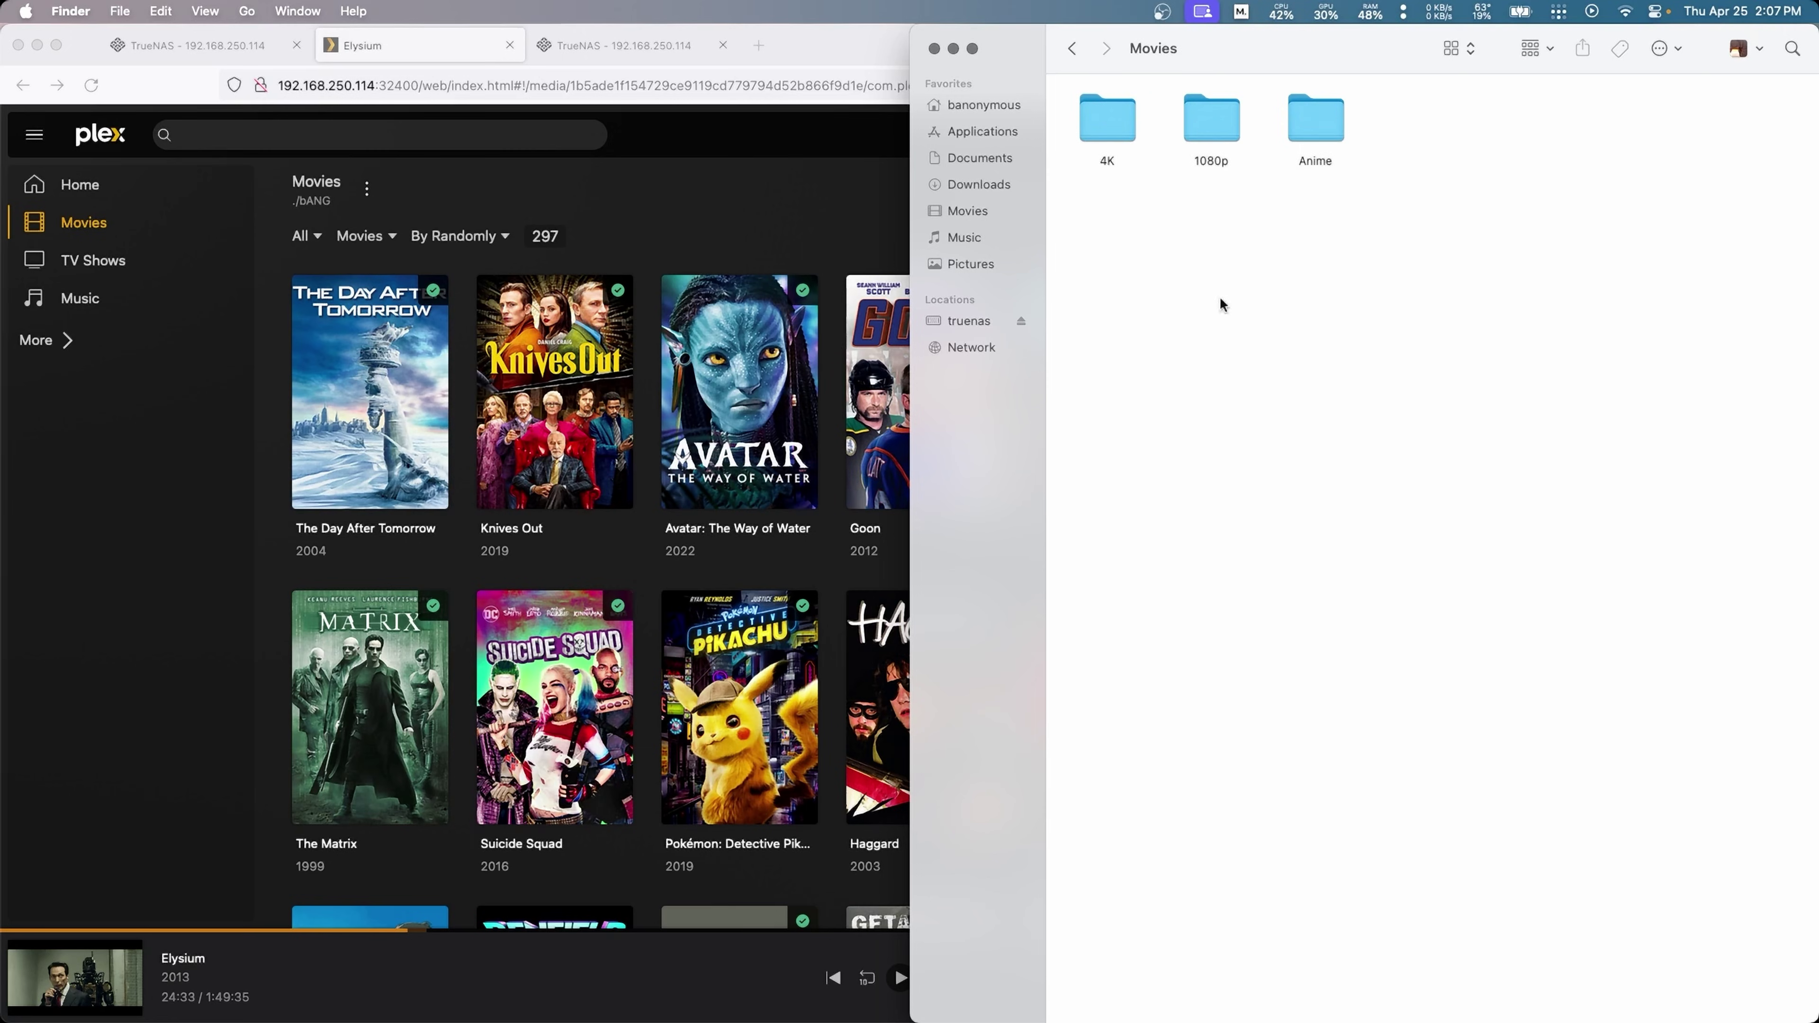
click(1071, 48)
click(1210, 118)
click(430, 397)
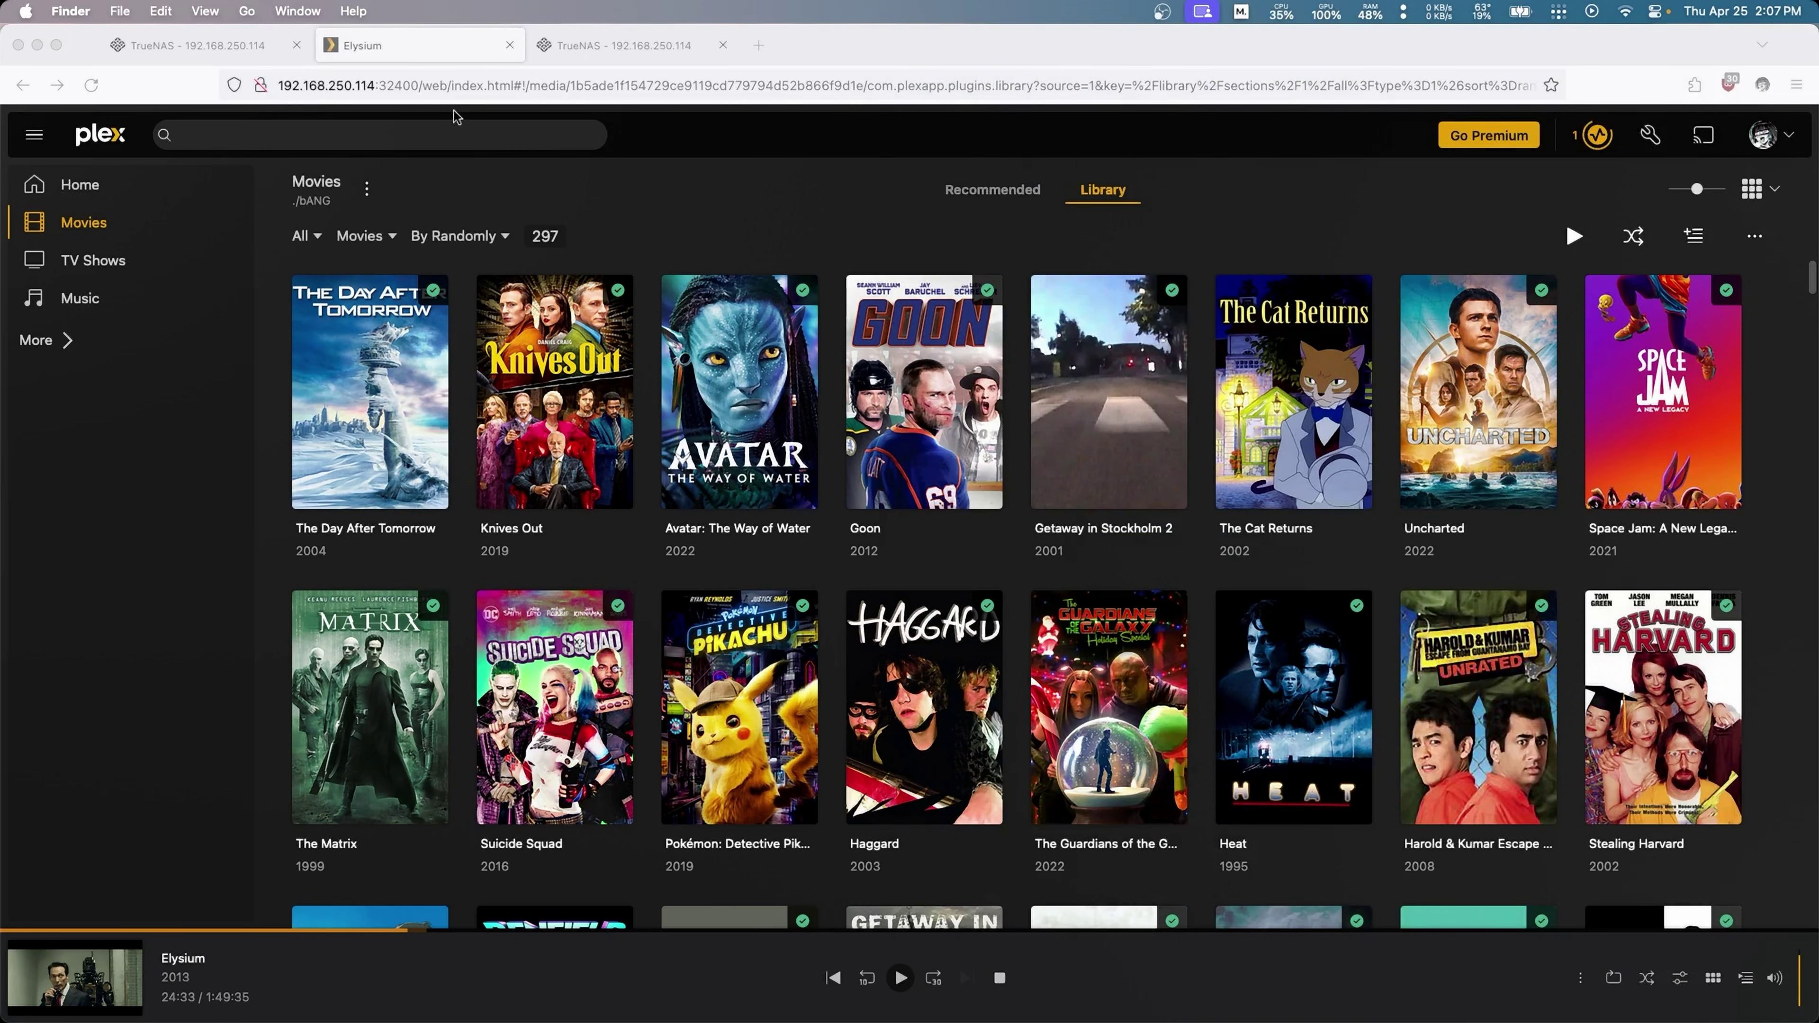
Step: Close the Elysium and duplicate TrueNAS tabs, then review and close the Kubernetes advanced settings
click(509, 45)
click(518, 53)
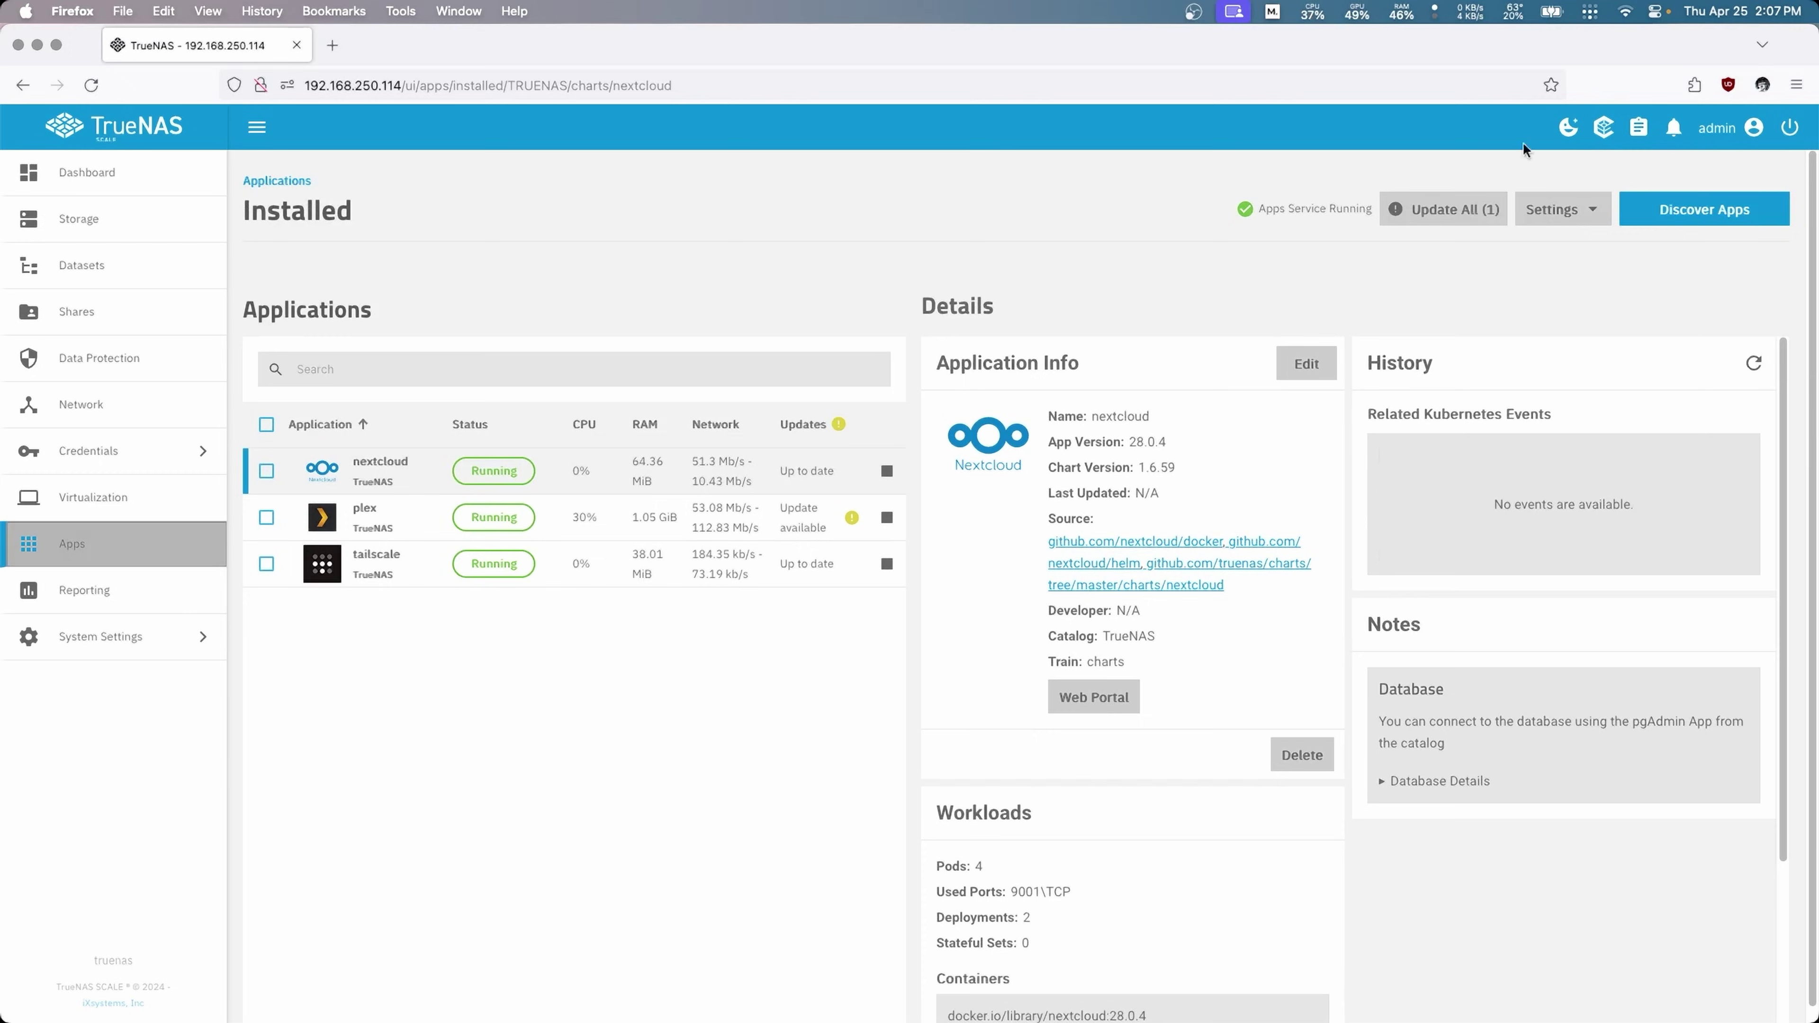
click(1583, 215)
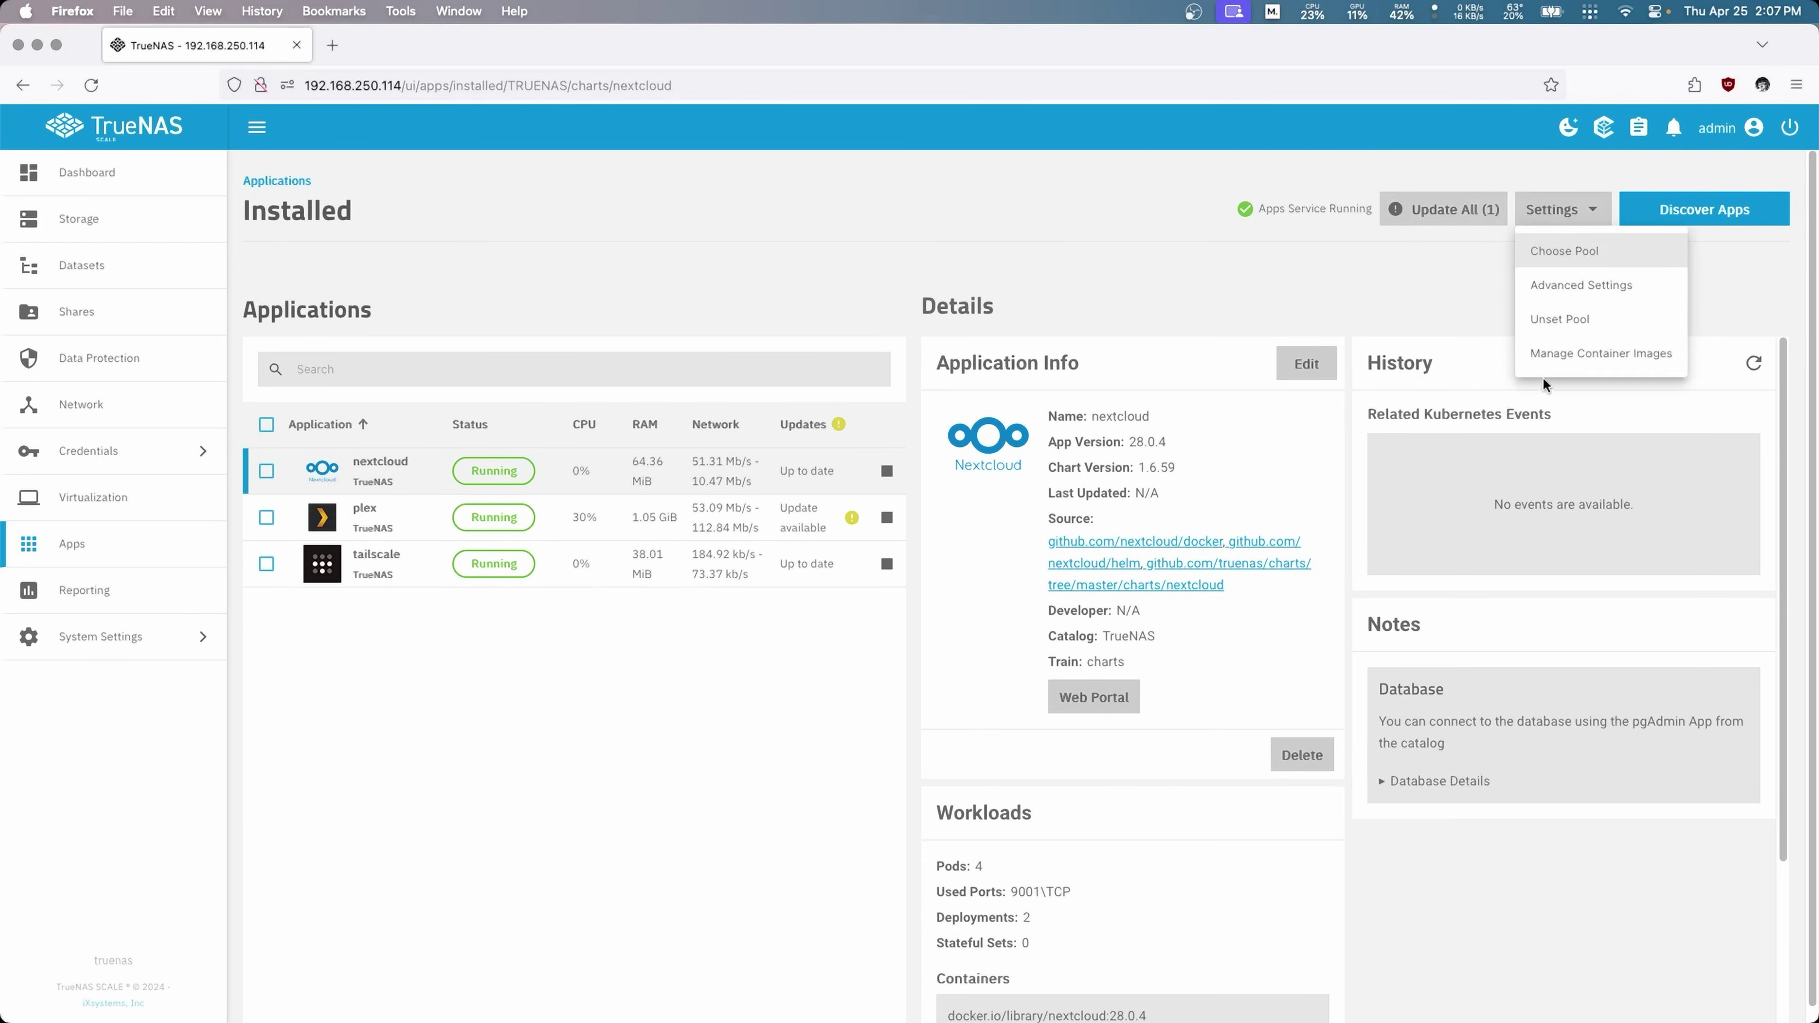
click(1579, 285)
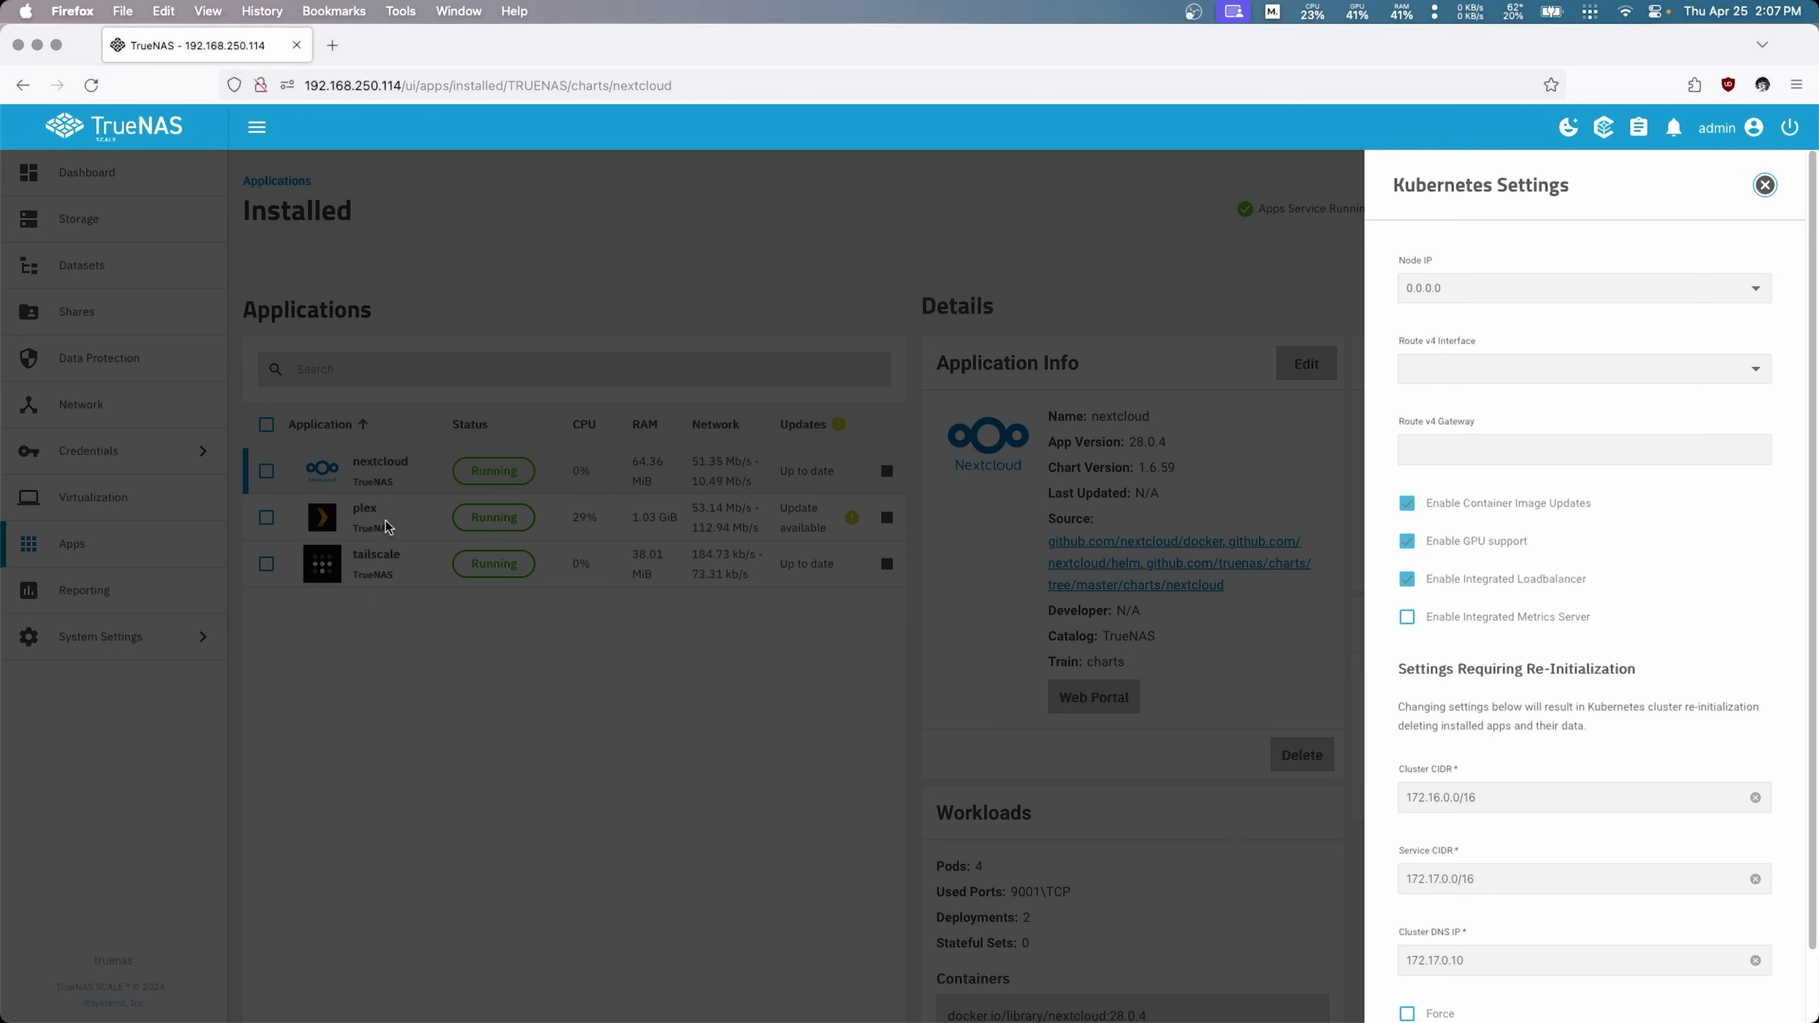
click(984, 741)
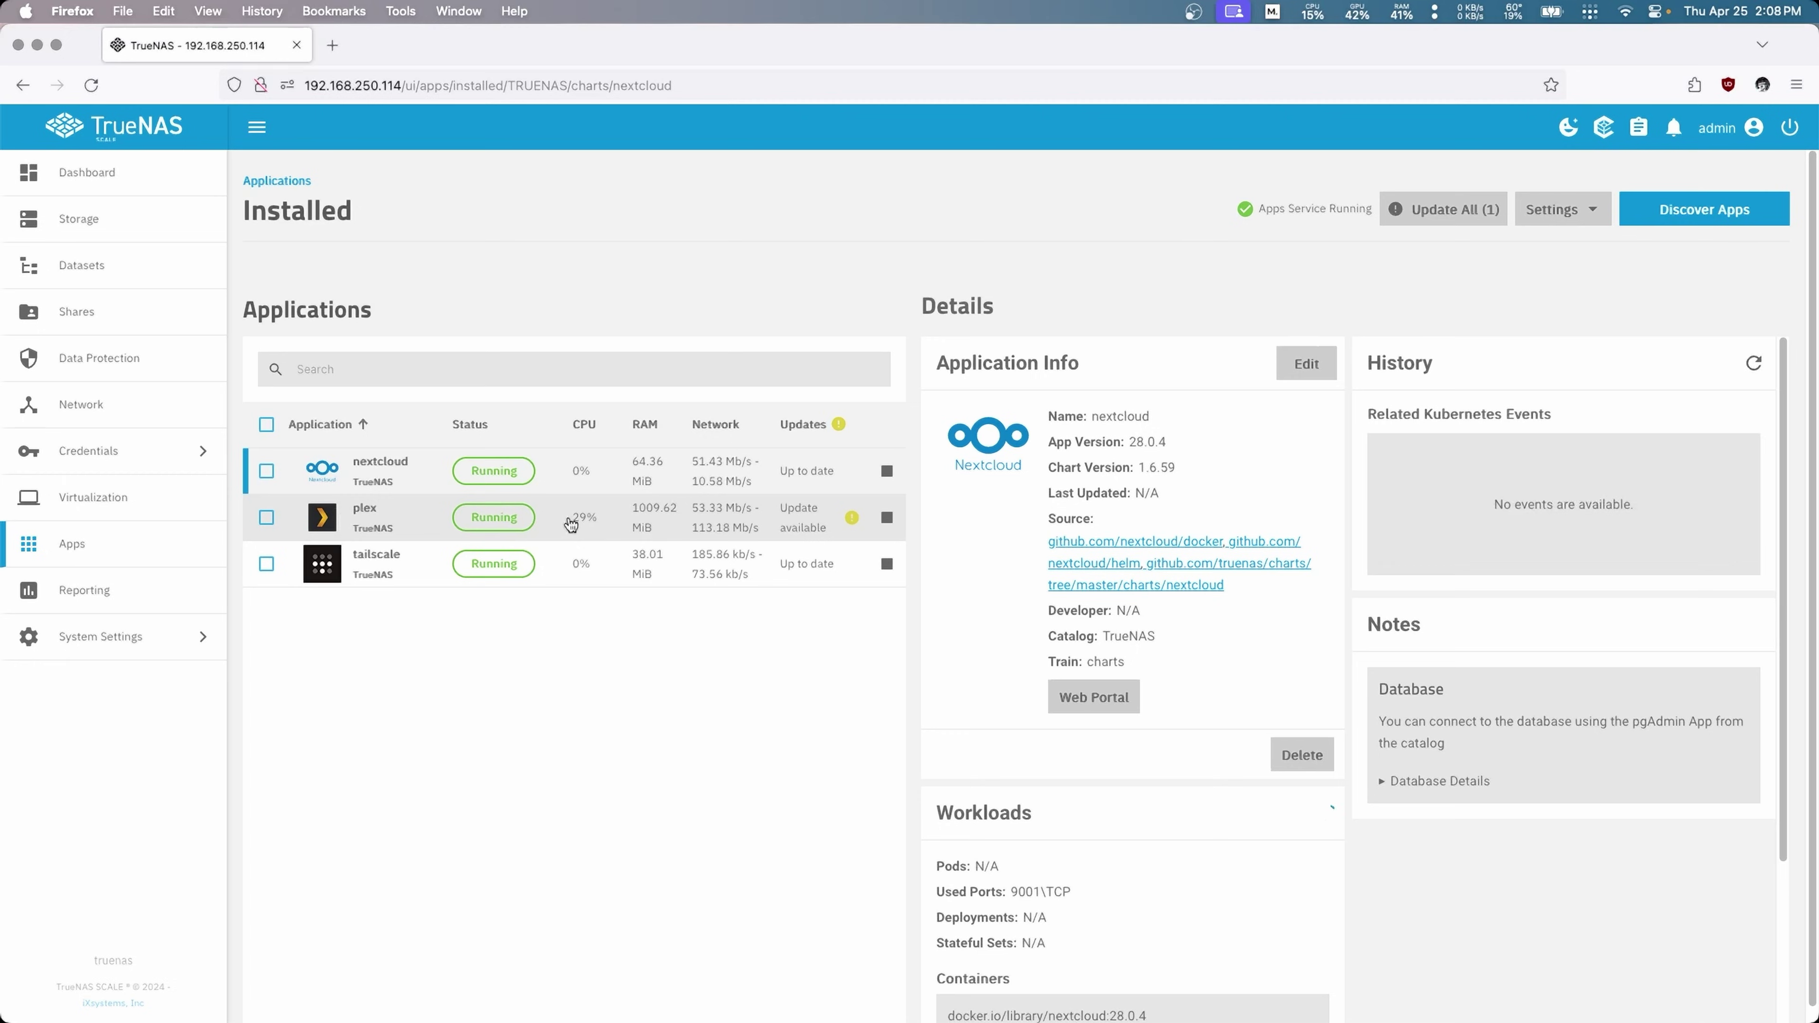
click(393, 531)
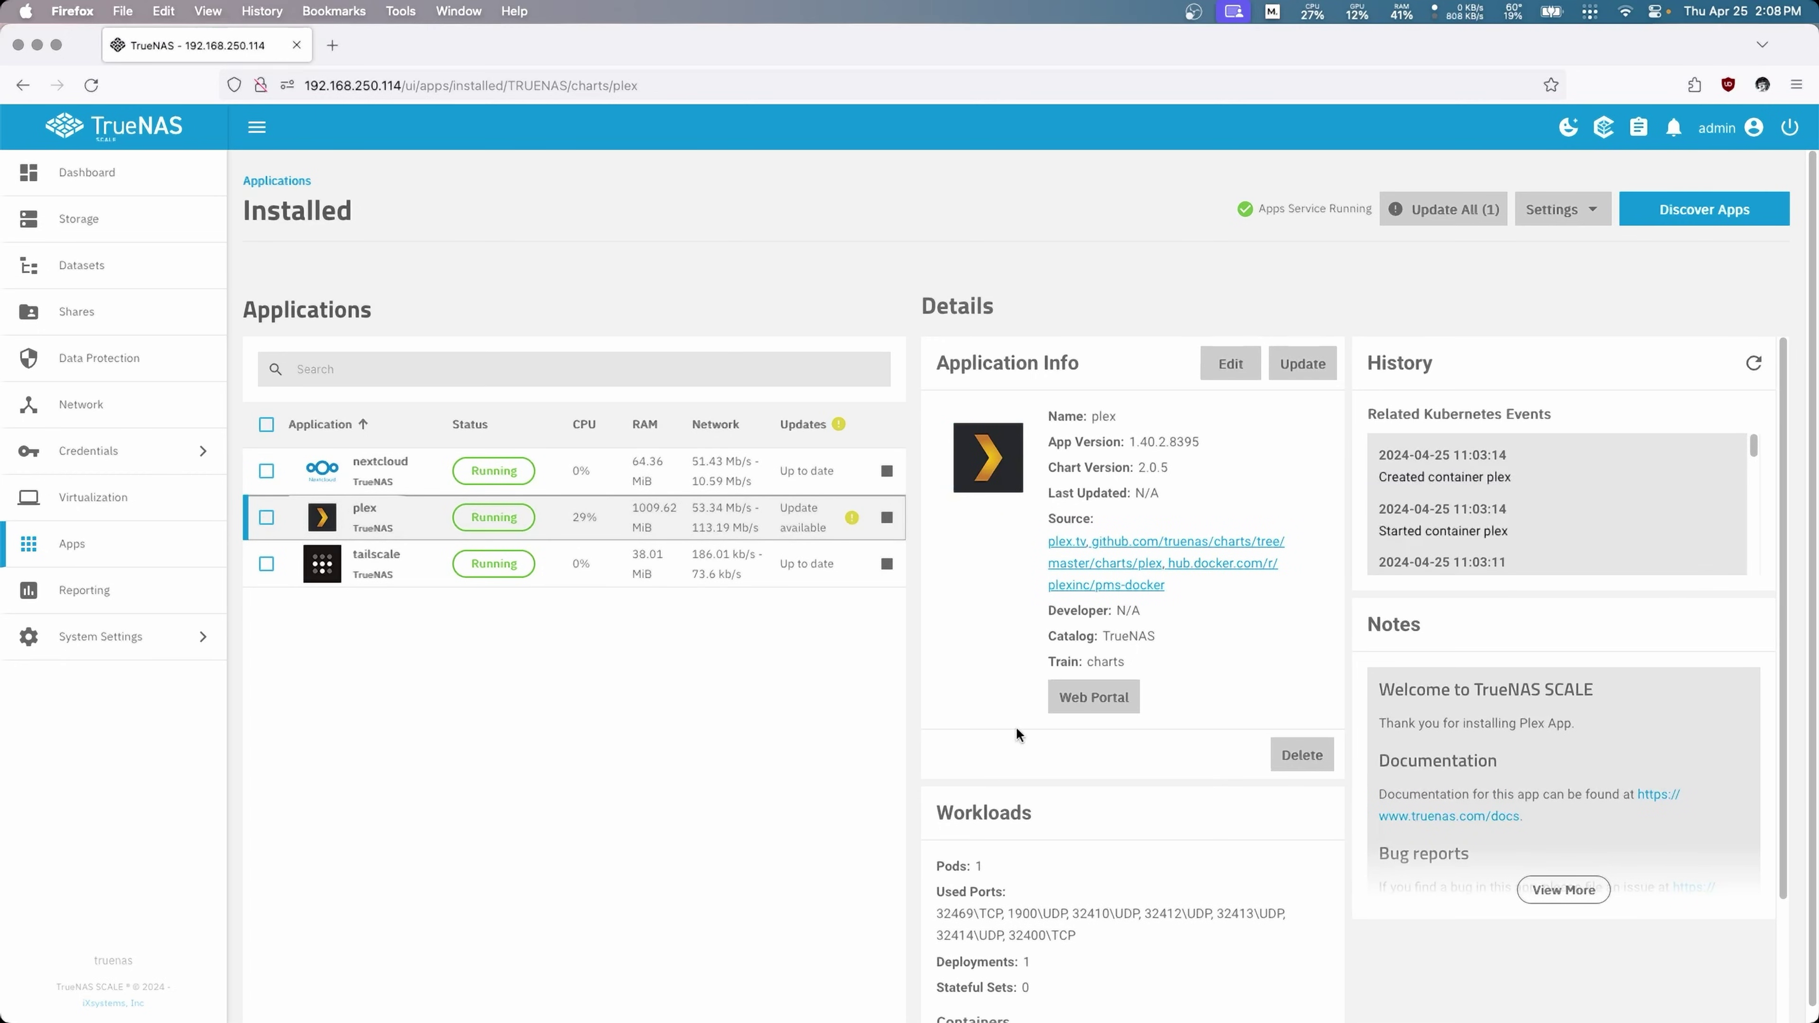
click(1229, 363)
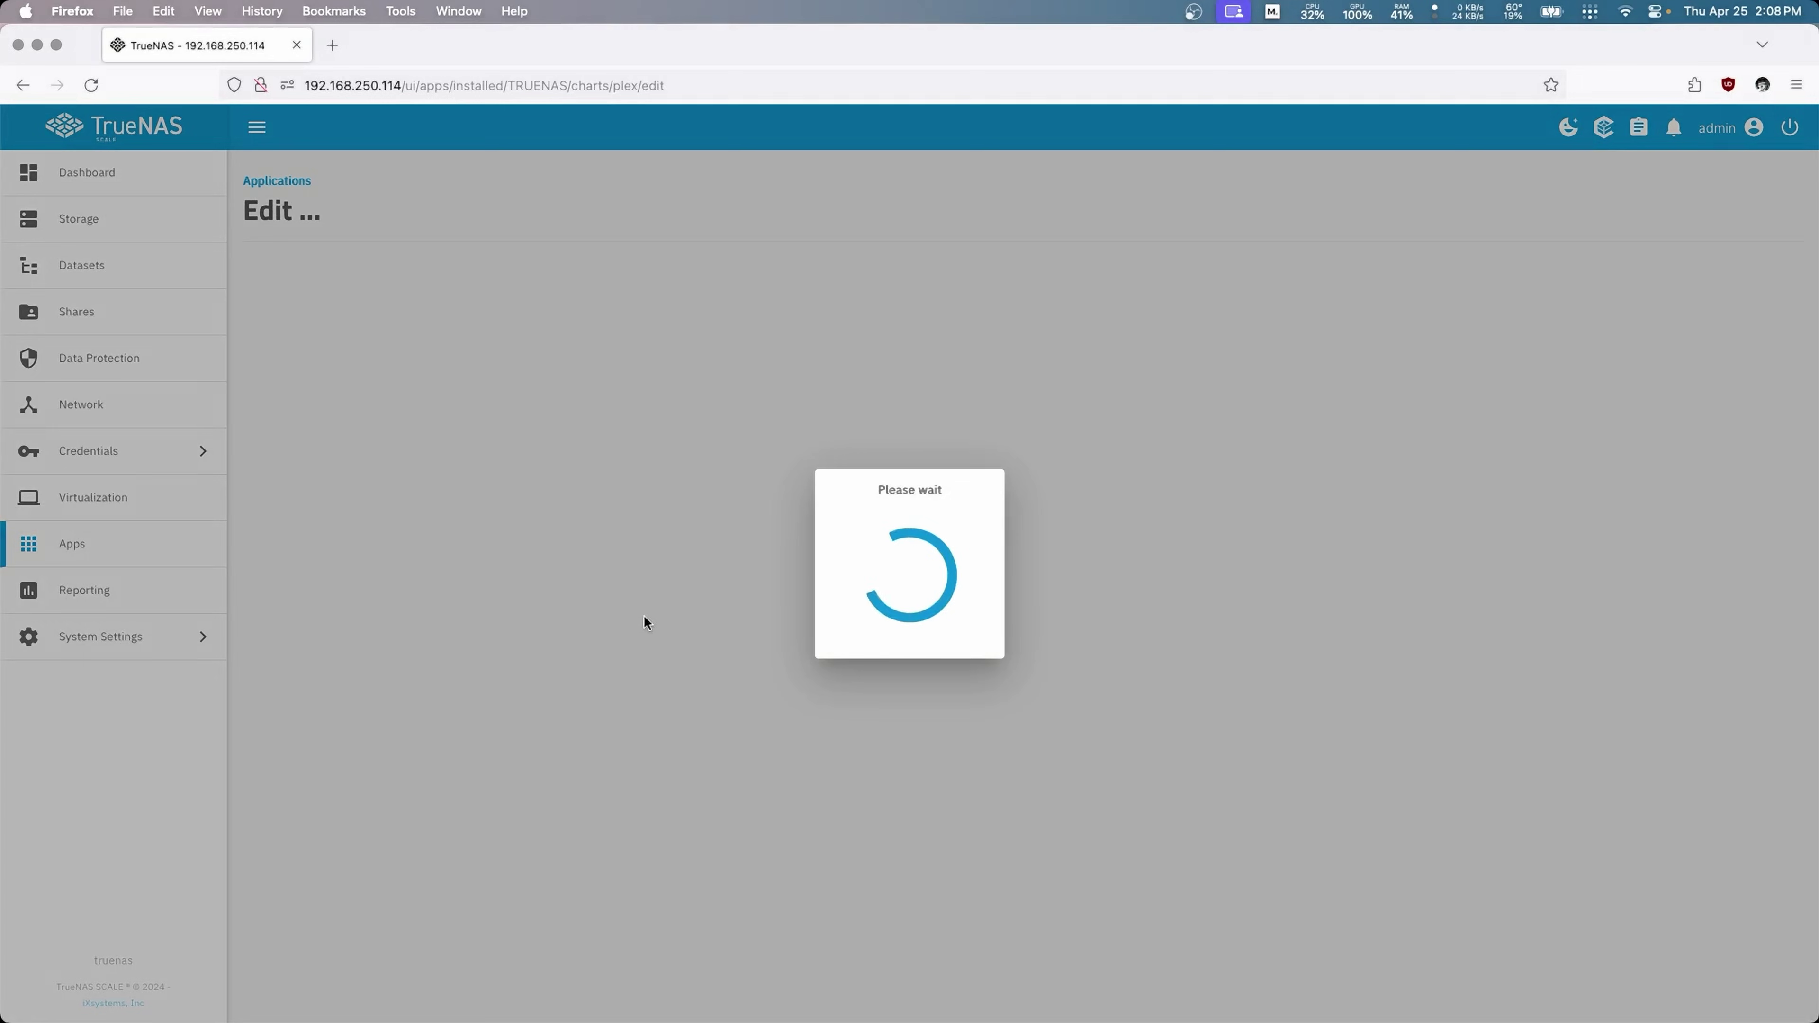
scroll(561, 646, down, 20)
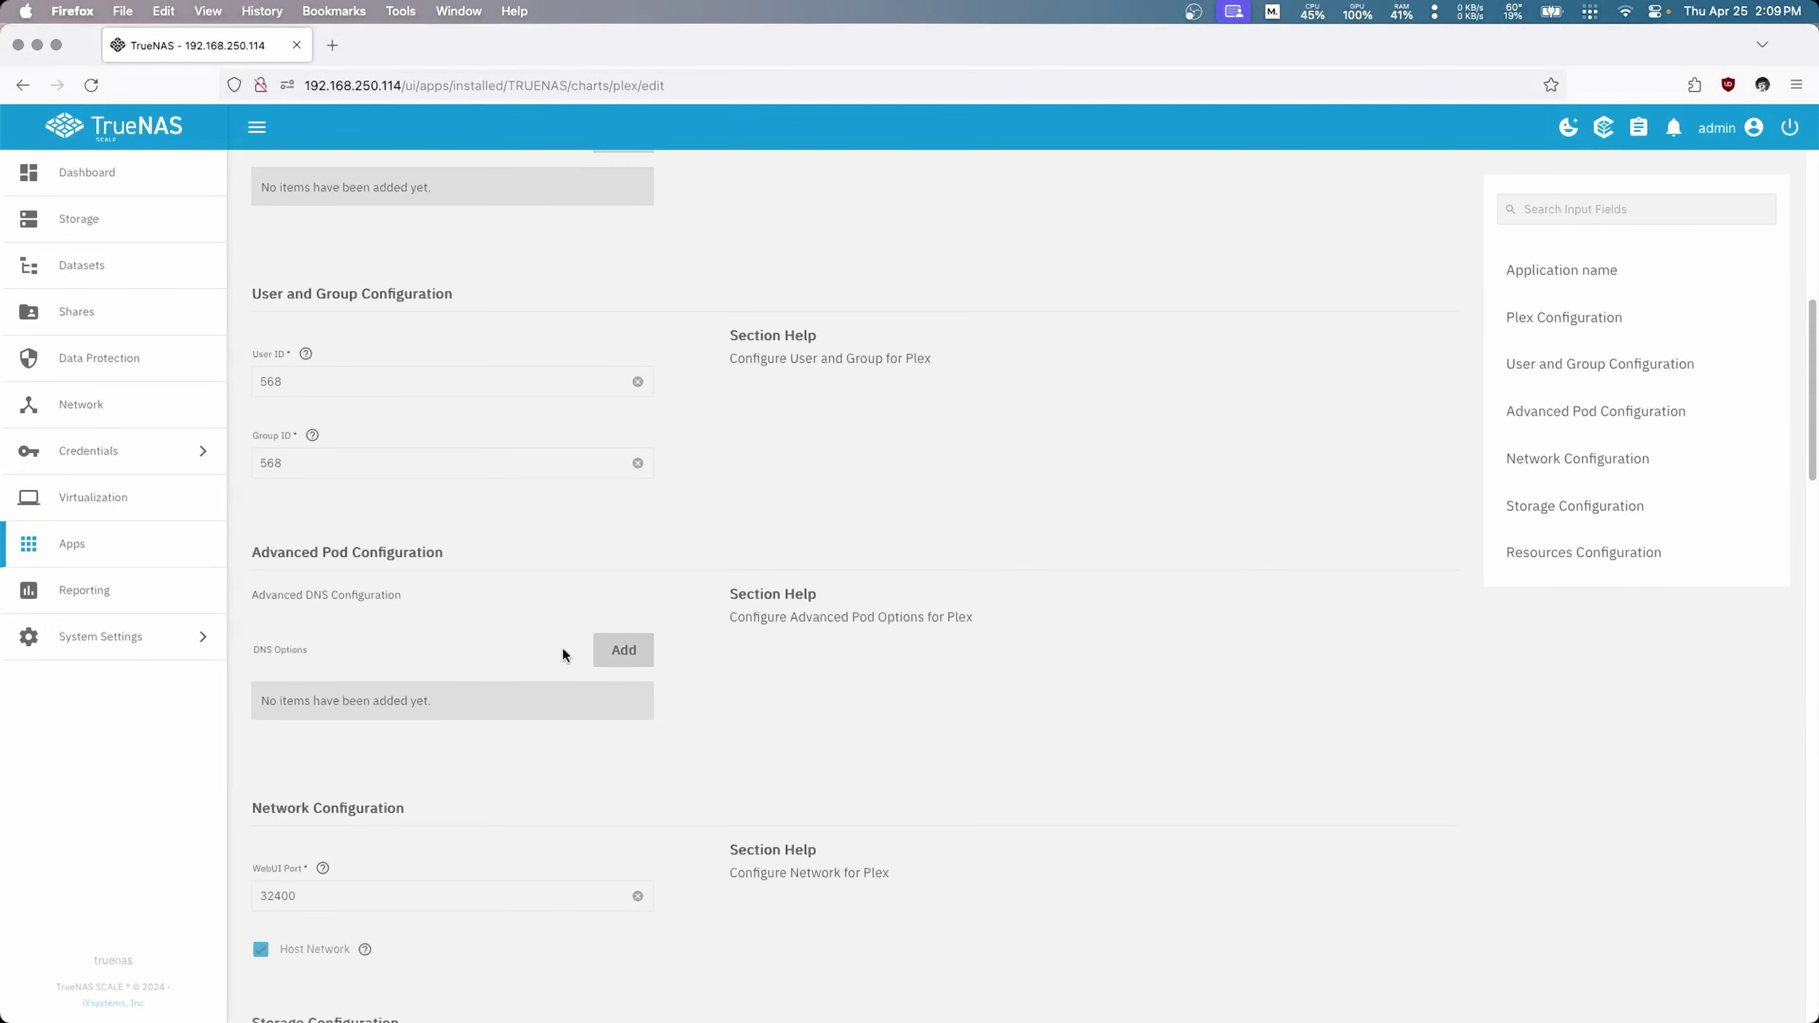
scroll(562, 630, down, 10)
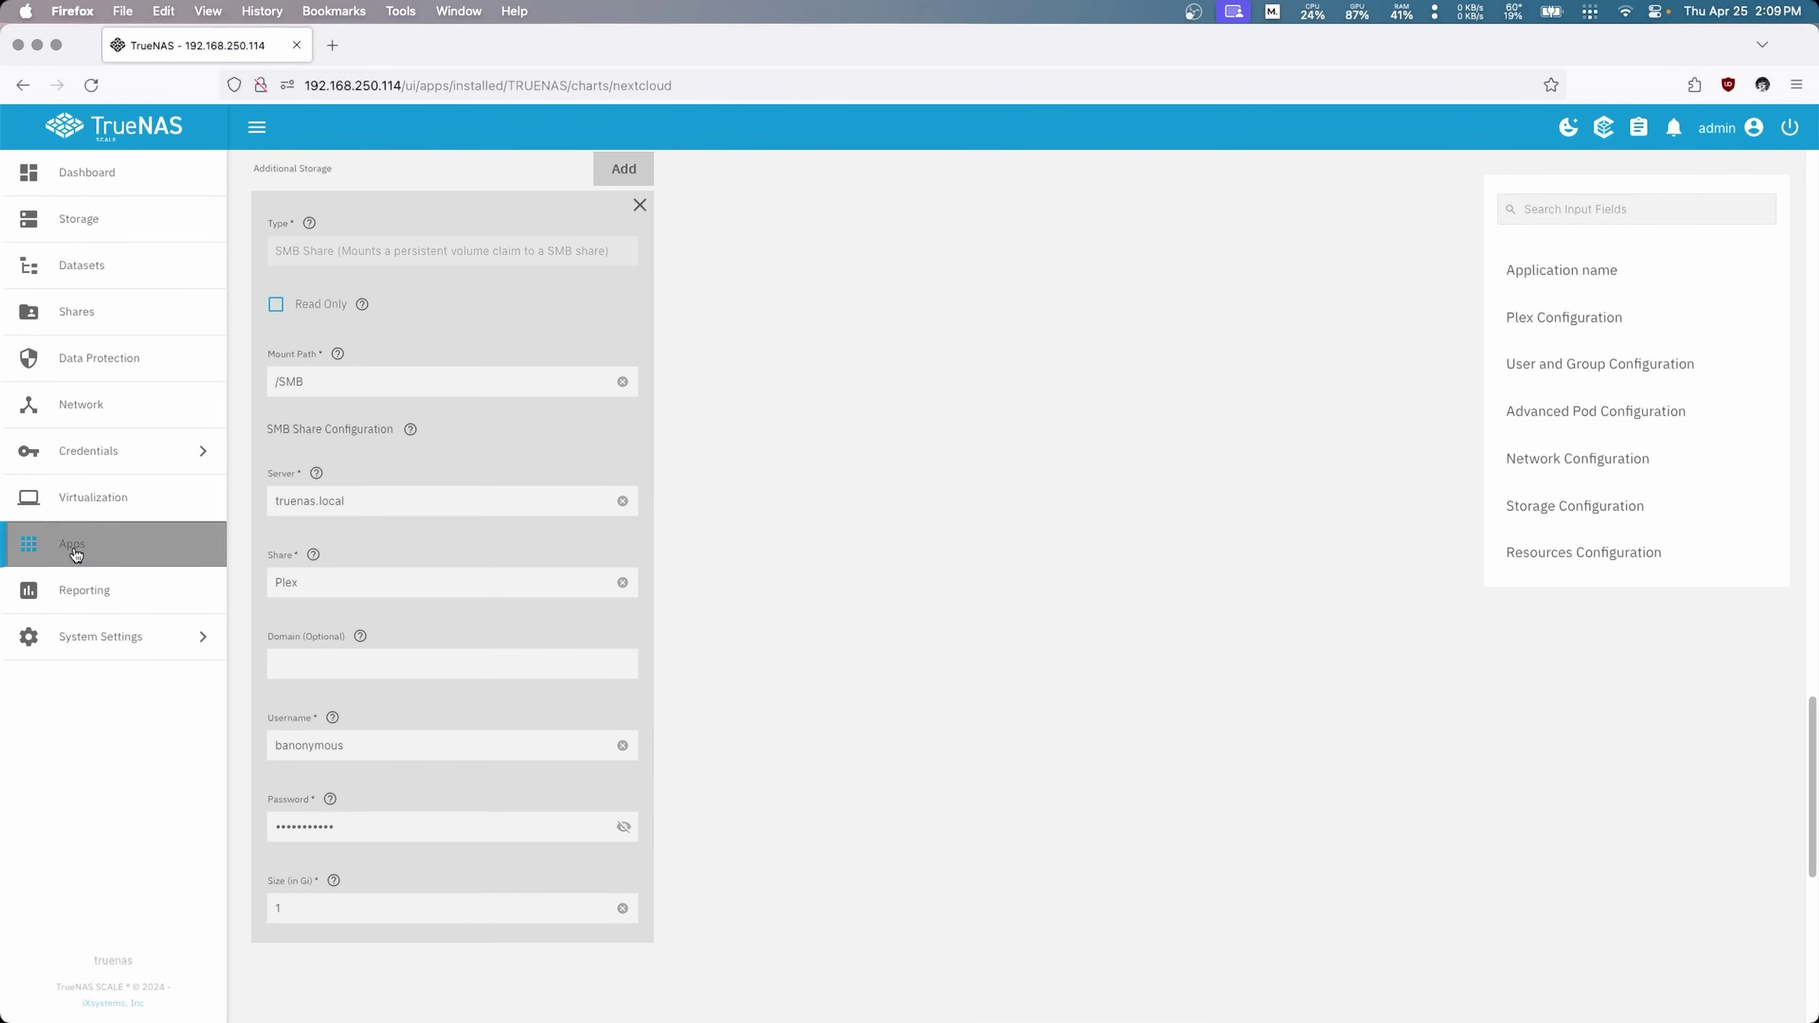
click(70, 546)
scroll(683, 513, up, 5)
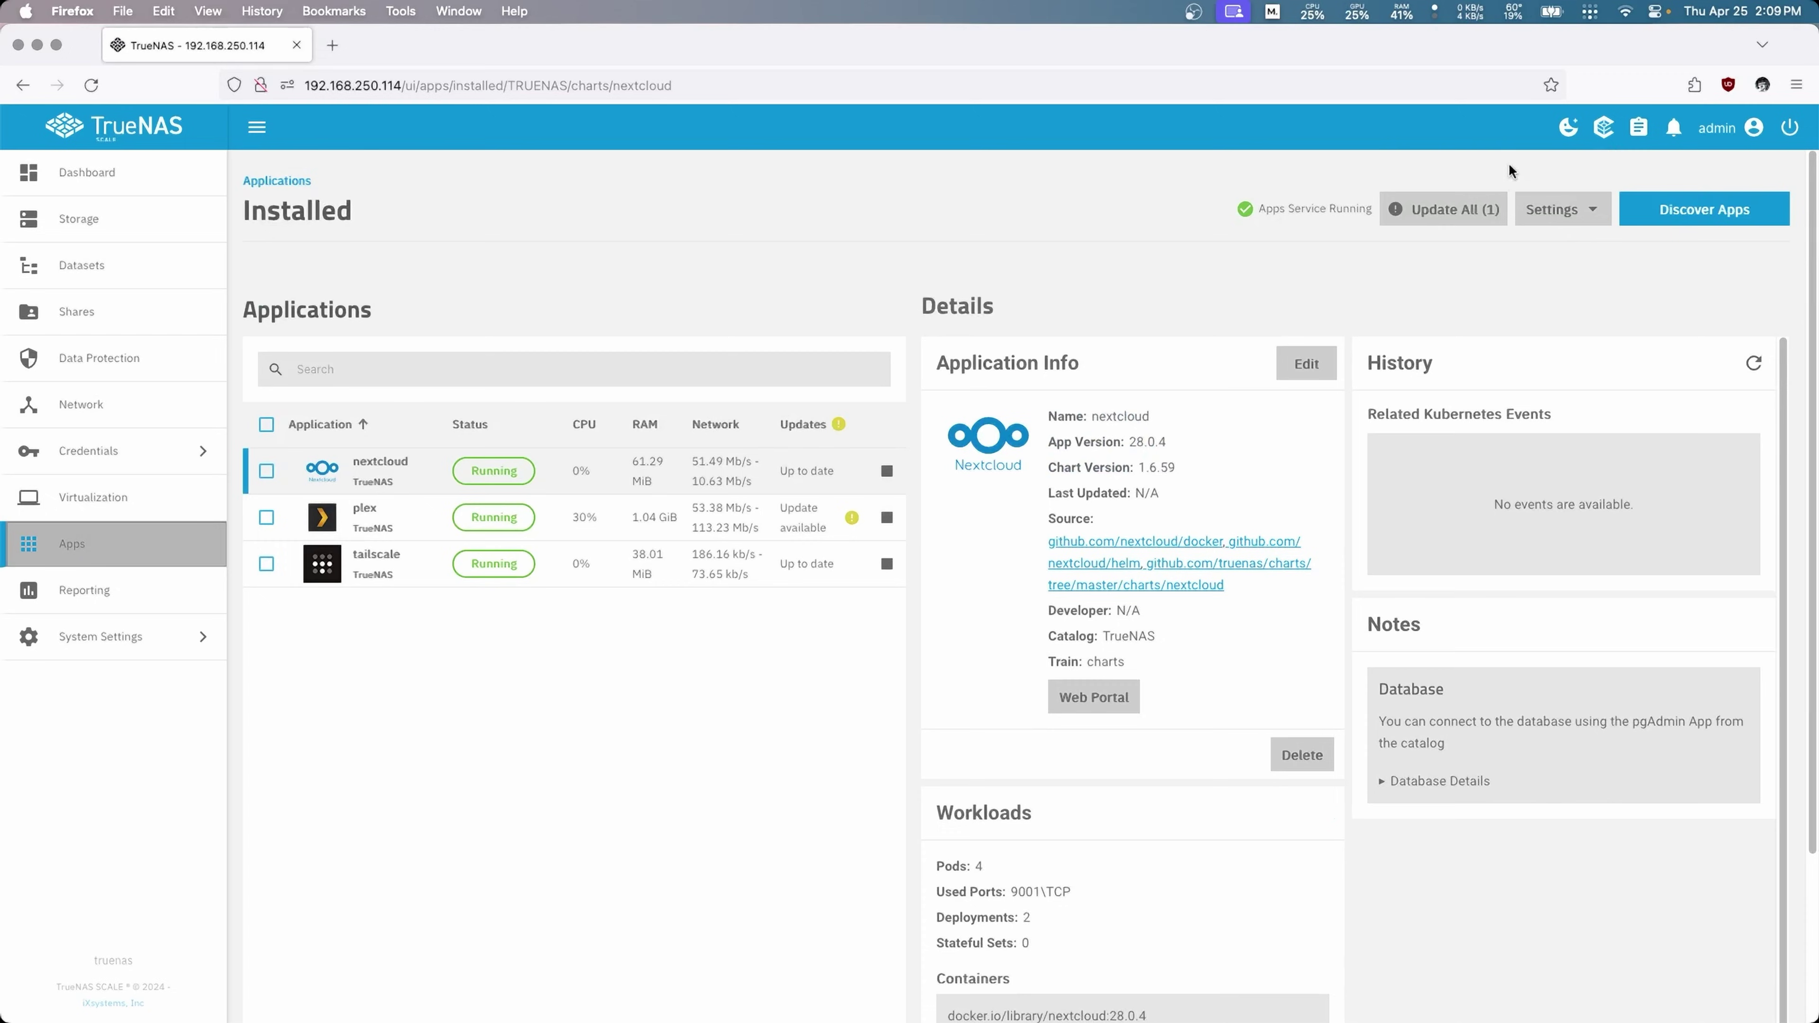
Step: Search Discover Apps for 'jellyfin' and open the Jellyfin app page
click(1704, 209)
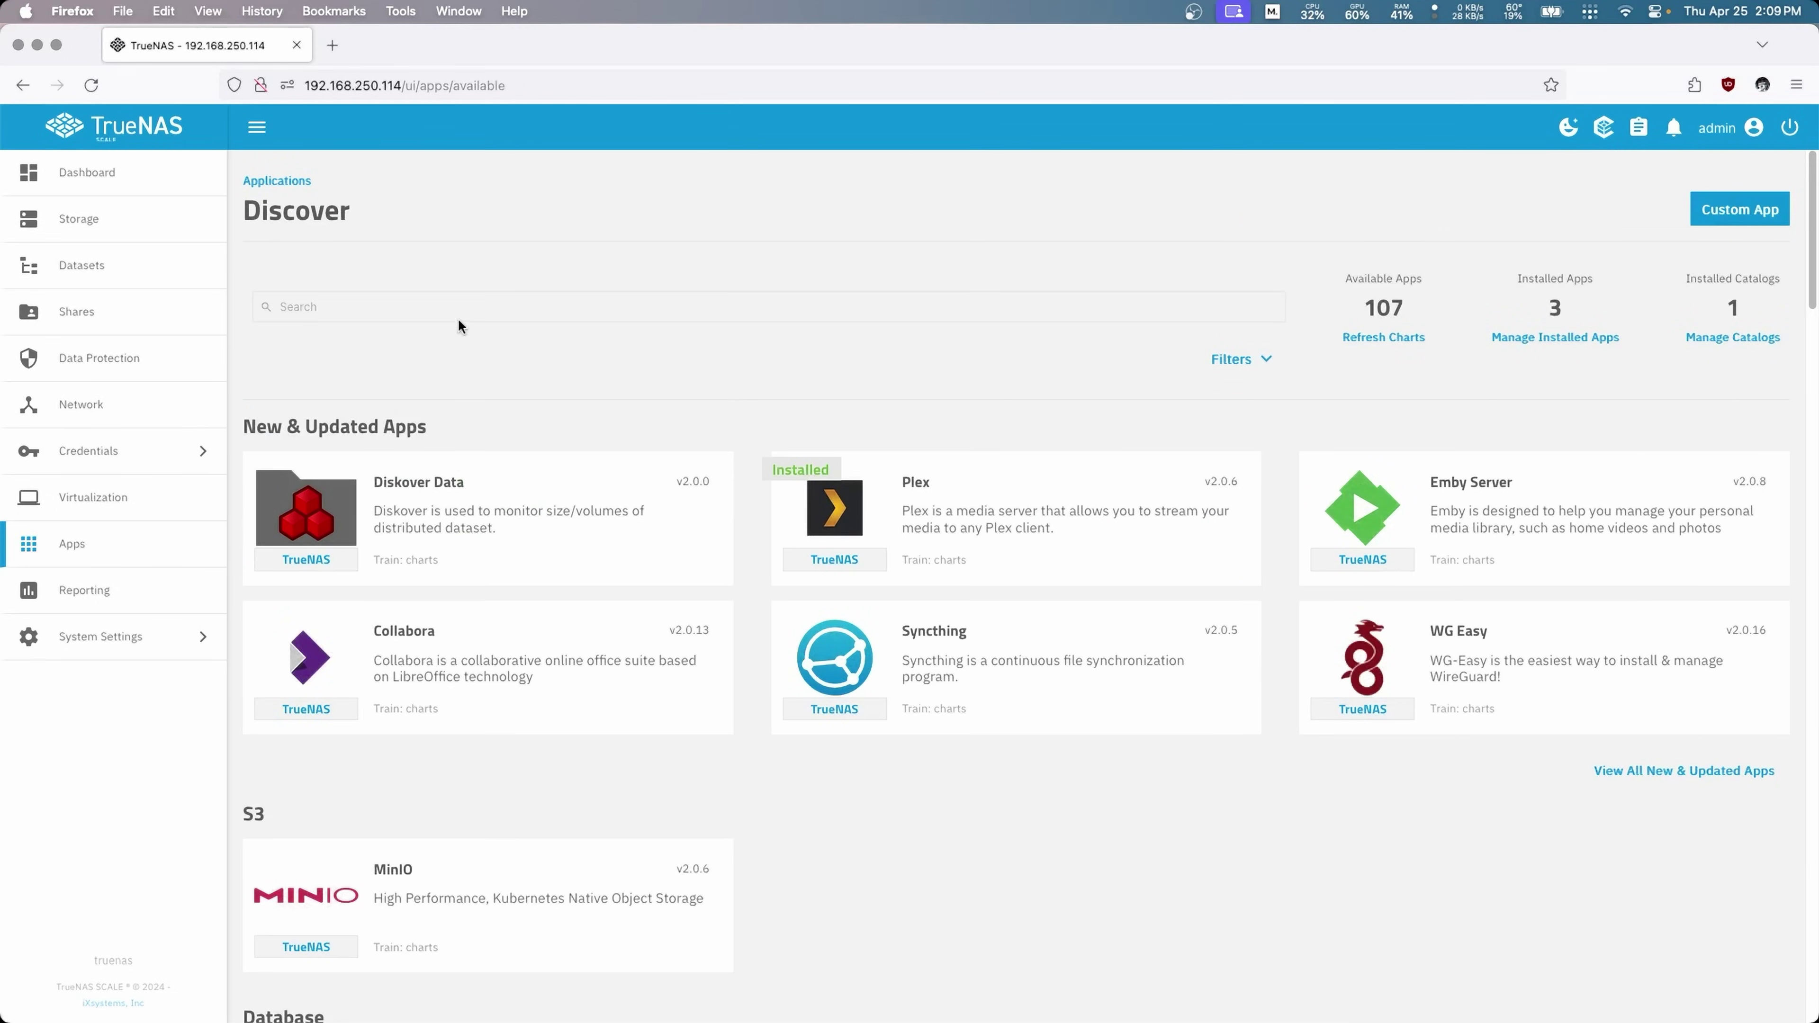
click(455, 306)
text(jellyfin)
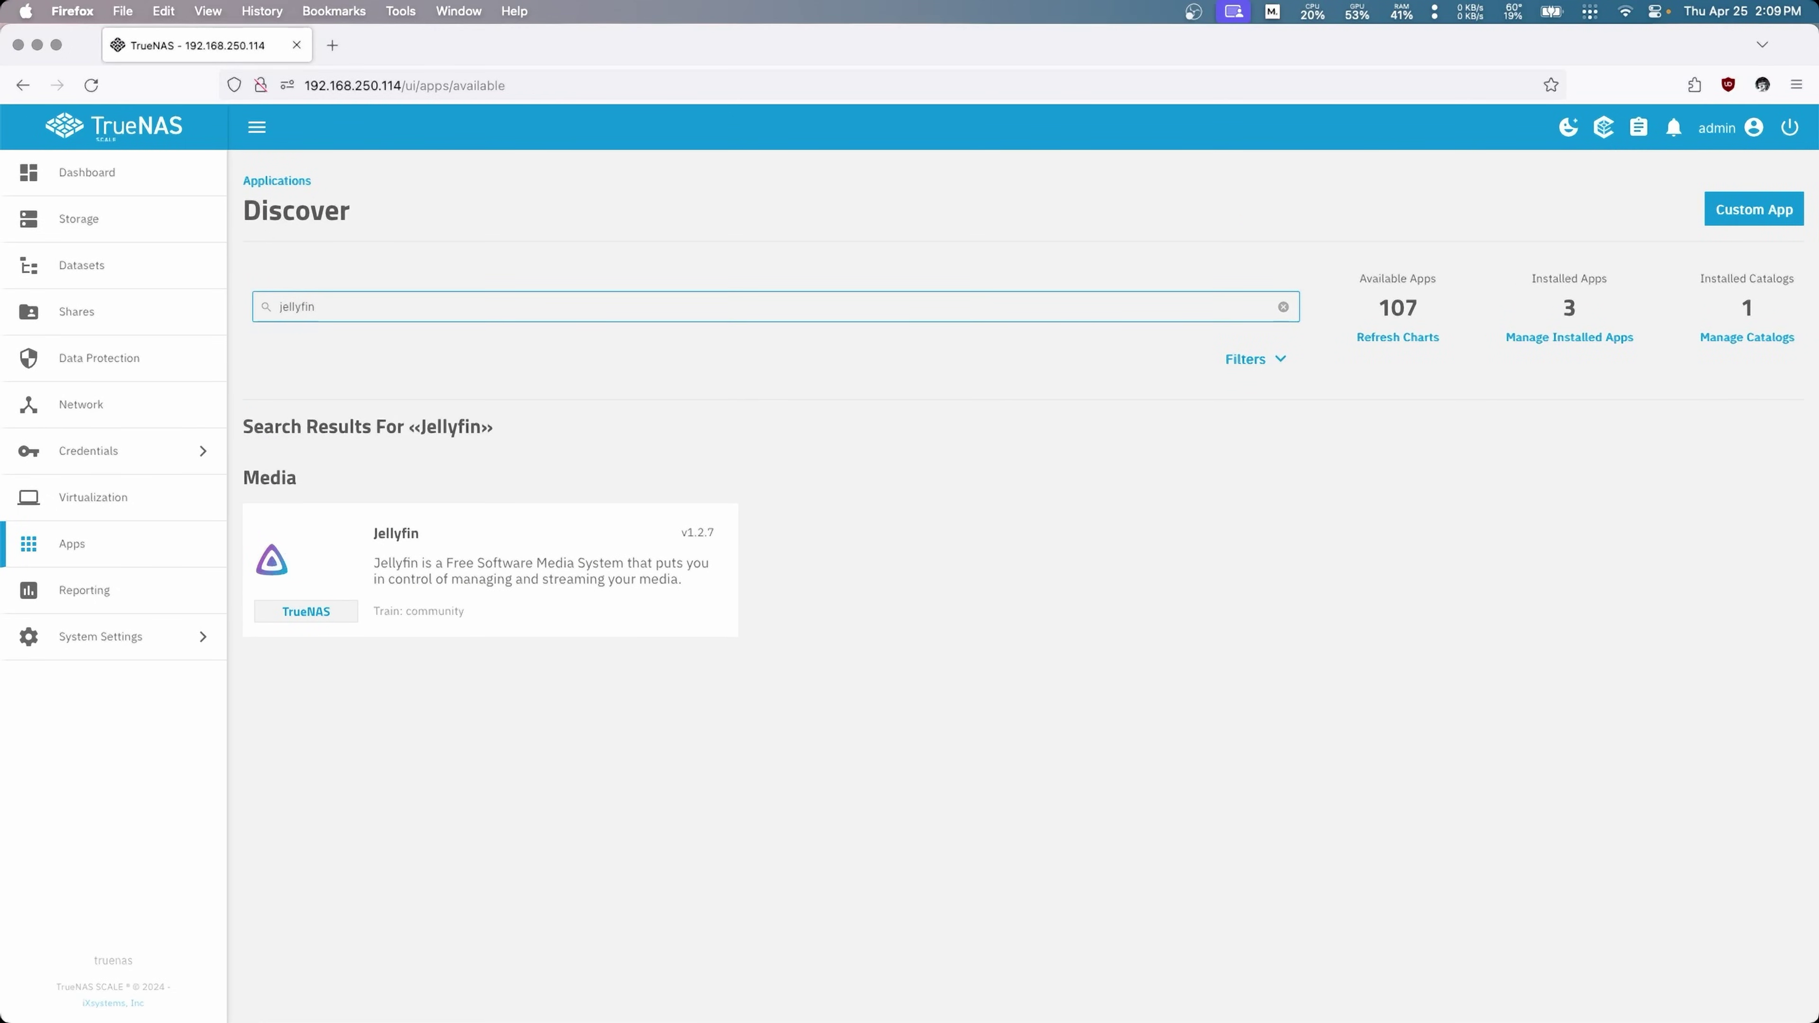
click(305, 566)
Step: Start the Jellyfin install, confirm and agree to the notice, and review the install form
click(362, 444)
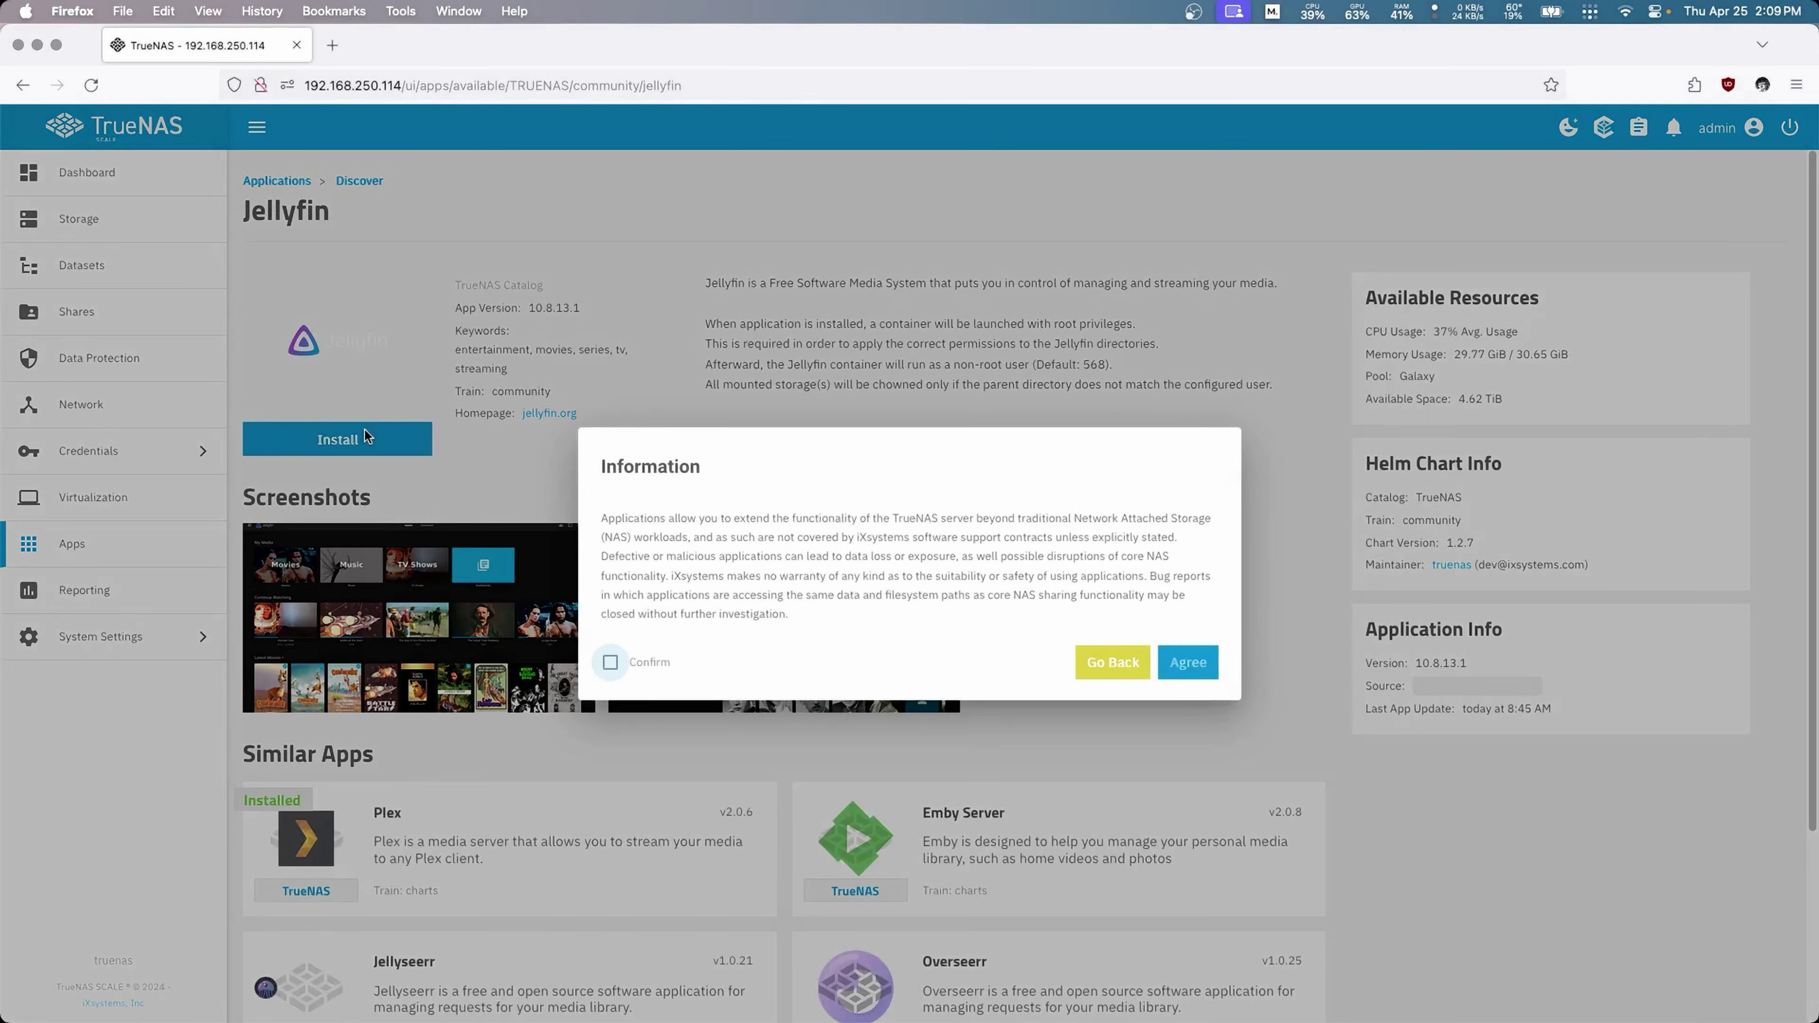
click(610, 662)
click(1178, 666)
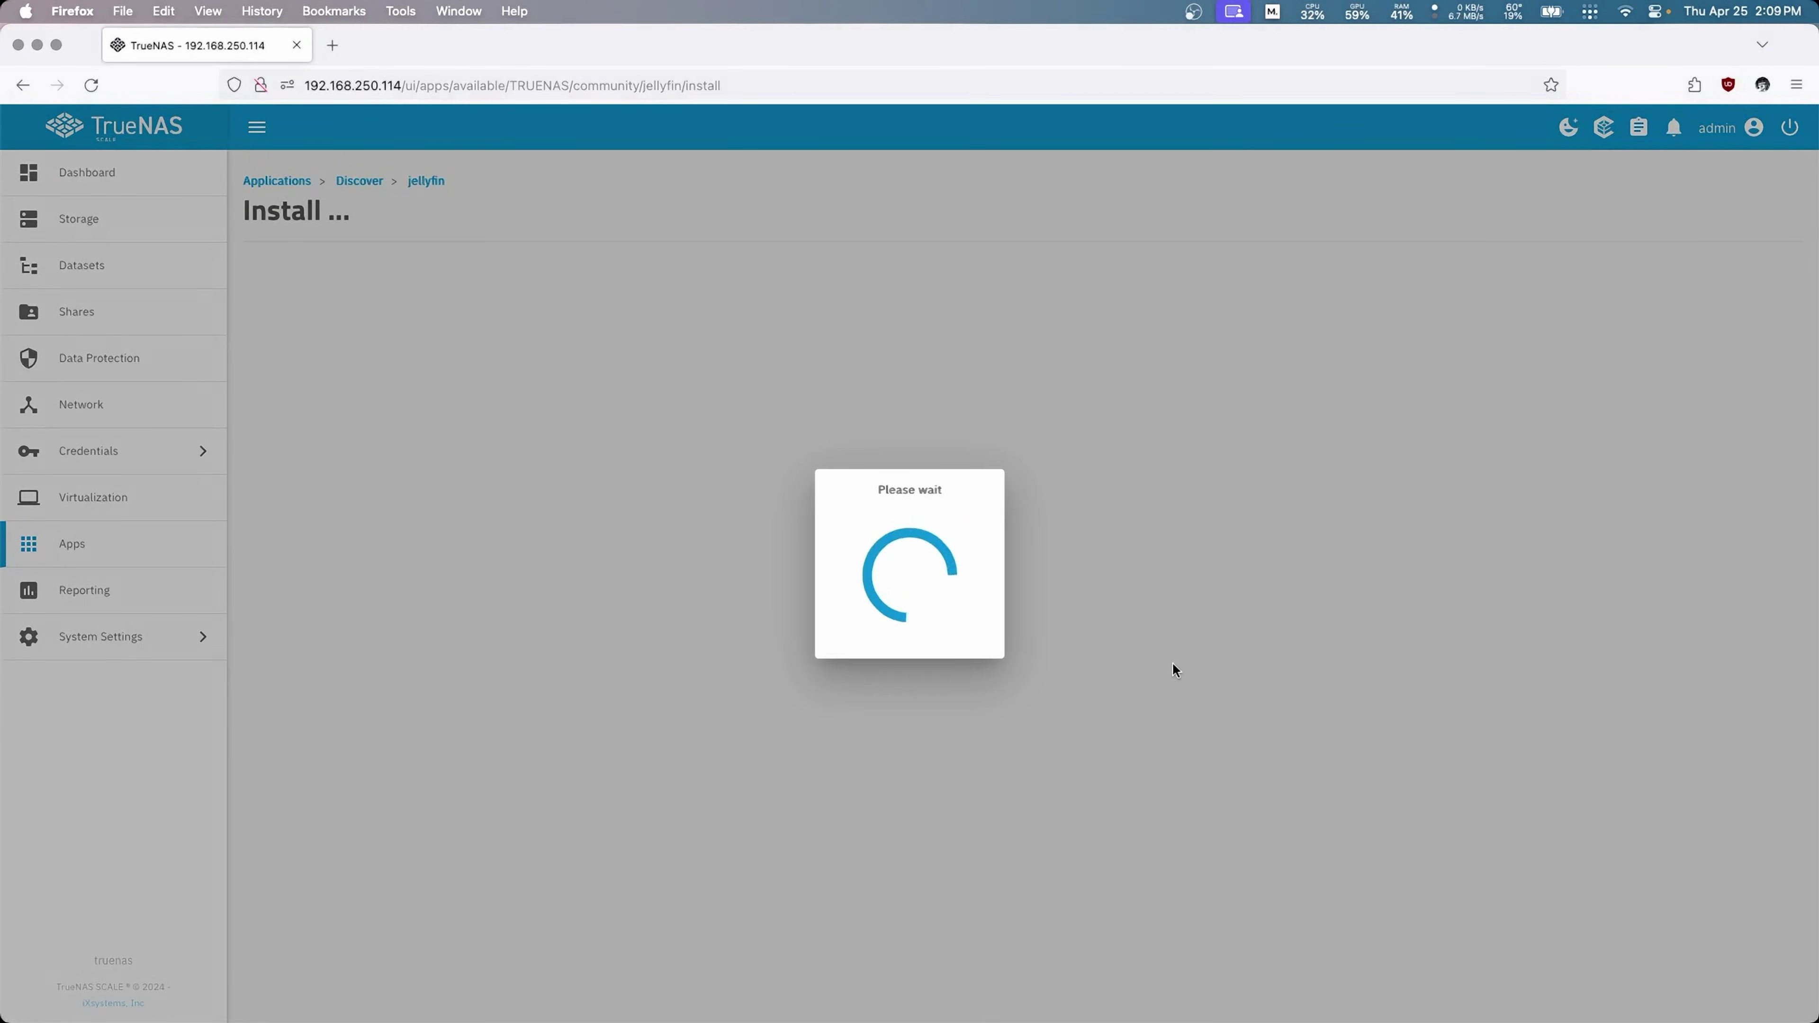
scroll(466, 595, down, 5)
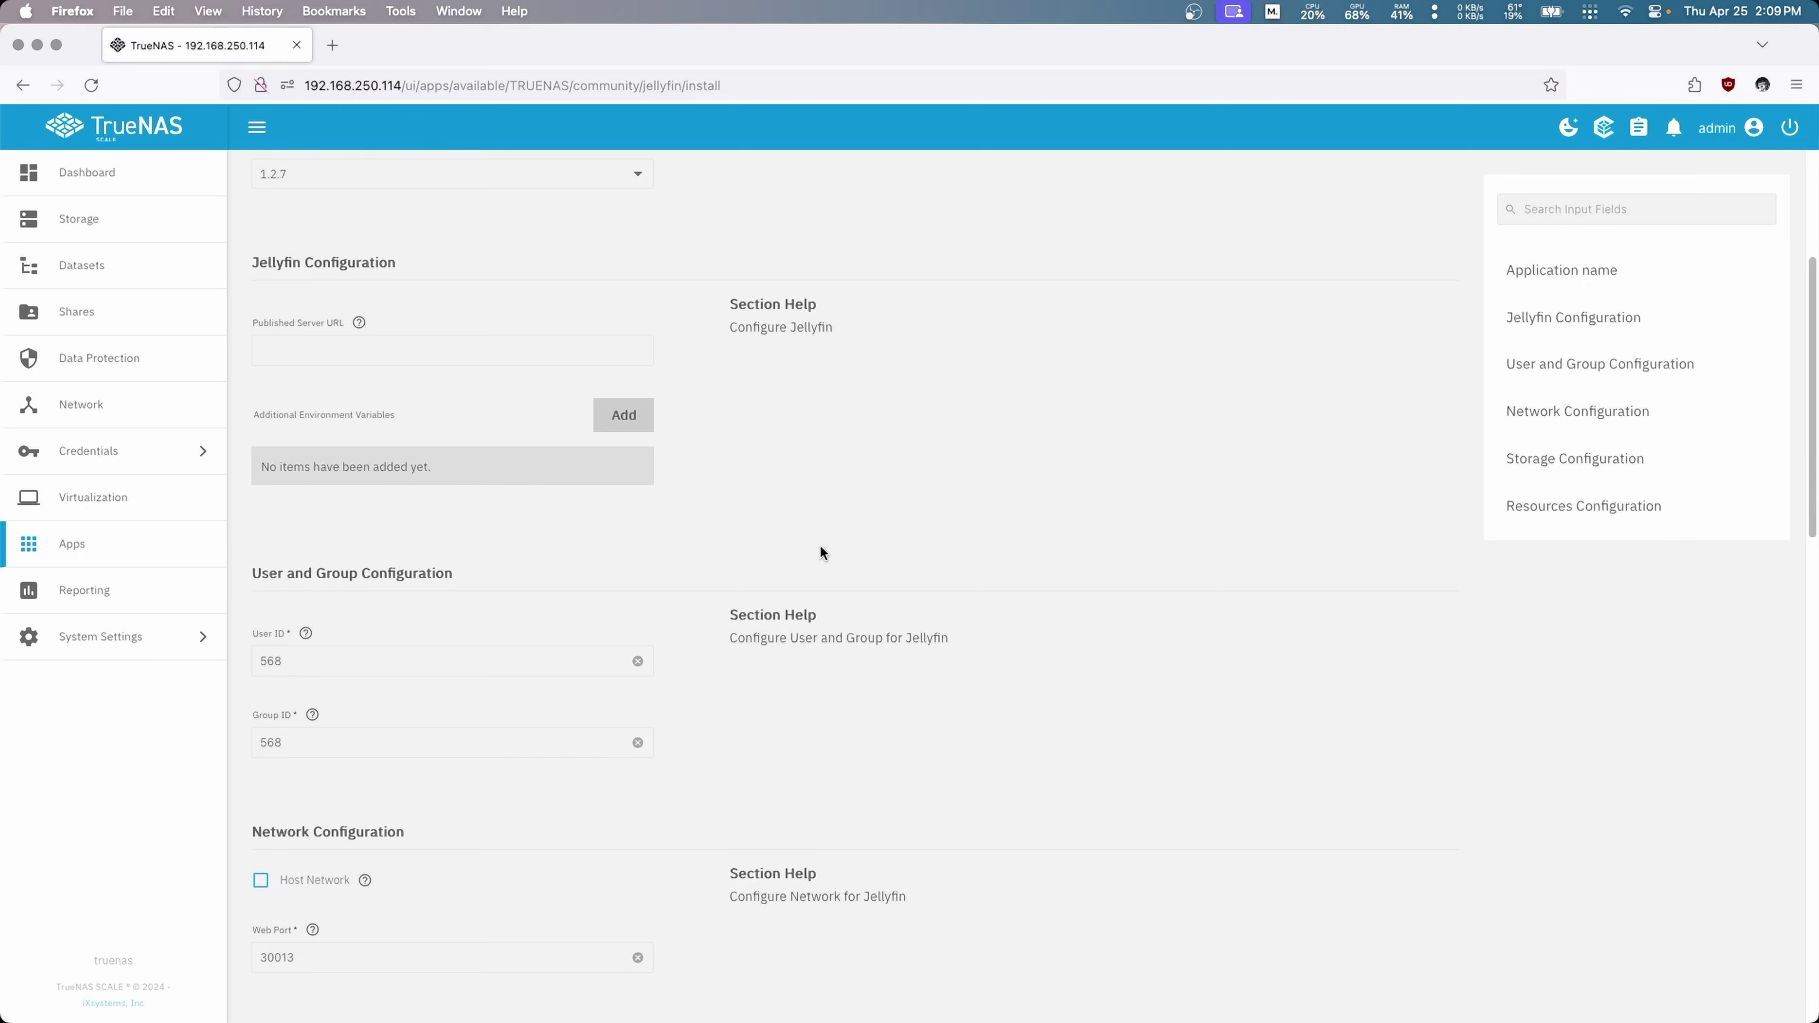
scroll(819, 551, down, 15)
scroll(791, 410, up, 3)
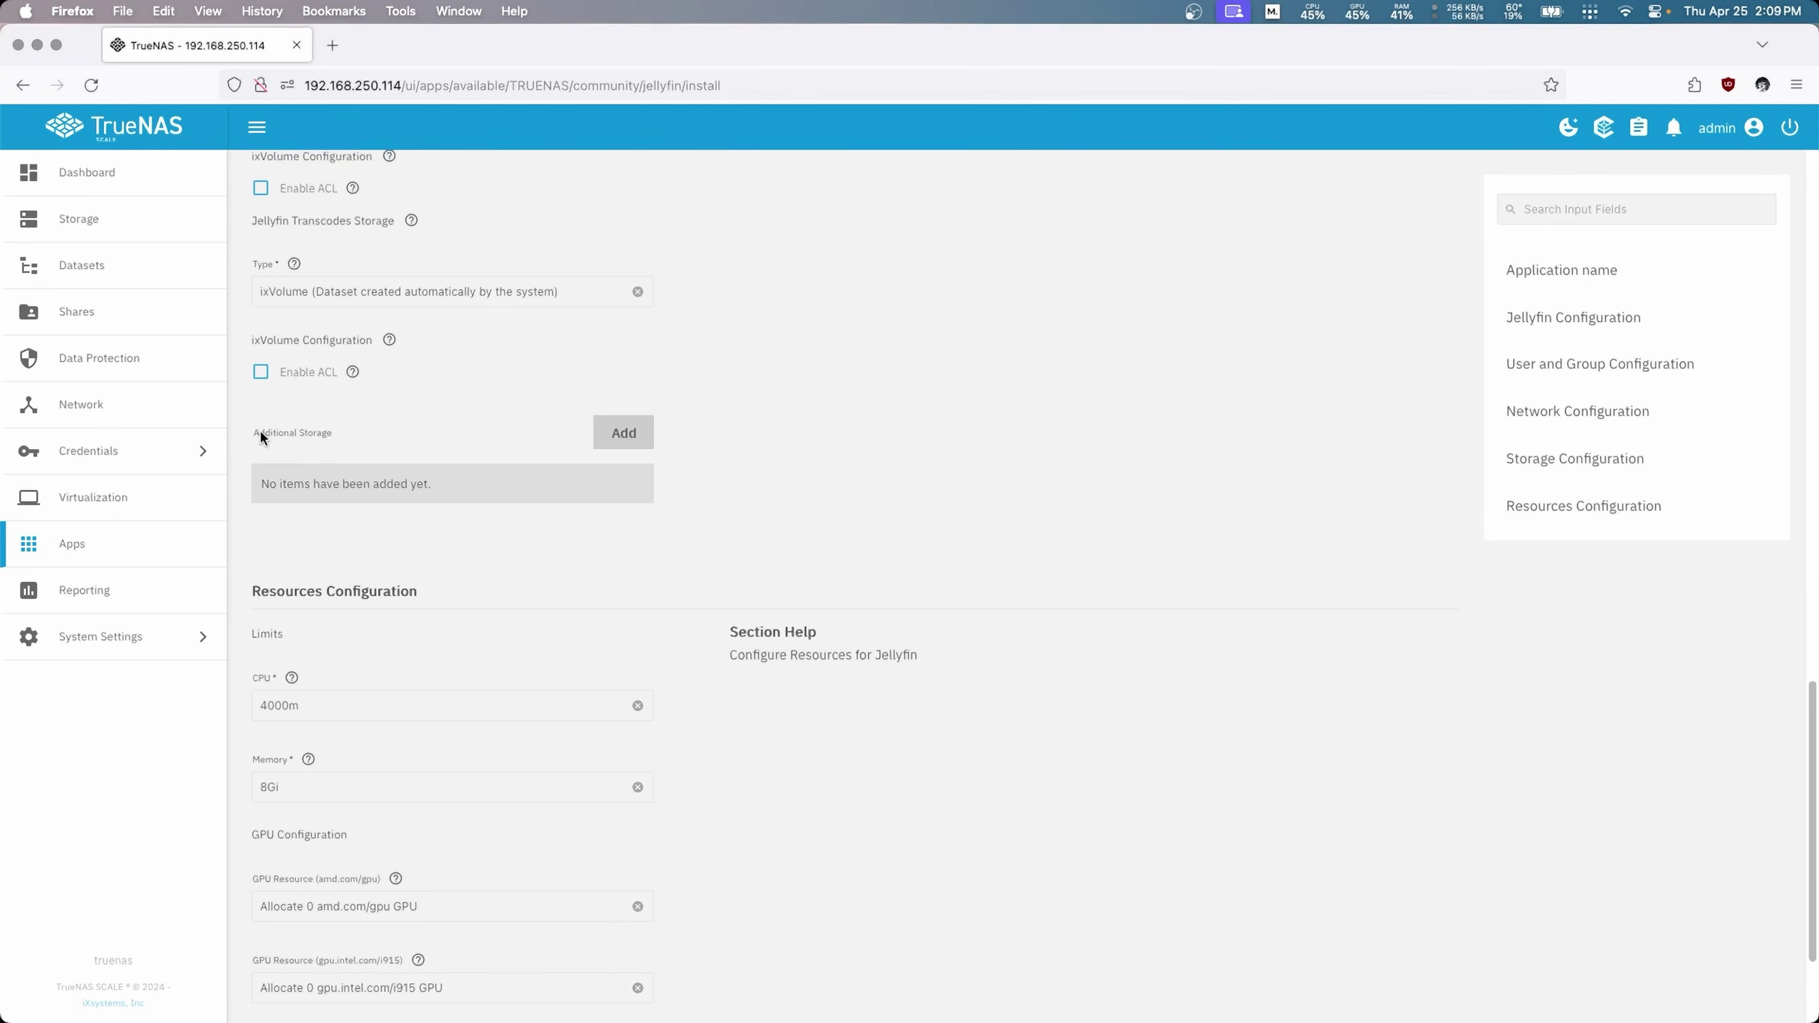
Step: Add an SMB Share storage entry with mount path /SMB, server truenas.local and share Plex
click(610, 444)
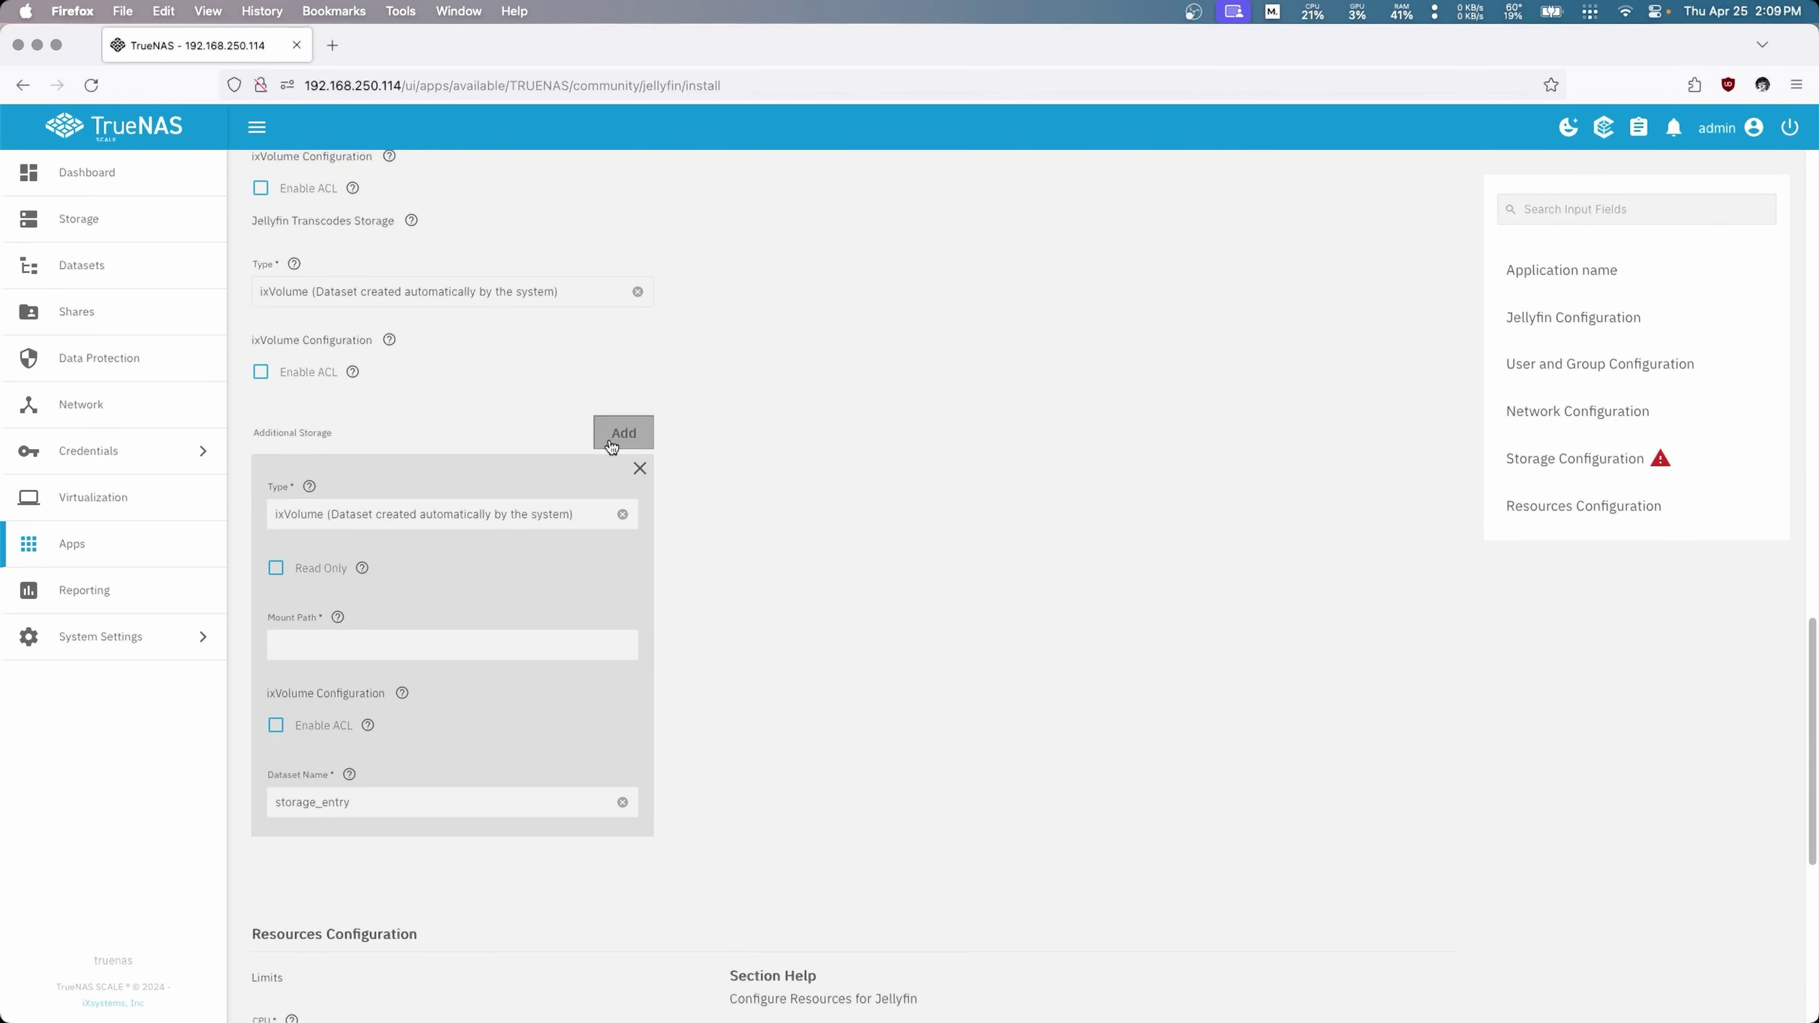
click(406, 510)
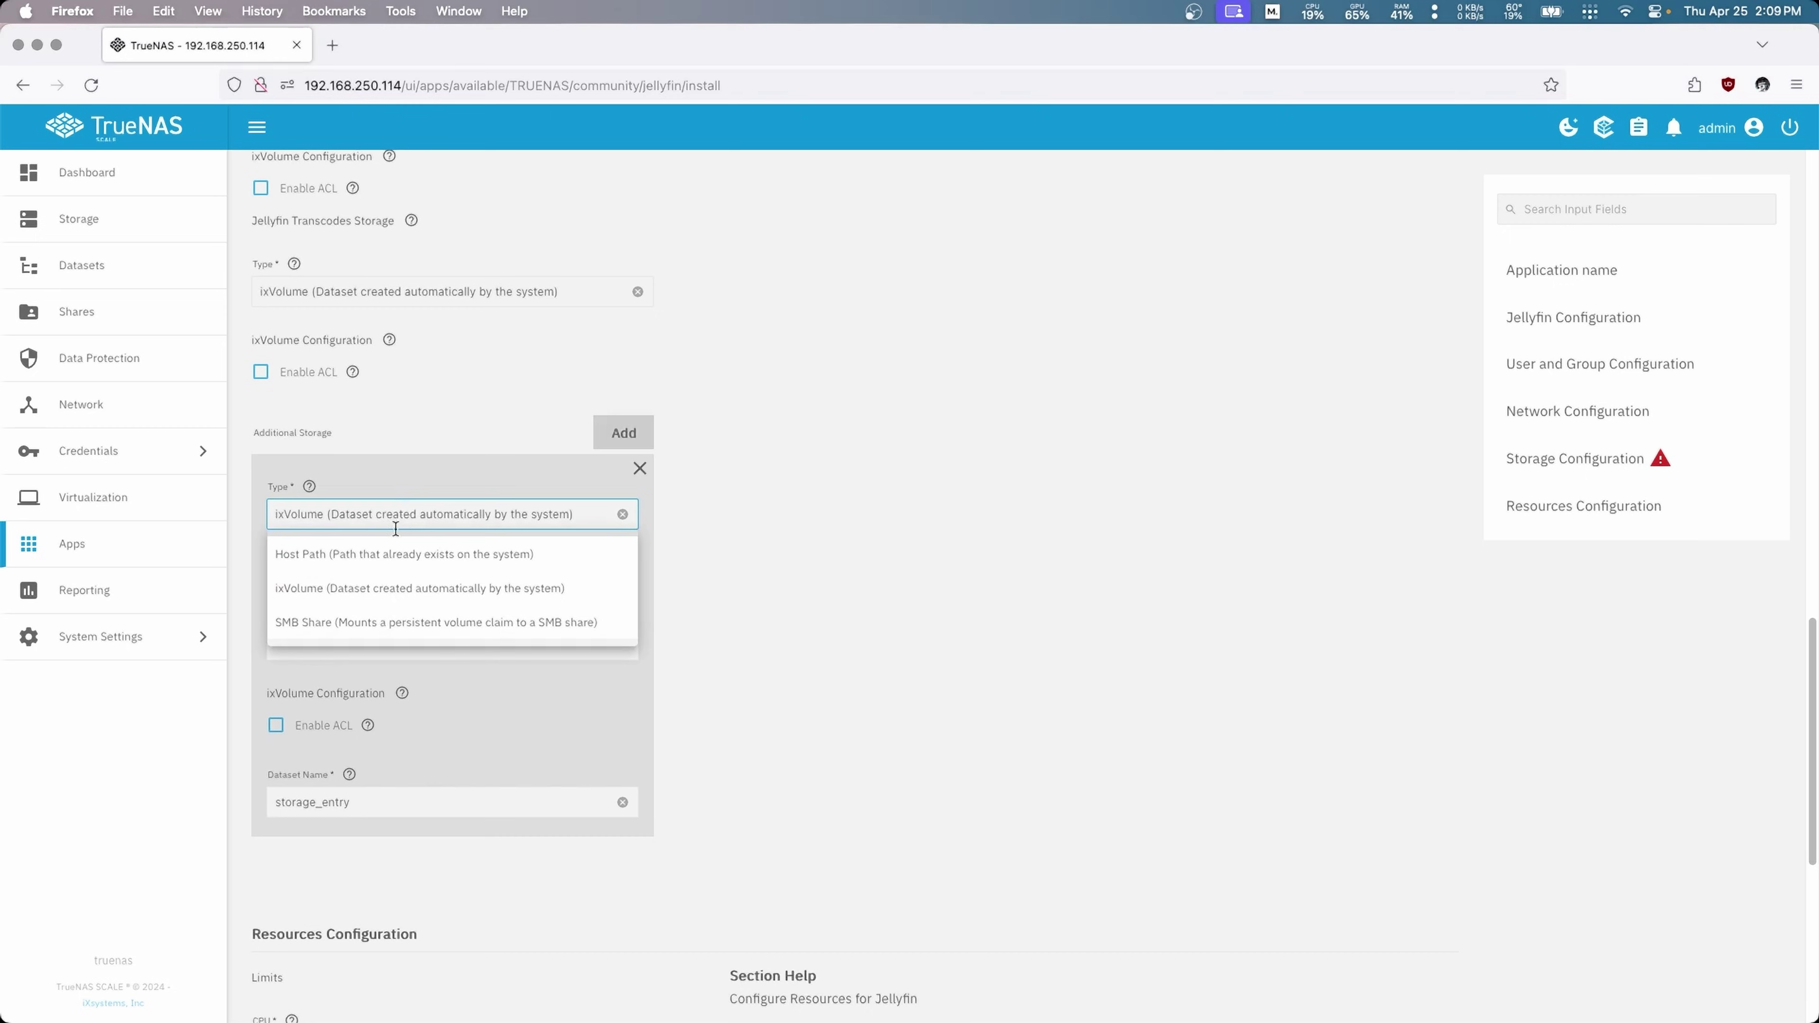
click(335, 625)
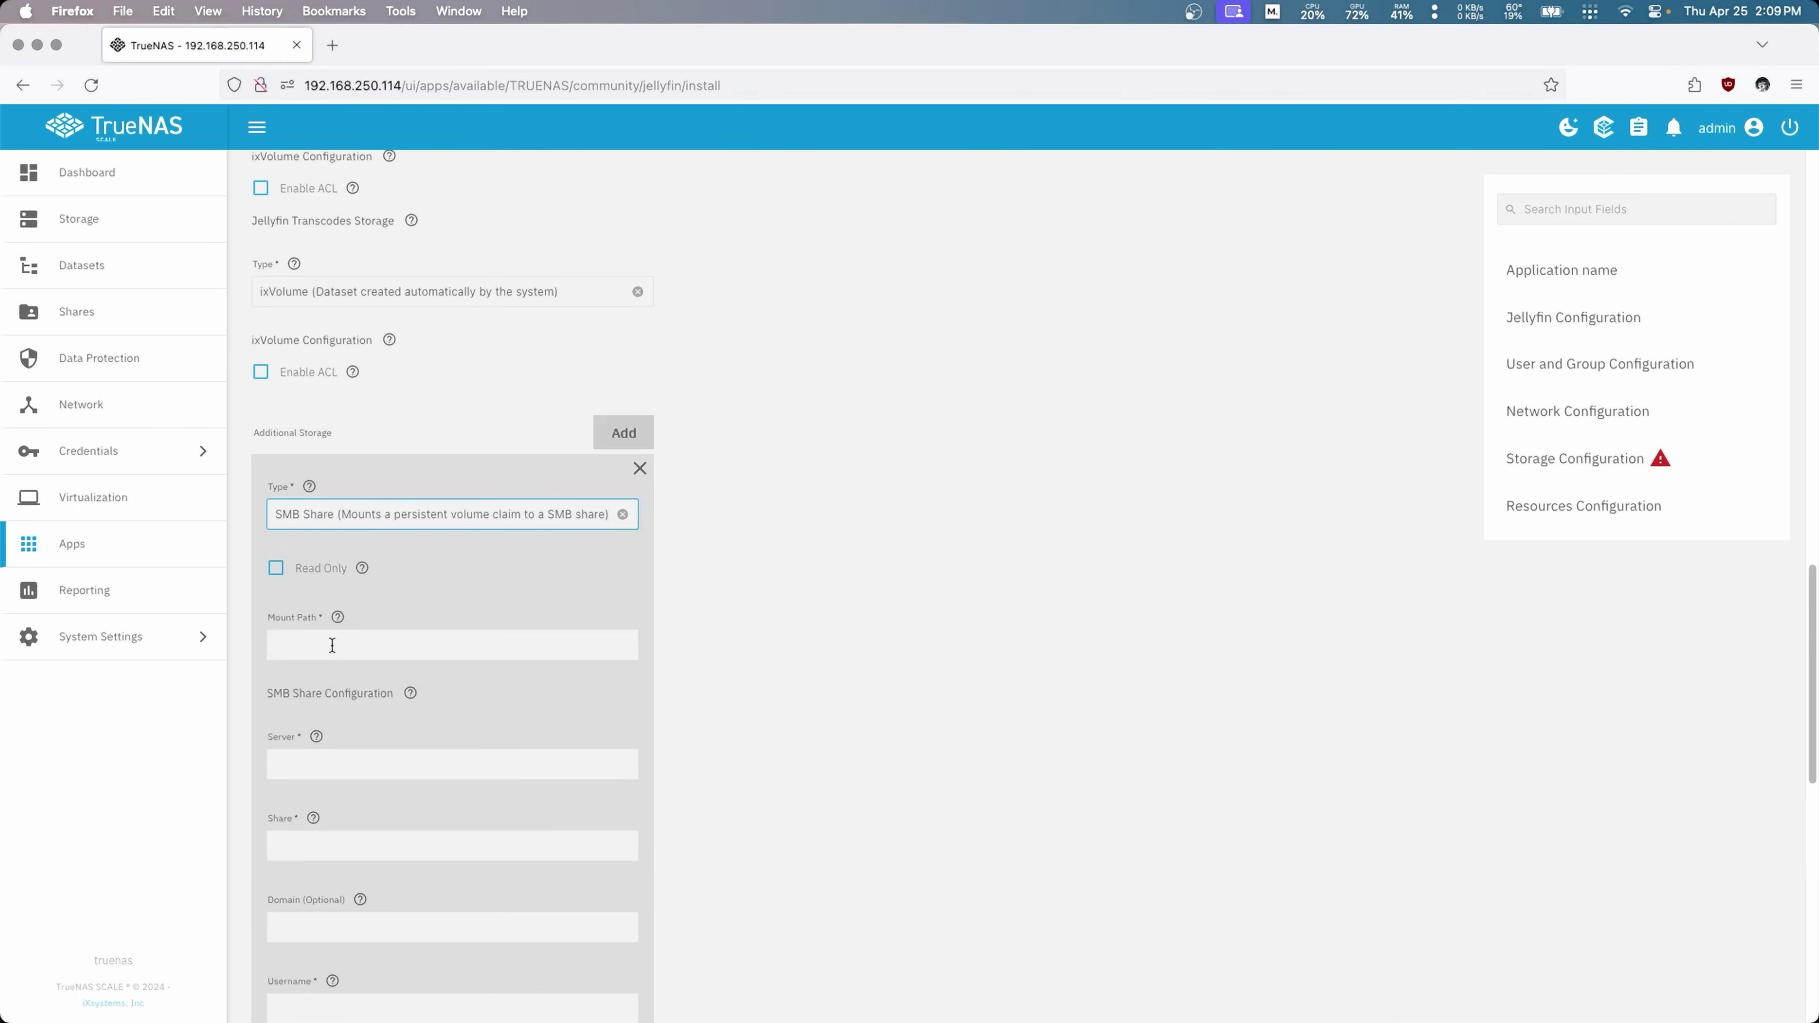
click(331, 645)
text(/S)
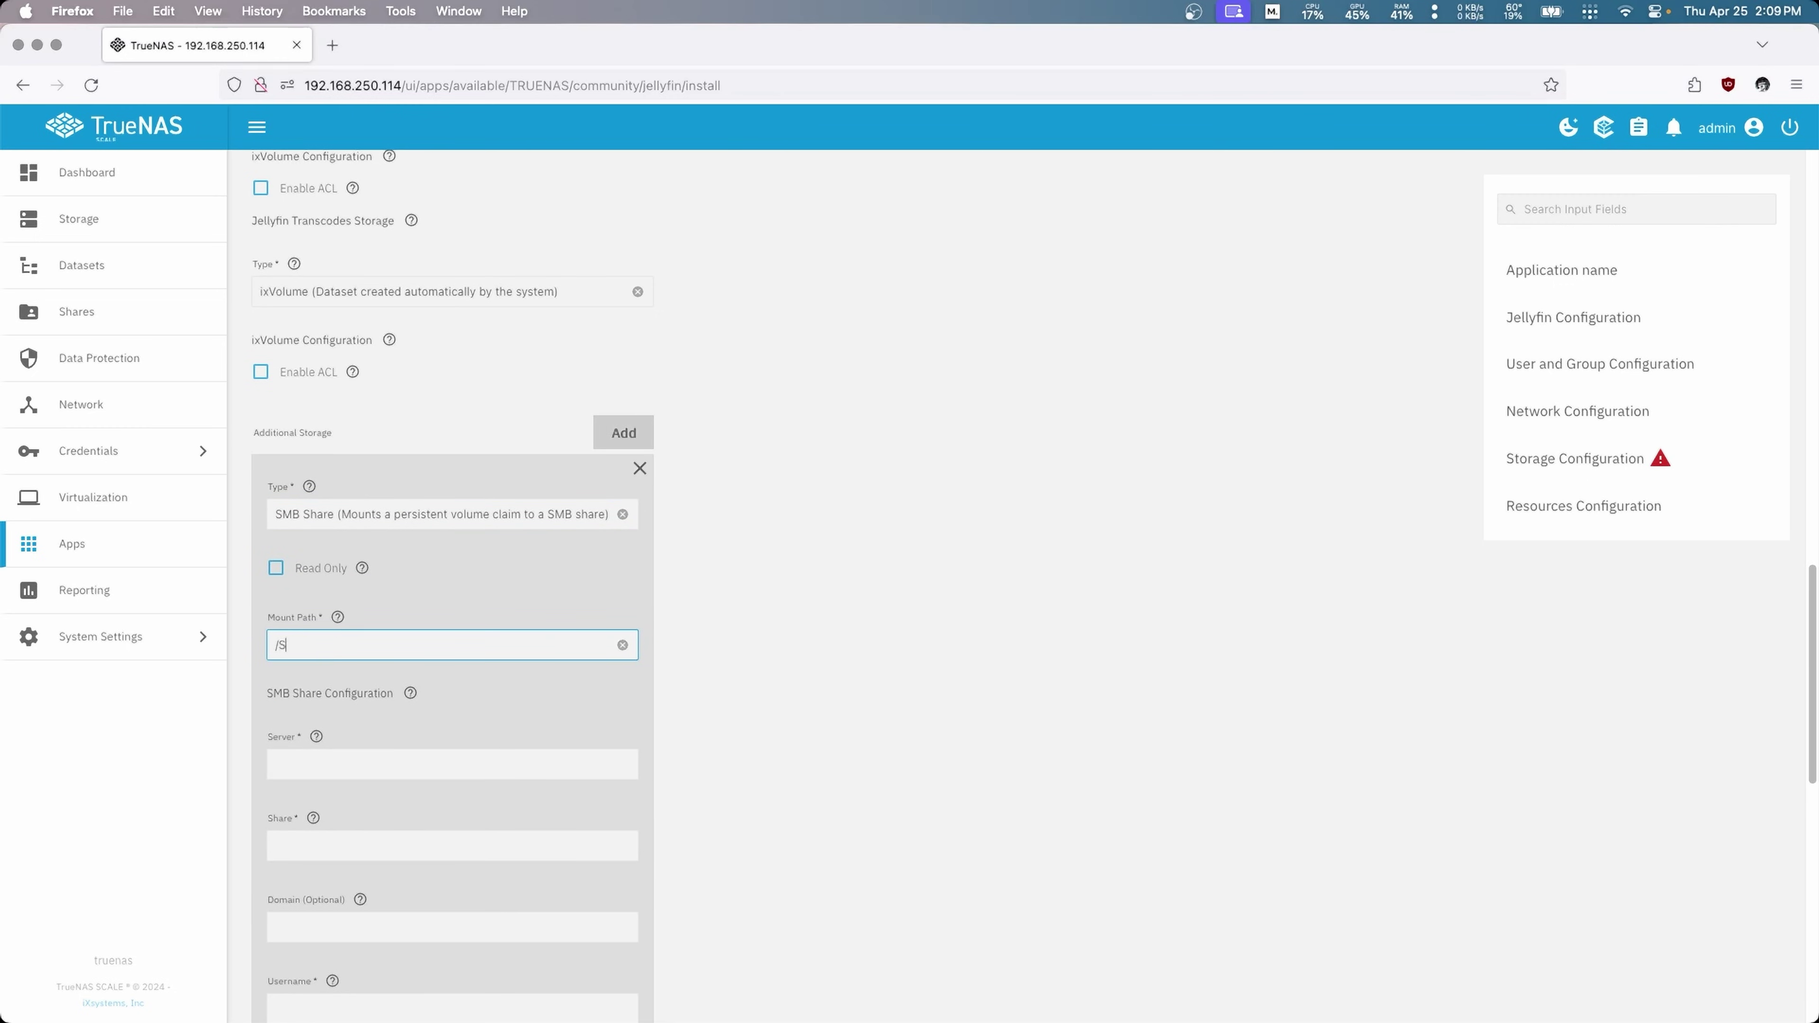
text(MB)
click(356, 765)
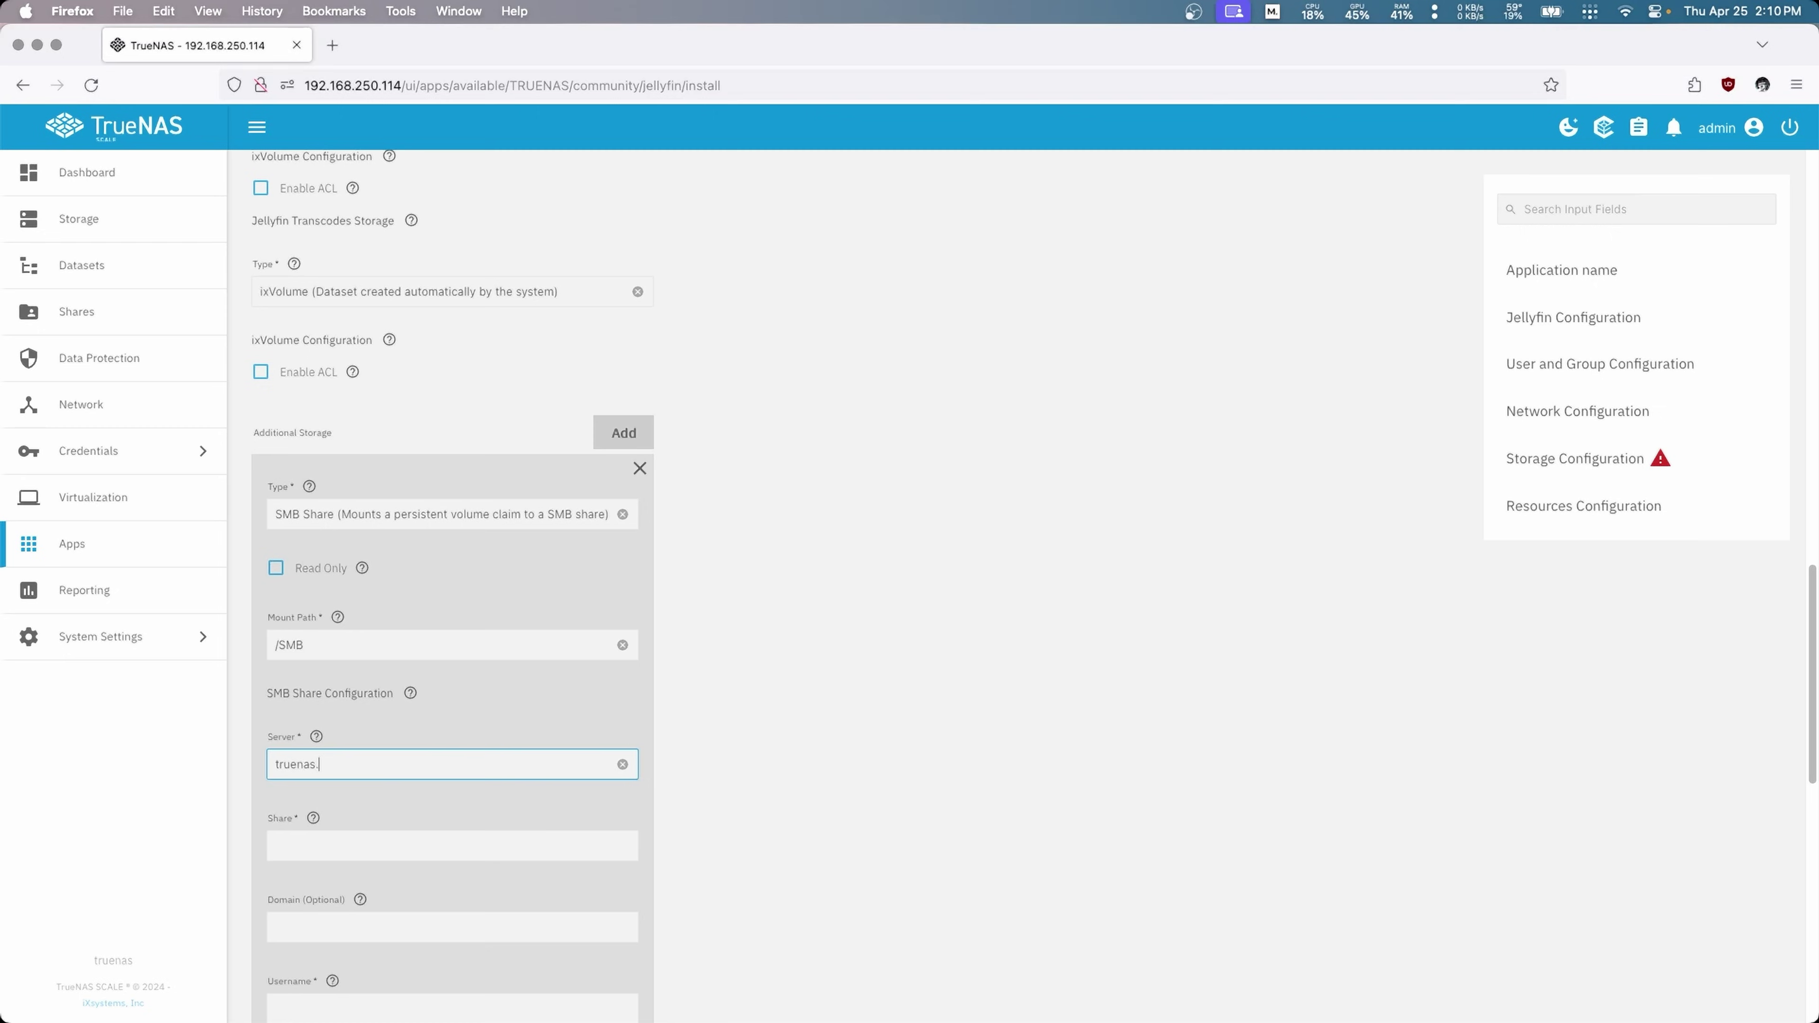
click(331, 841)
text(Plex)
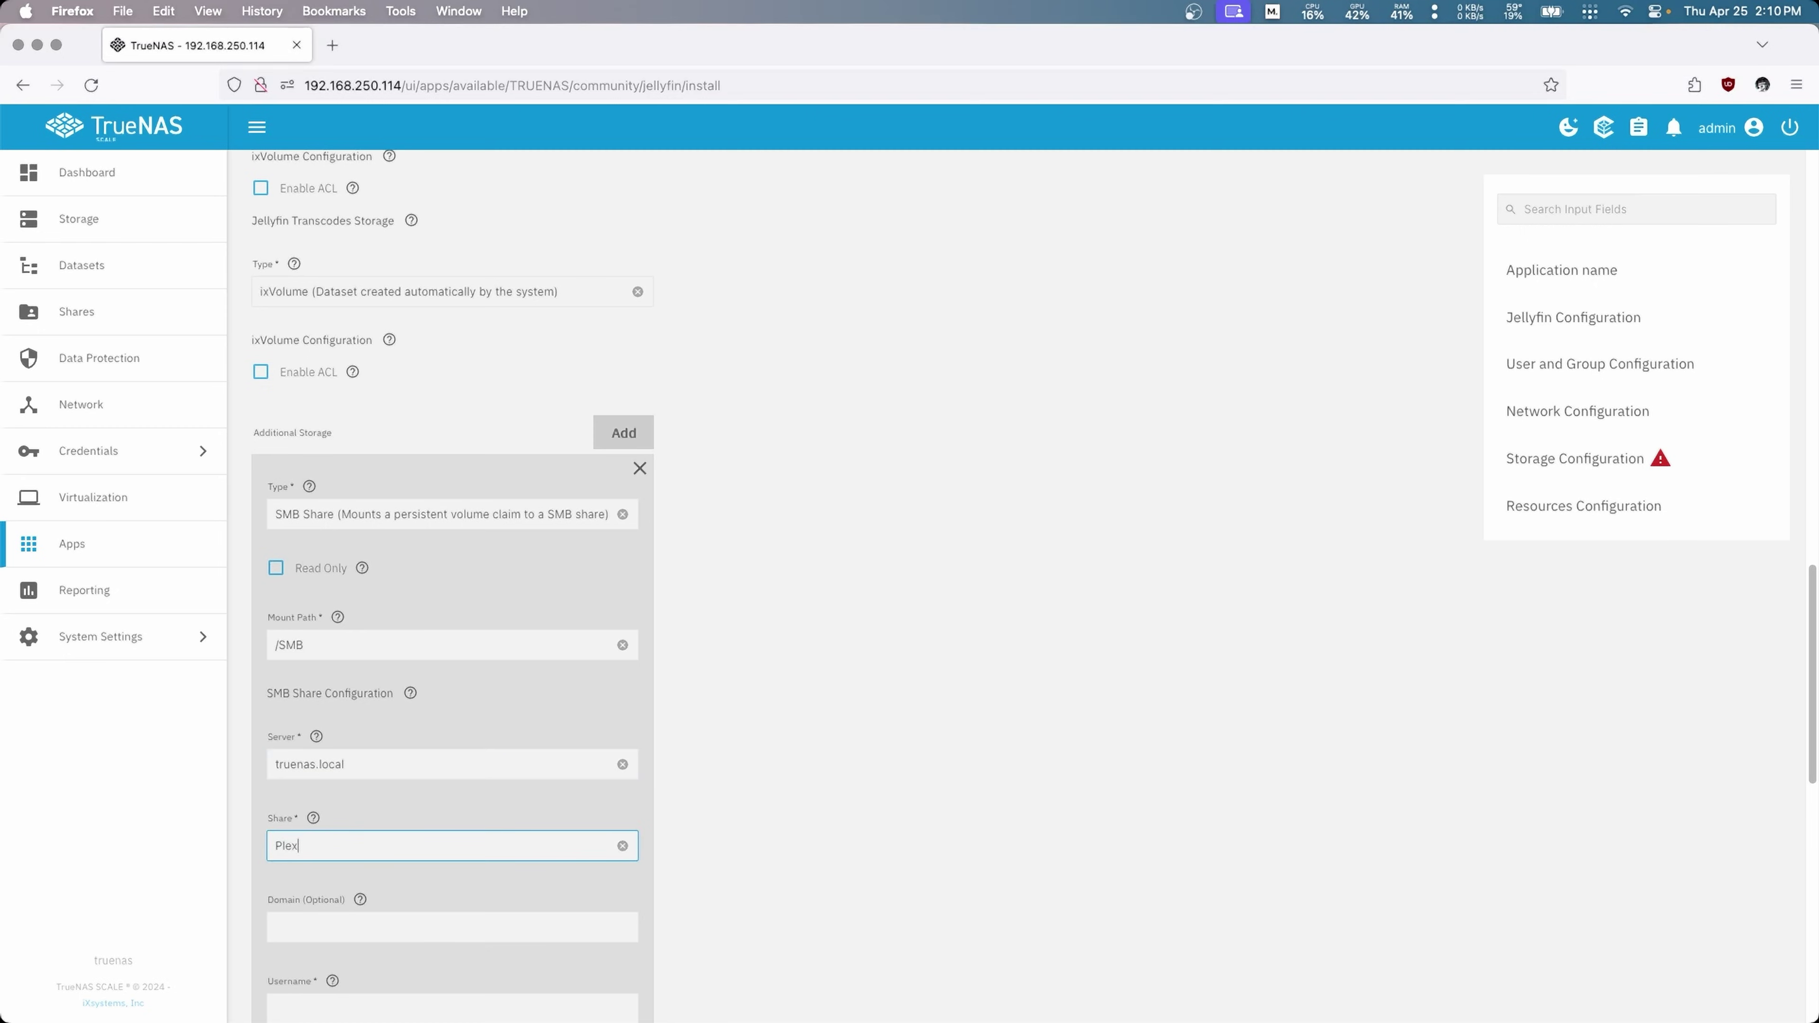
scroll(569, 802, down, 5)
Step: Enter the SMB share's username and password
click(386, 697)
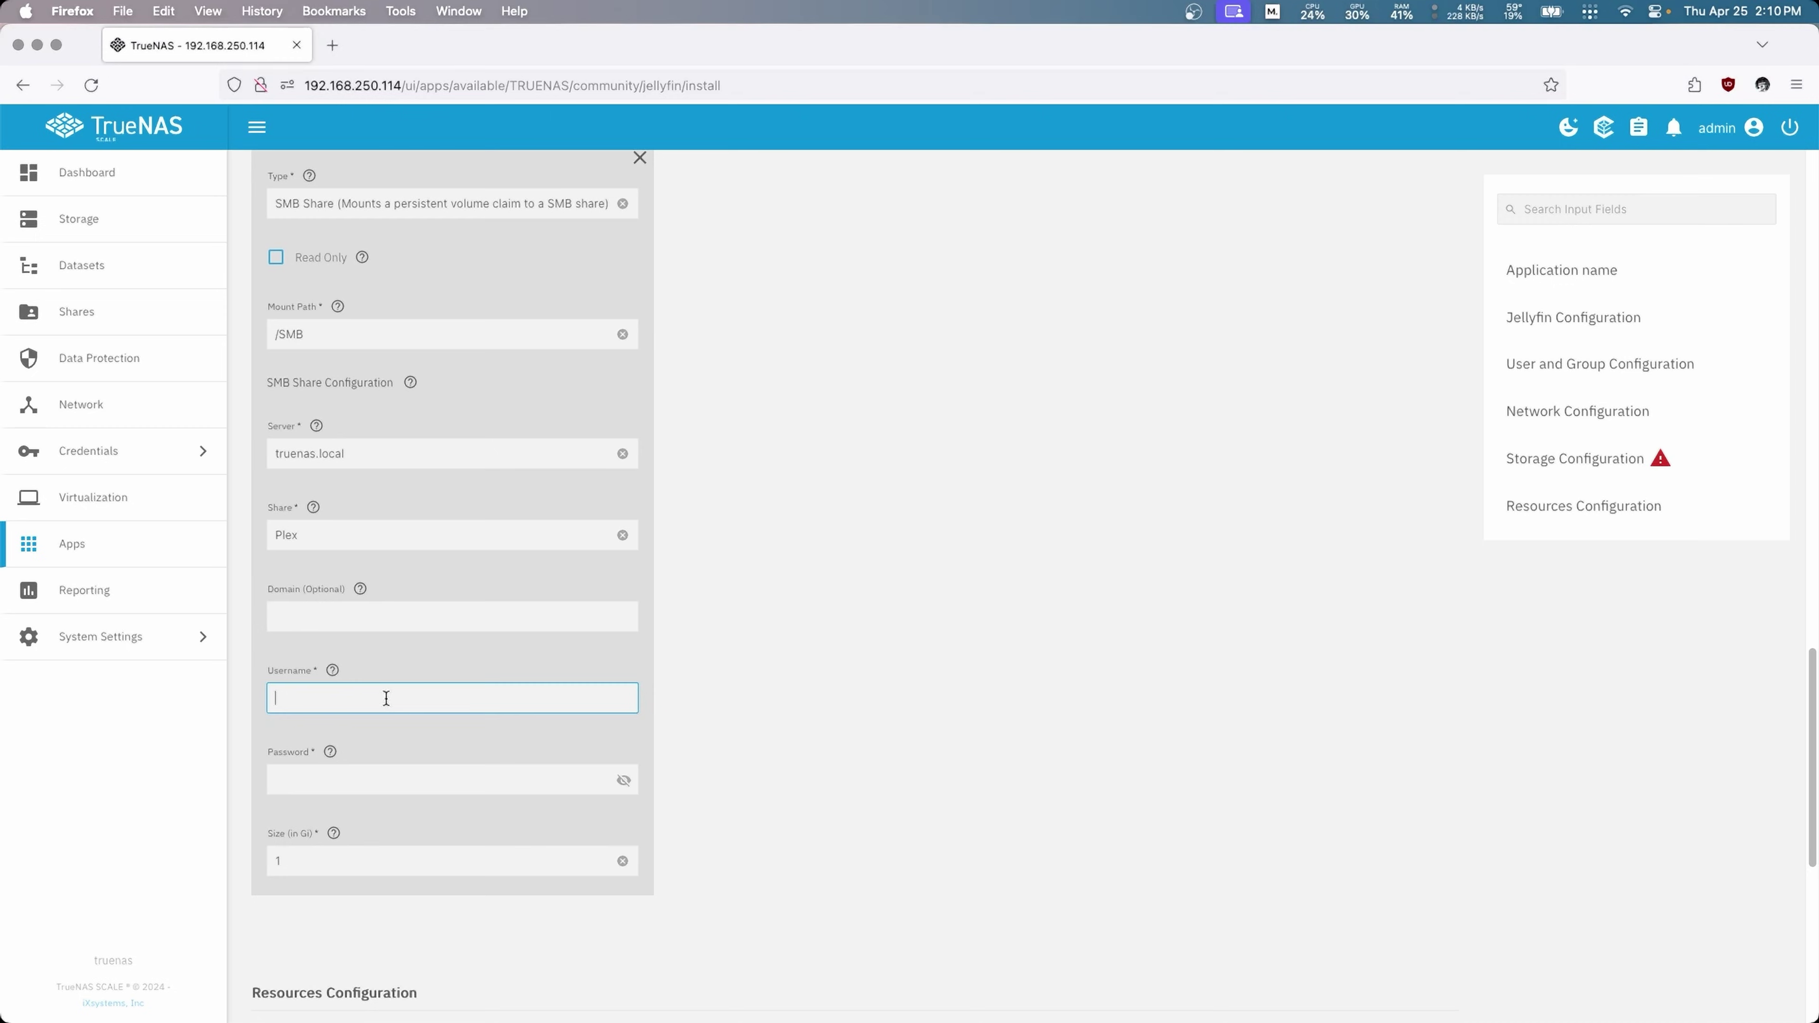
text(banonymous)
click(311, 779)
text(***)
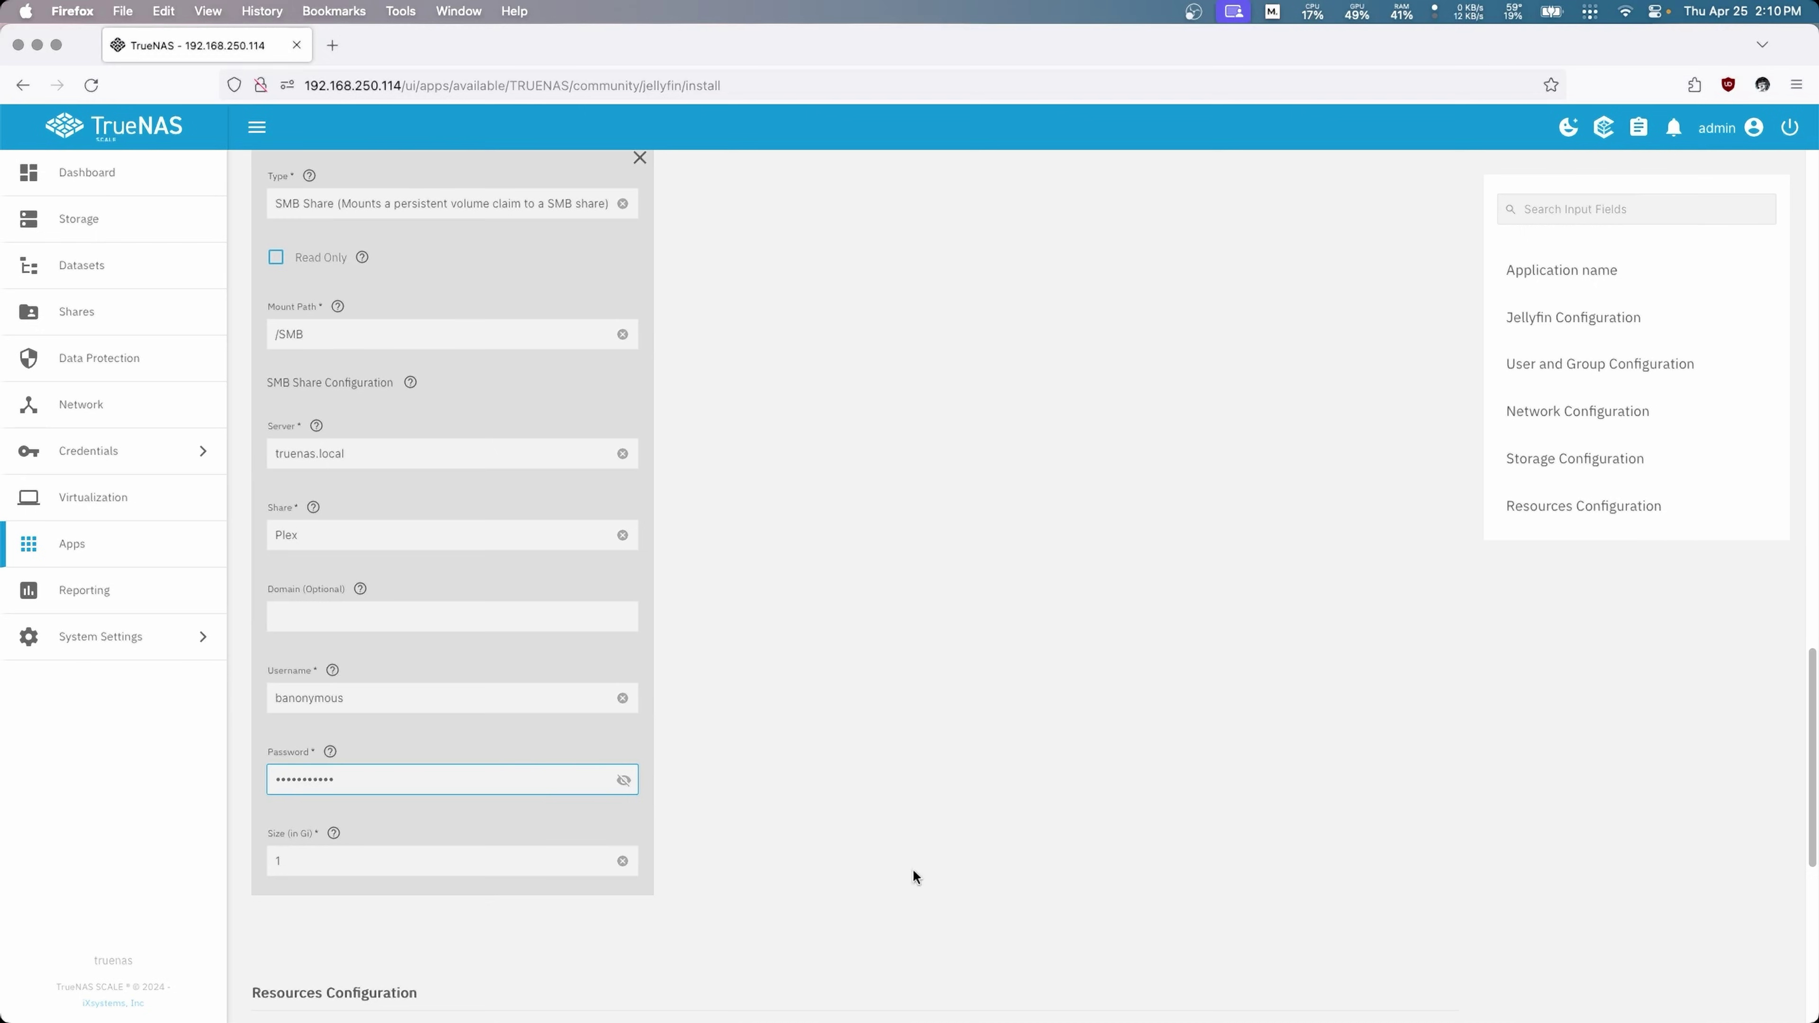
click(654, 788)
scroll(658, 782, down, 8)
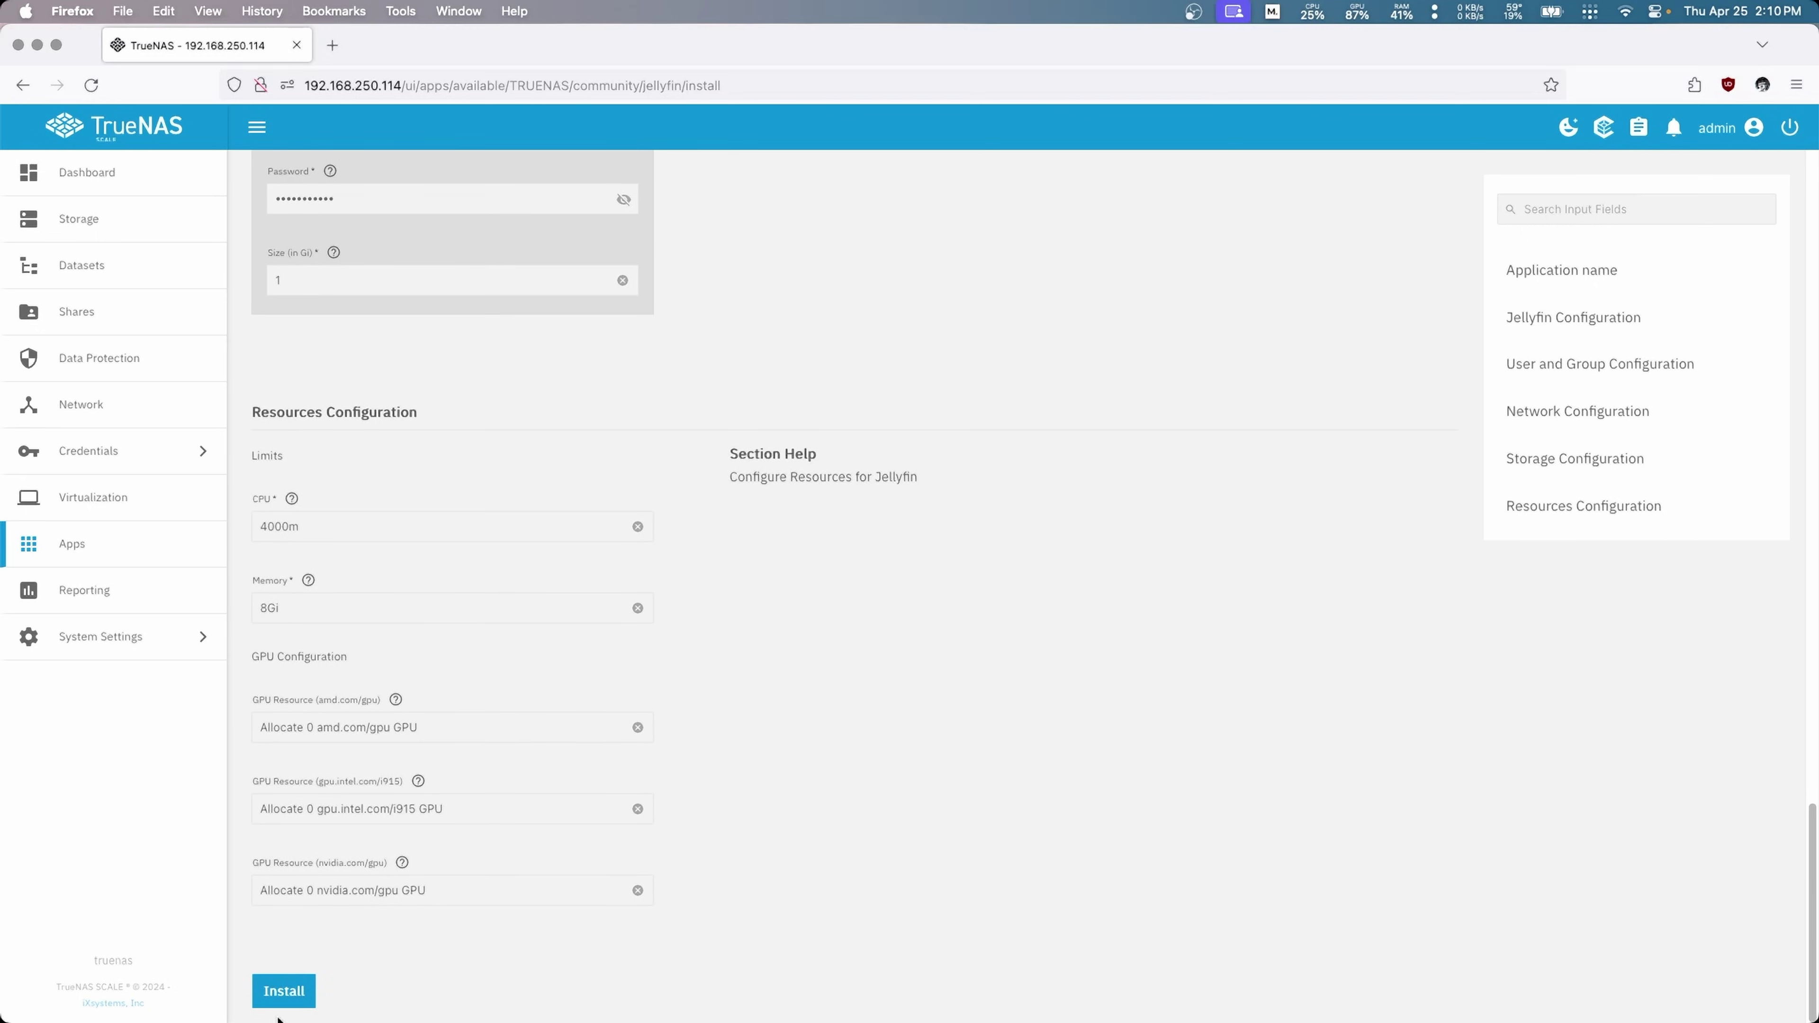
Step: Install Jellyfin with the configured settings and wait for it to show Running
click(281, 999)
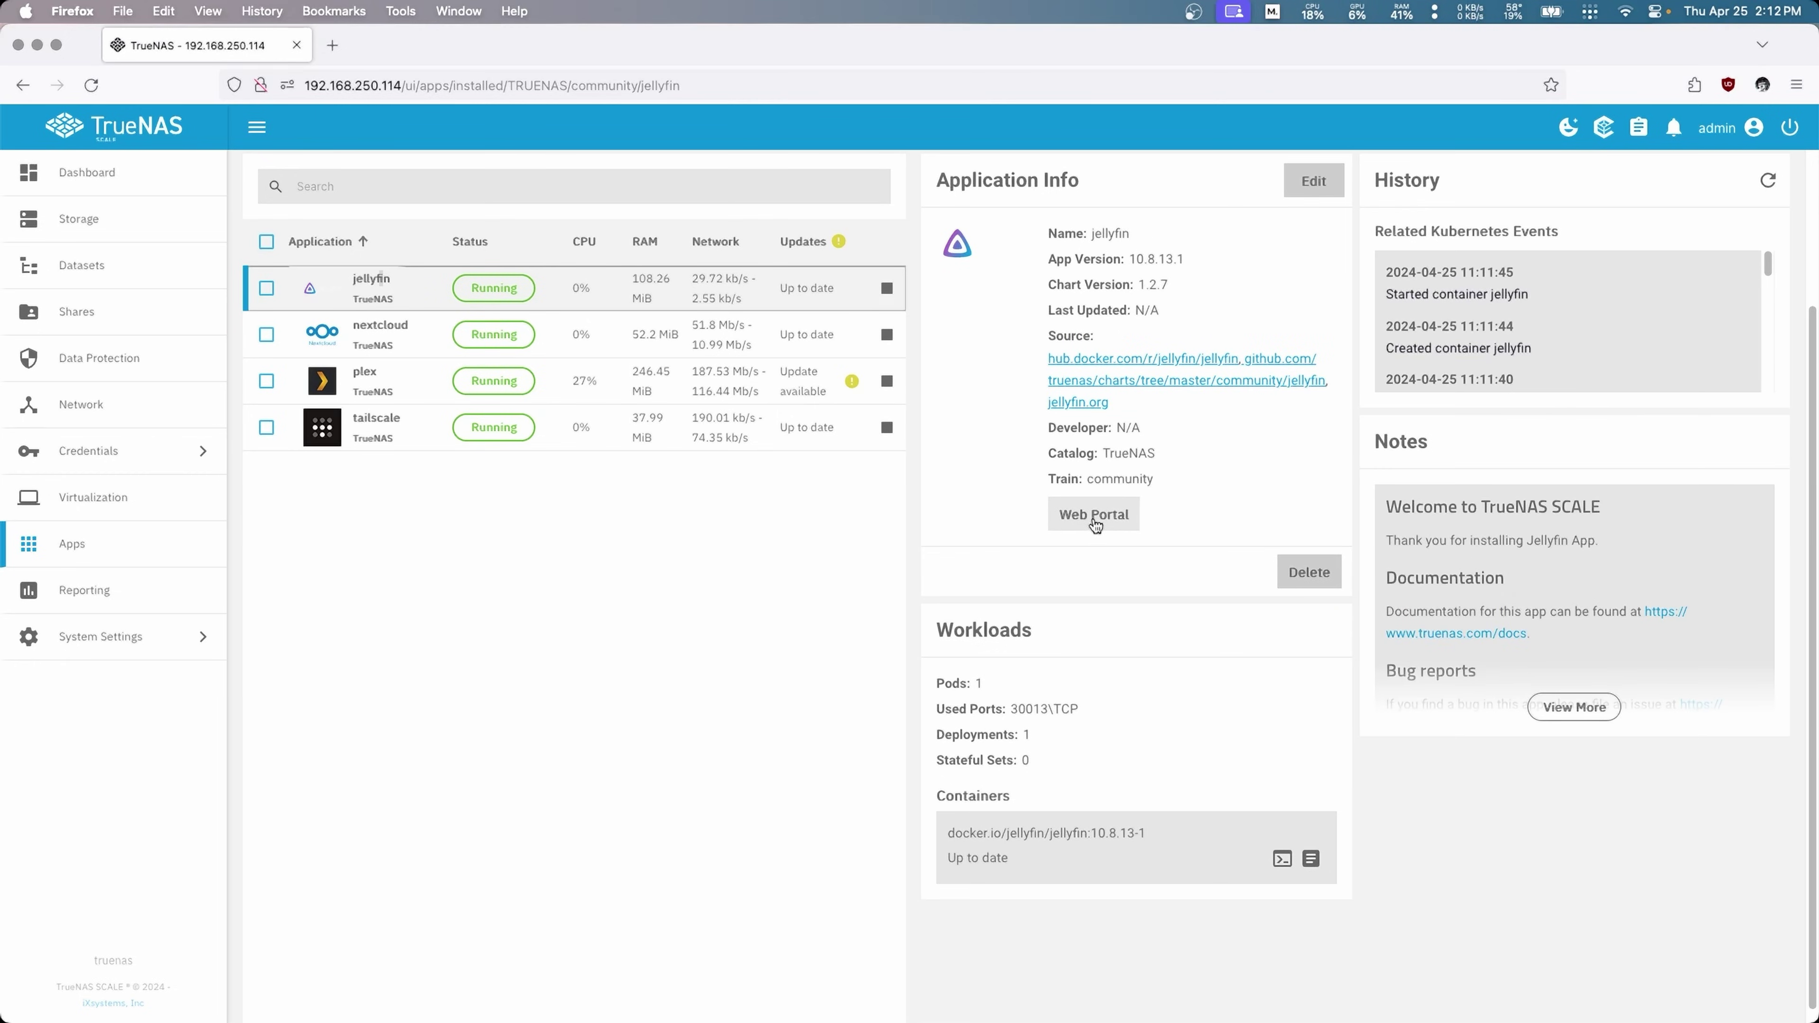
Step: Open Jellyfin's web portal and continue past the language page with English
click(1095, 524)
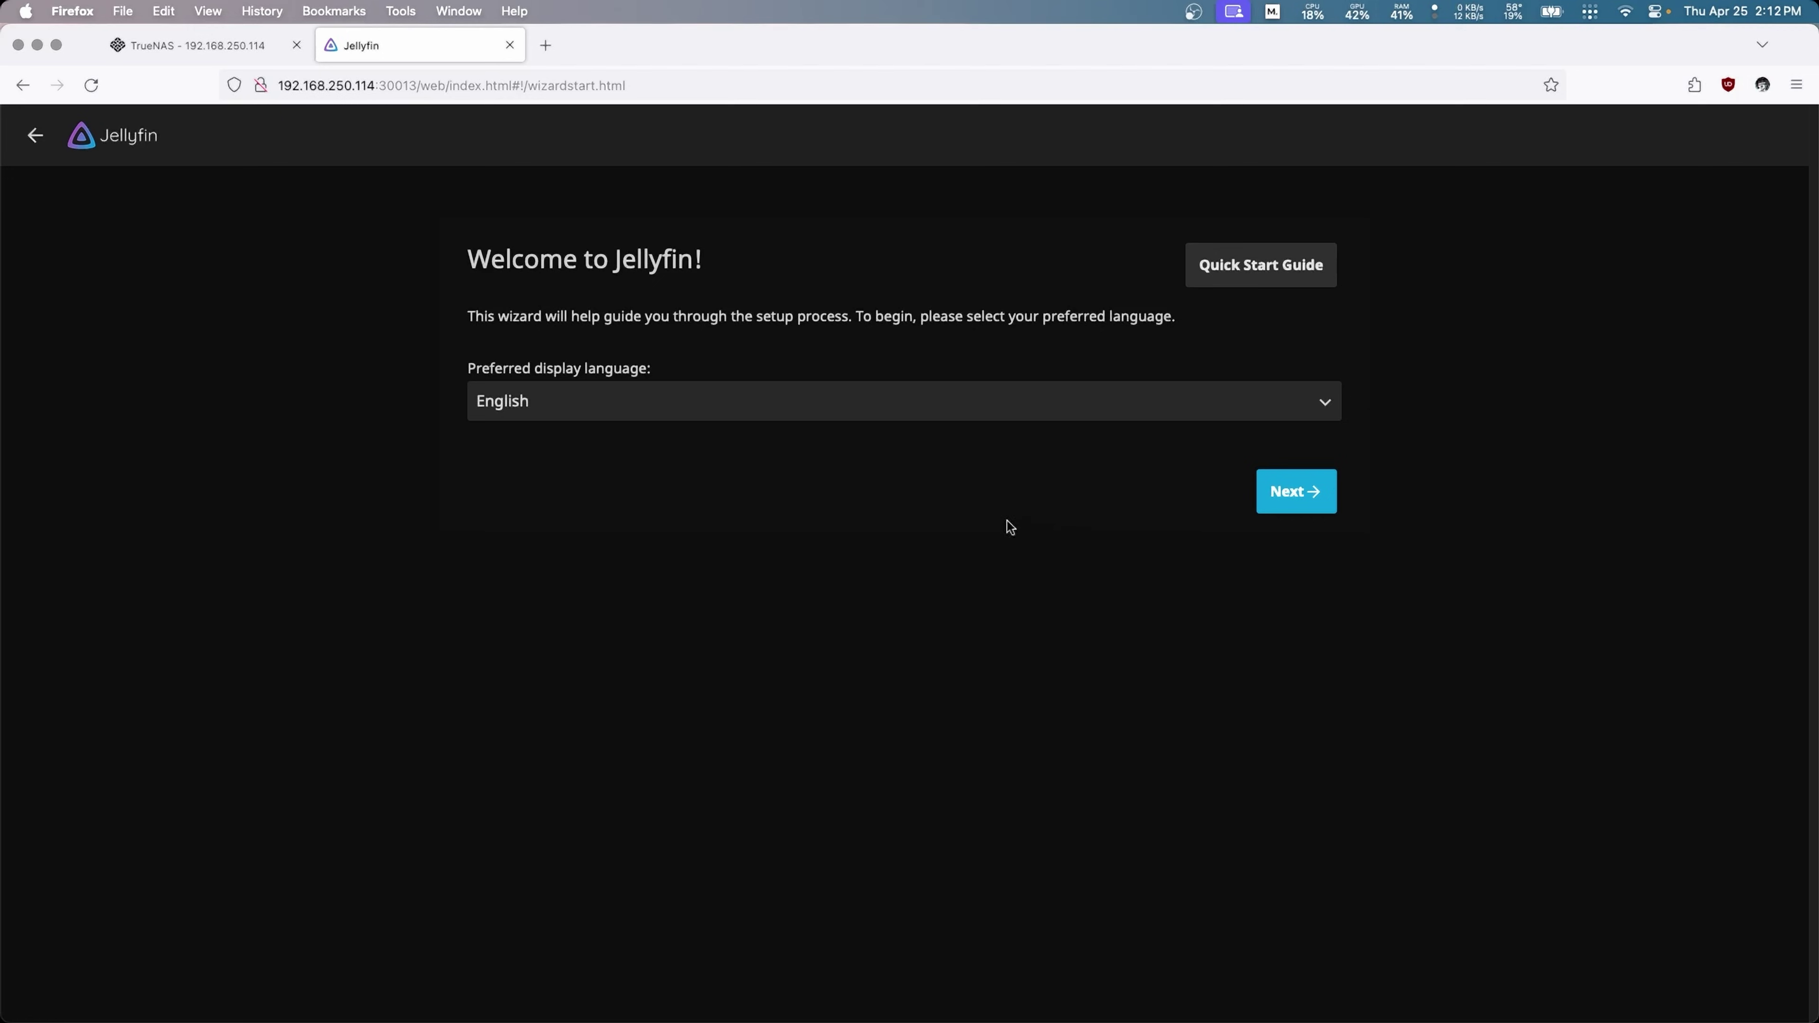
double_click(416, 85)
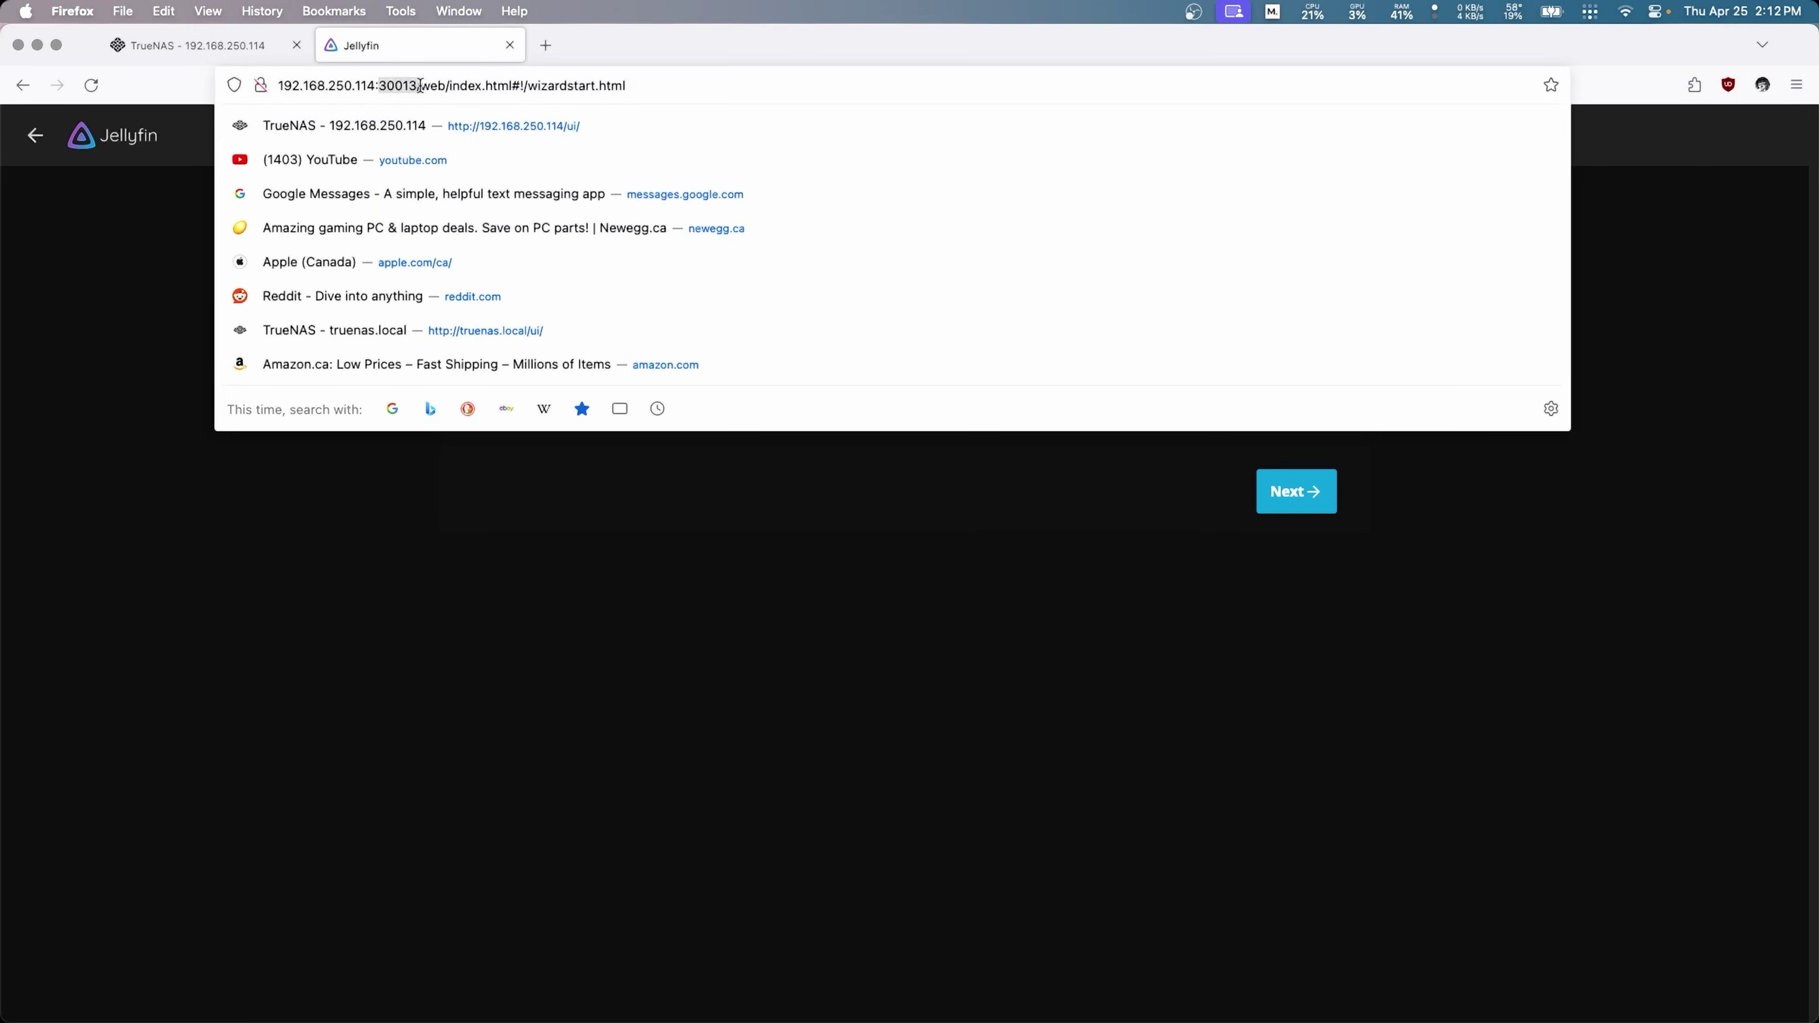
drag(419, 86, 278, 86)
click(681, 511)
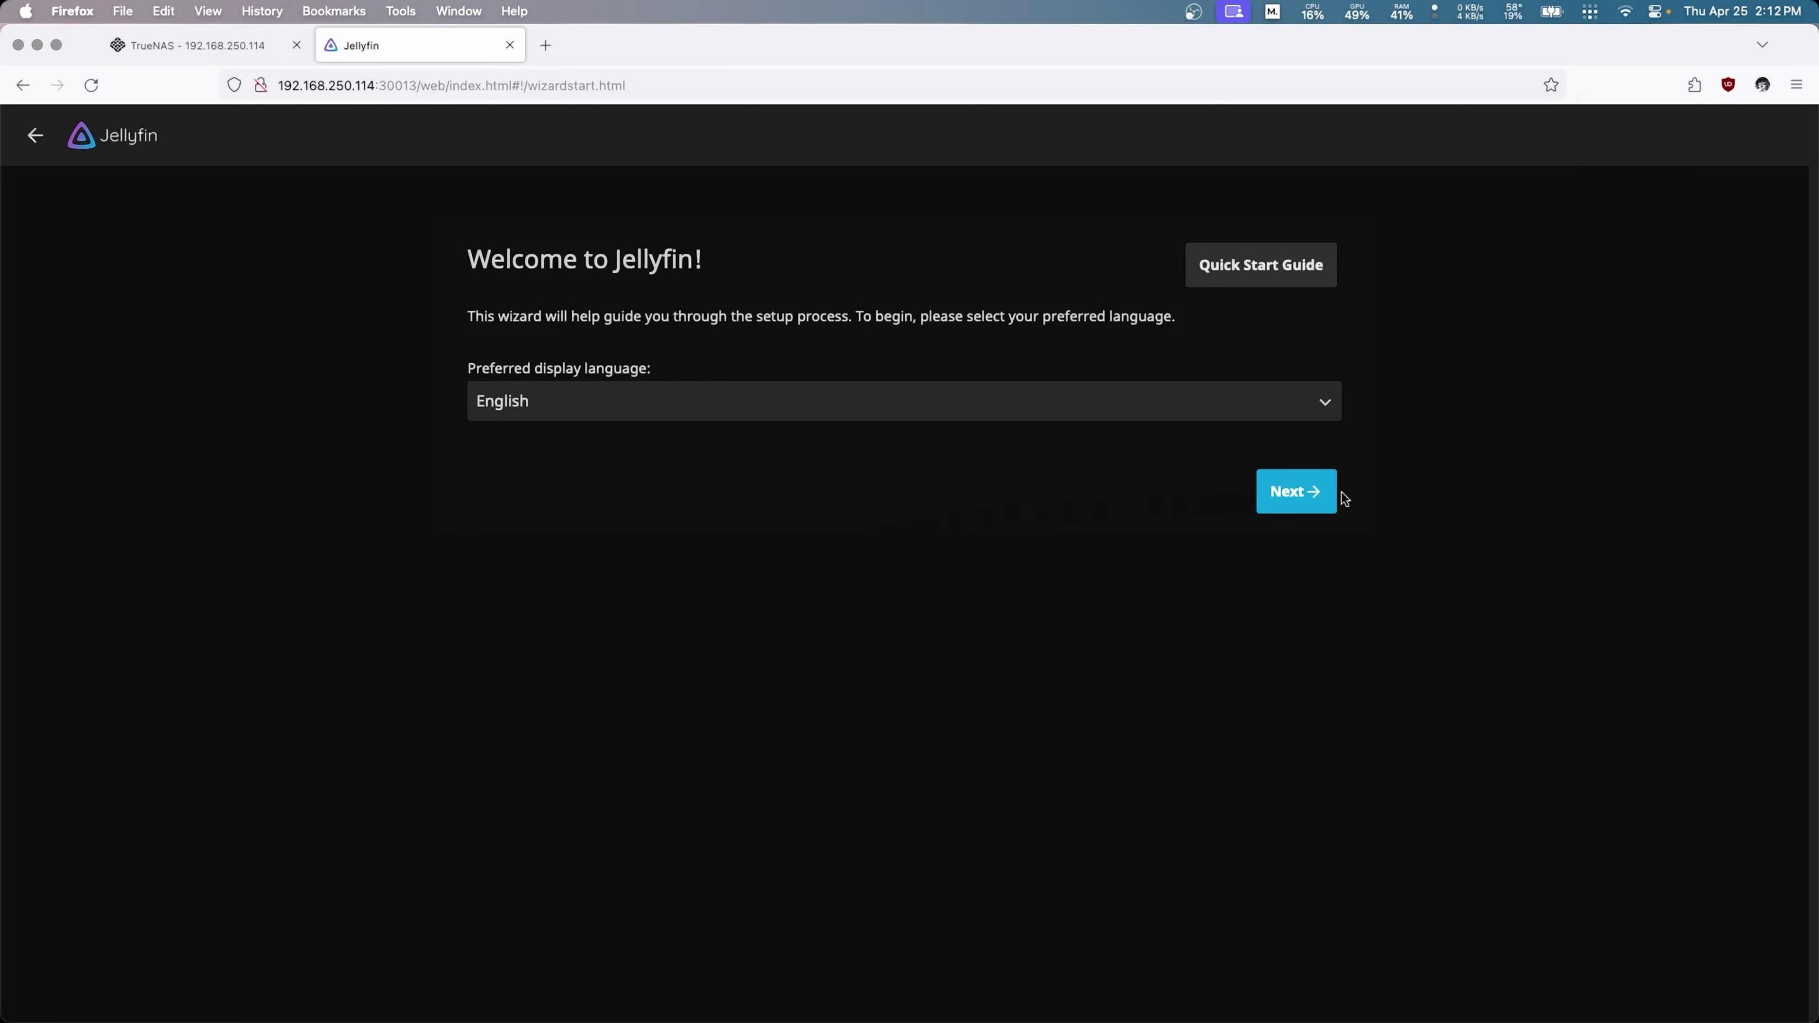
click(1295, 491)
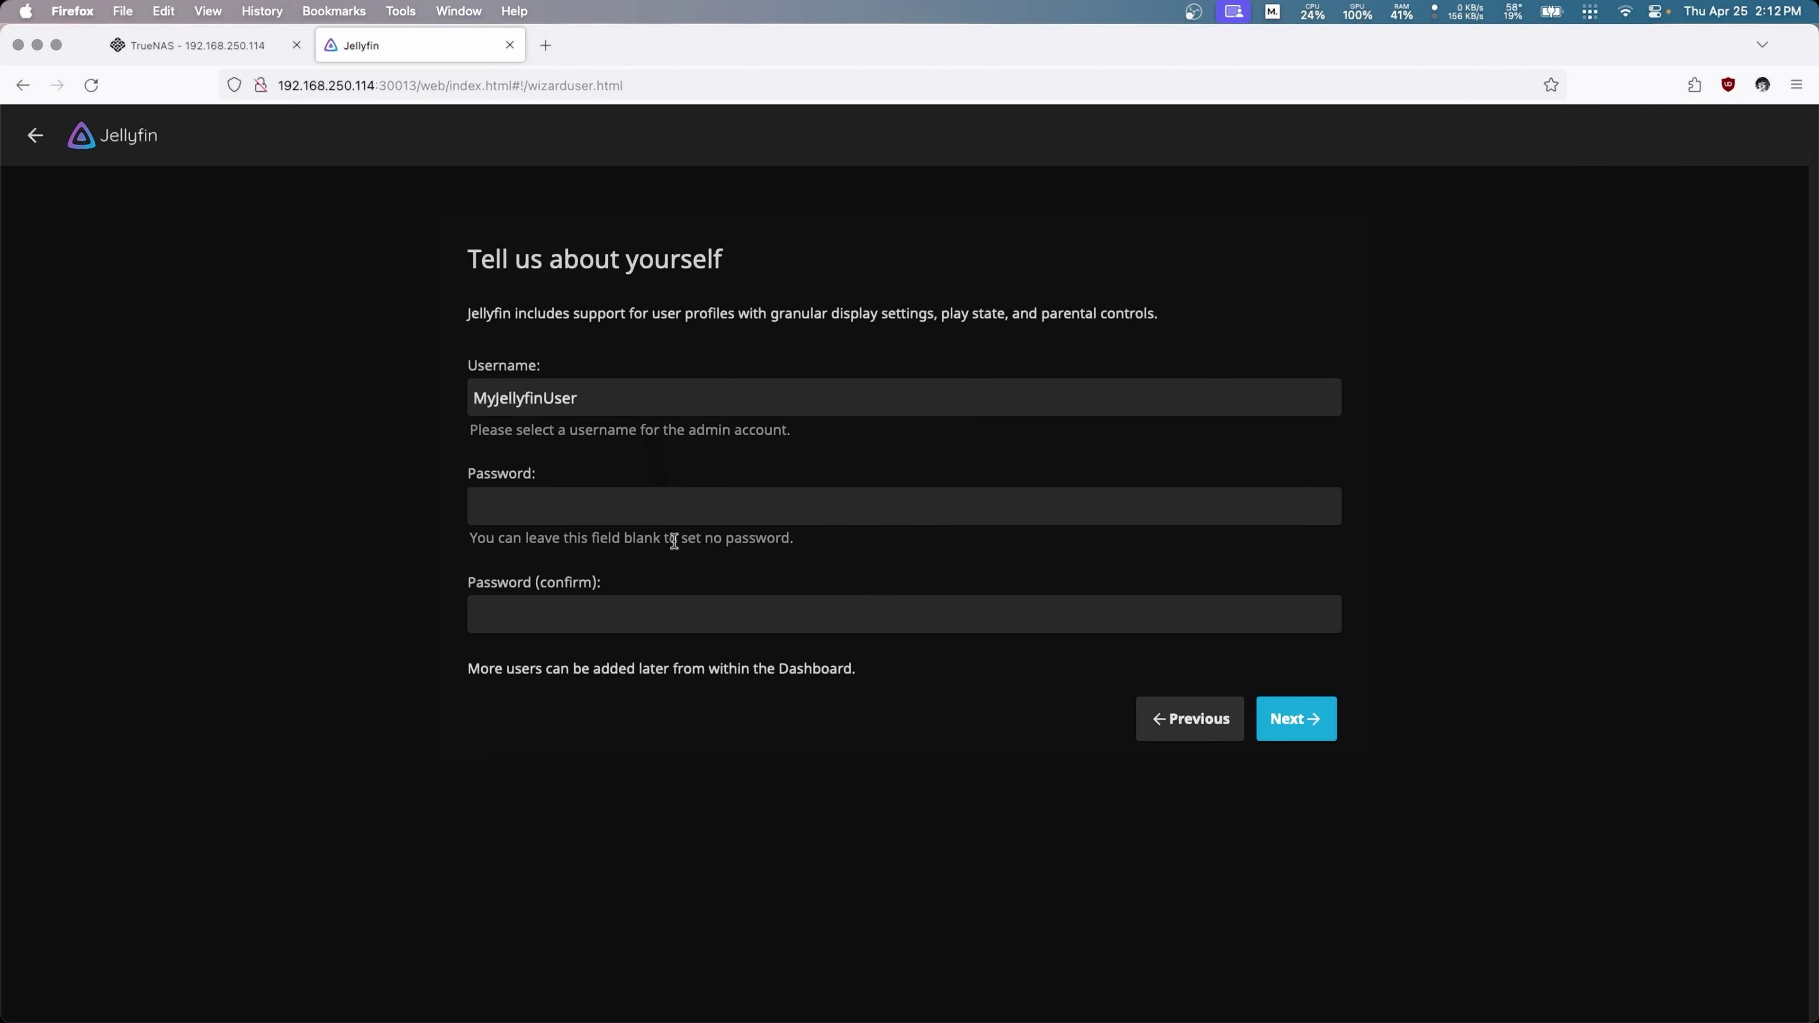
Step: Enter and confirm the admin account password, then continue to the libraries step
click(673, 516)
text(pas)
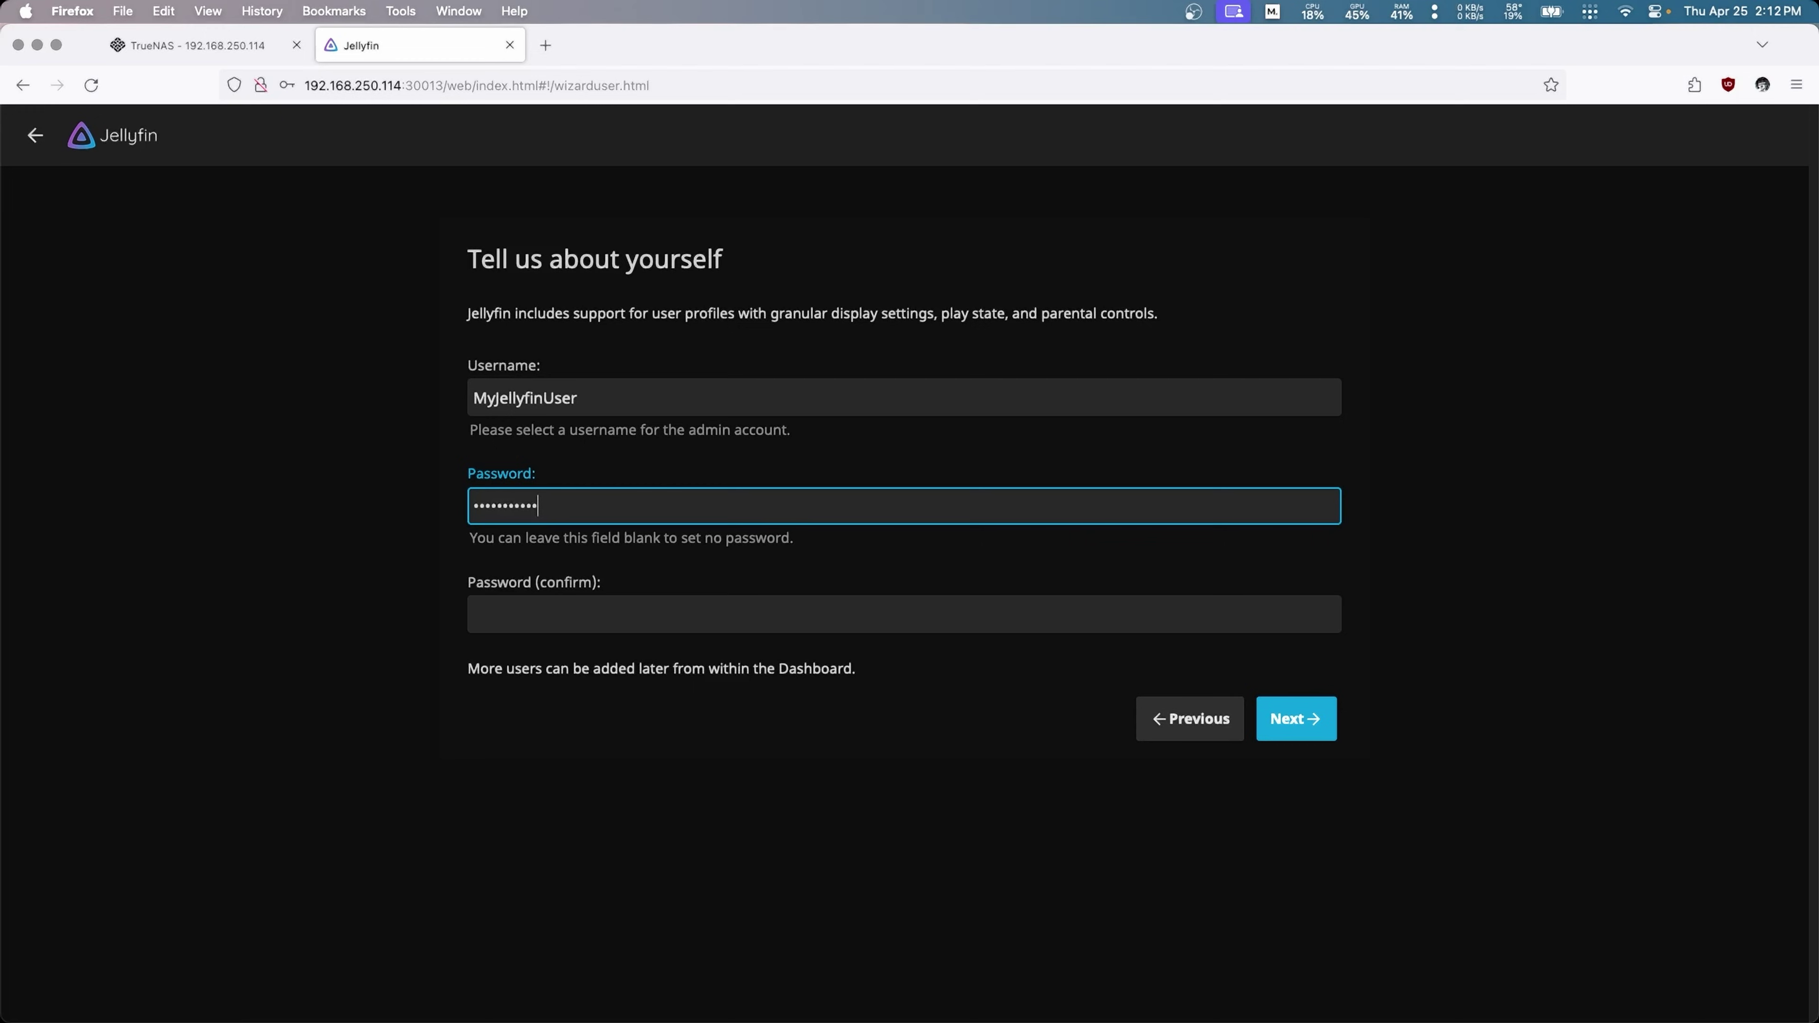
click(677, 611)
text(p)
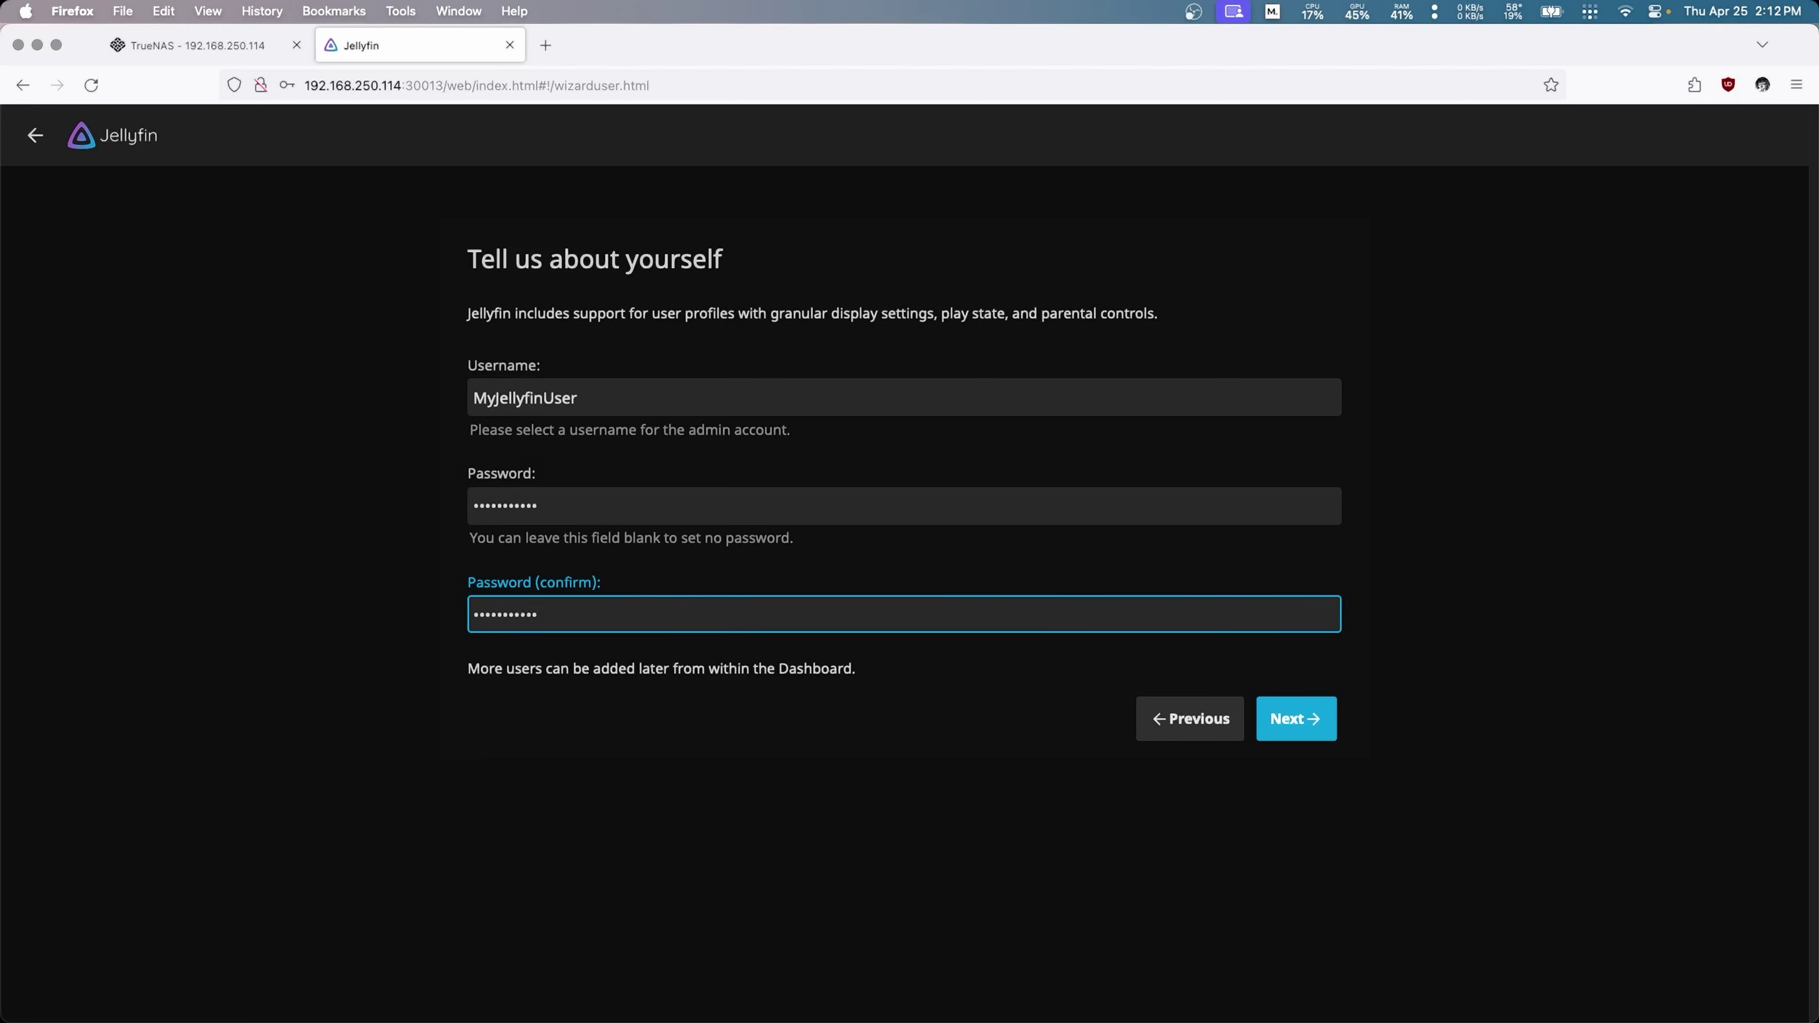
click(1308, 721)
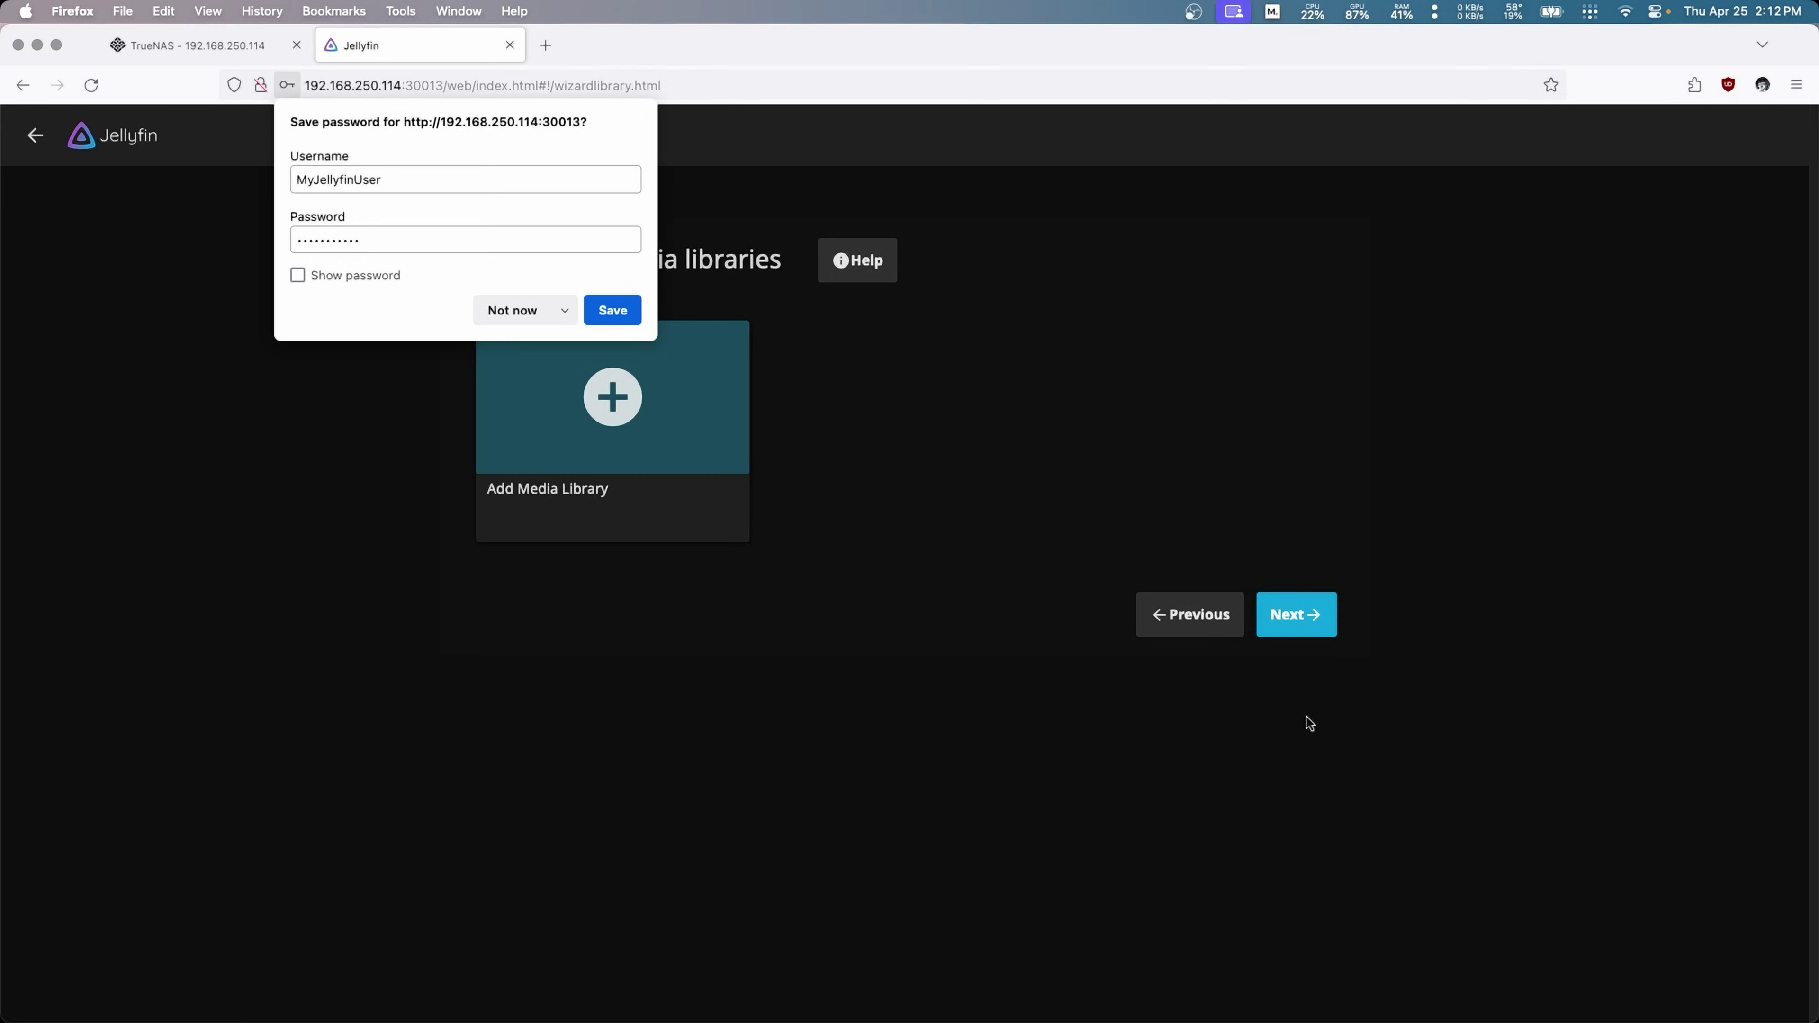
Step: Add a Movies library using the folder /SMB/Movies
click(590, 398)
click(605, 342)
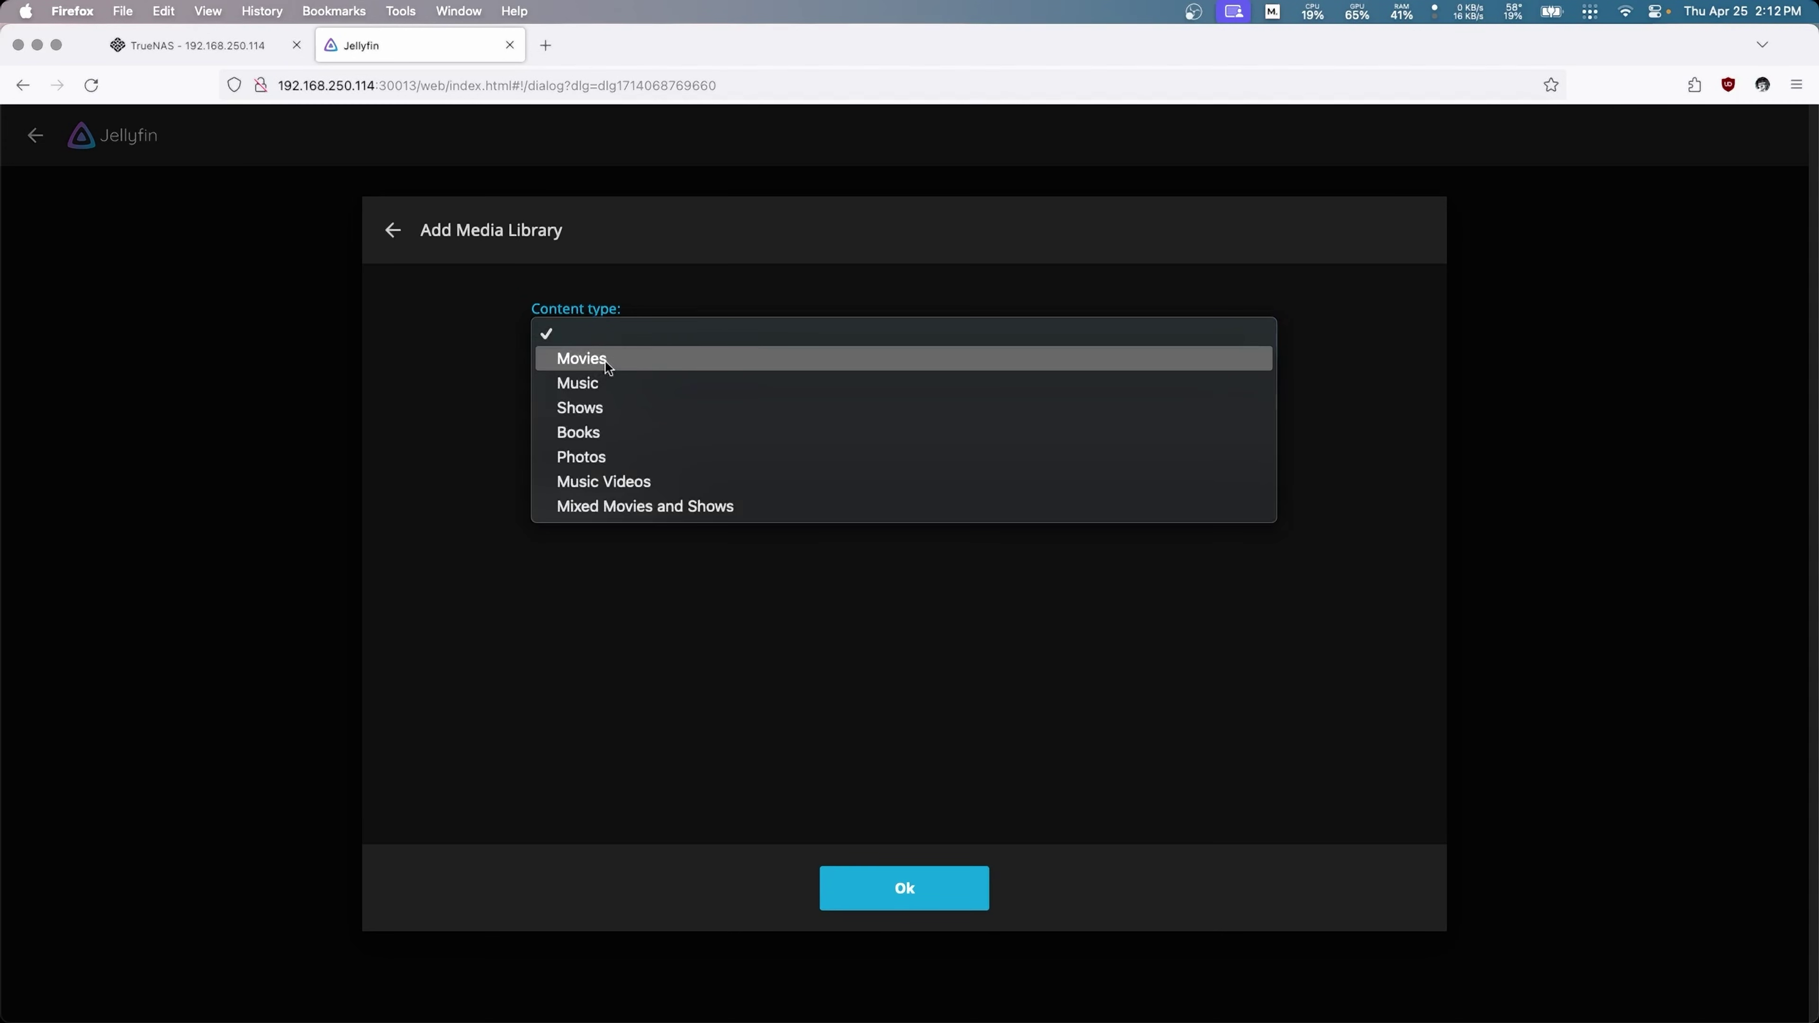
click(607, 365)
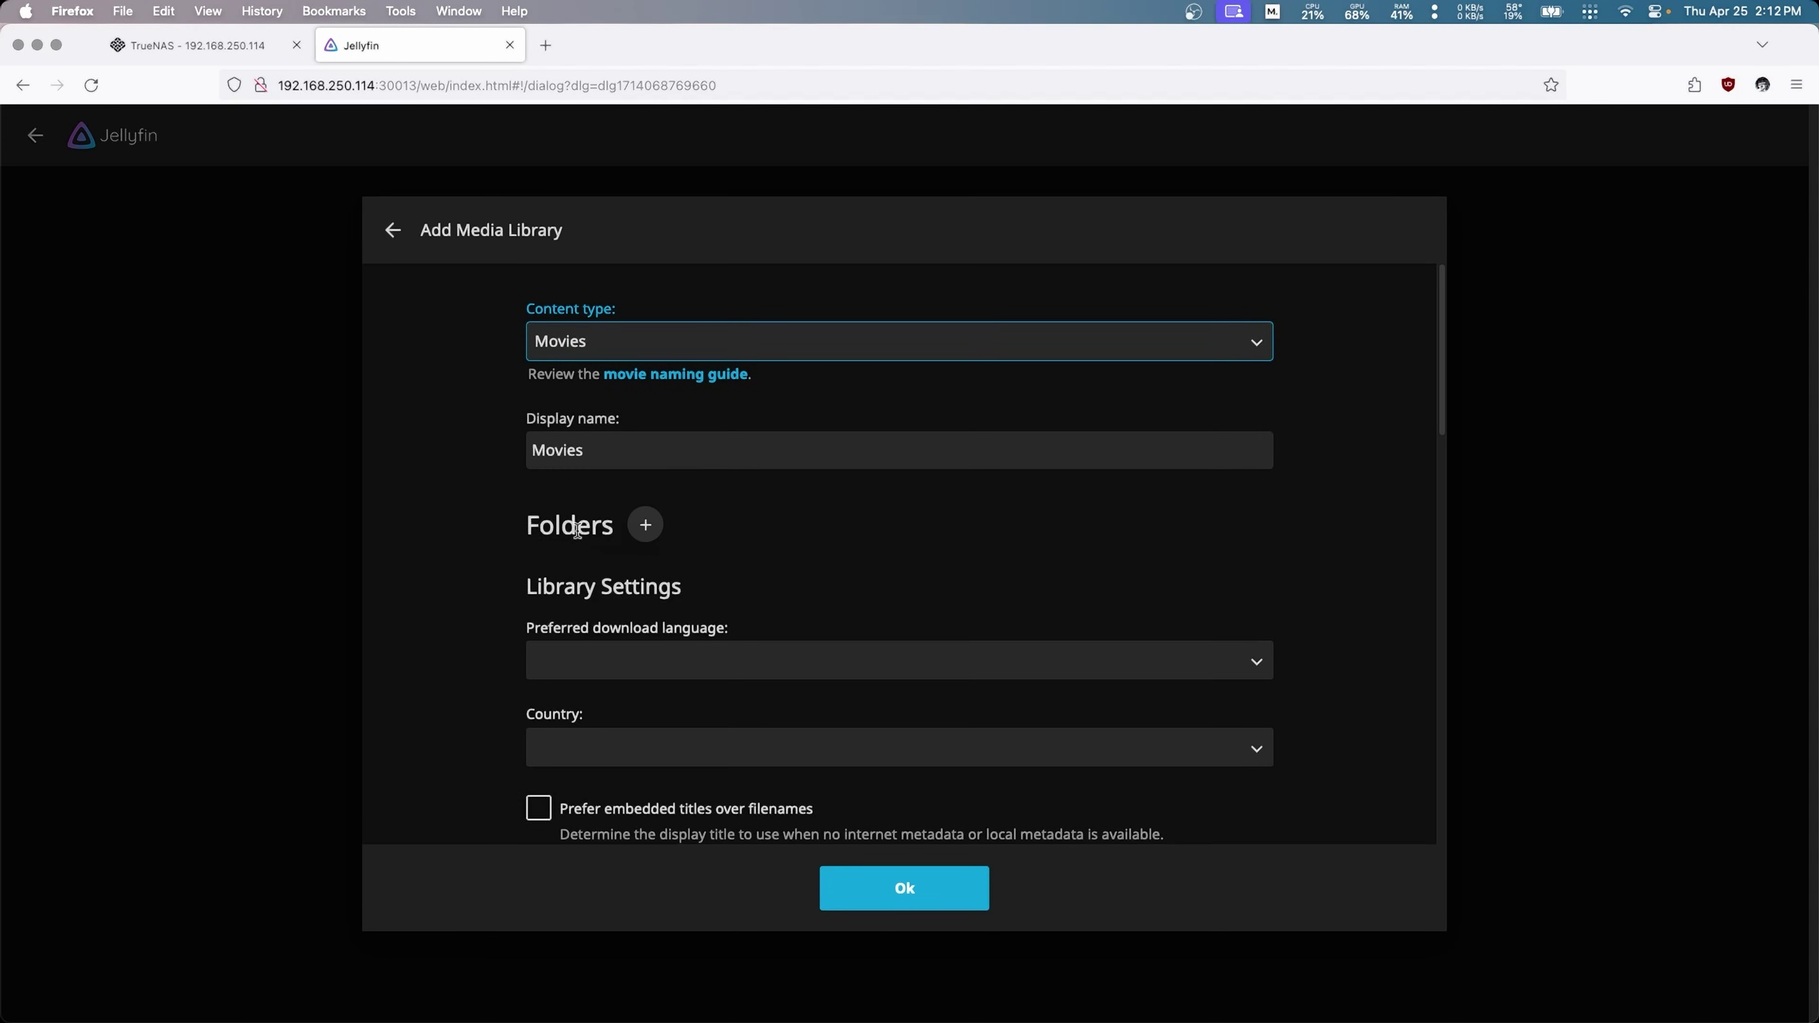
click(645, 527)
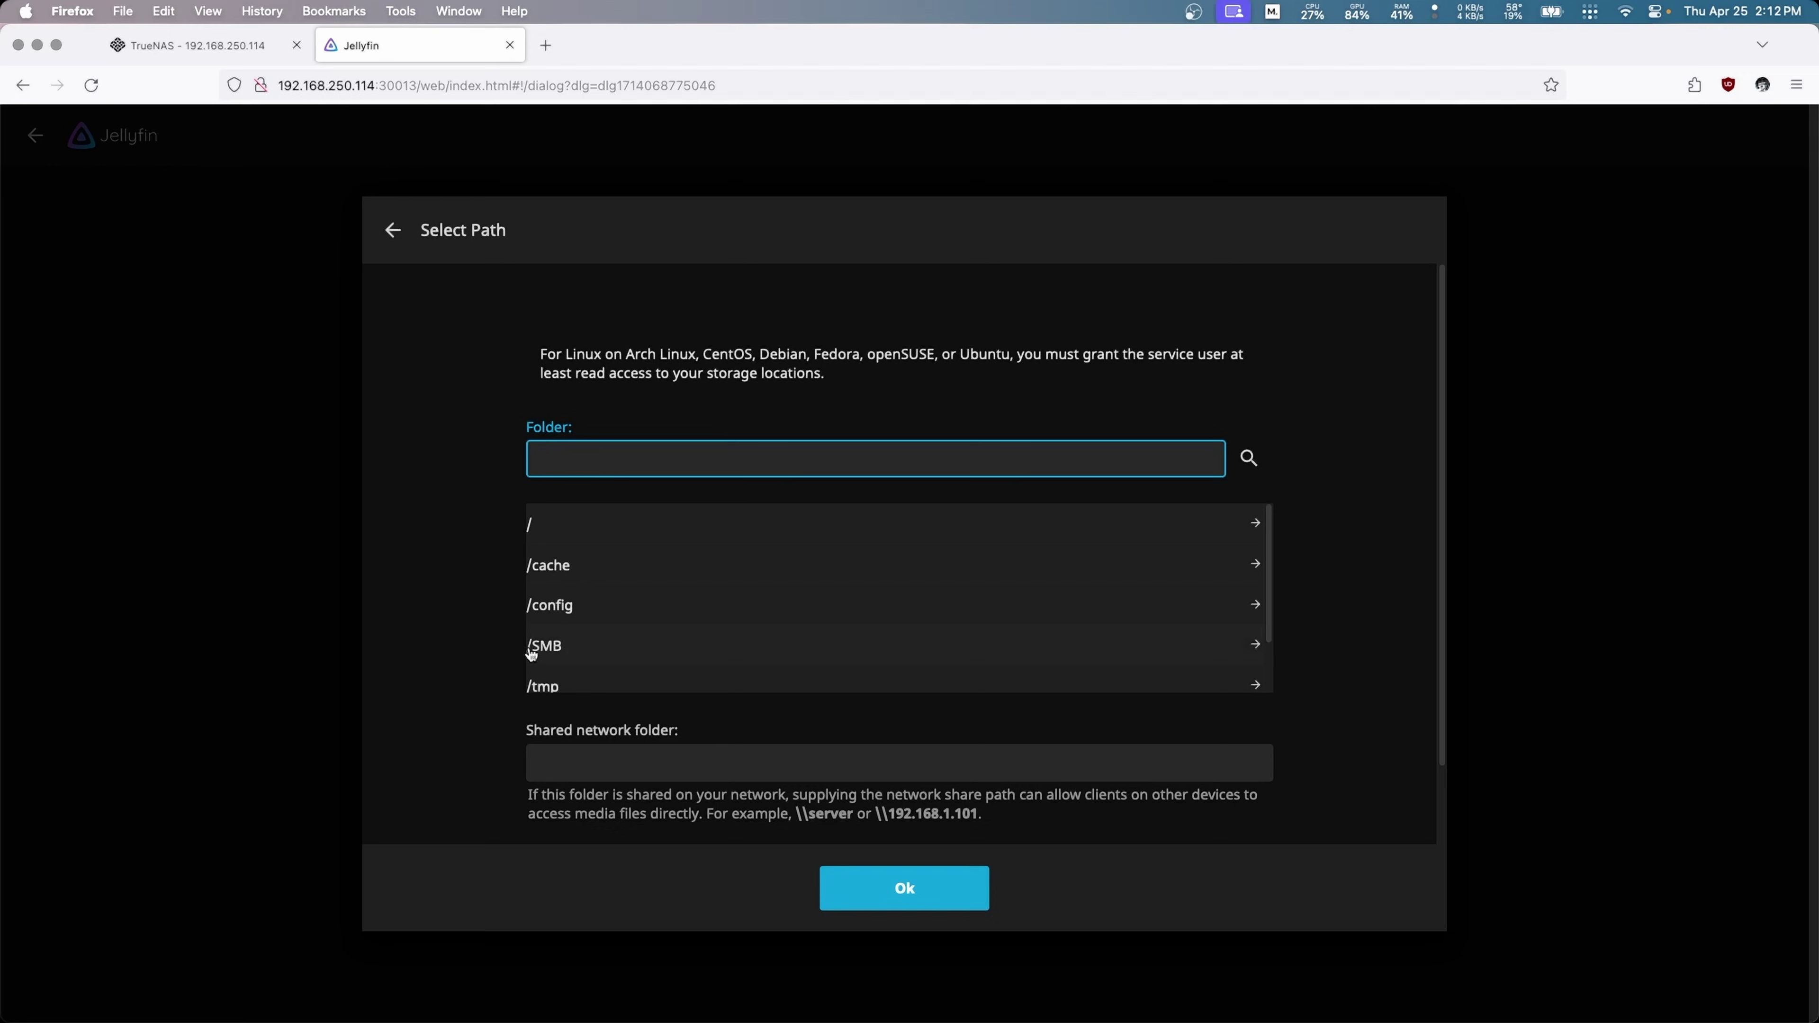
click(550, 647)
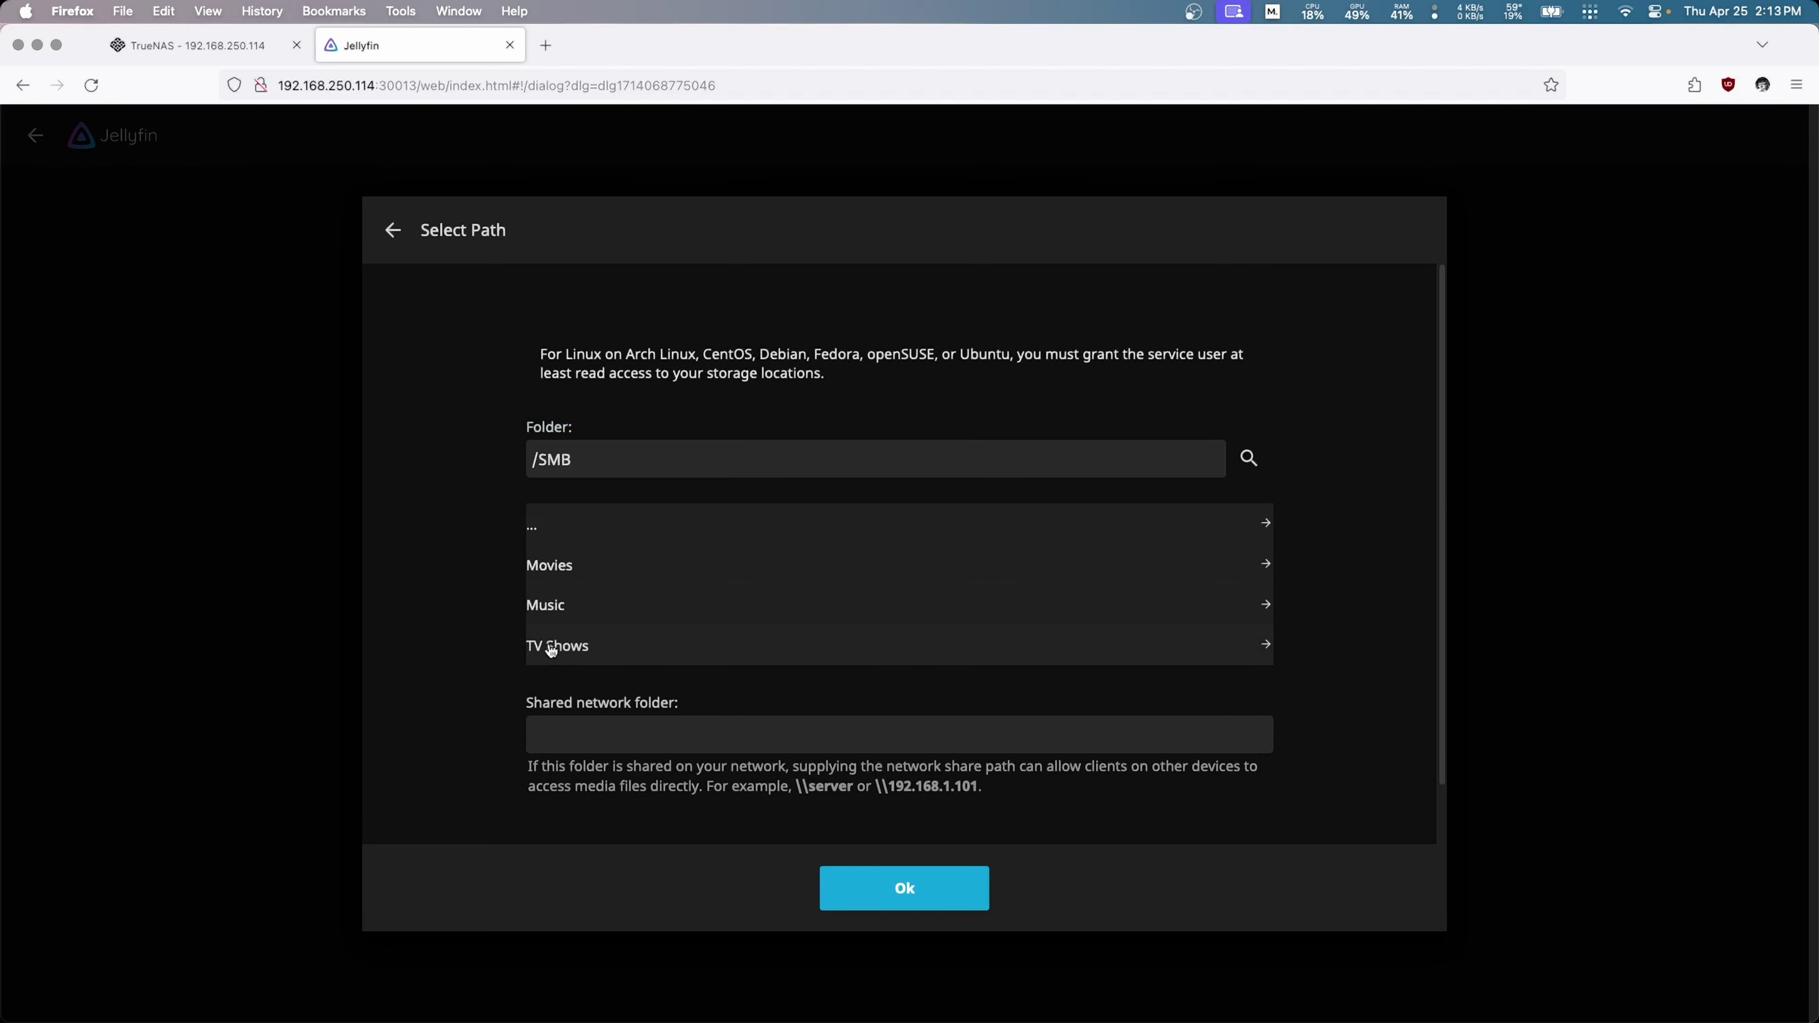
click(558, 567)
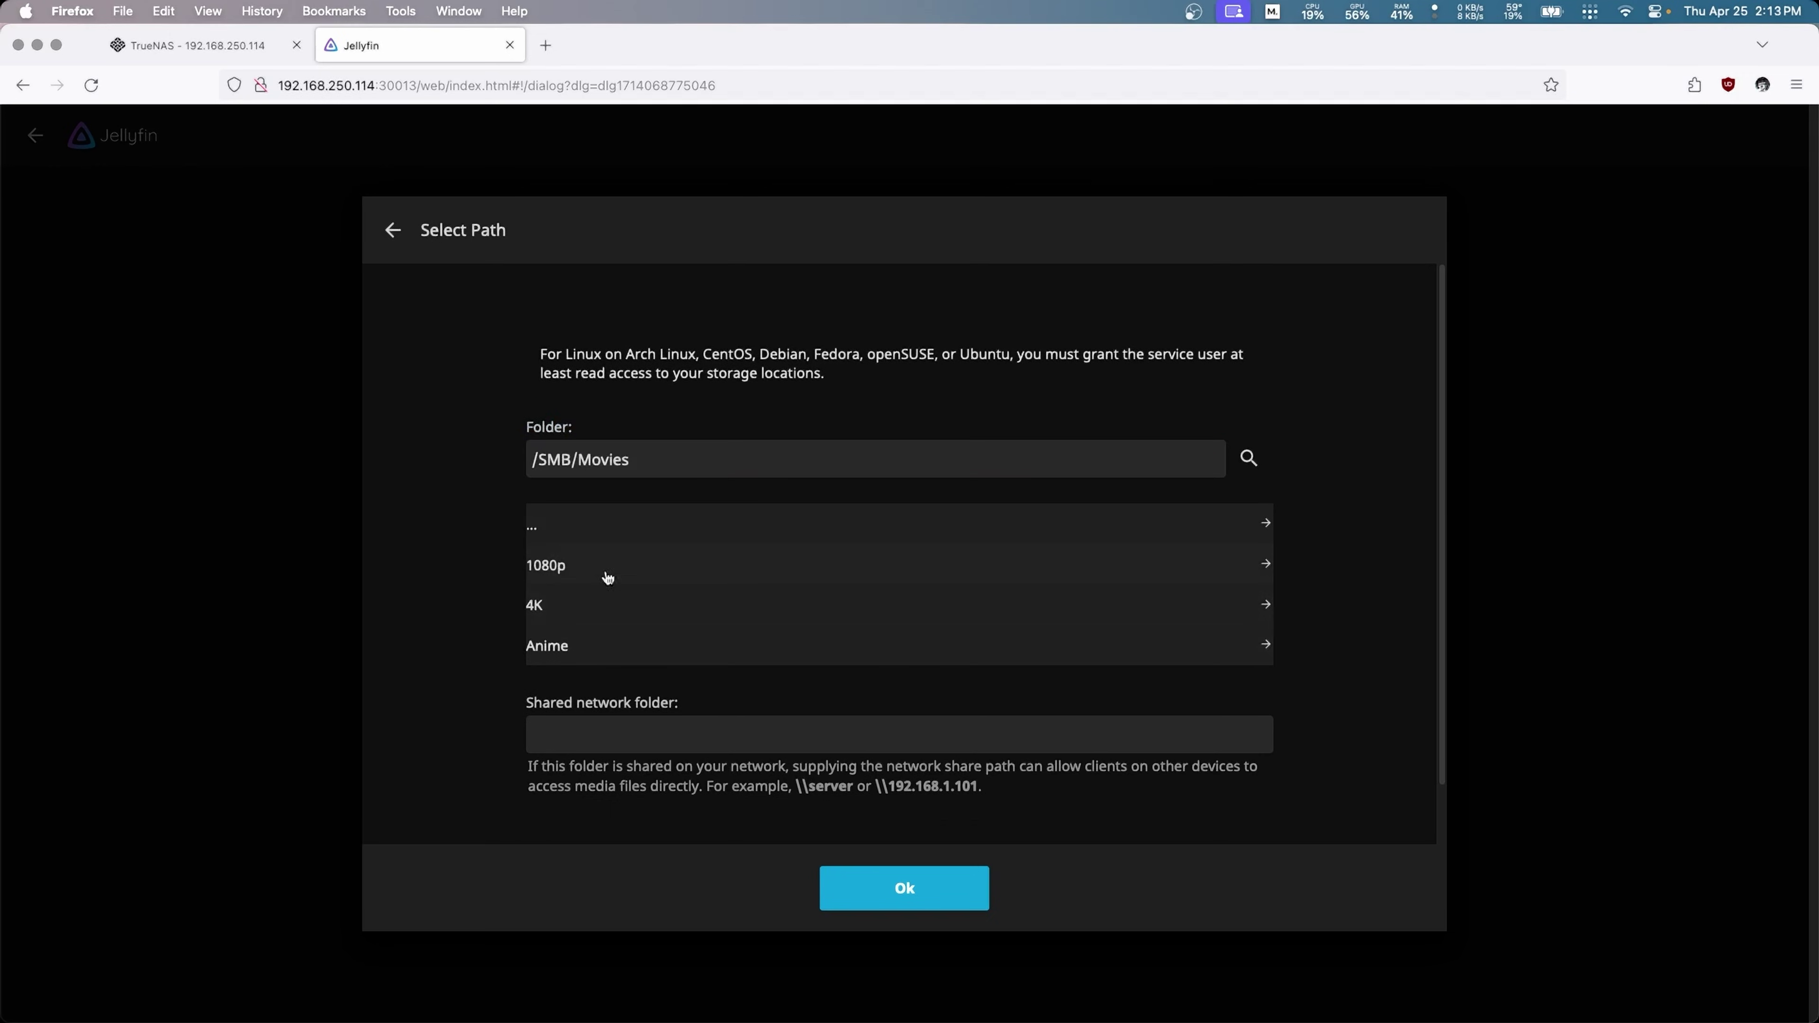
click(888, 902)
click(890, 902)
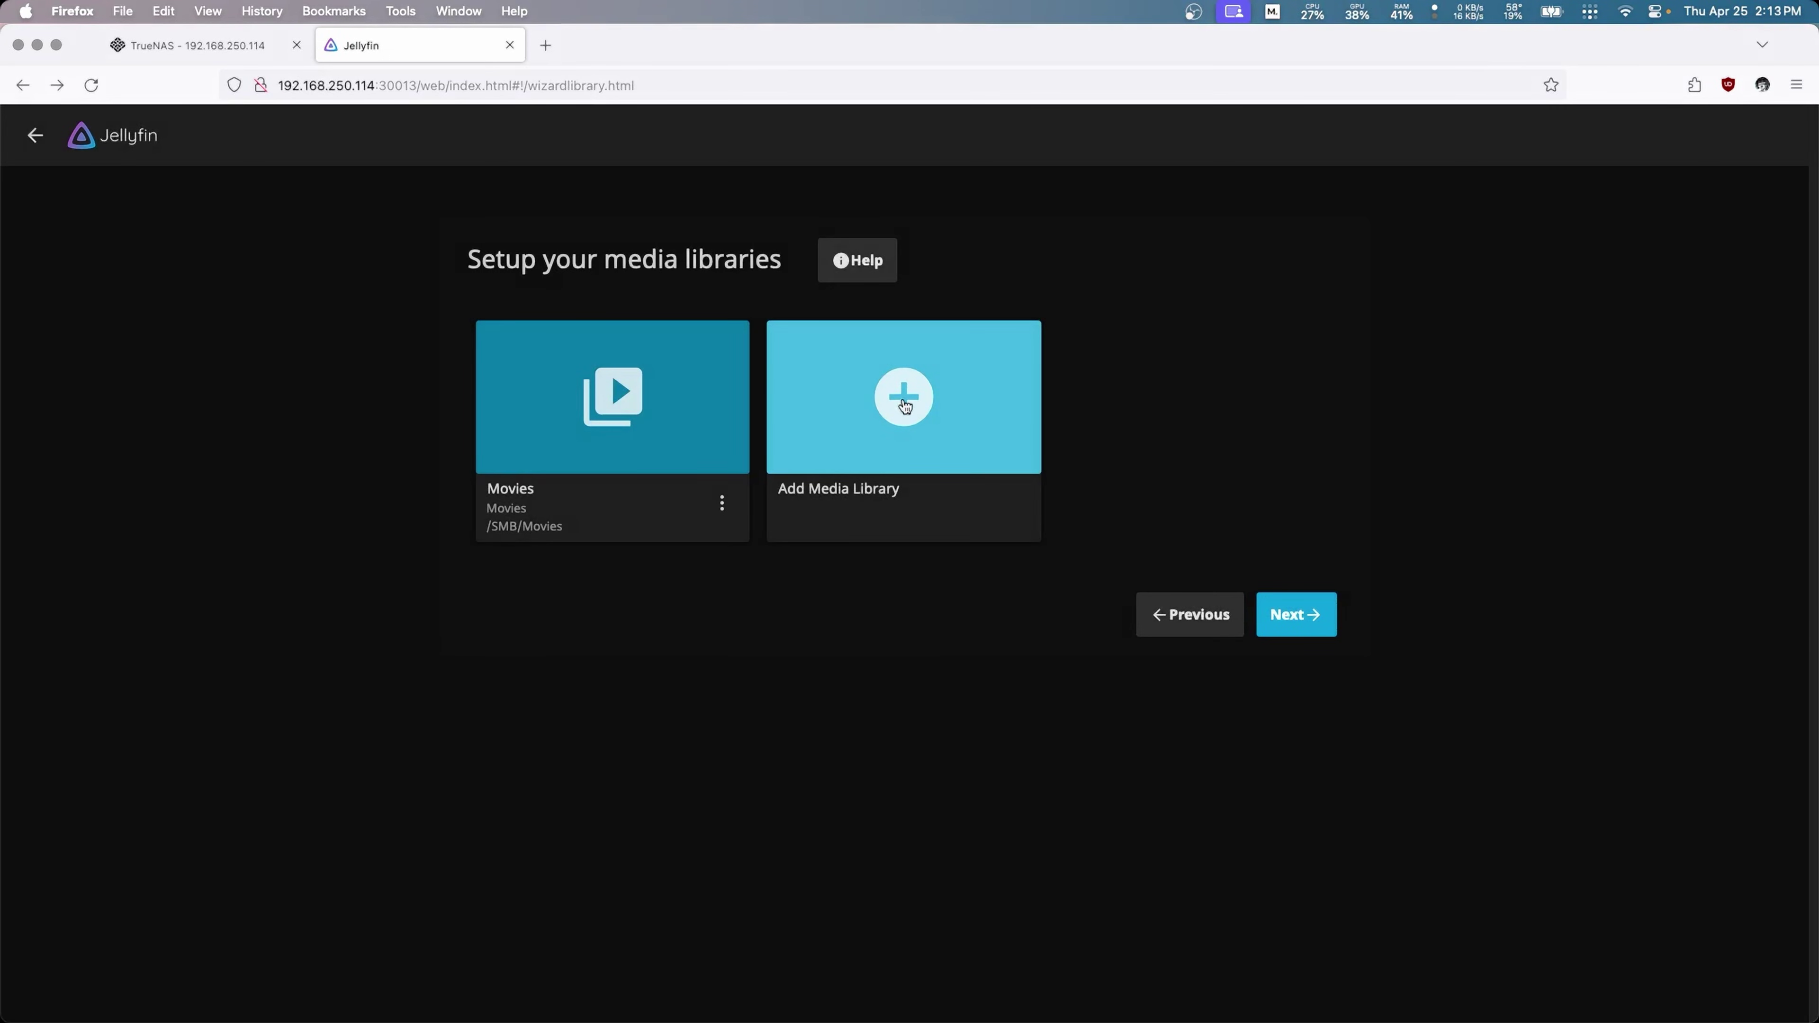
Step: Add a Music library using the folder /SMB/Music
click(904, 405)
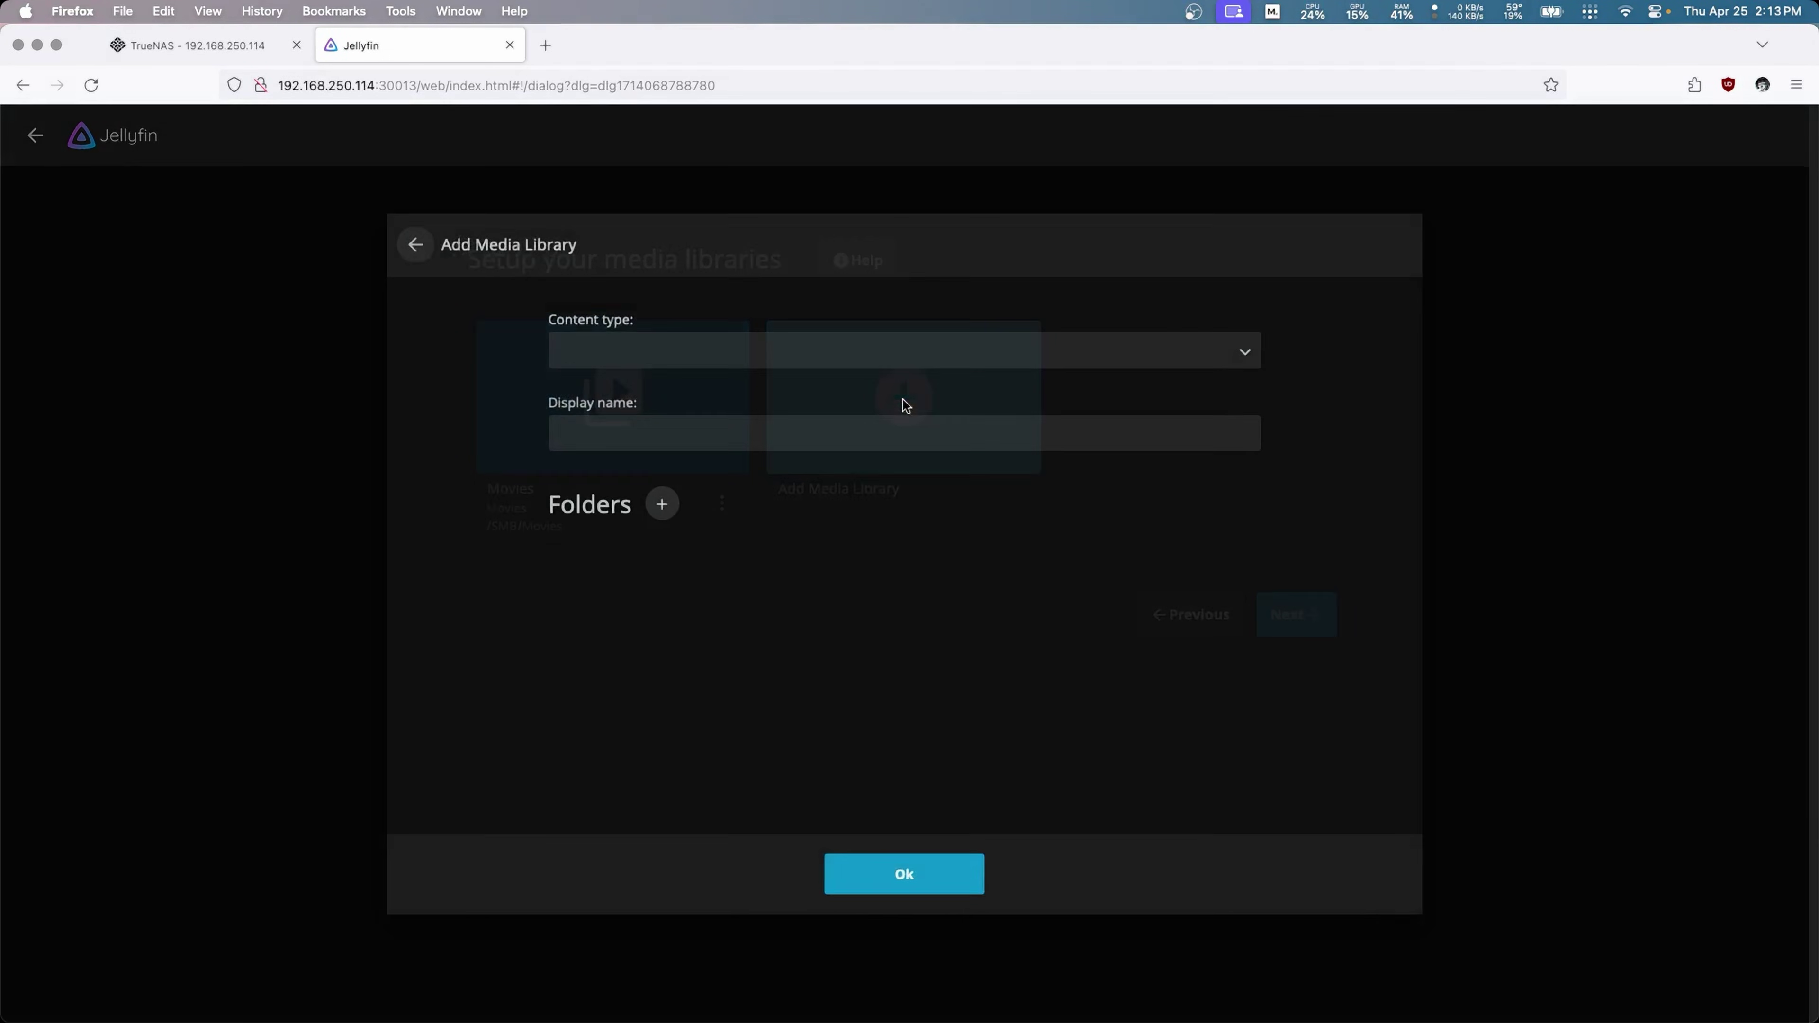
click(671, 342)
click(609, 382)
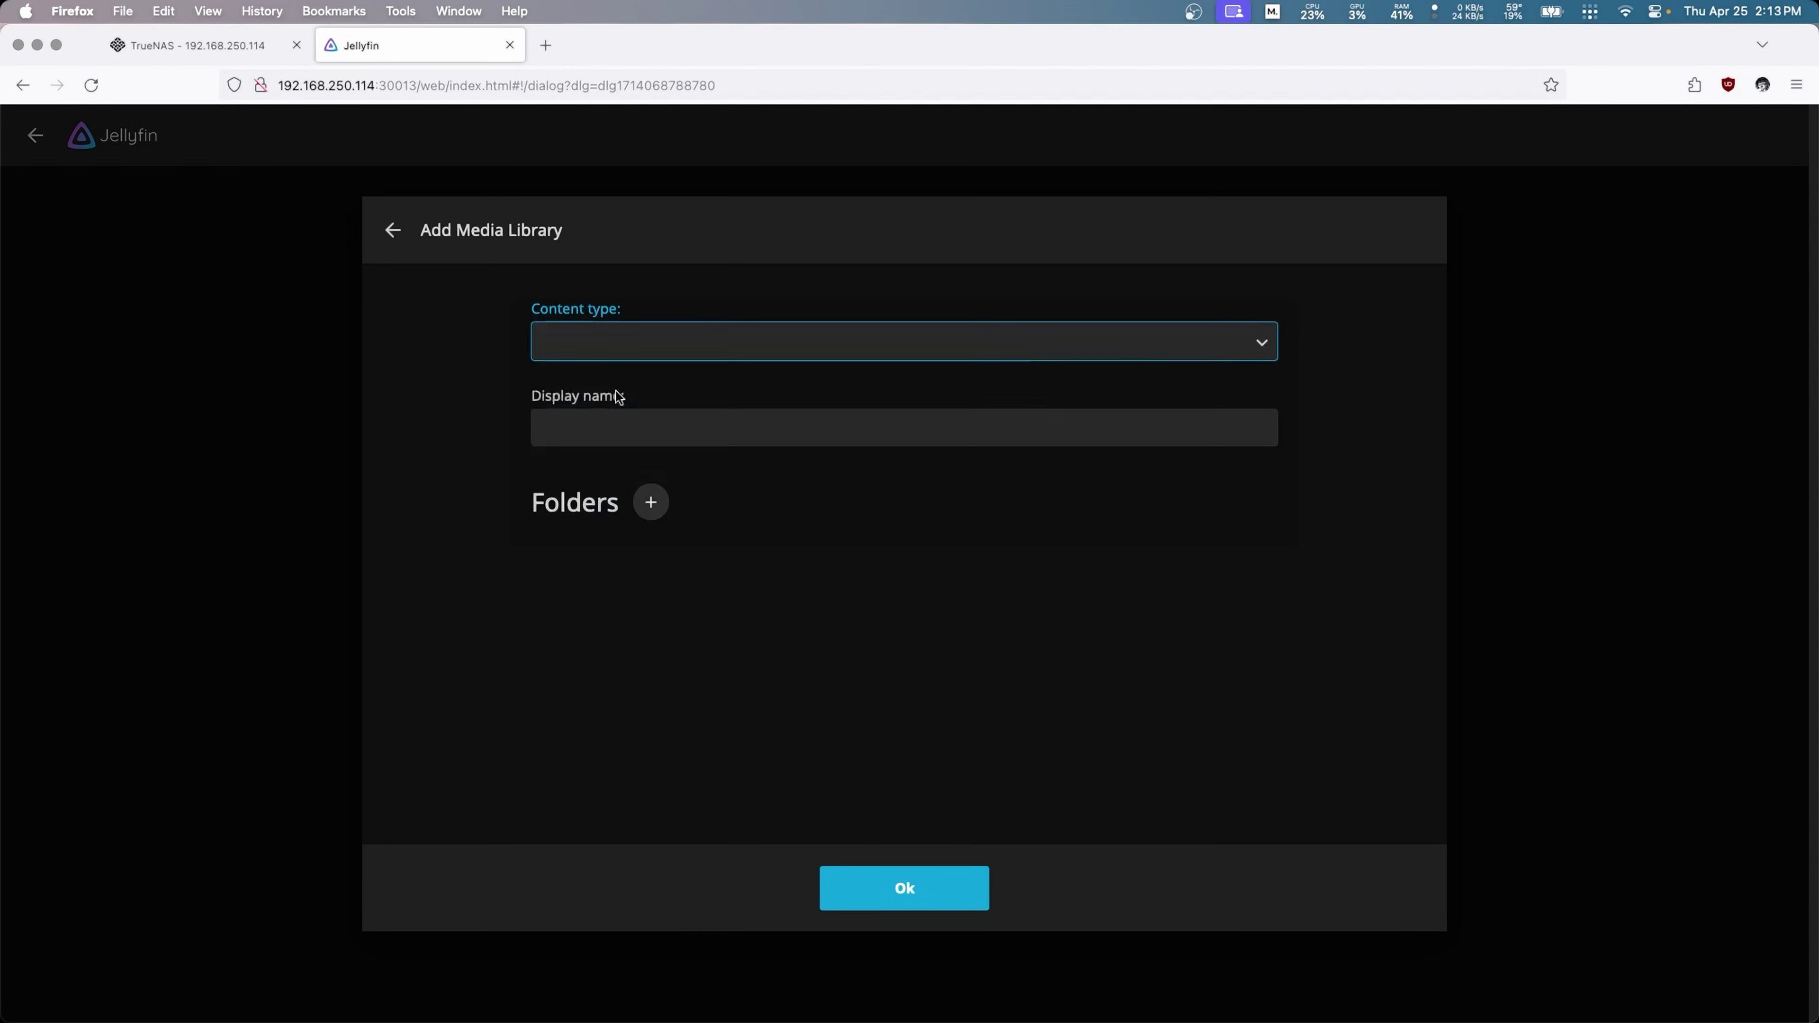
click(639, 526)
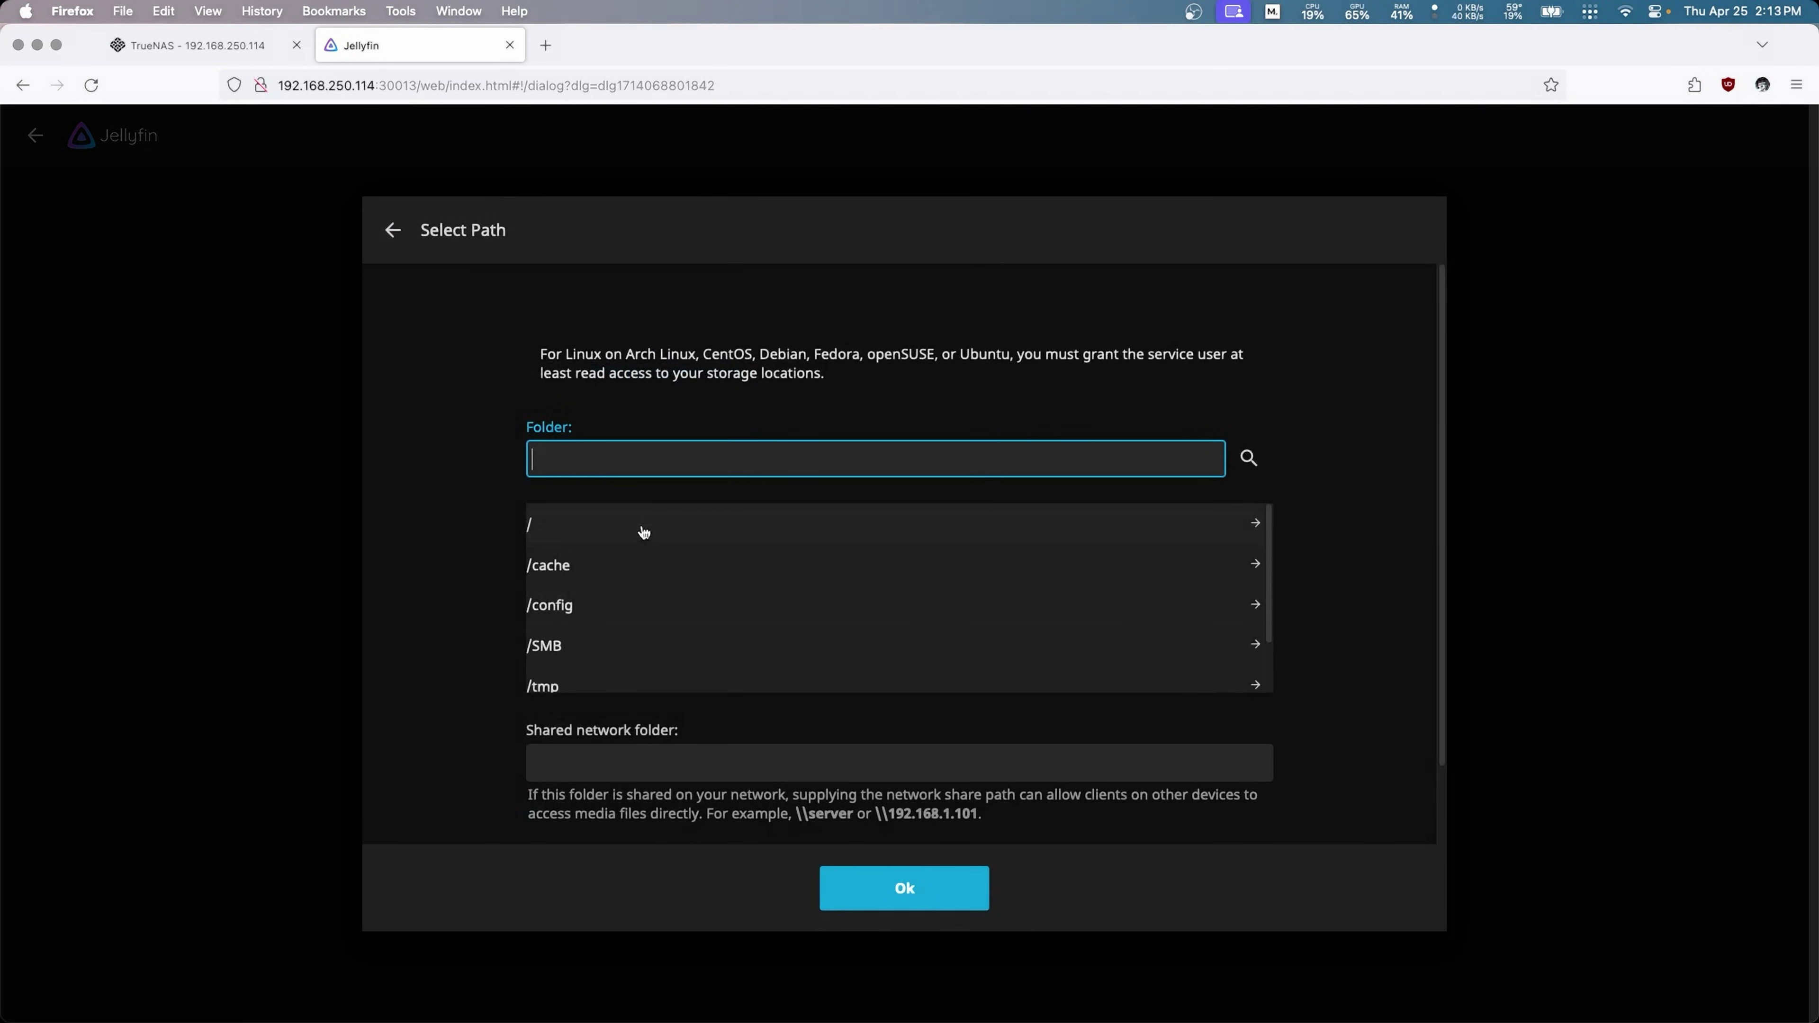
click(574, 644)
click(578, 608)
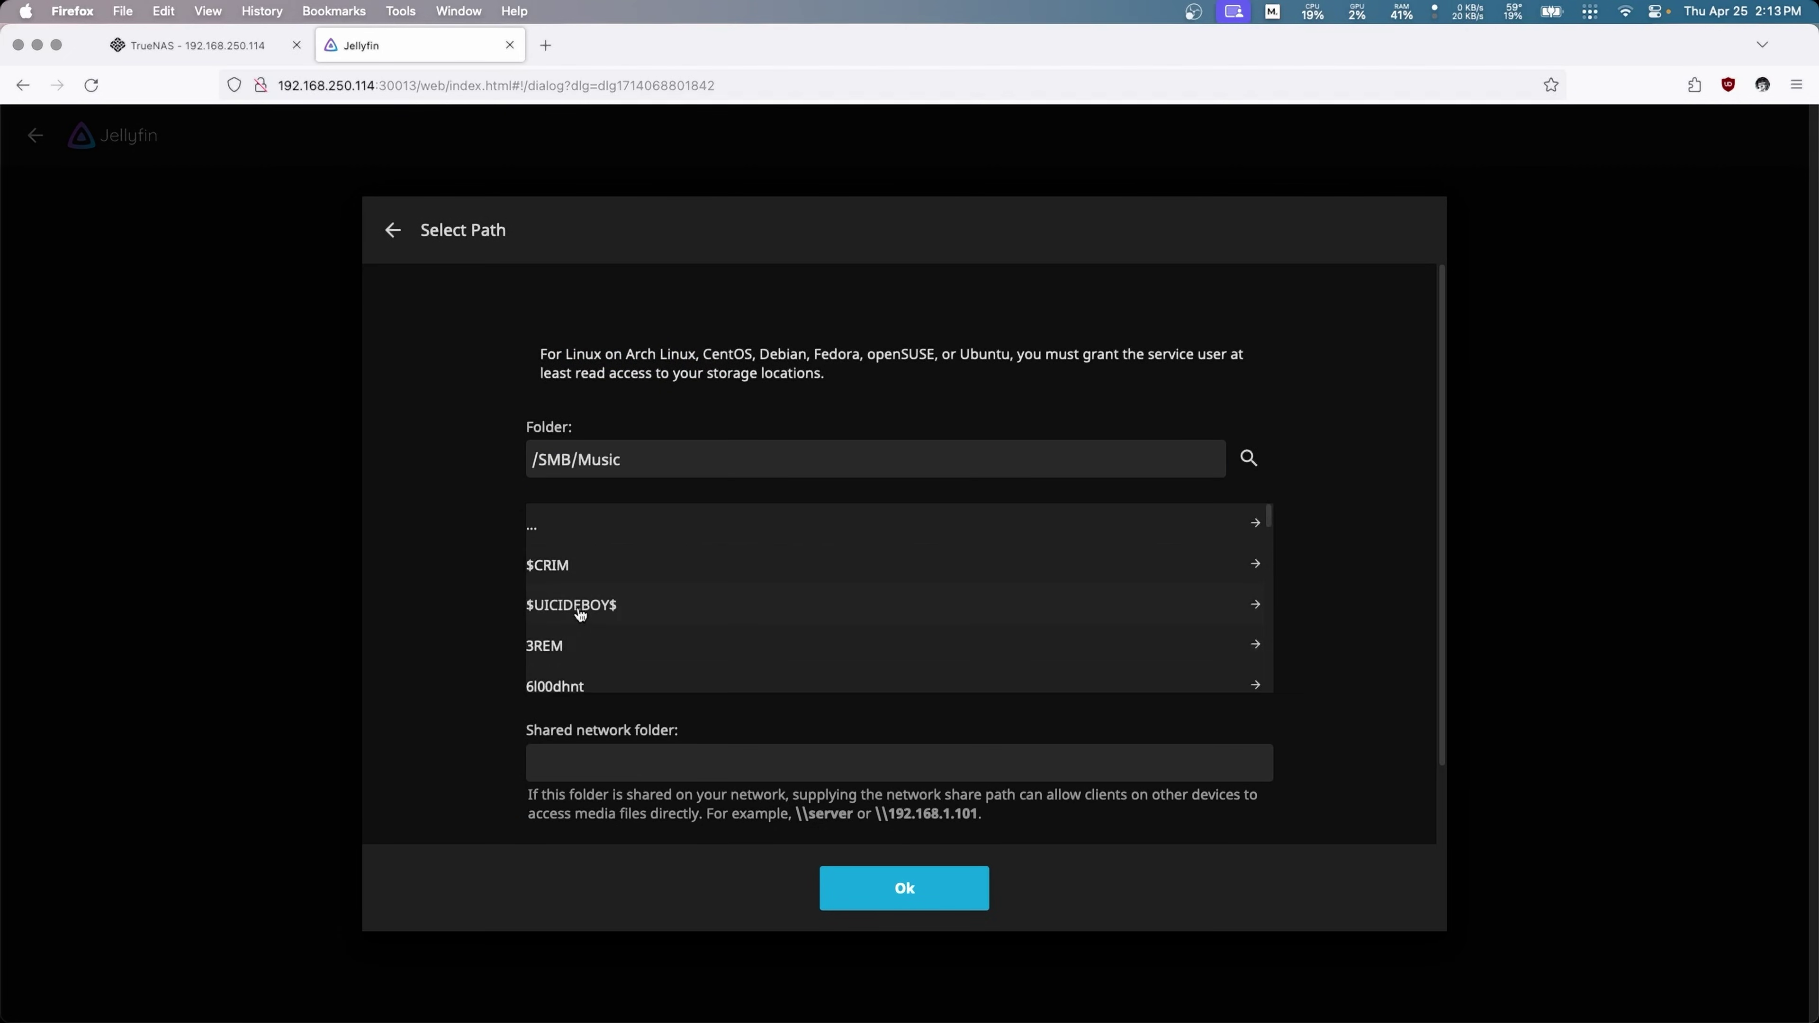
click(908, 884)
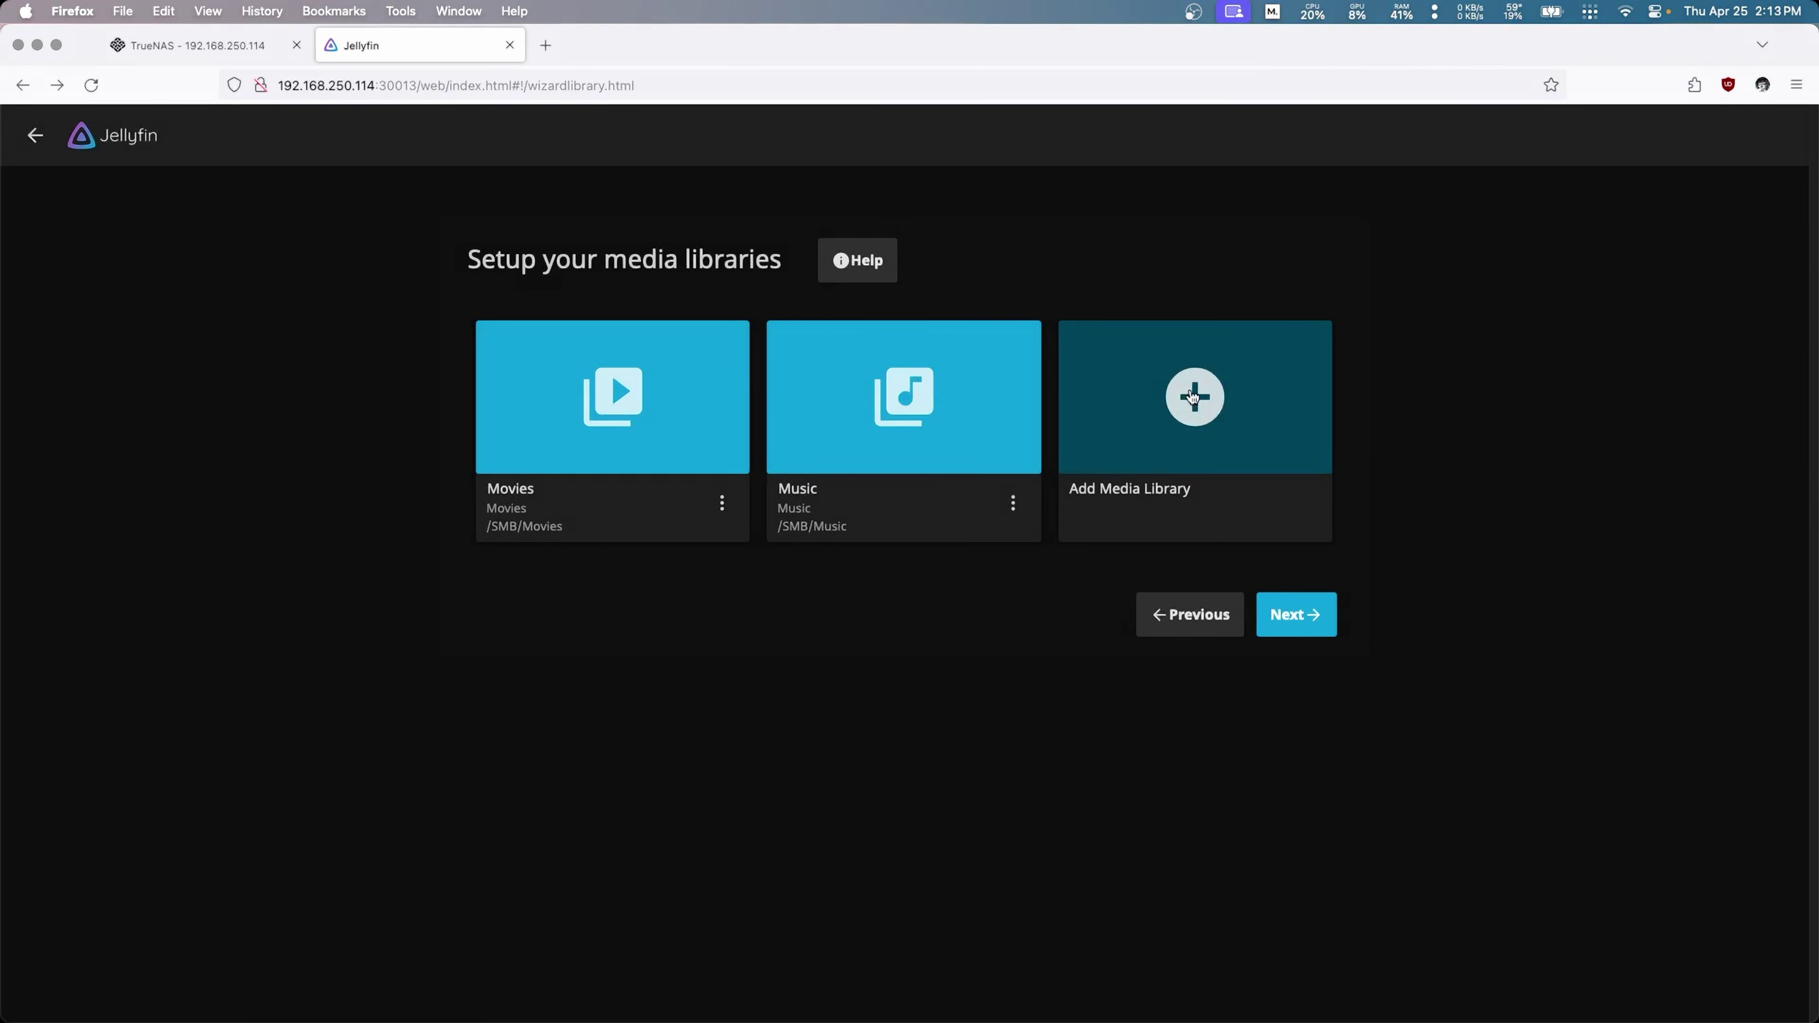
Step: Add a Shows library using the folder /SMB/TV Shows
click(1180, 402)
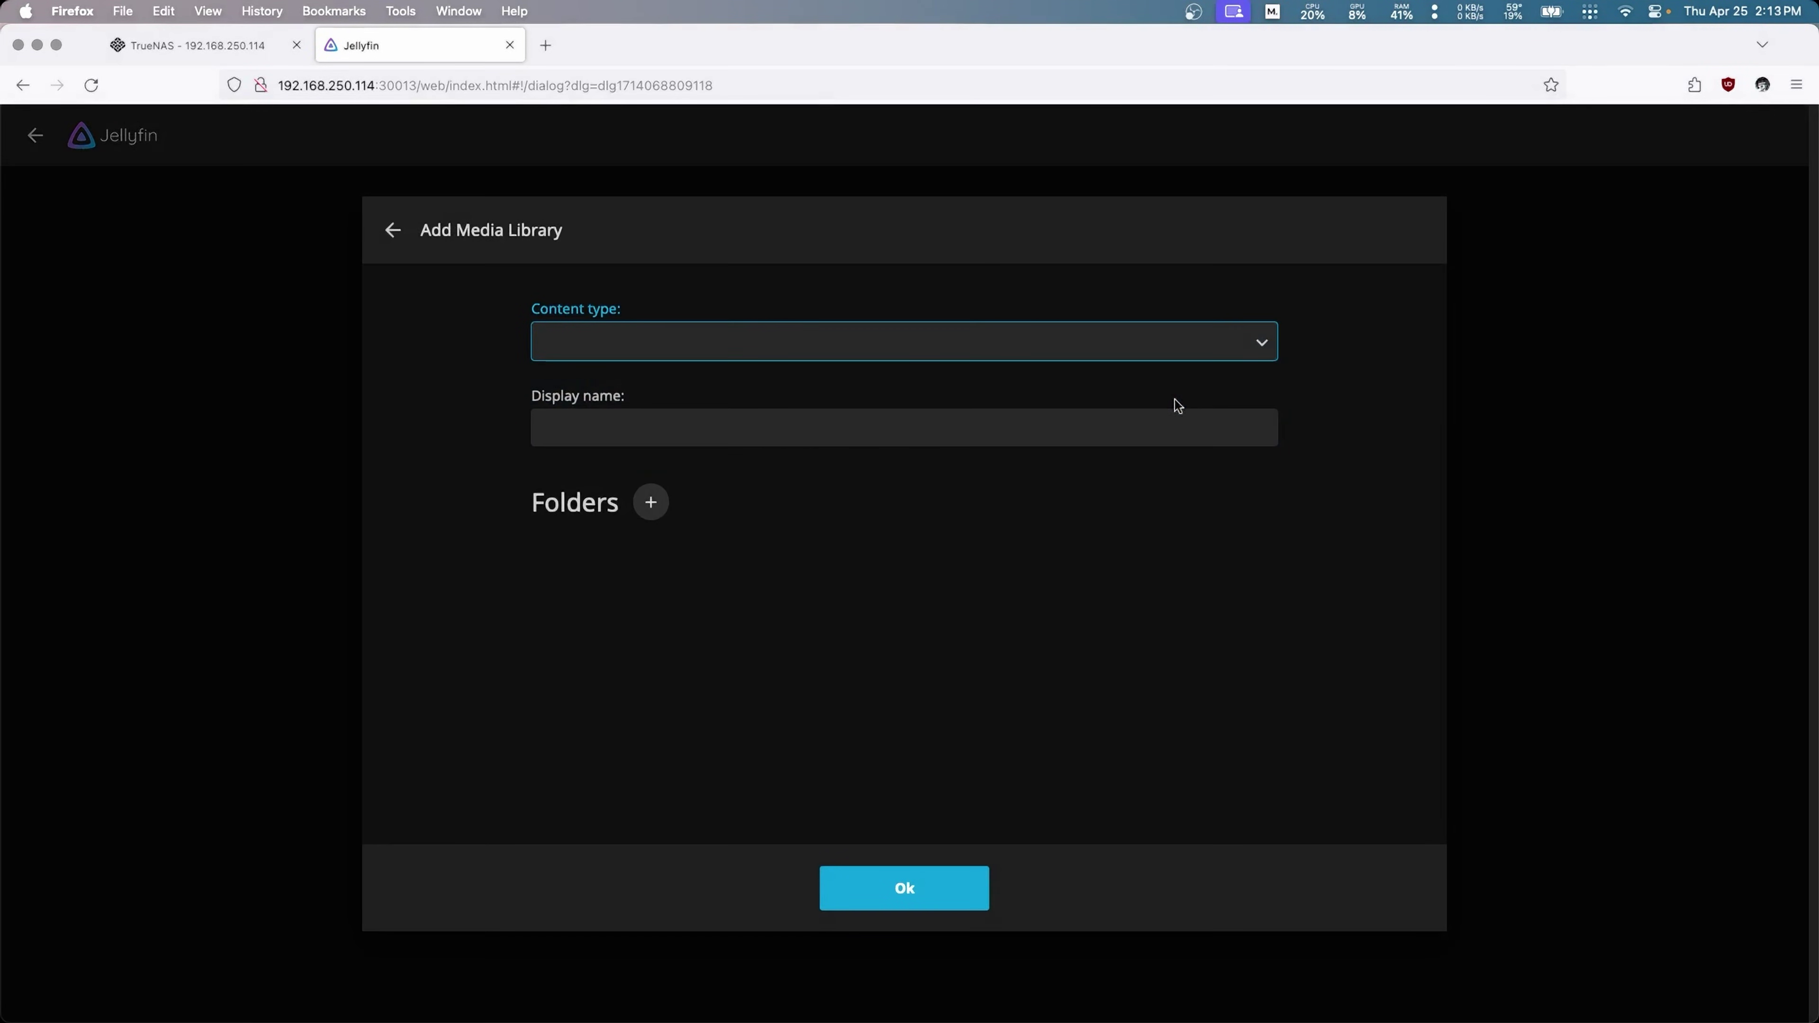
click(743, 346)
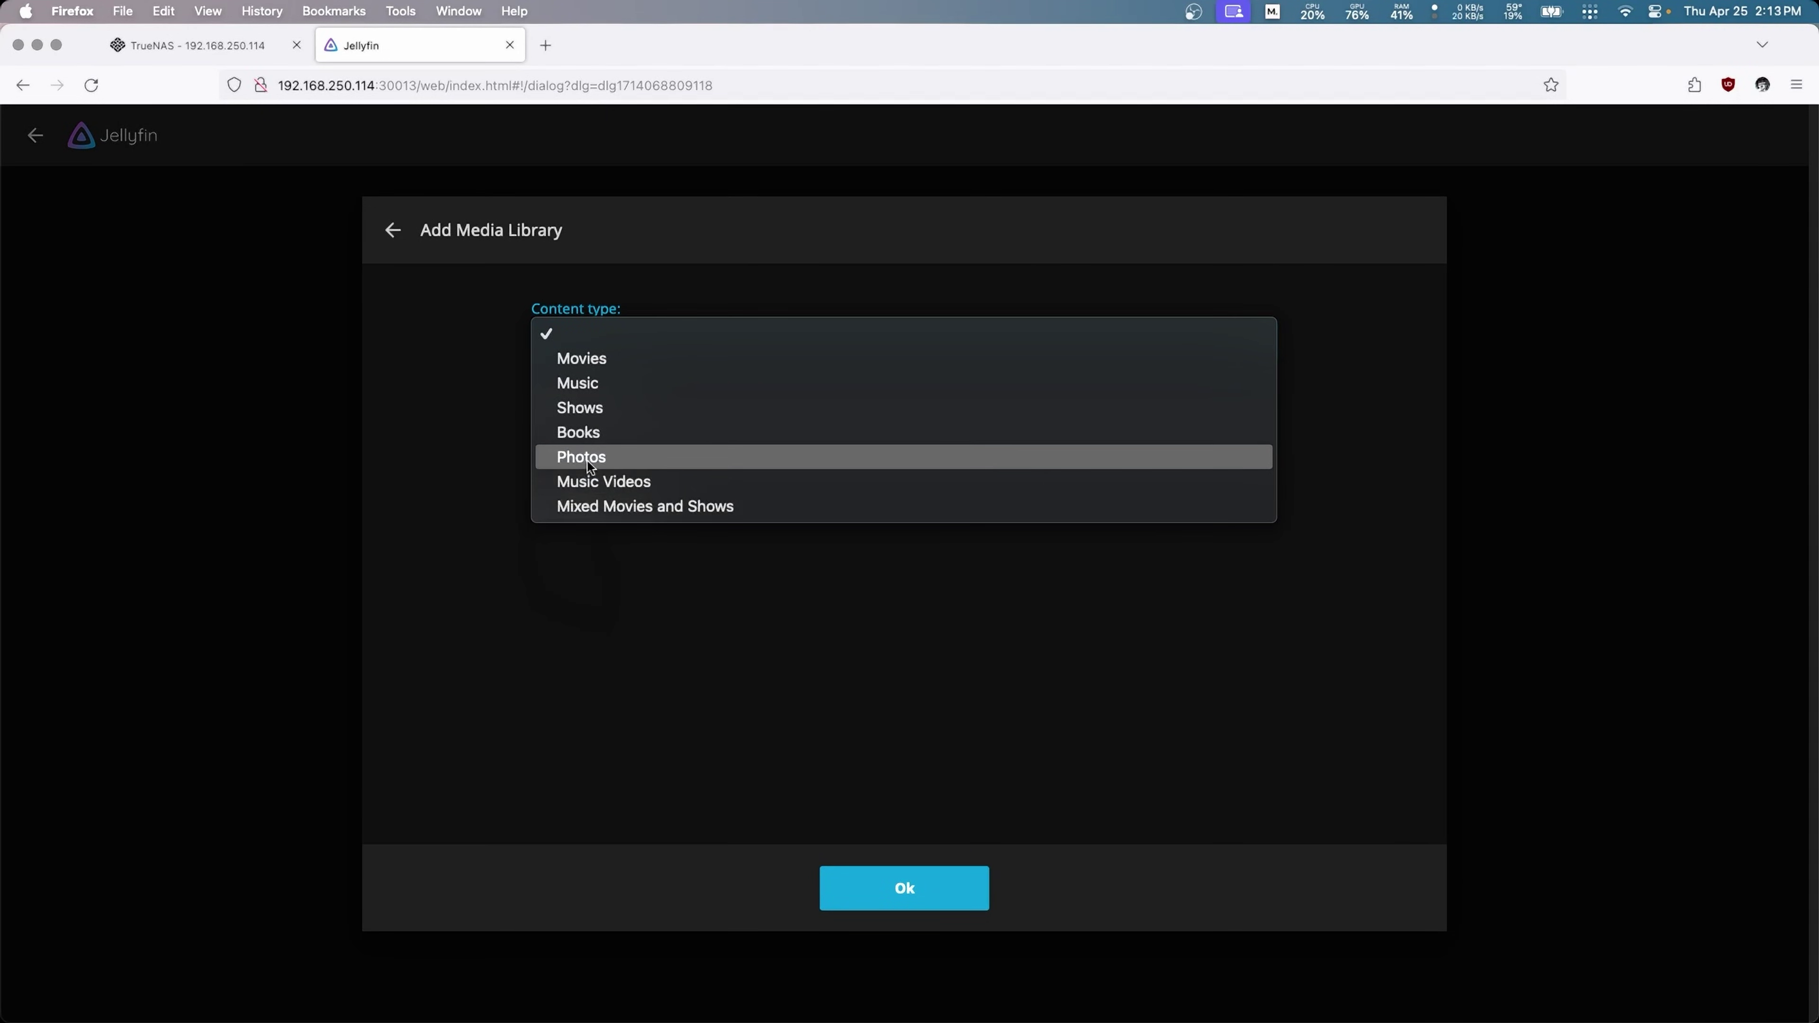
click(580, 407)
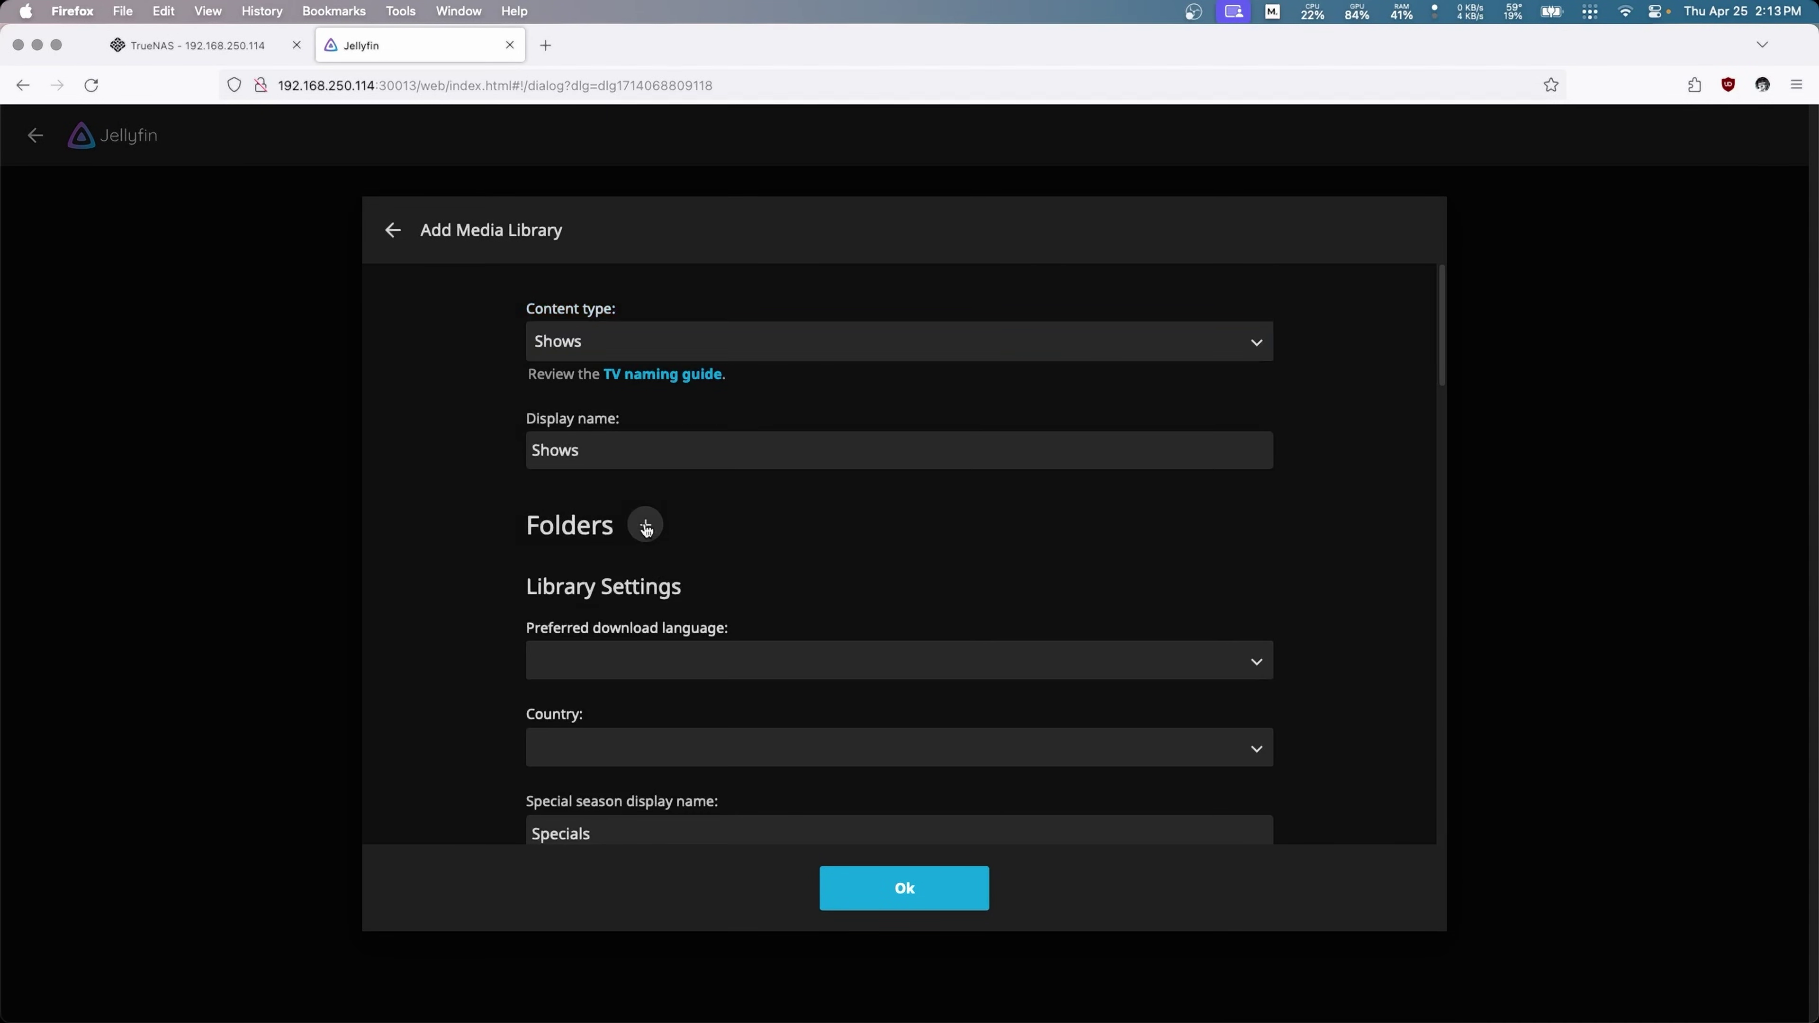
click(645, 525)
click(565, 648)
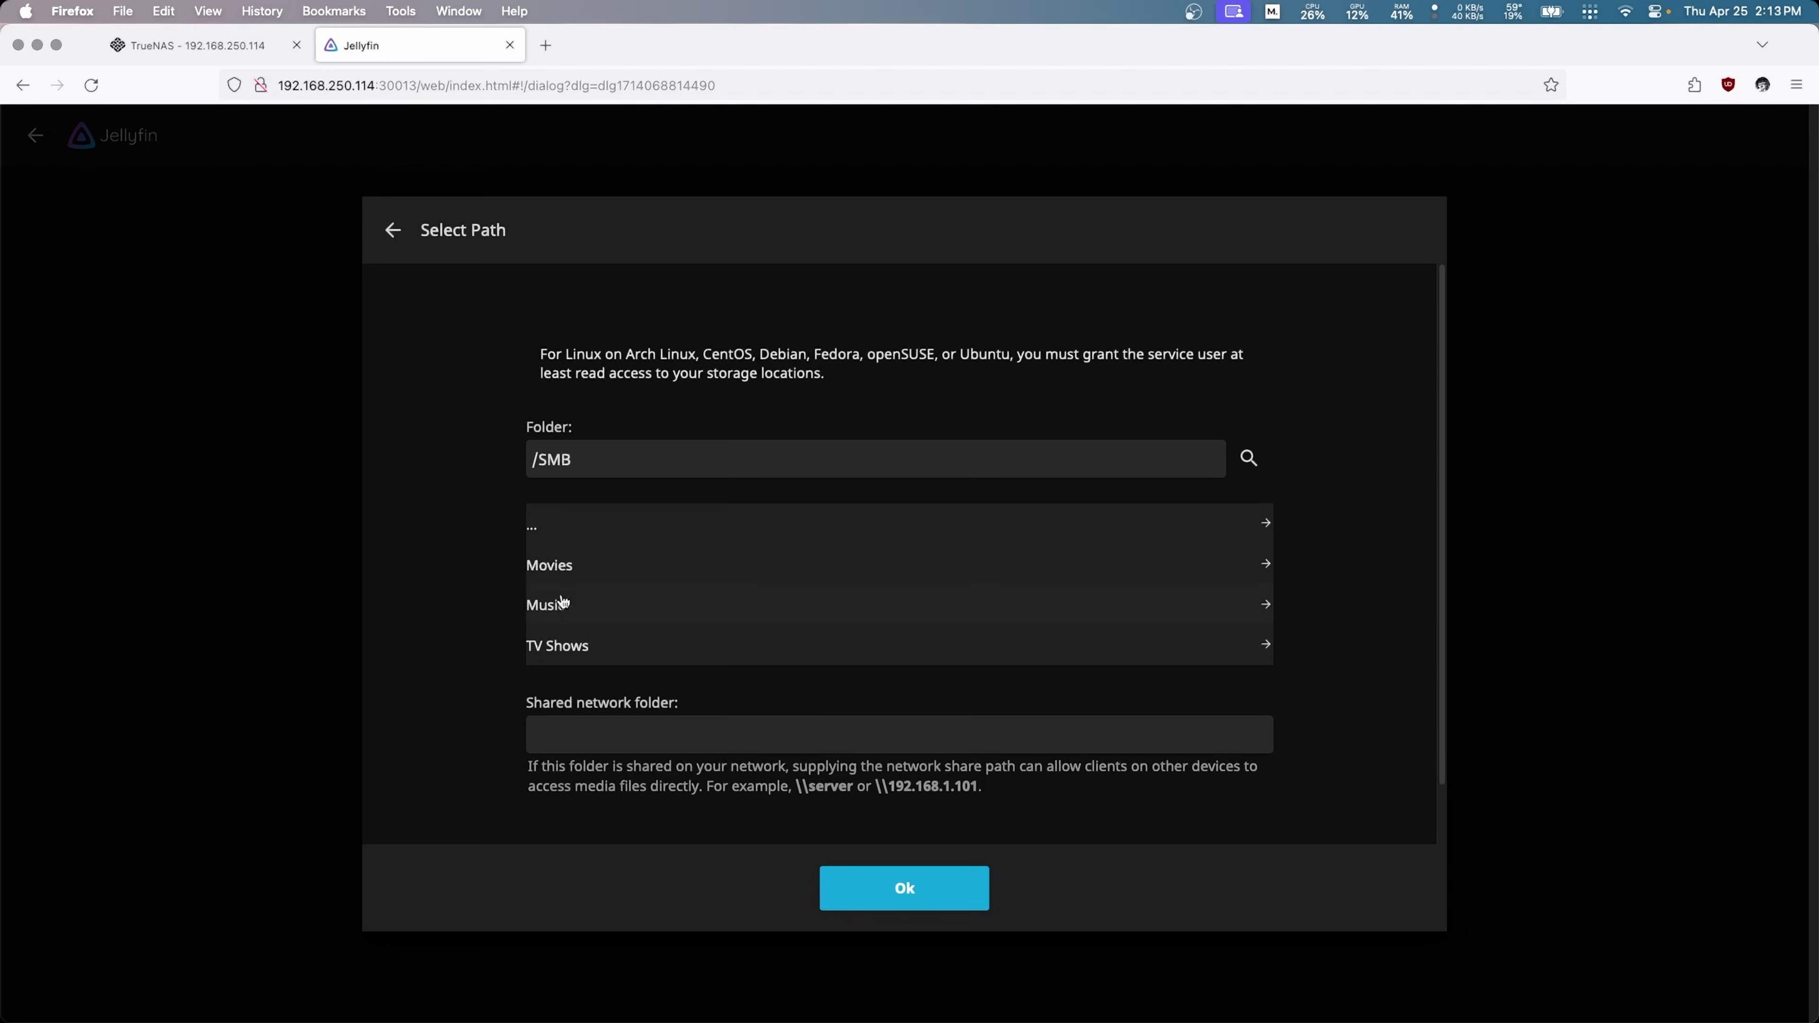
click(565, 648)
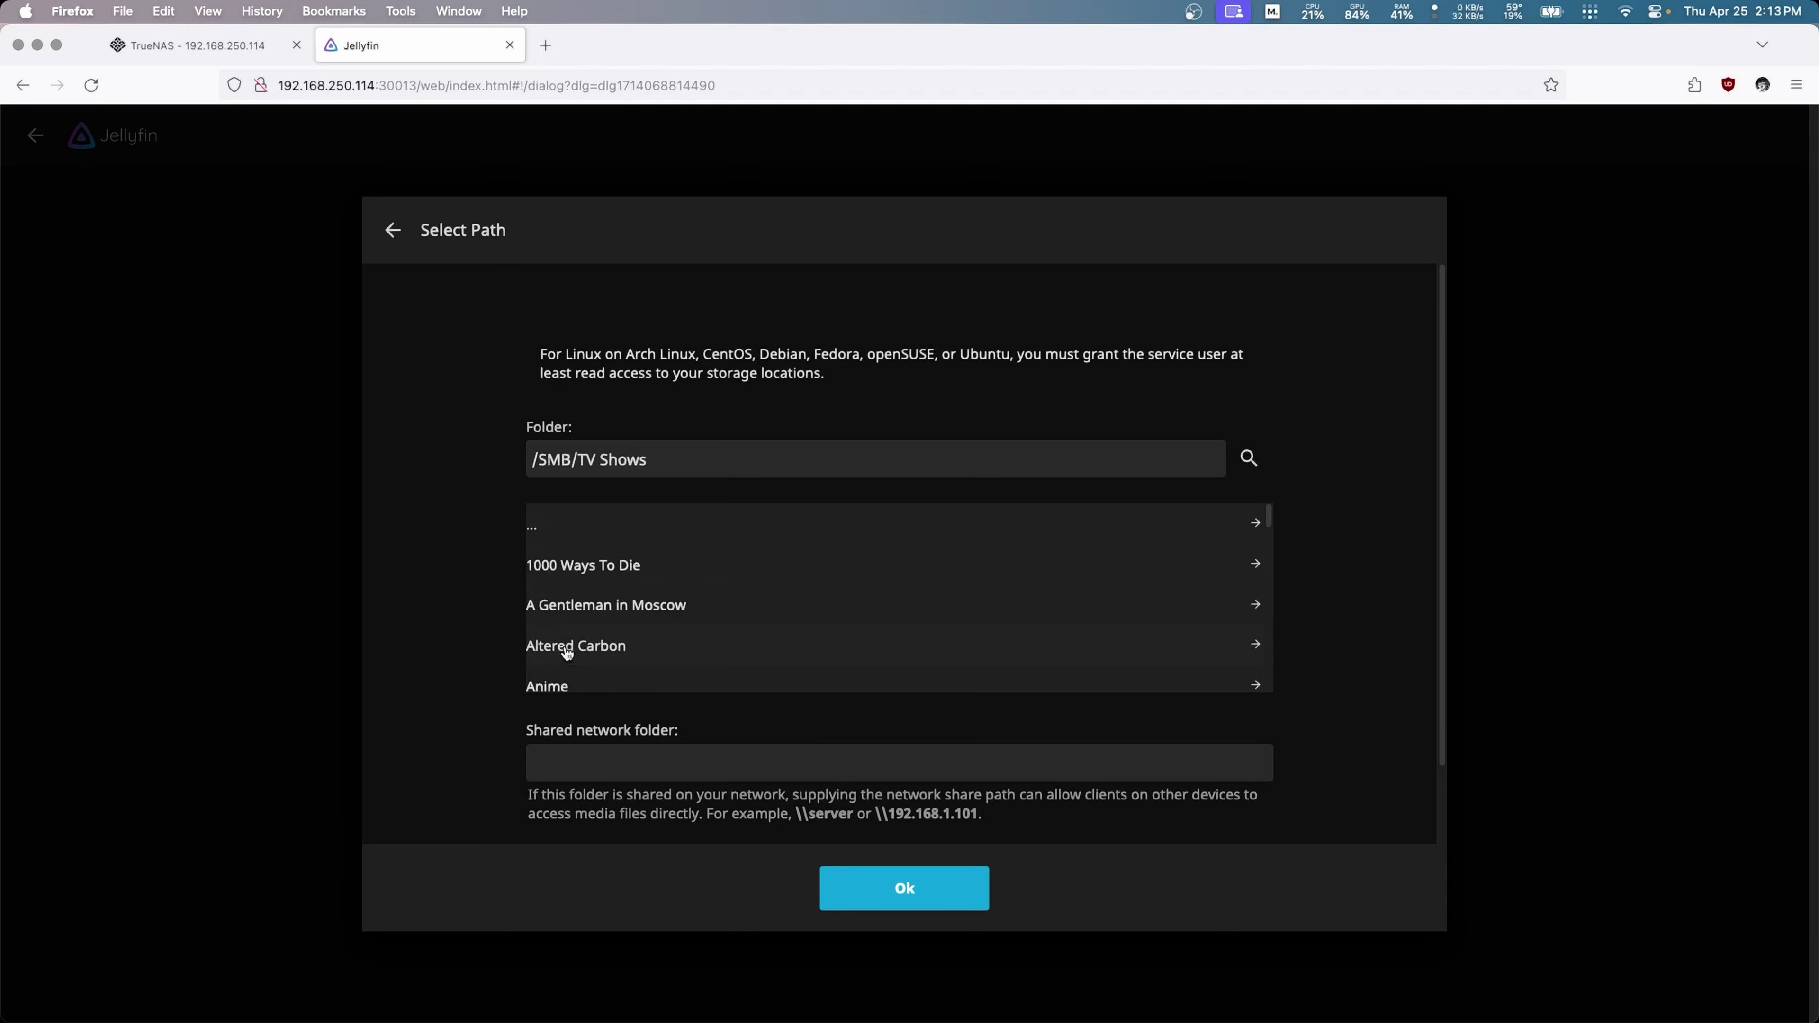
click(931, 892)
click(931, 892)
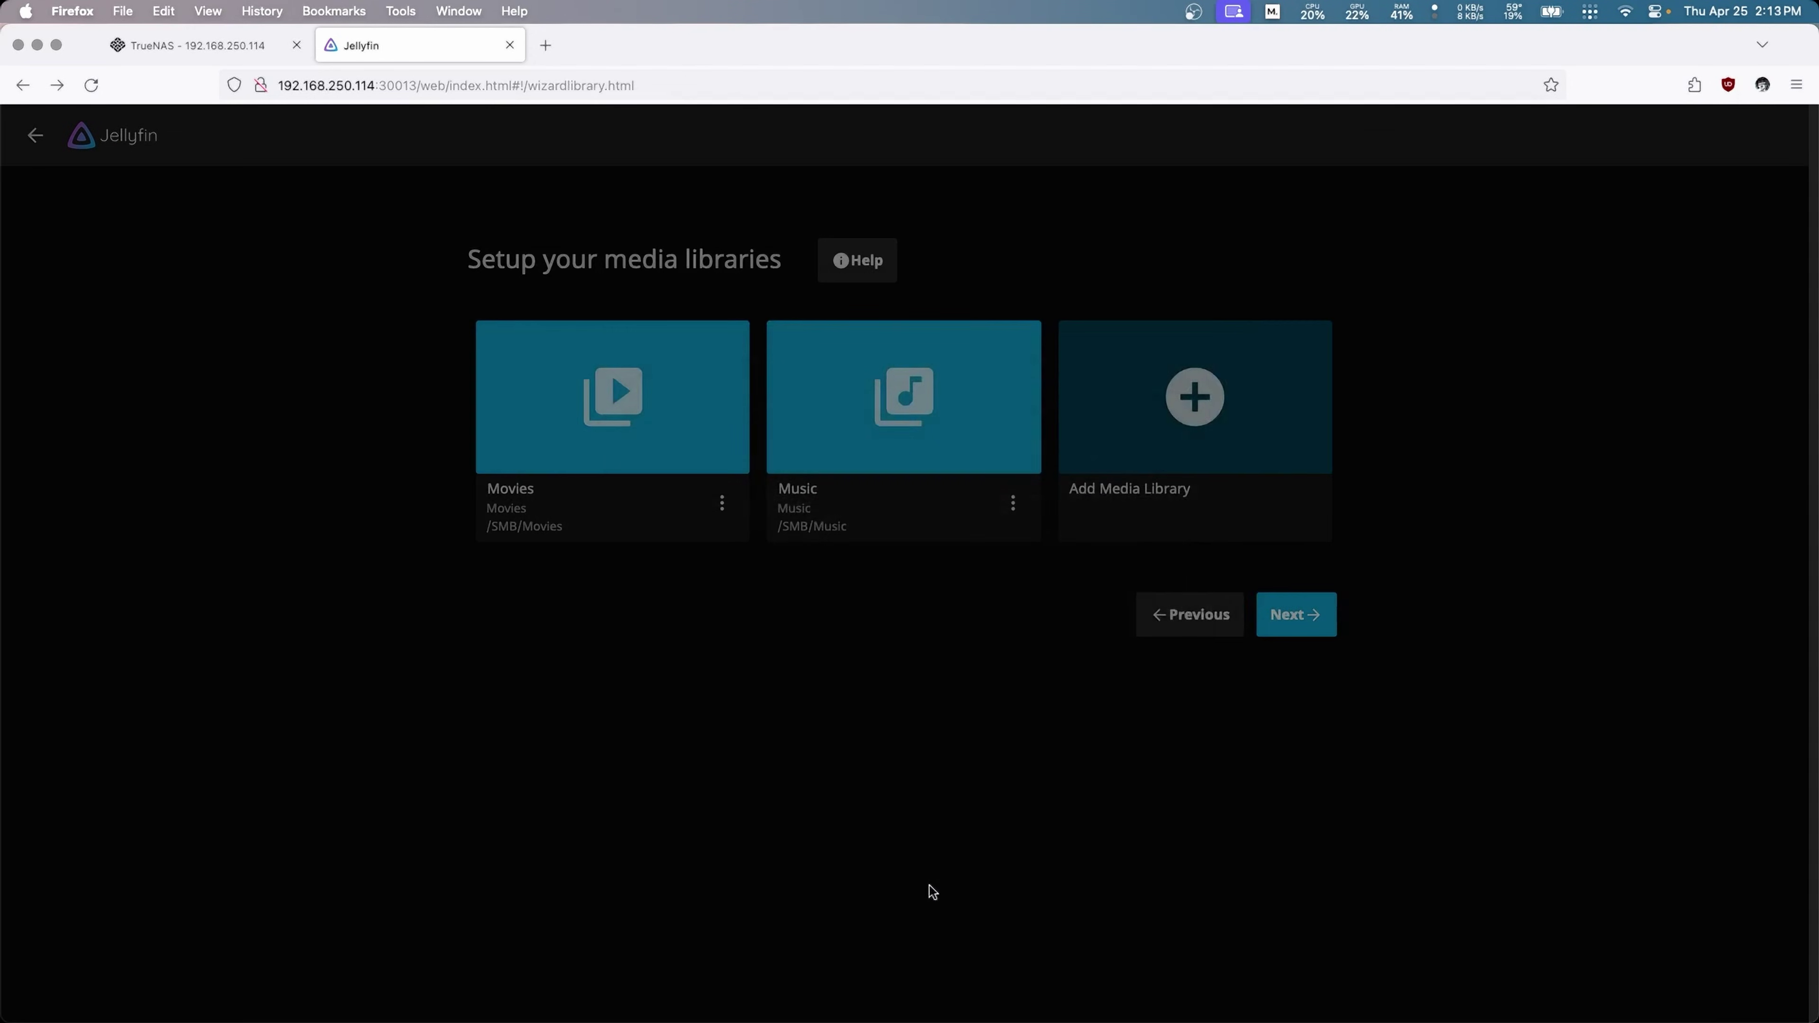
Step: Finish the remaining wizard pages and sign in with the new account's username and password
click(1292, 854)
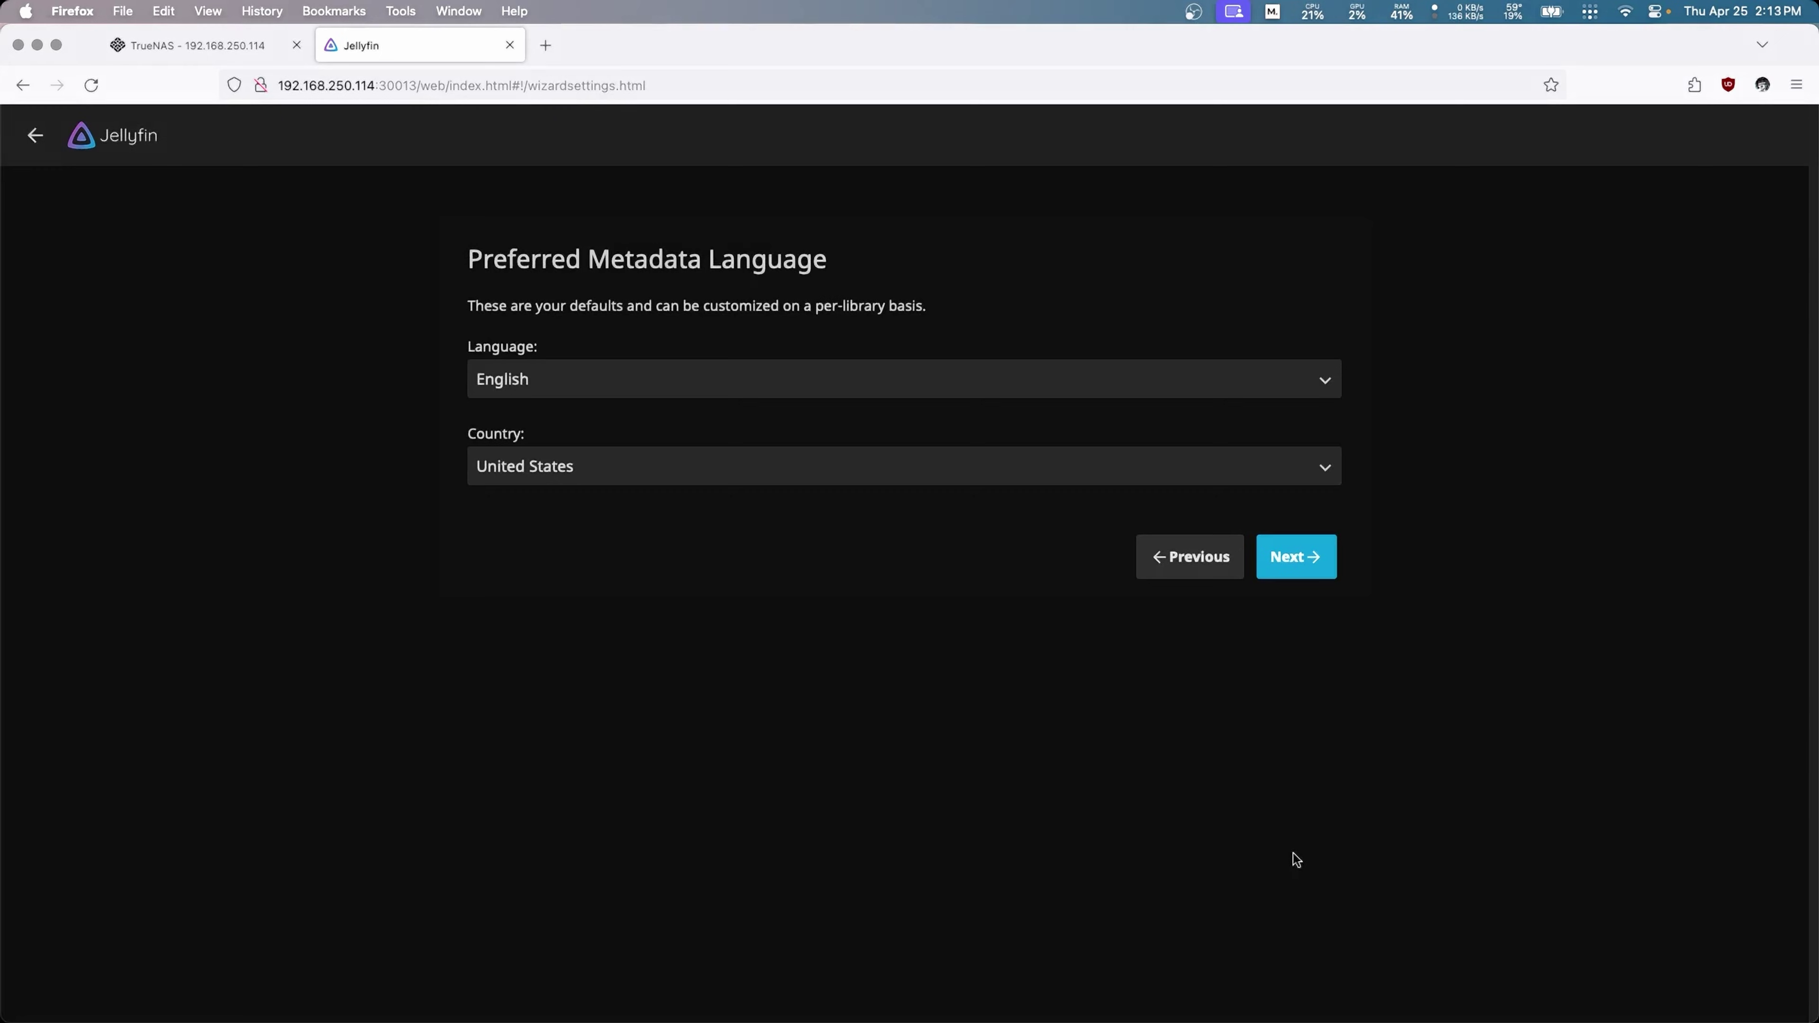
click(1289, 571)
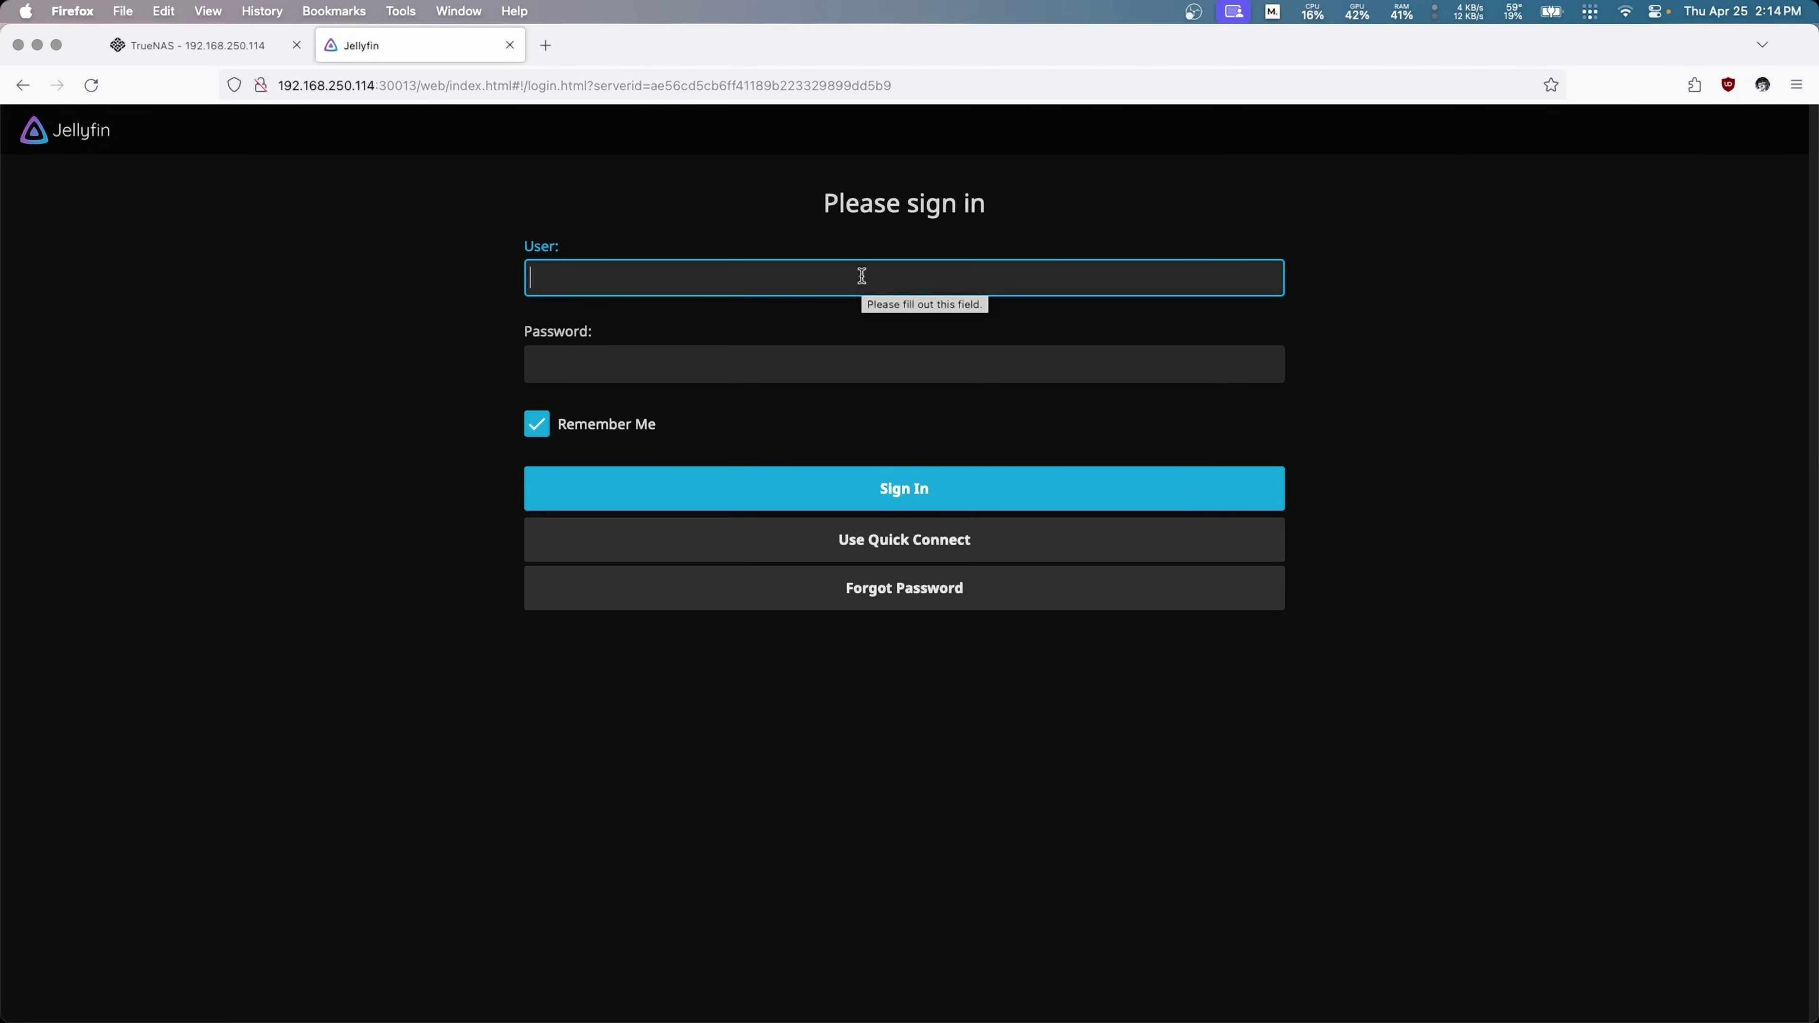
text(MyJellyfinUser)
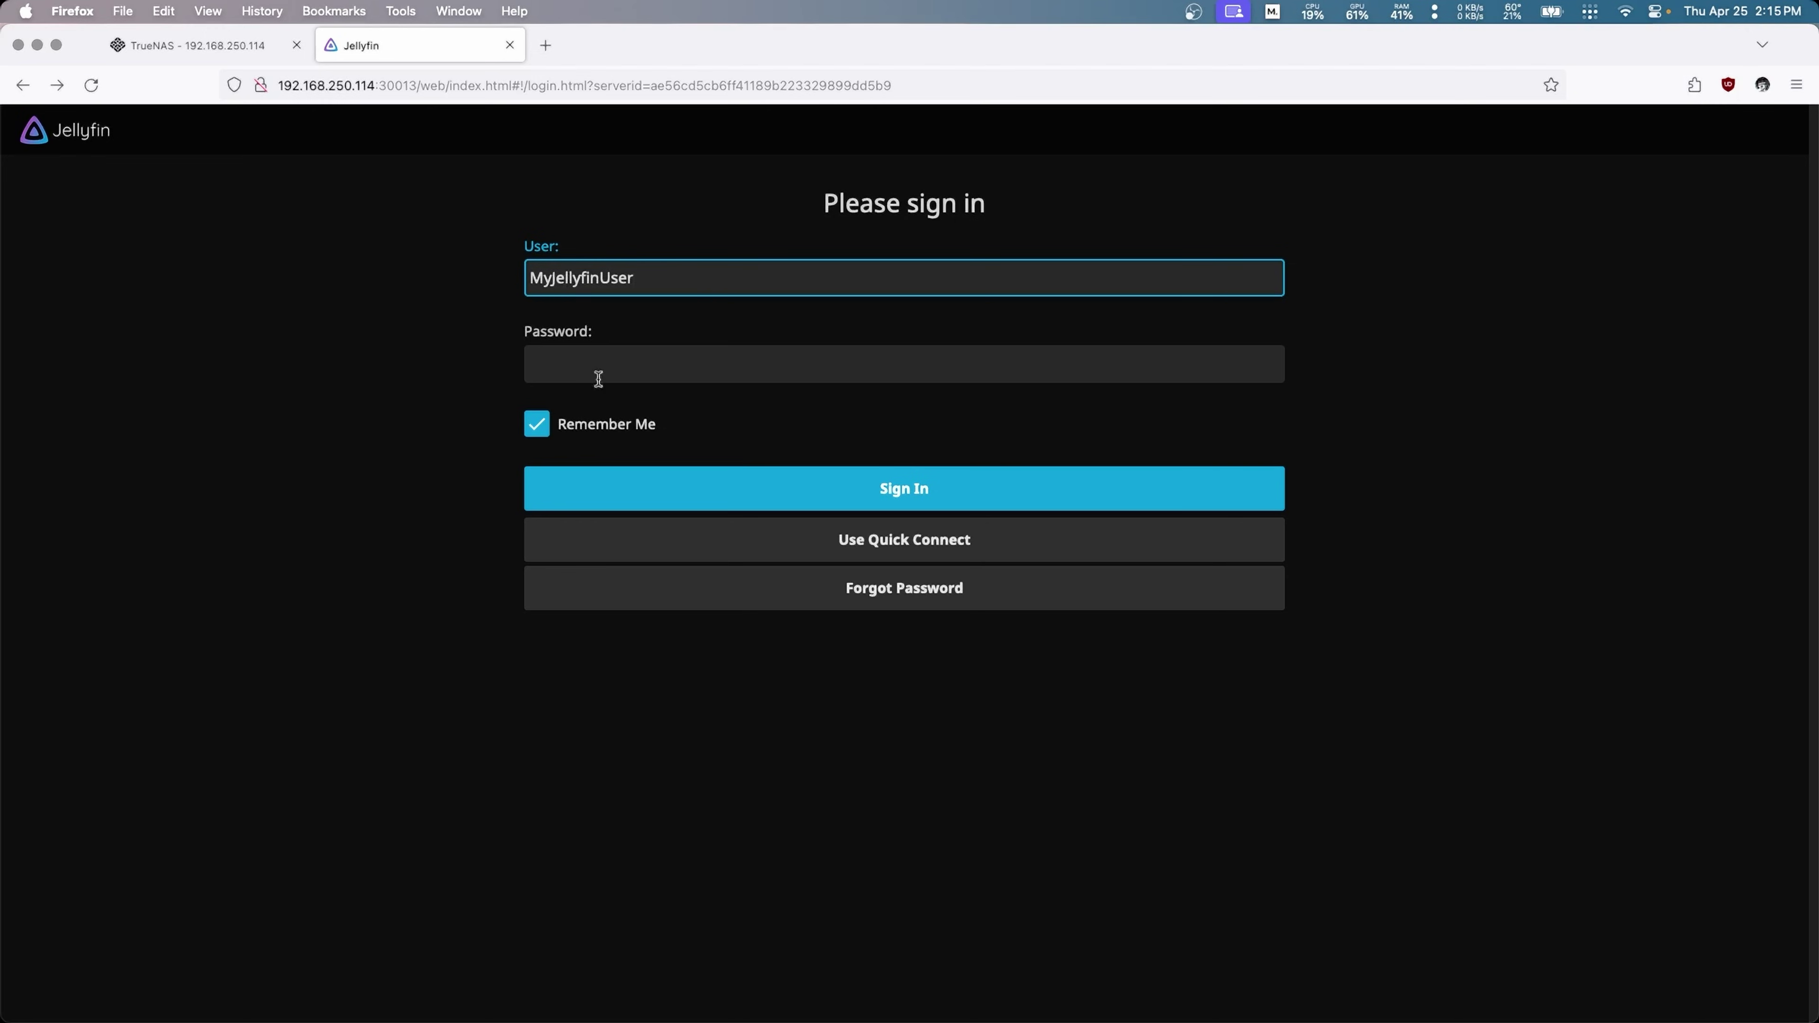
click(599, 379)
text(•)
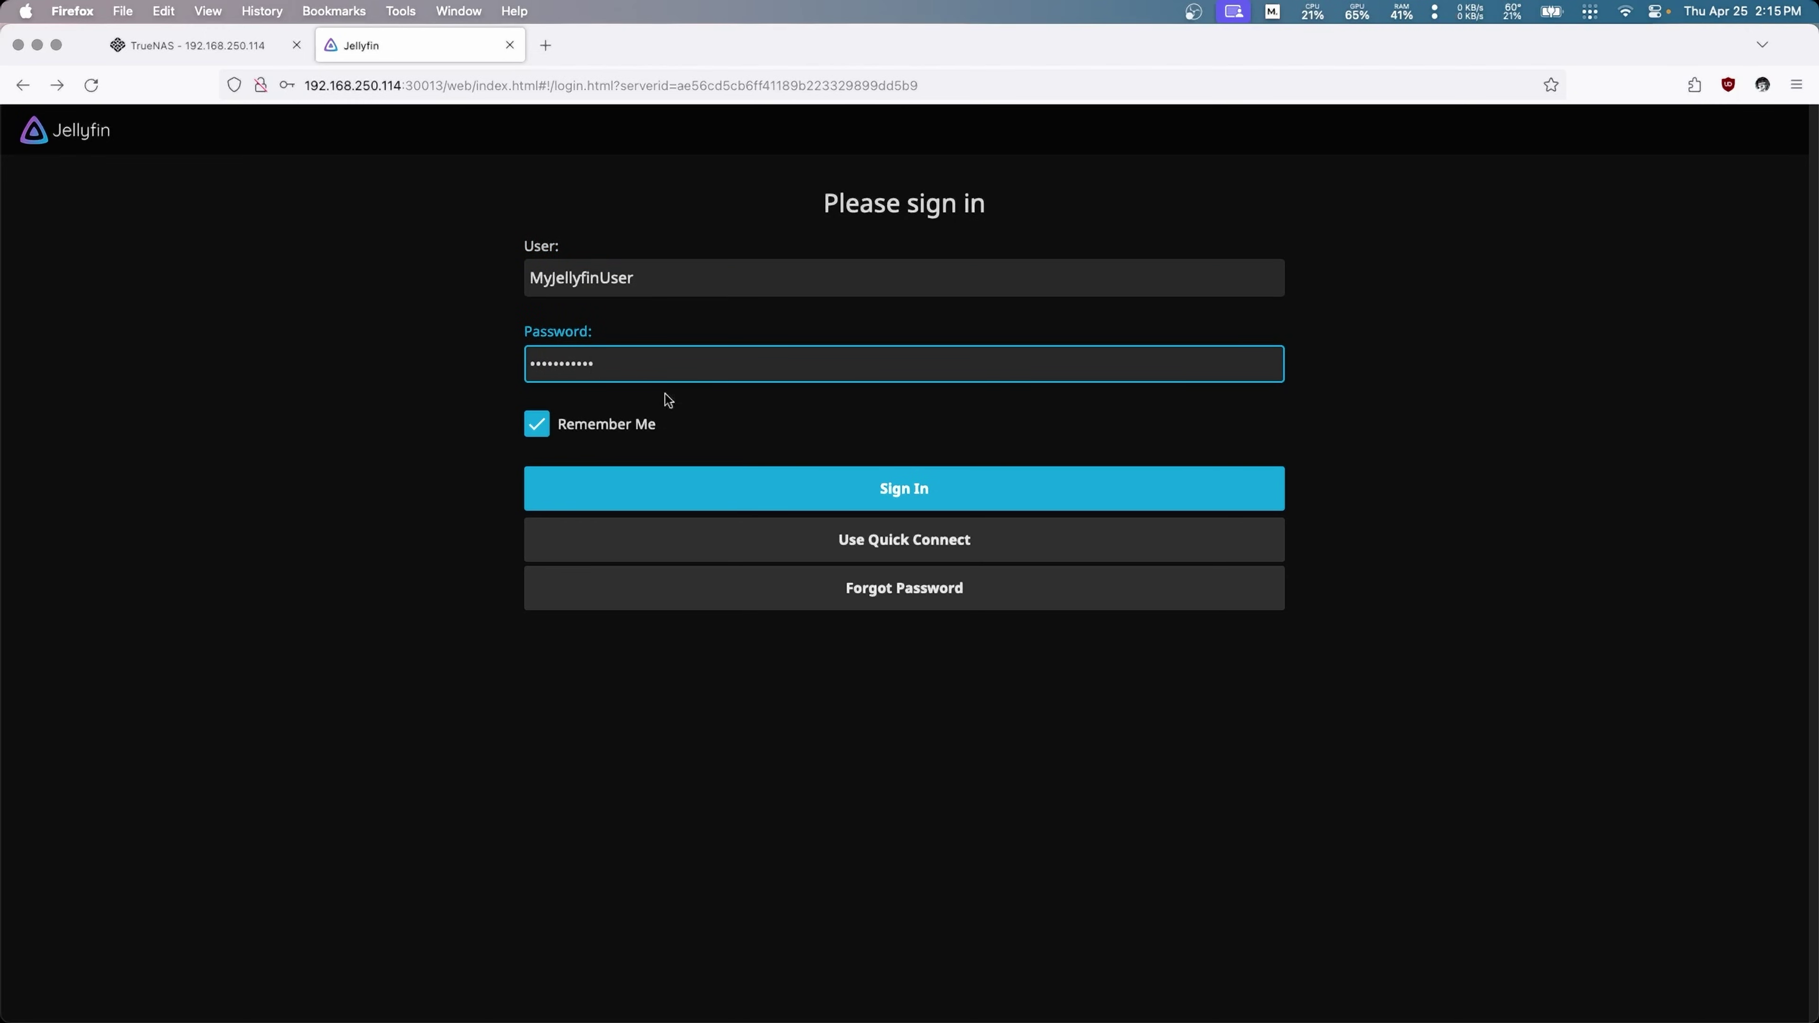
click(926, 486)
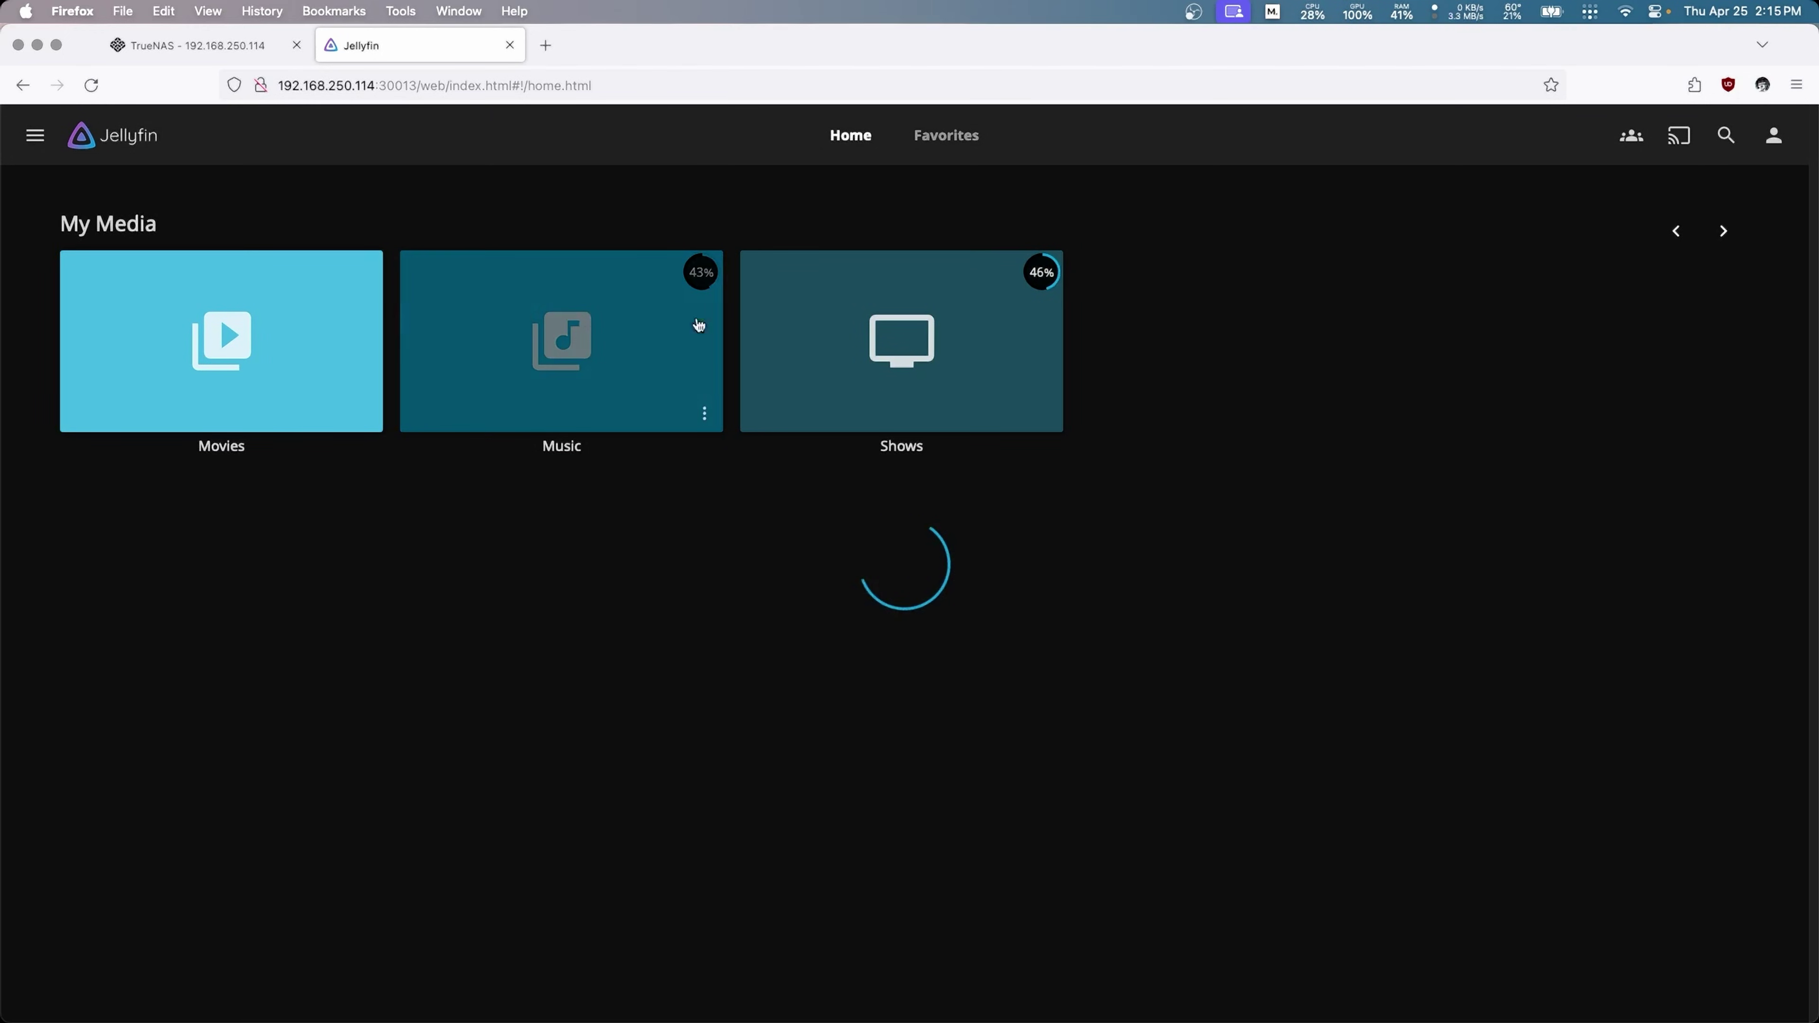
Step: Play Akira (1988) from Movies, seek to 16:03 and pause, then return to Home
click(34, 135)
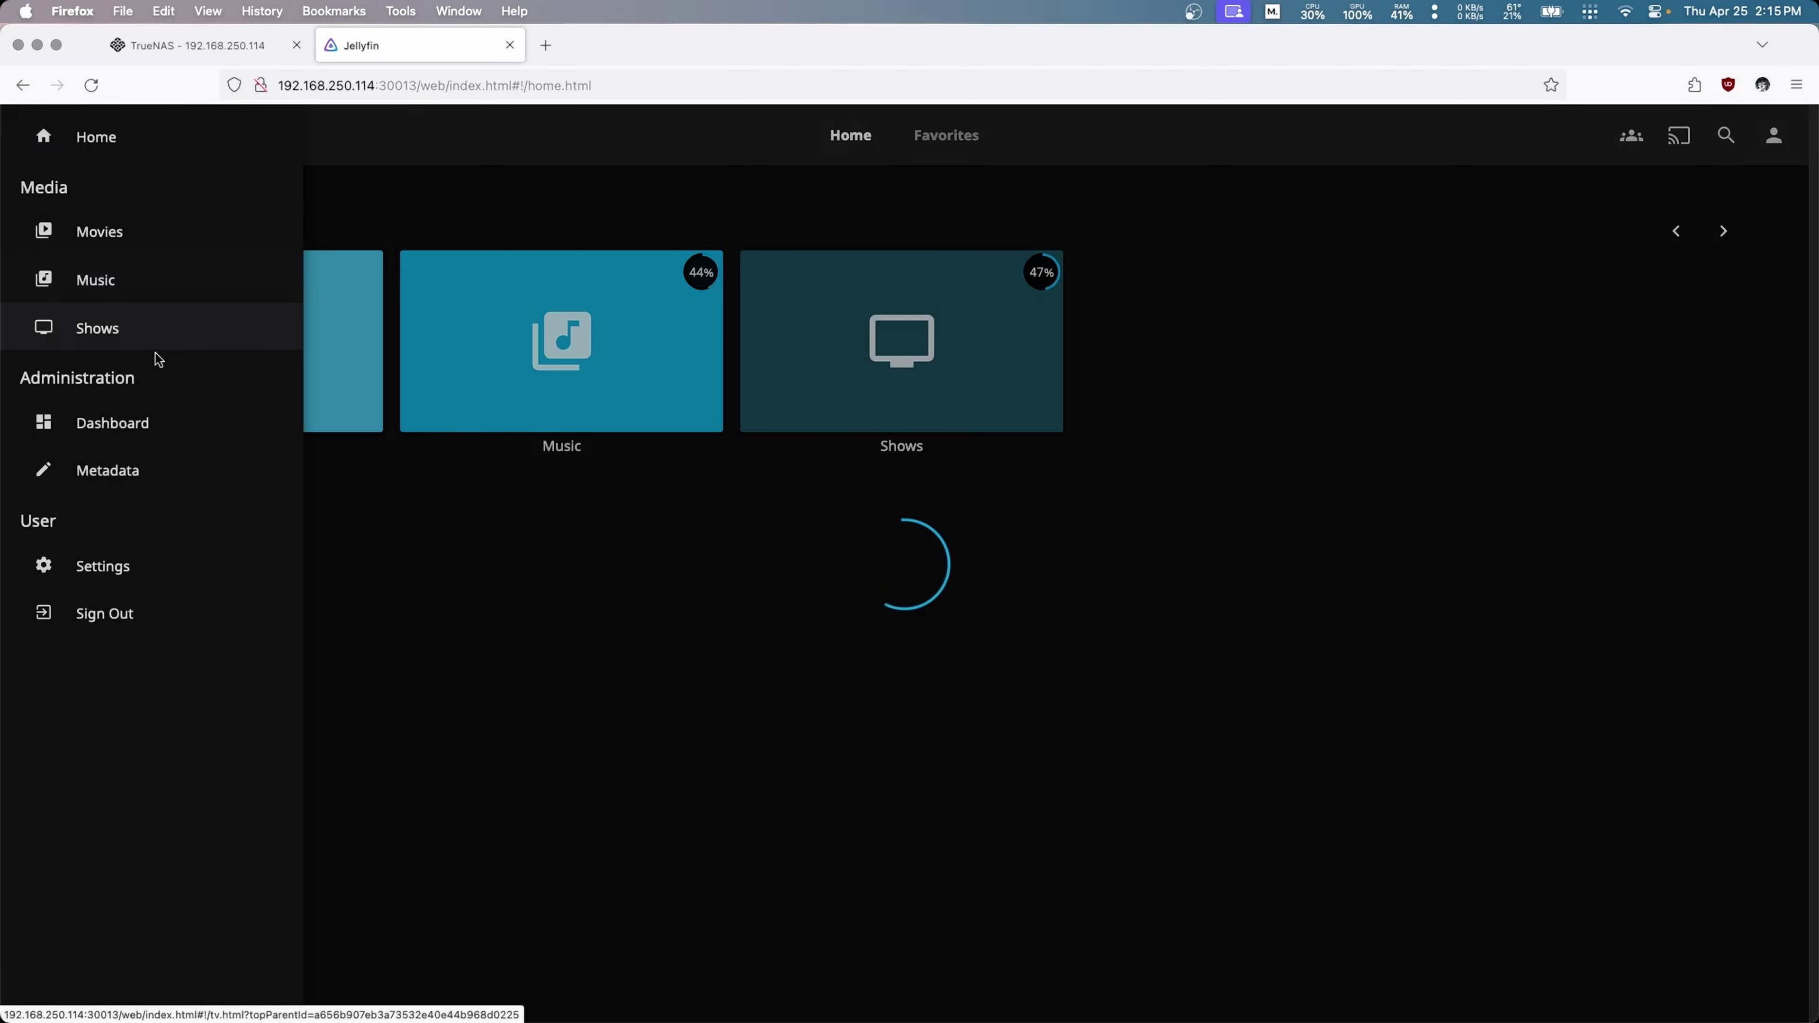
click(101, 232)
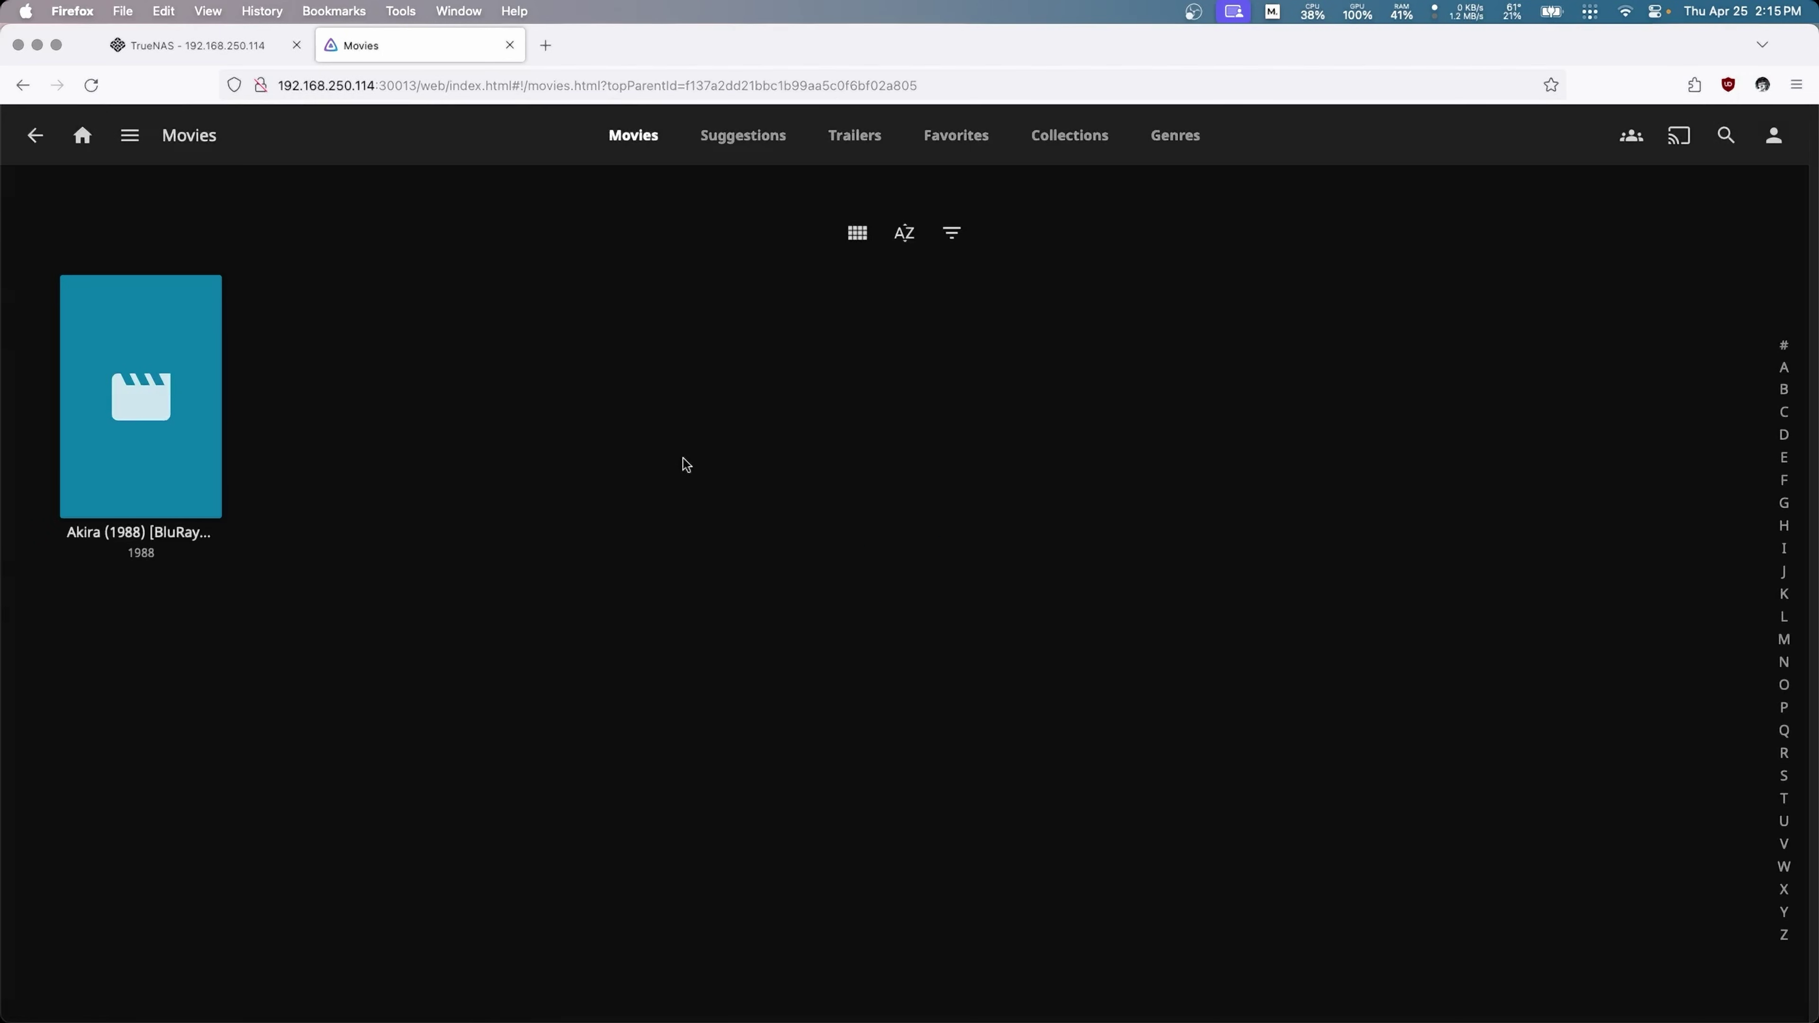
mouse_move(141, 408)
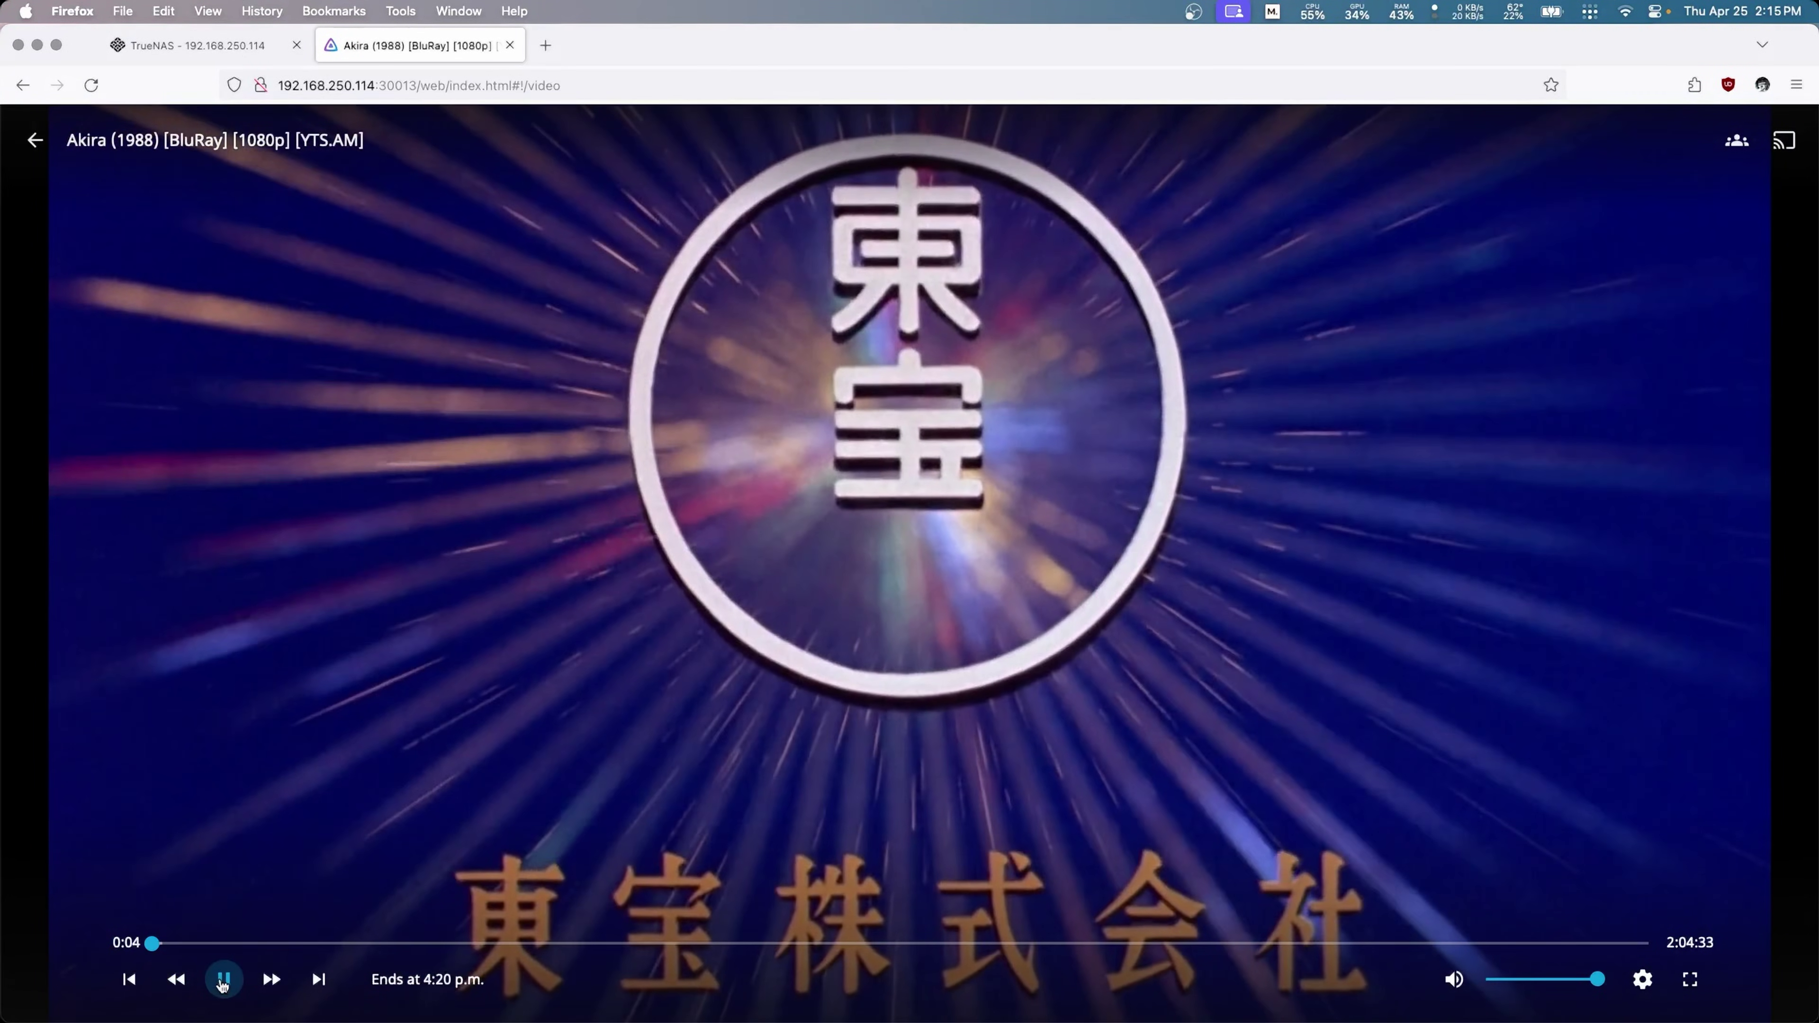
click(223, 979)
drag(161, 943, 345, 946)
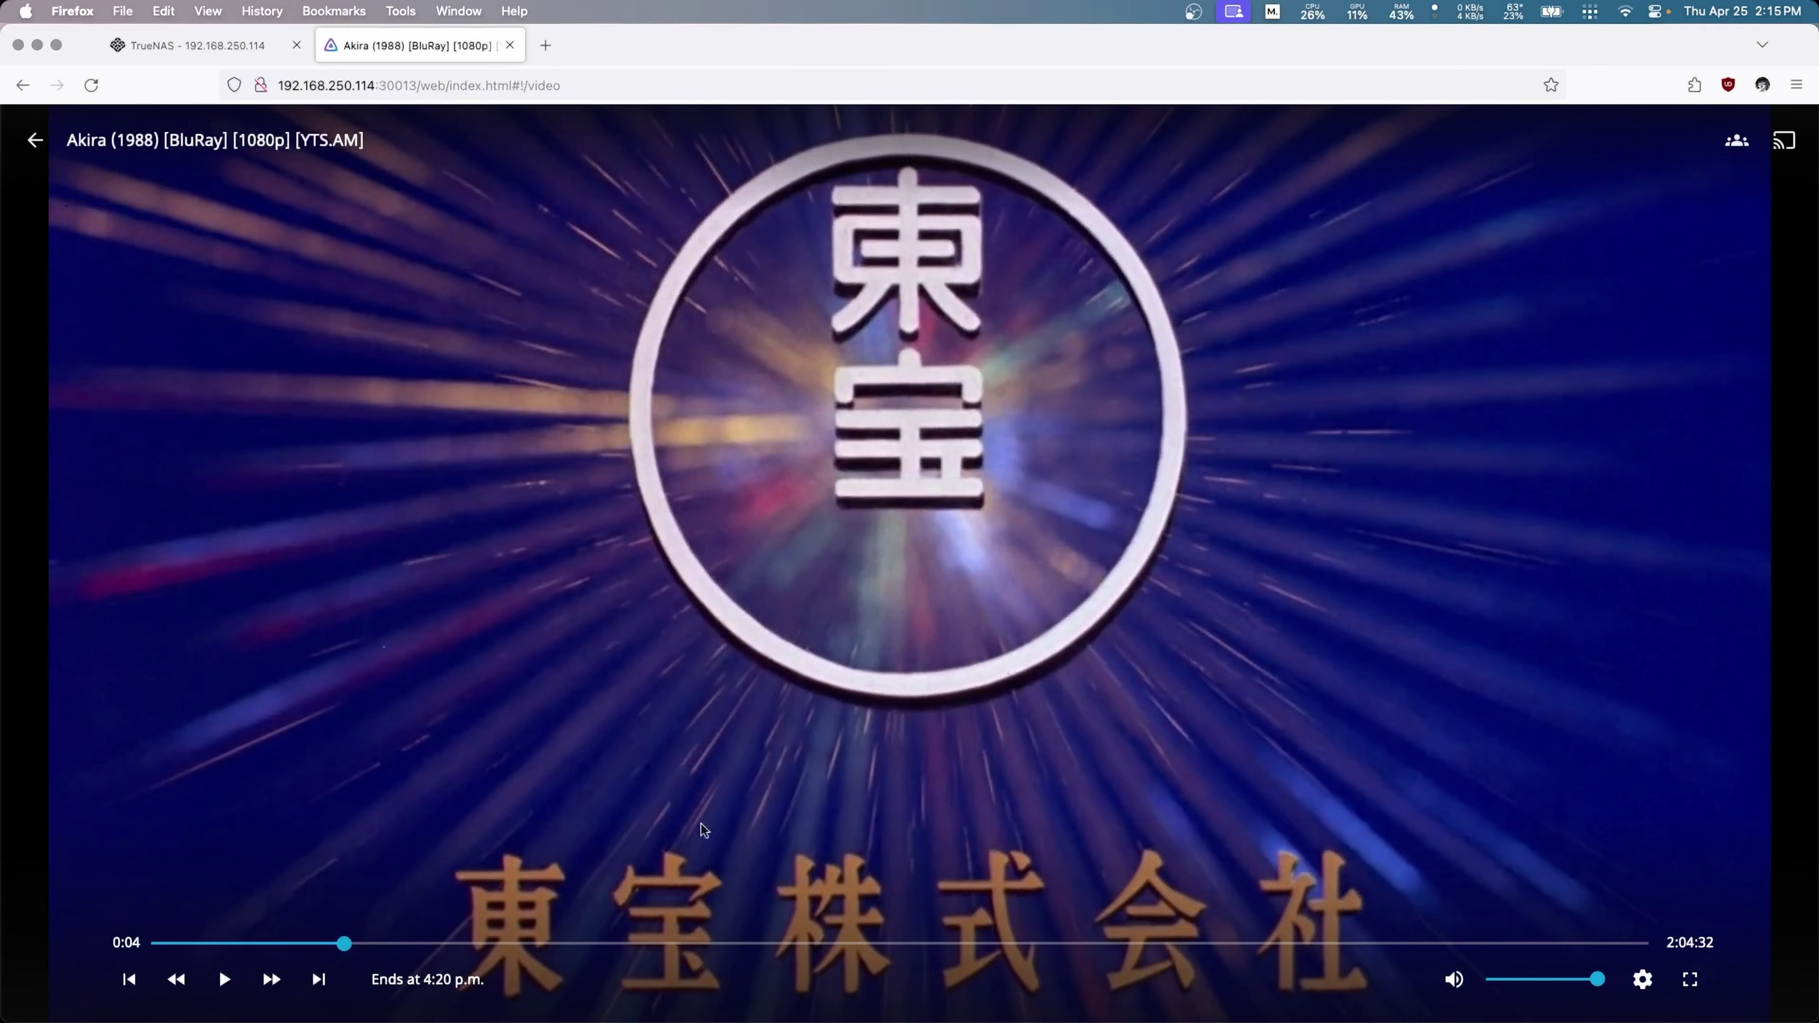
click(224, 980)
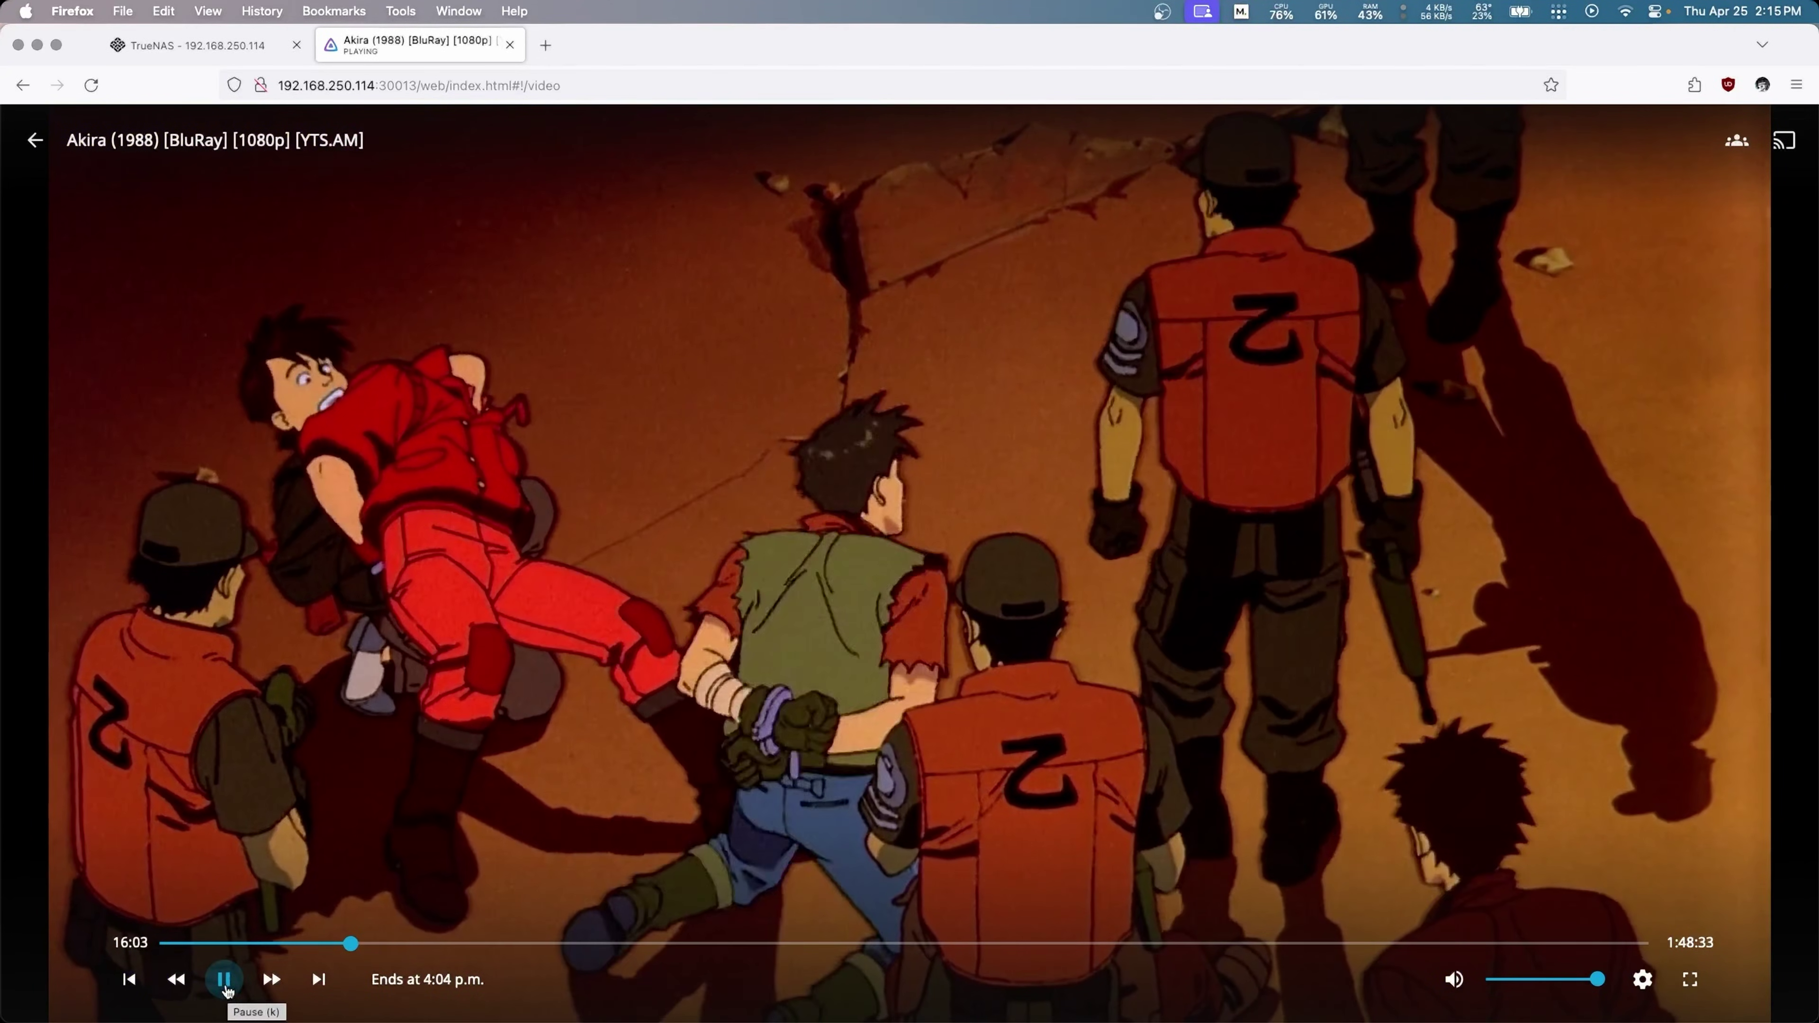
click(224, 980)
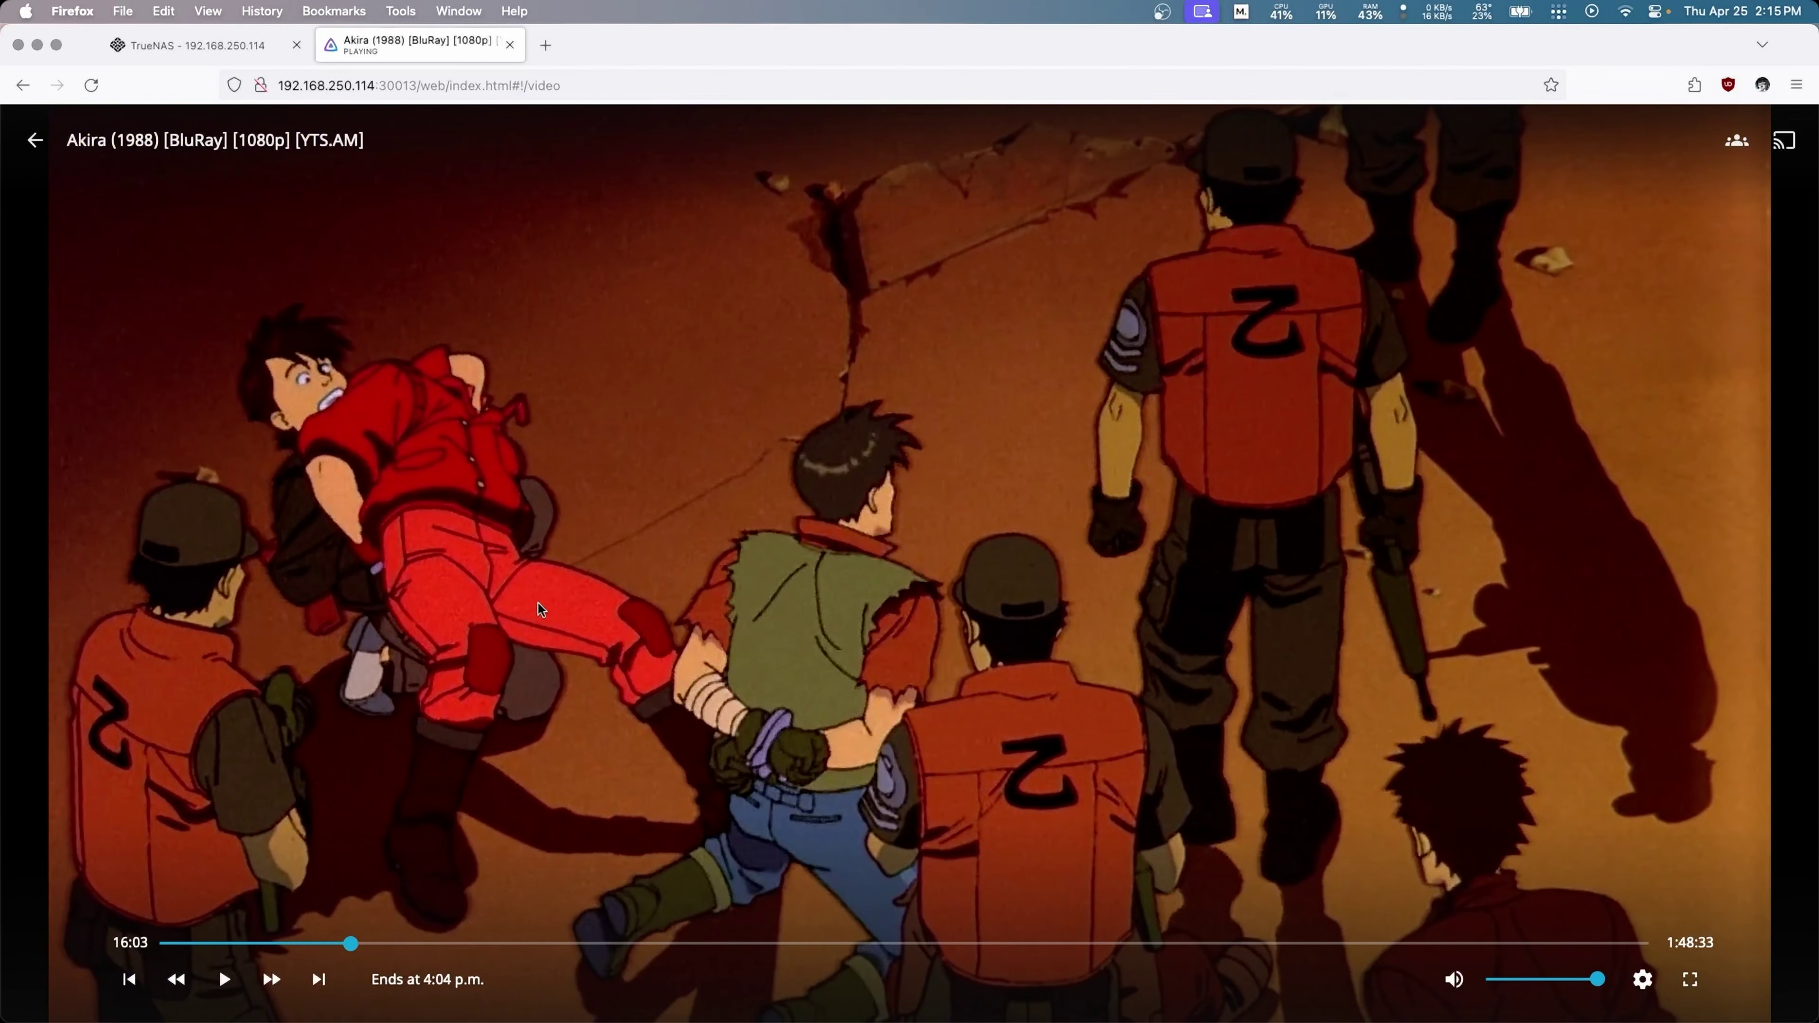
click(32, 142)
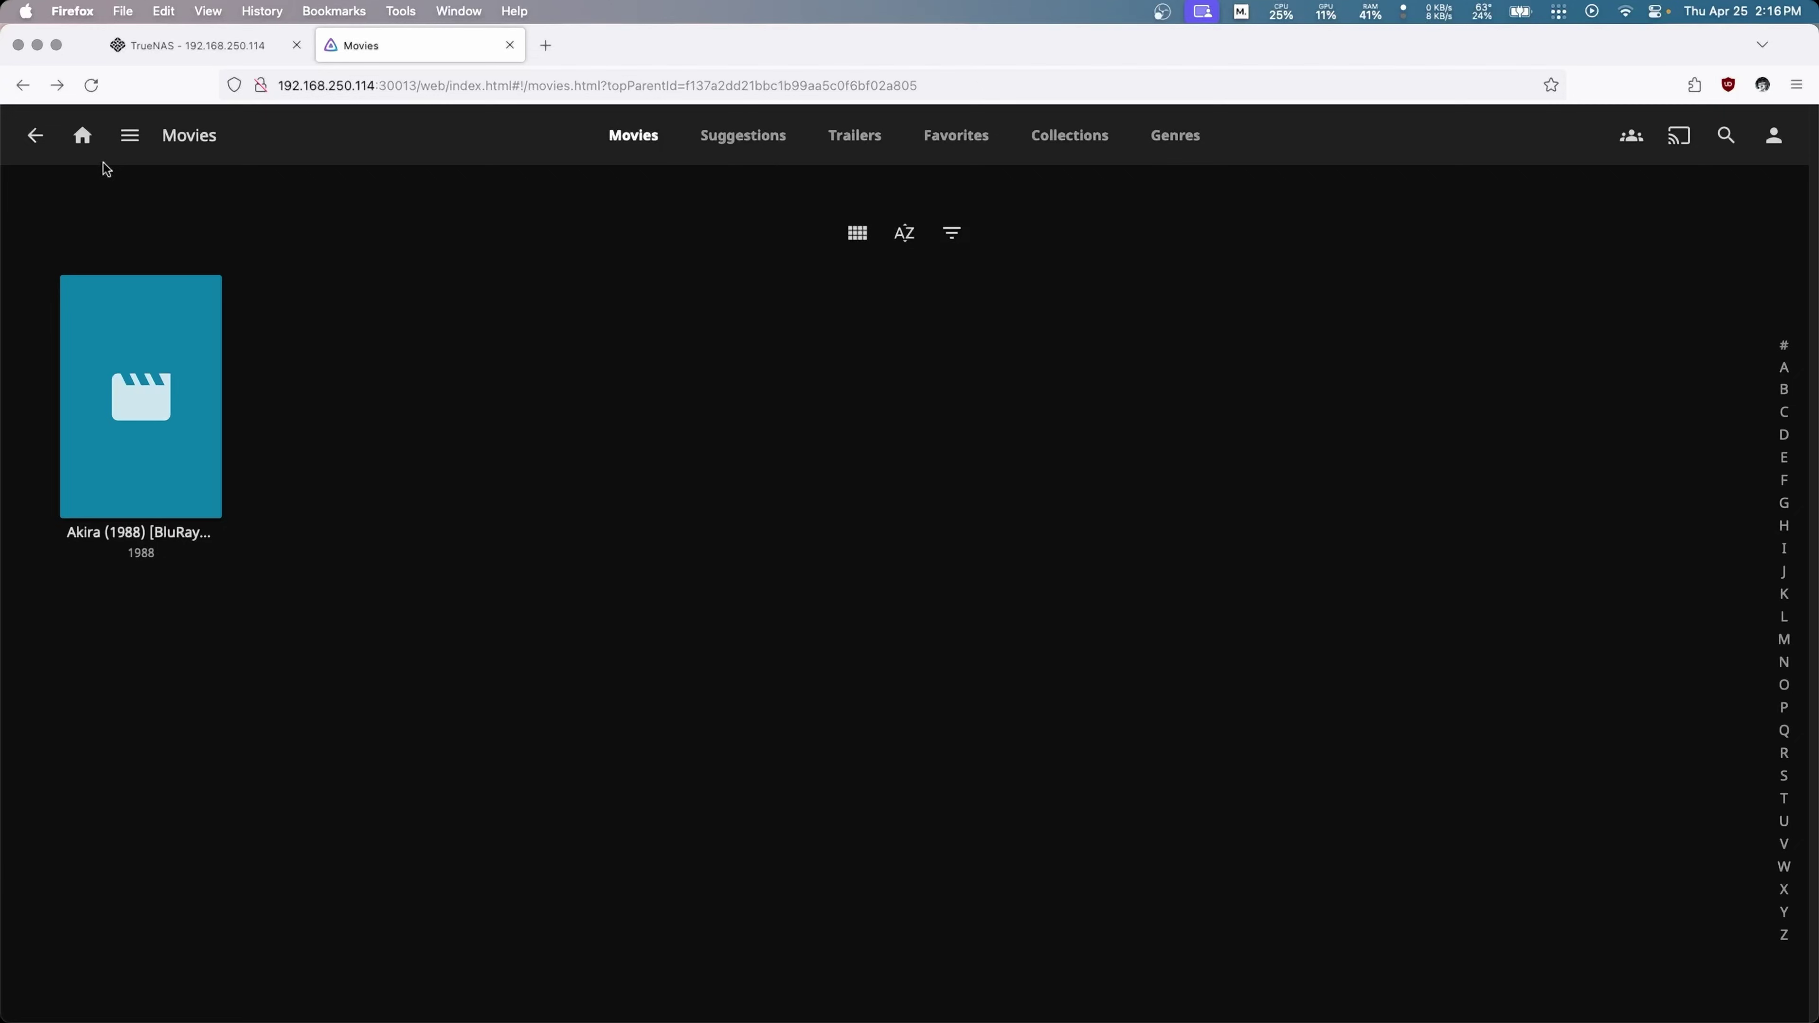
click(82, 135)
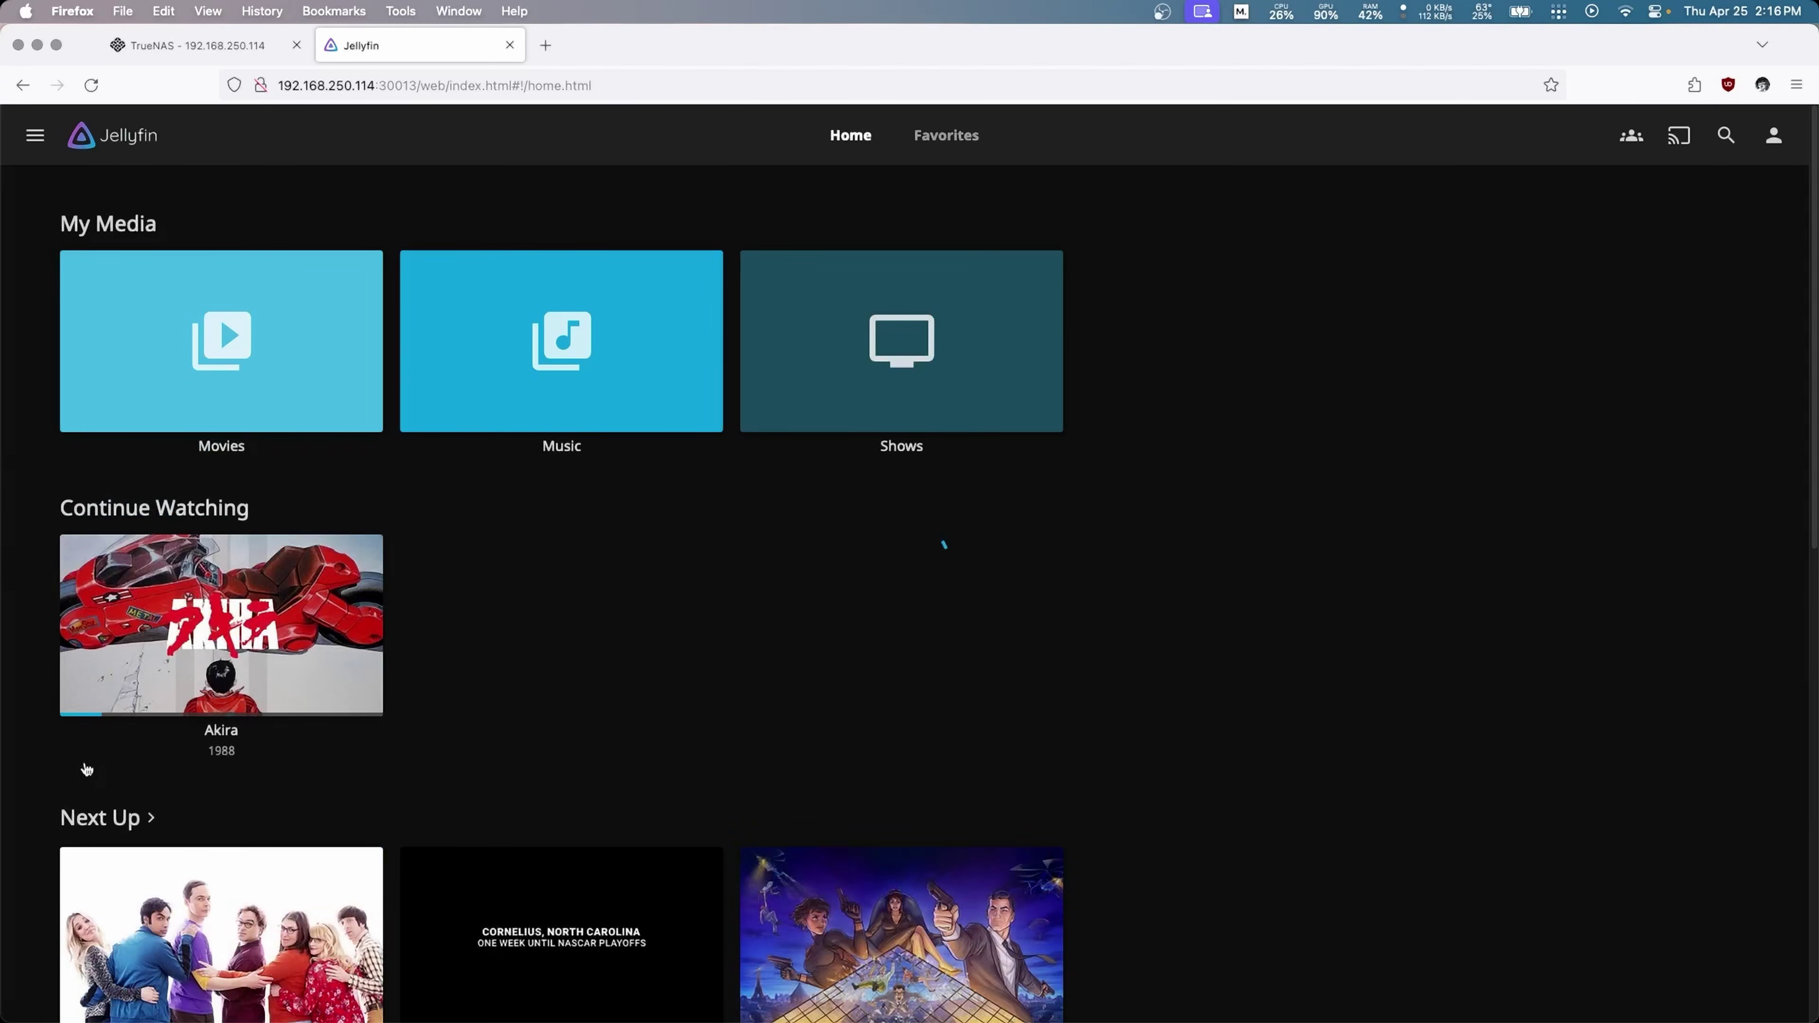
Step: Close the Jellyfin tab, confirm TrueNAS version 24.04.0 on the Dashboard, and return to installed Apps
click(509, 44)
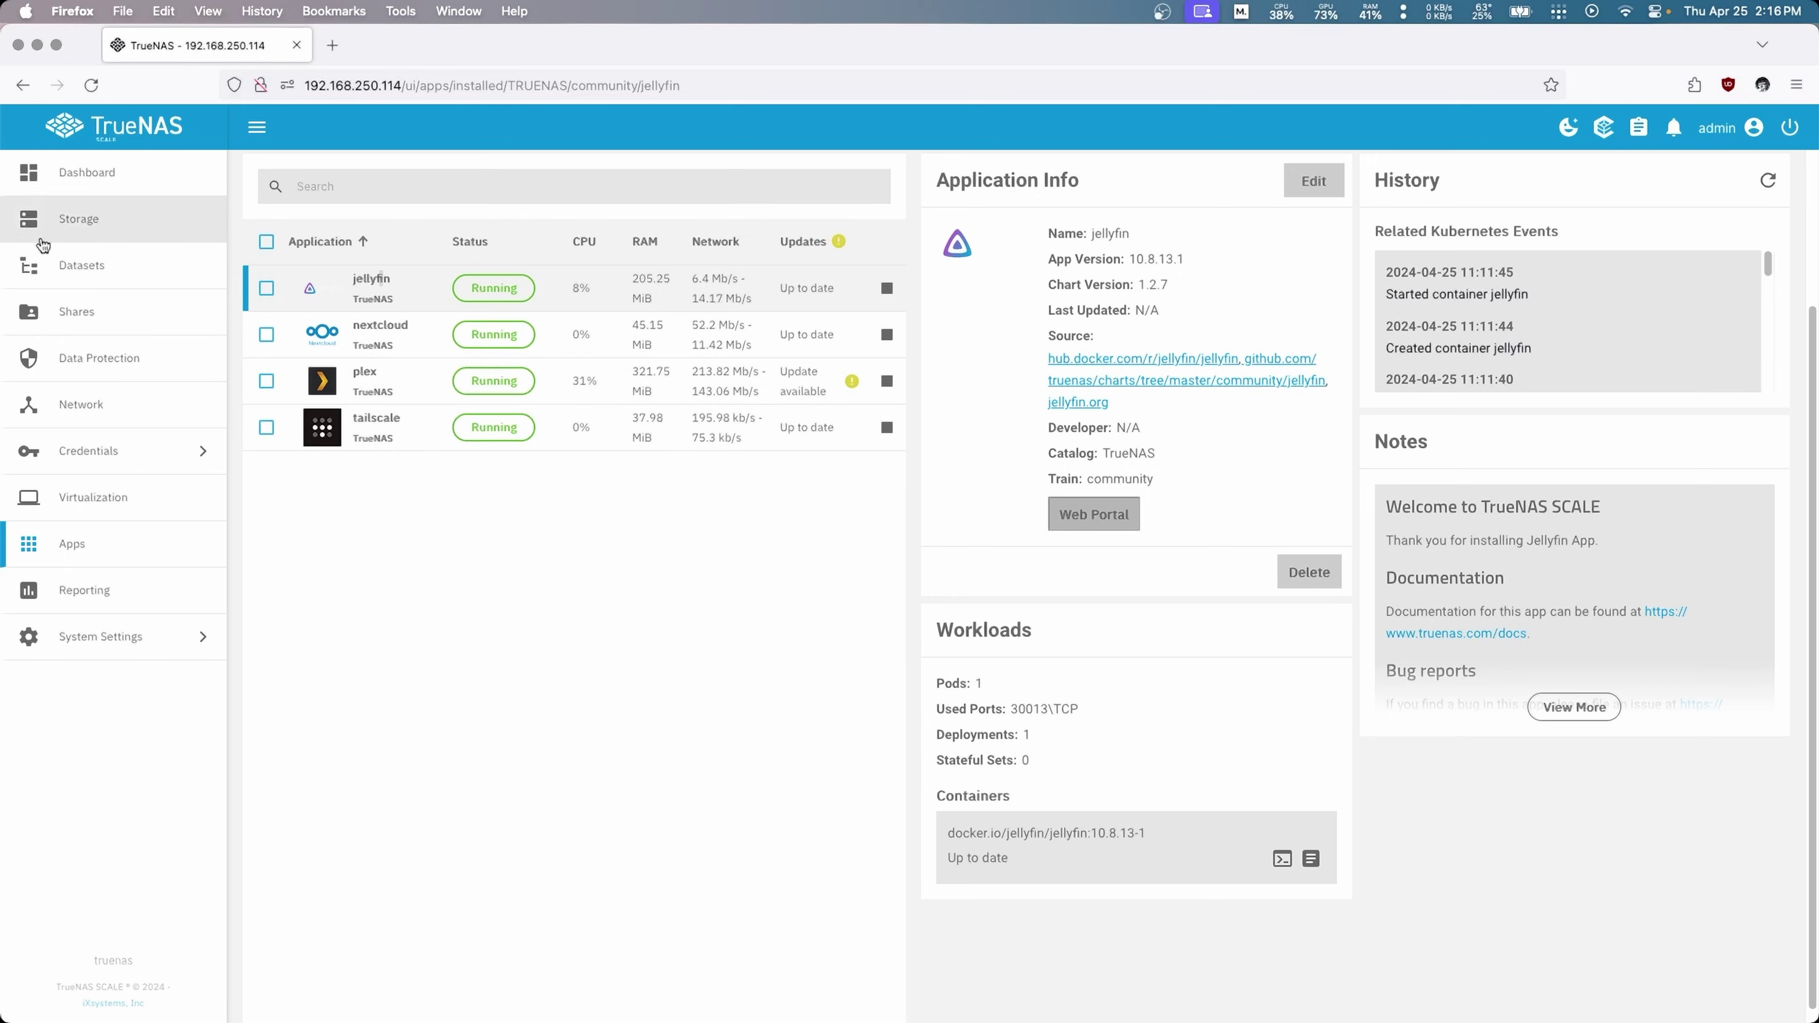
click(106, 192)
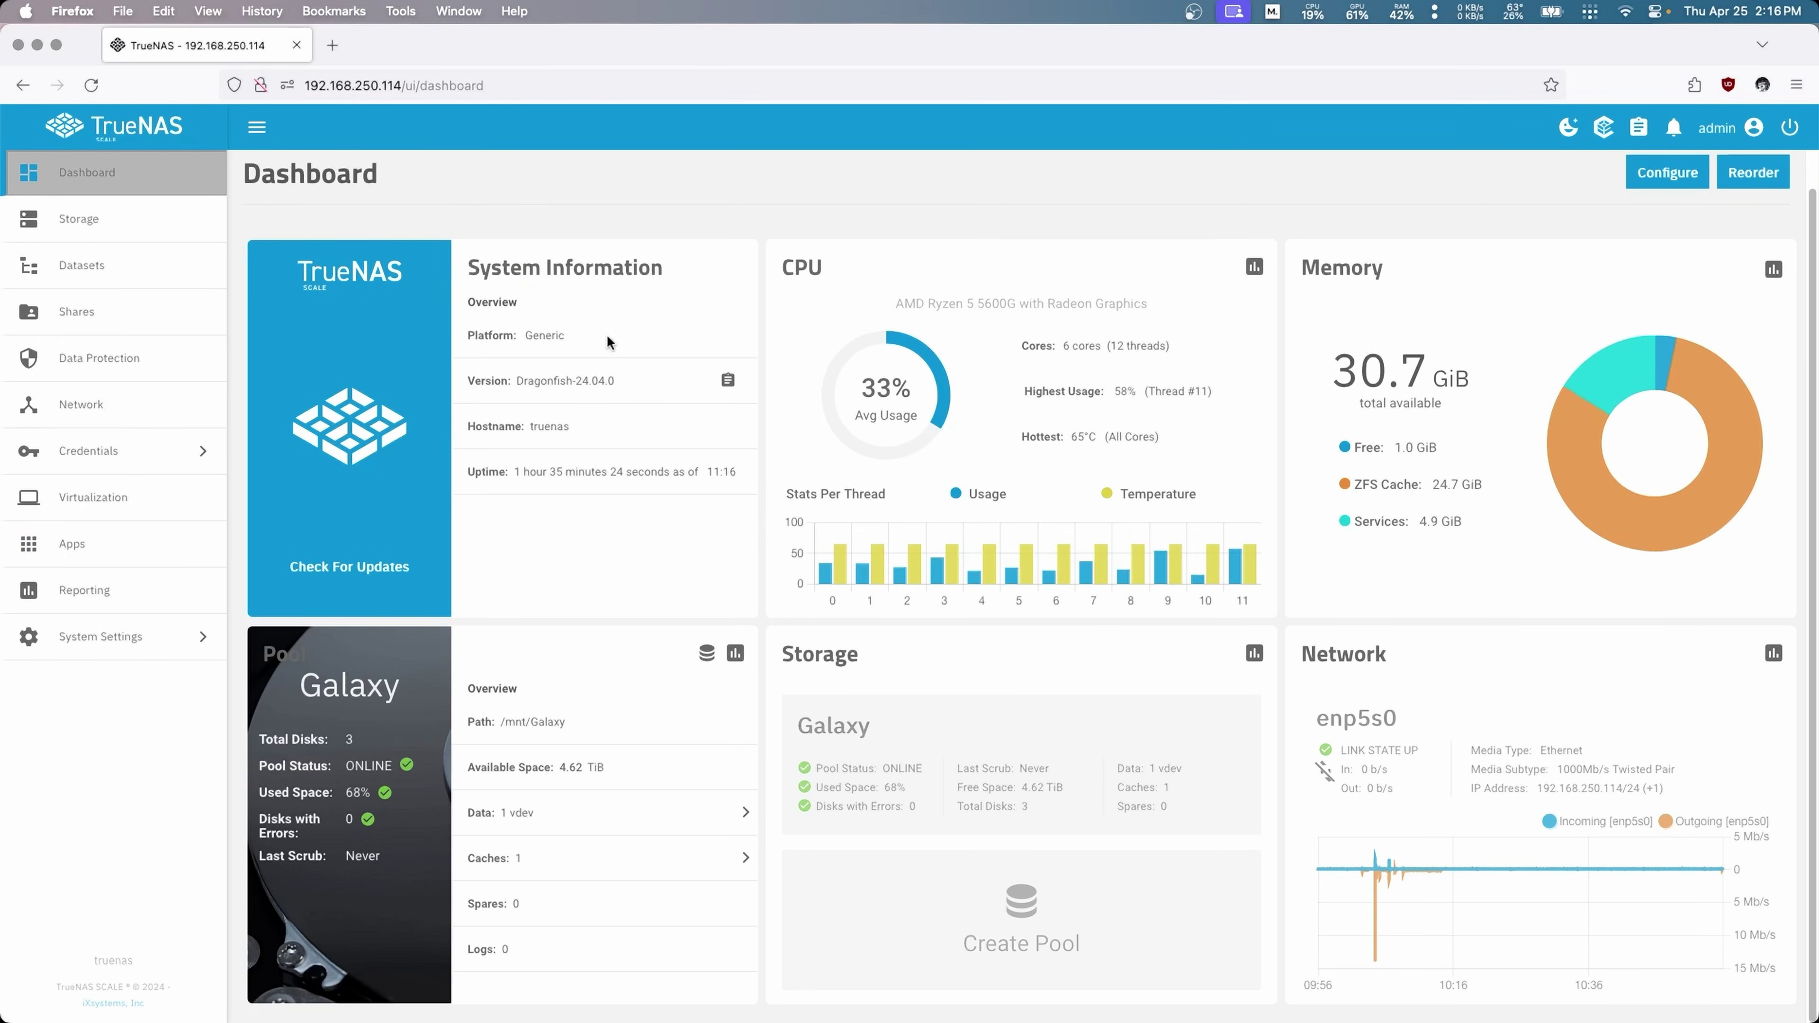
drag(578, 380, 611, 383)
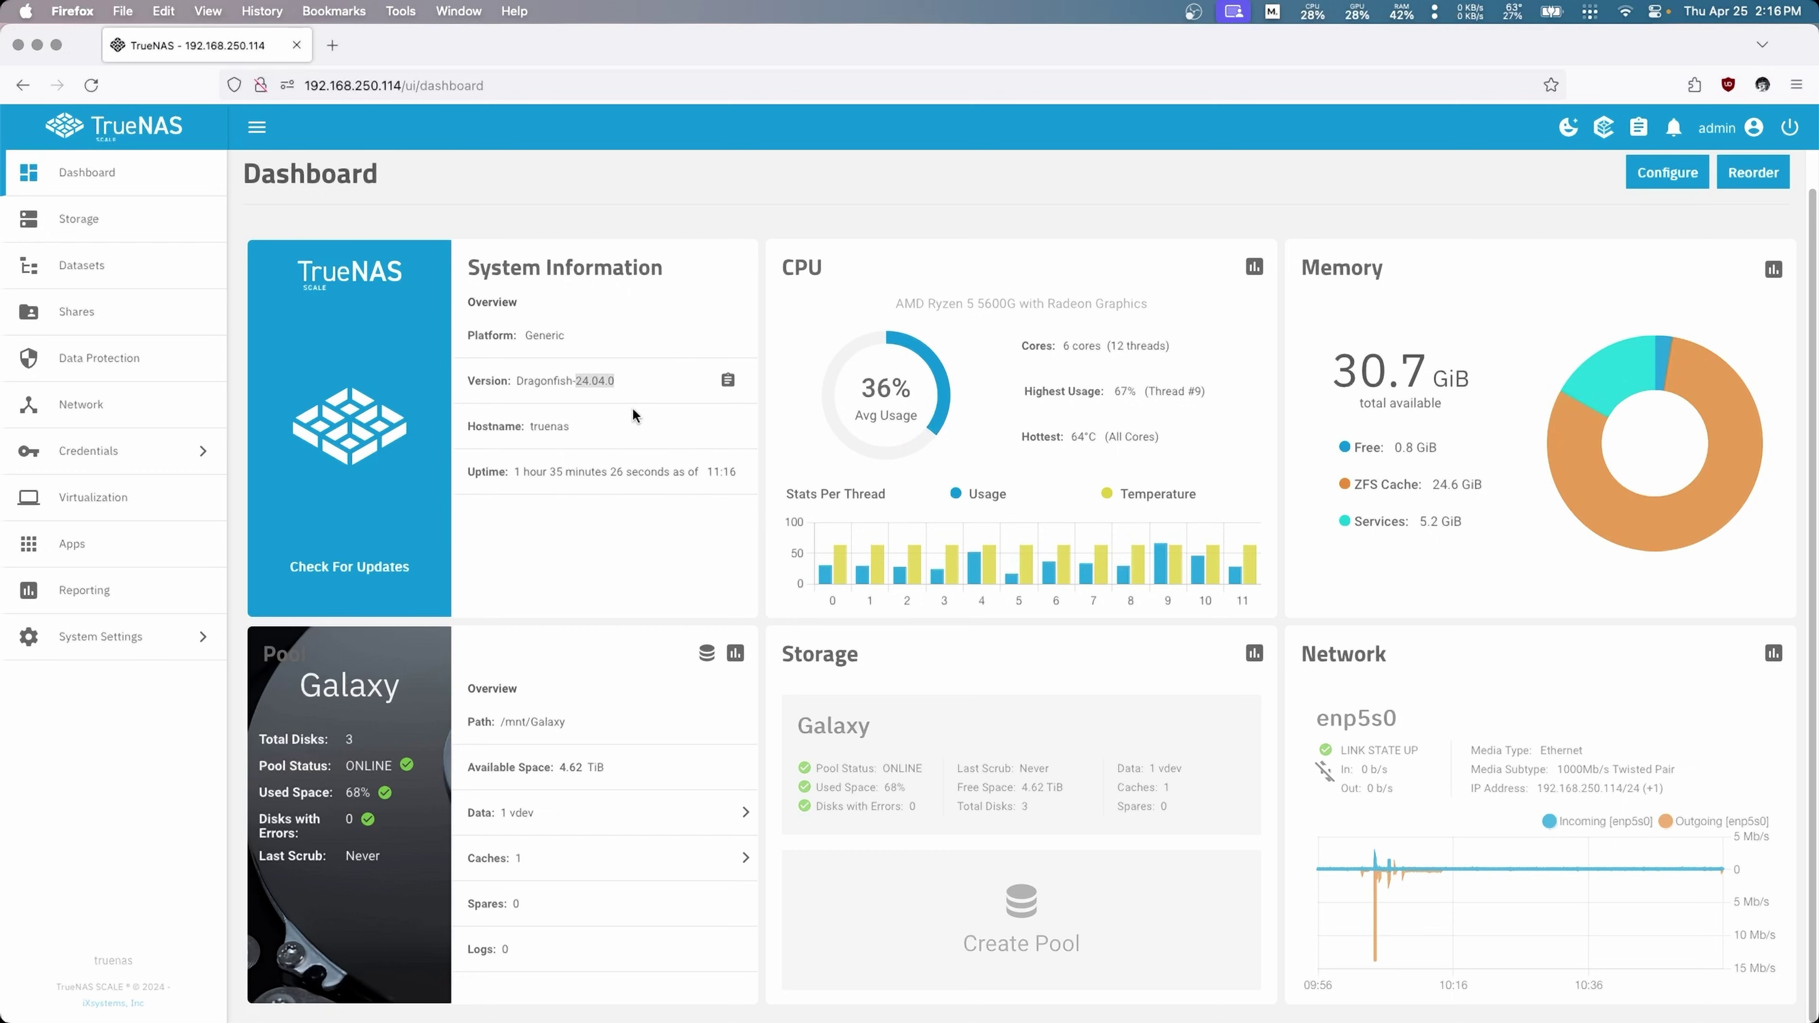
click(575, 375)
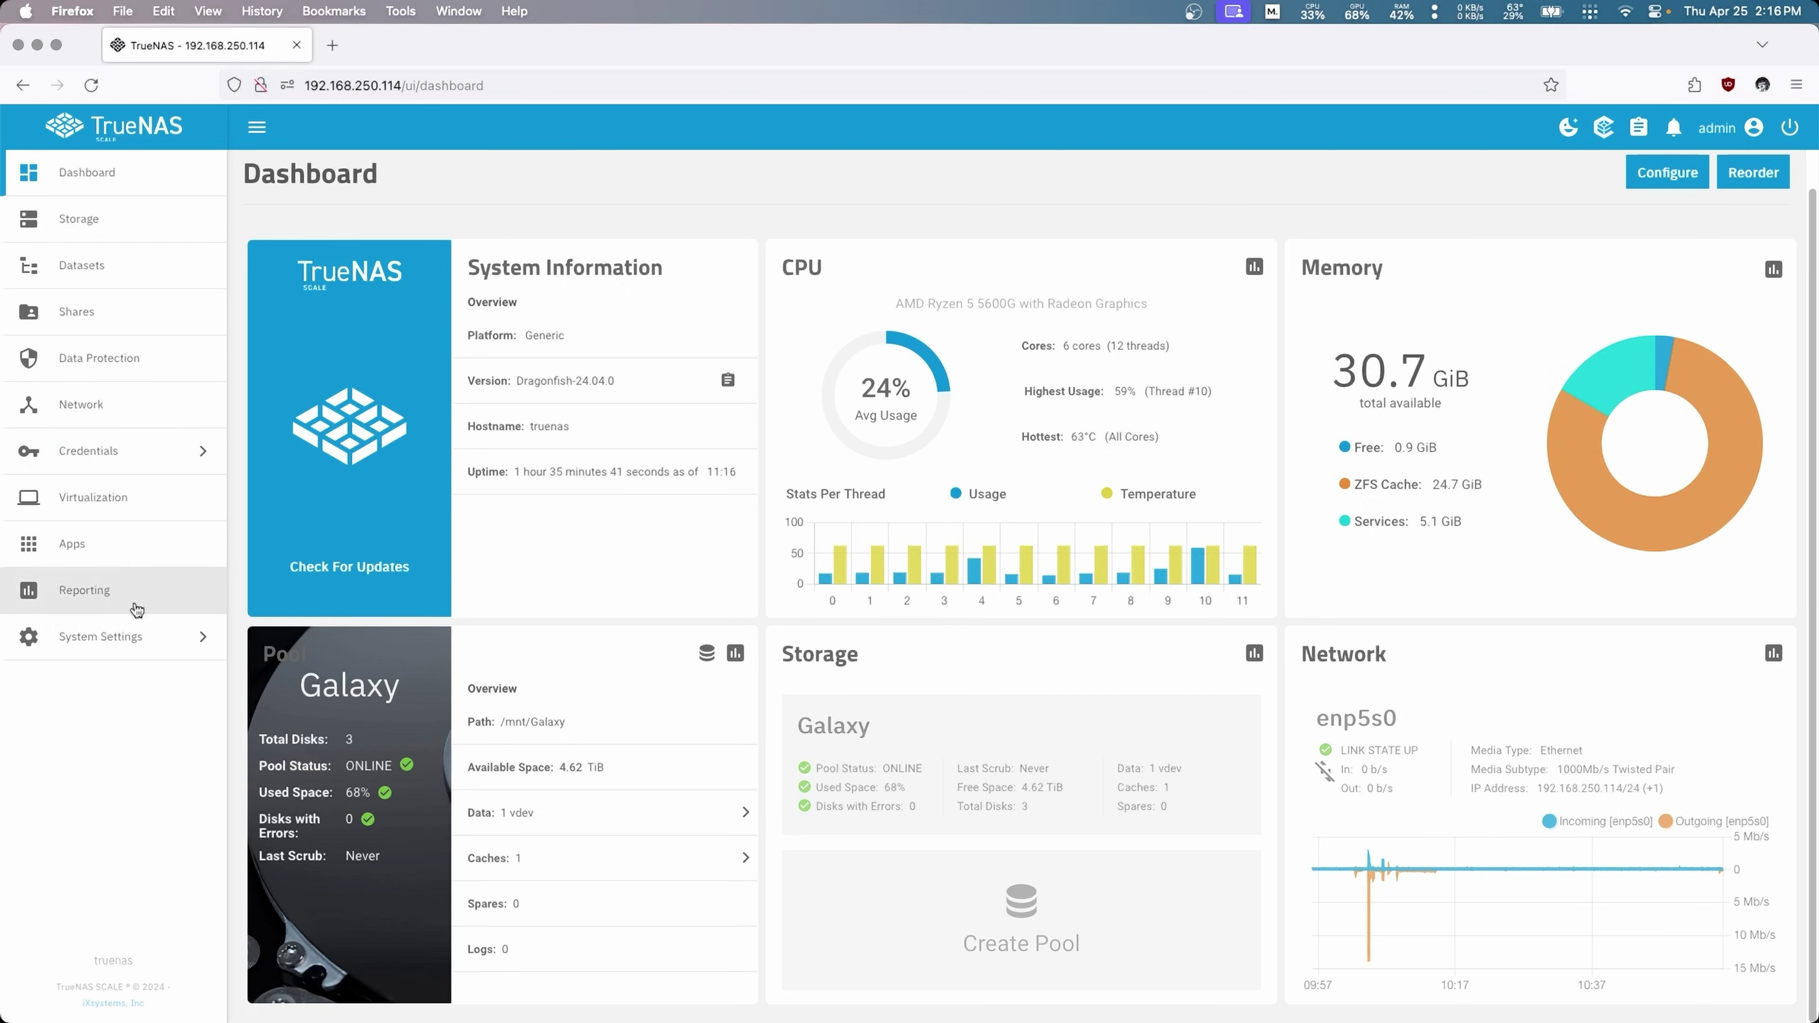
click(104, 546)
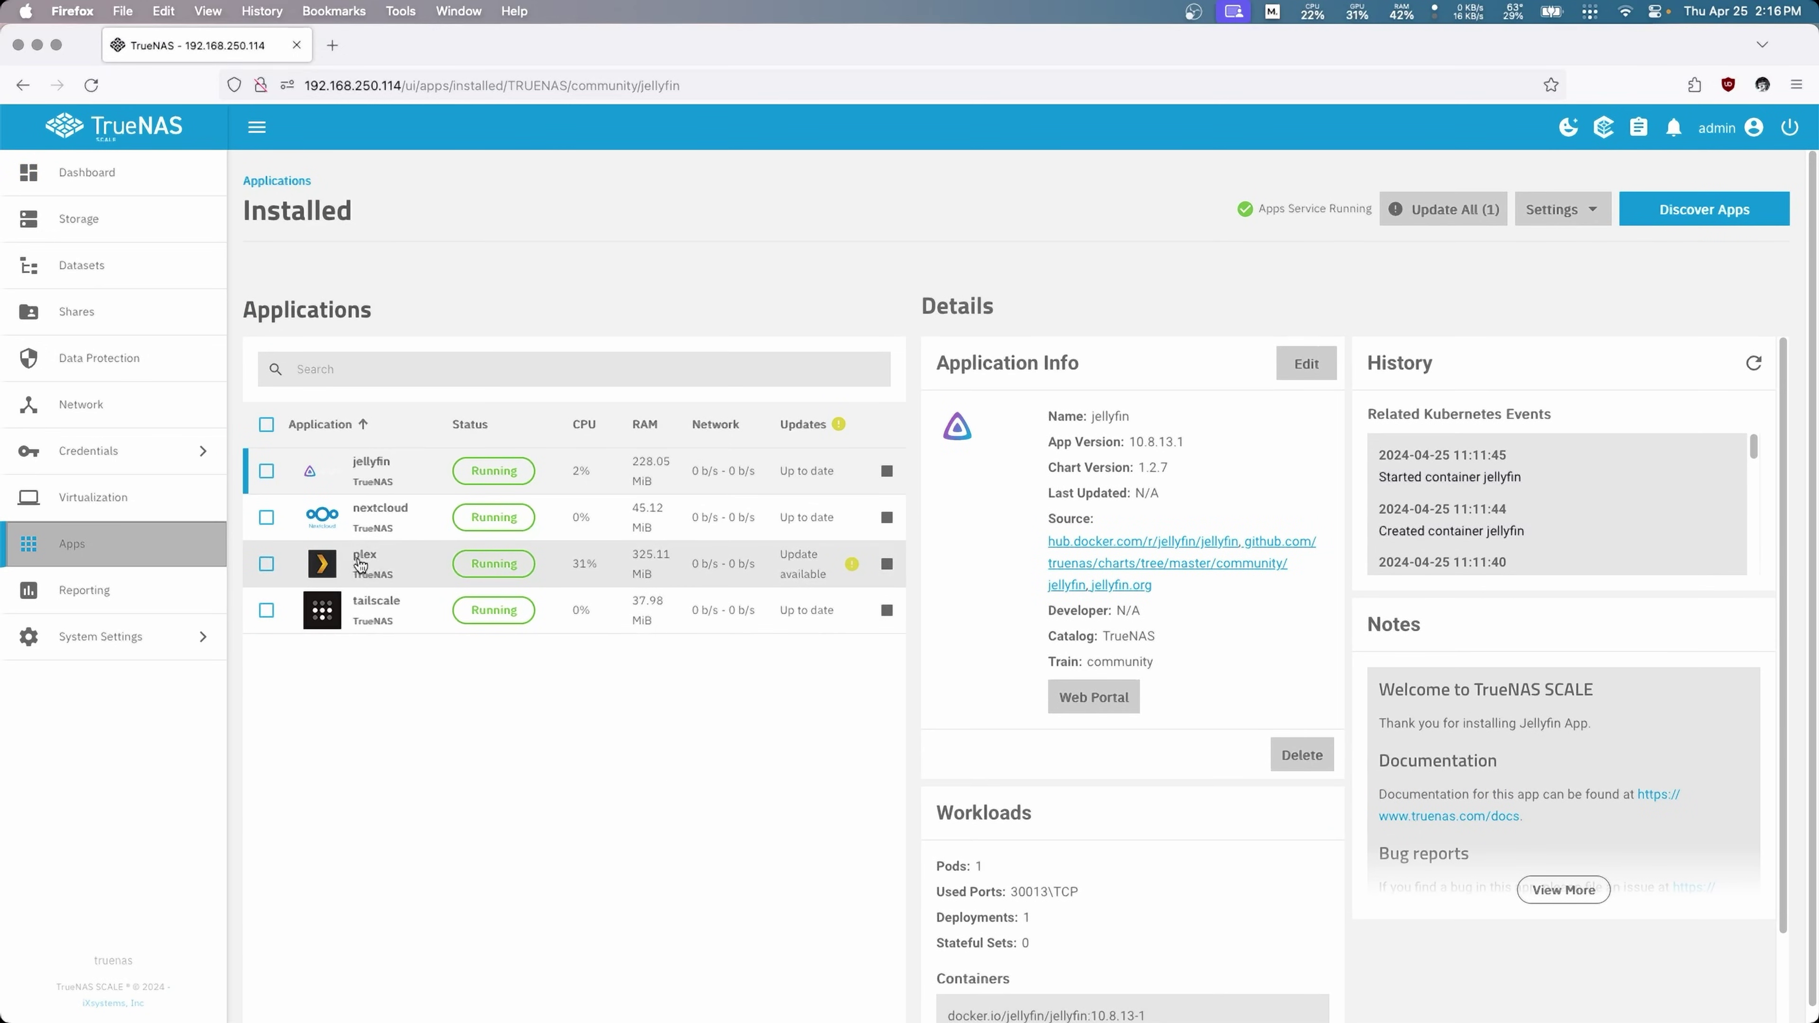
Step: Select the plex app and upgrade its chart from version 2.0.5 to 2.0.6
click(738, 572)
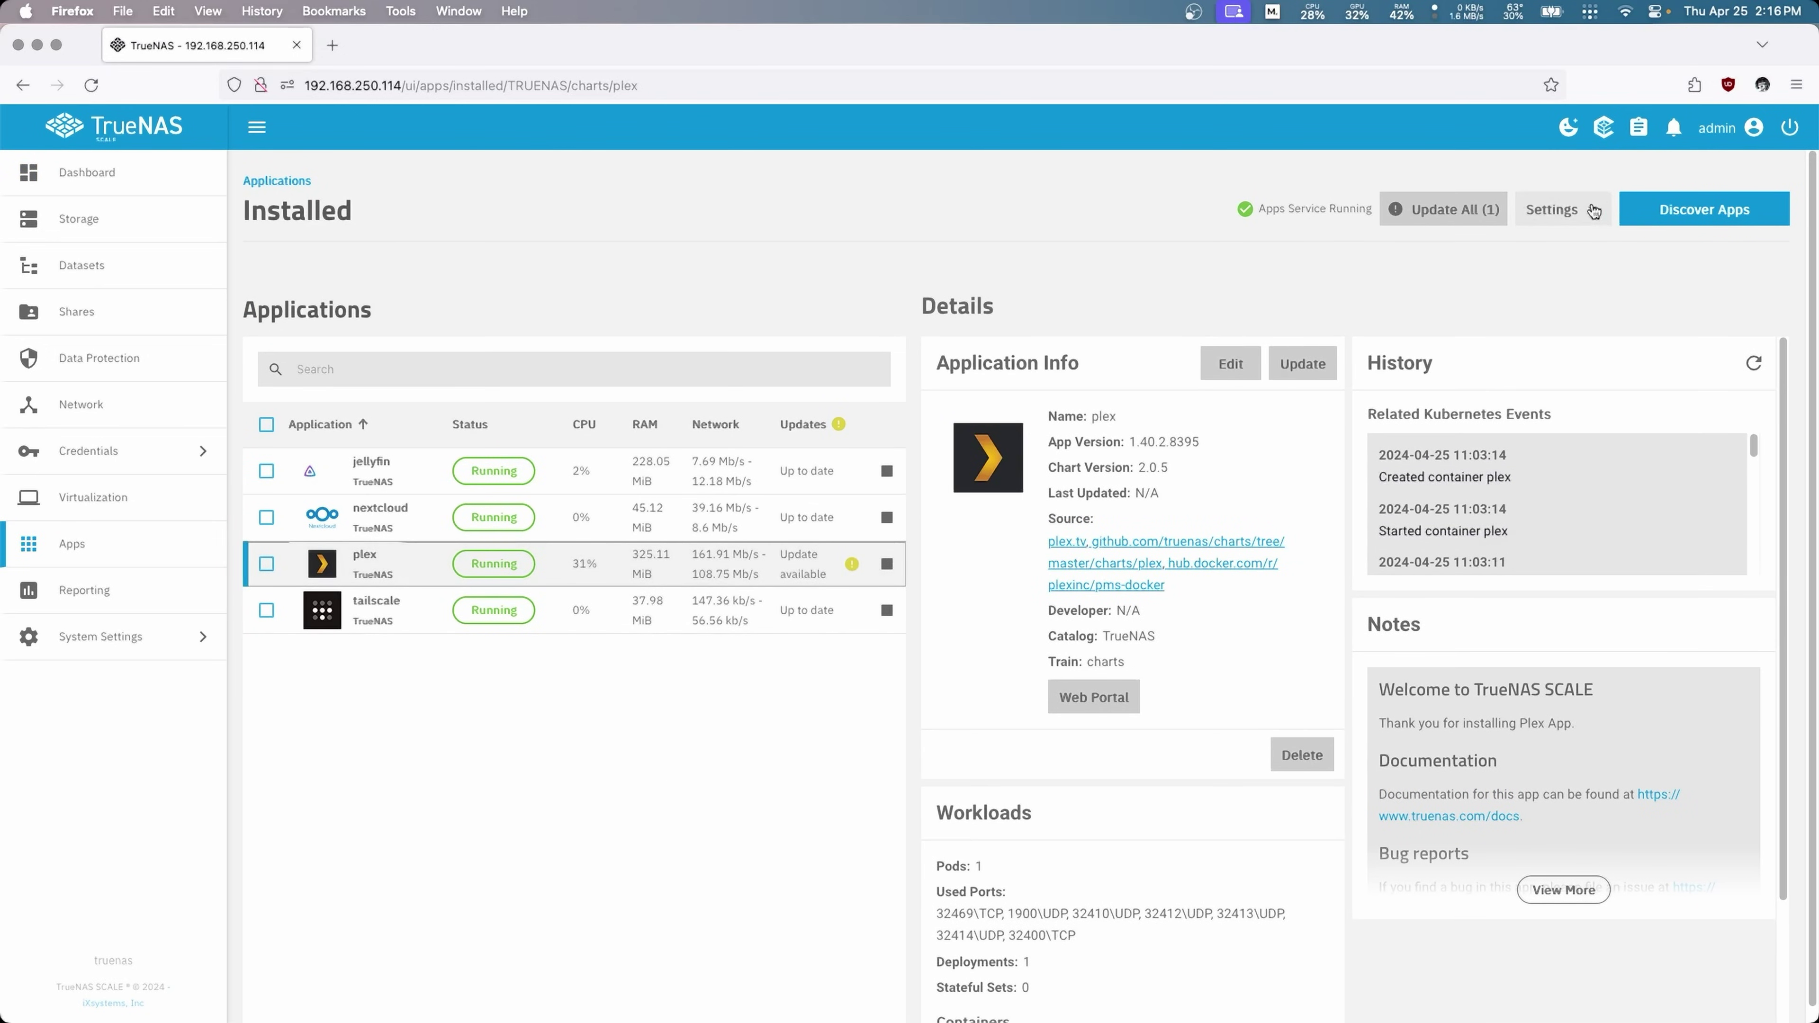
click(1486, 209)
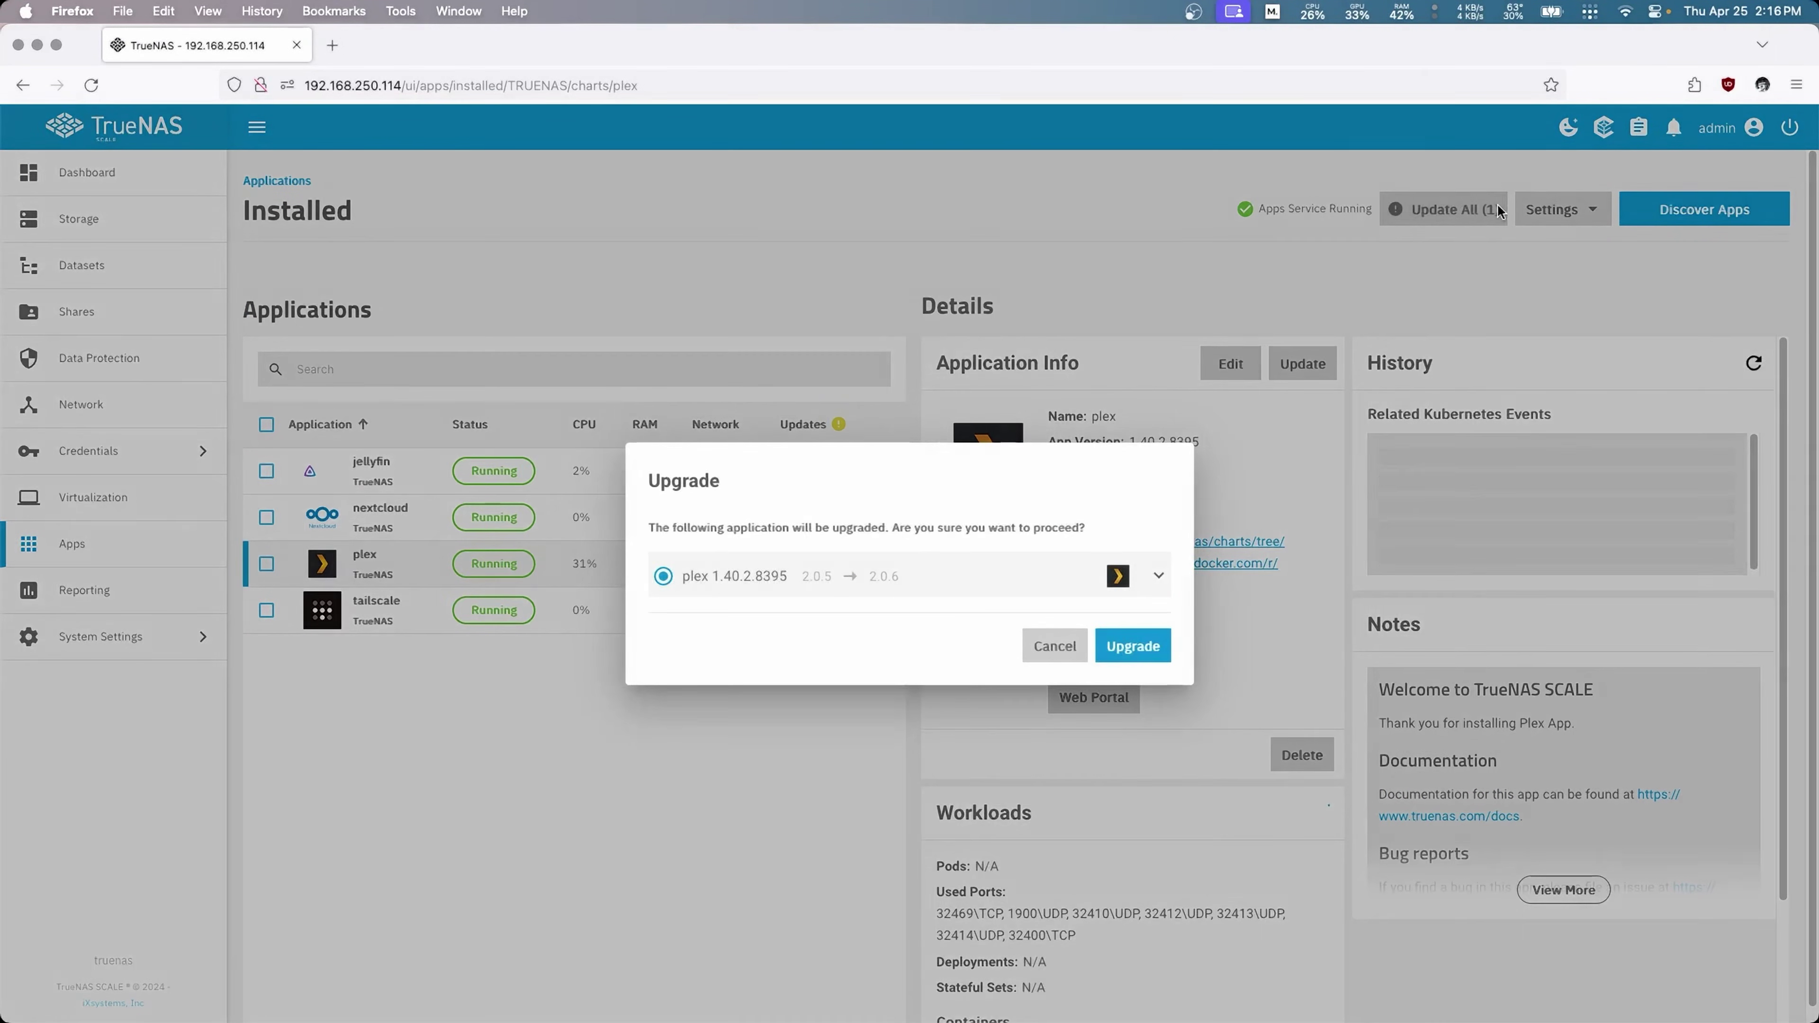
click(1132, 647)
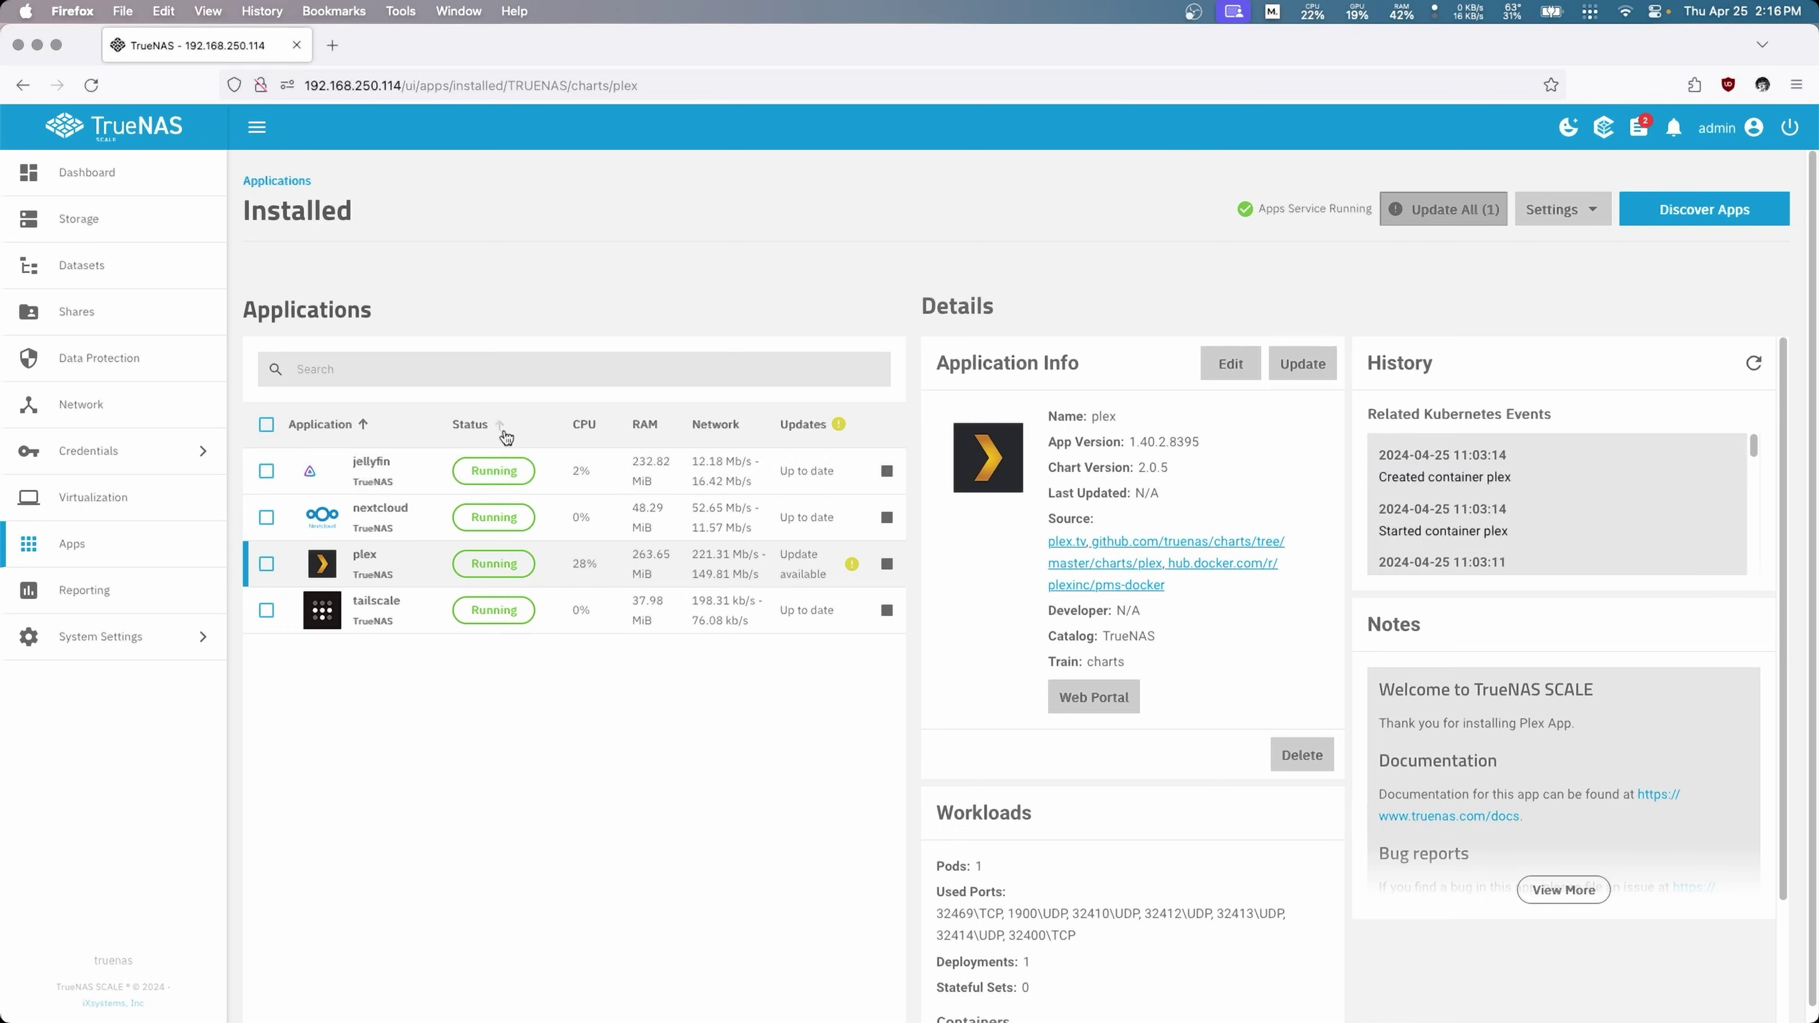
click(503, 370)
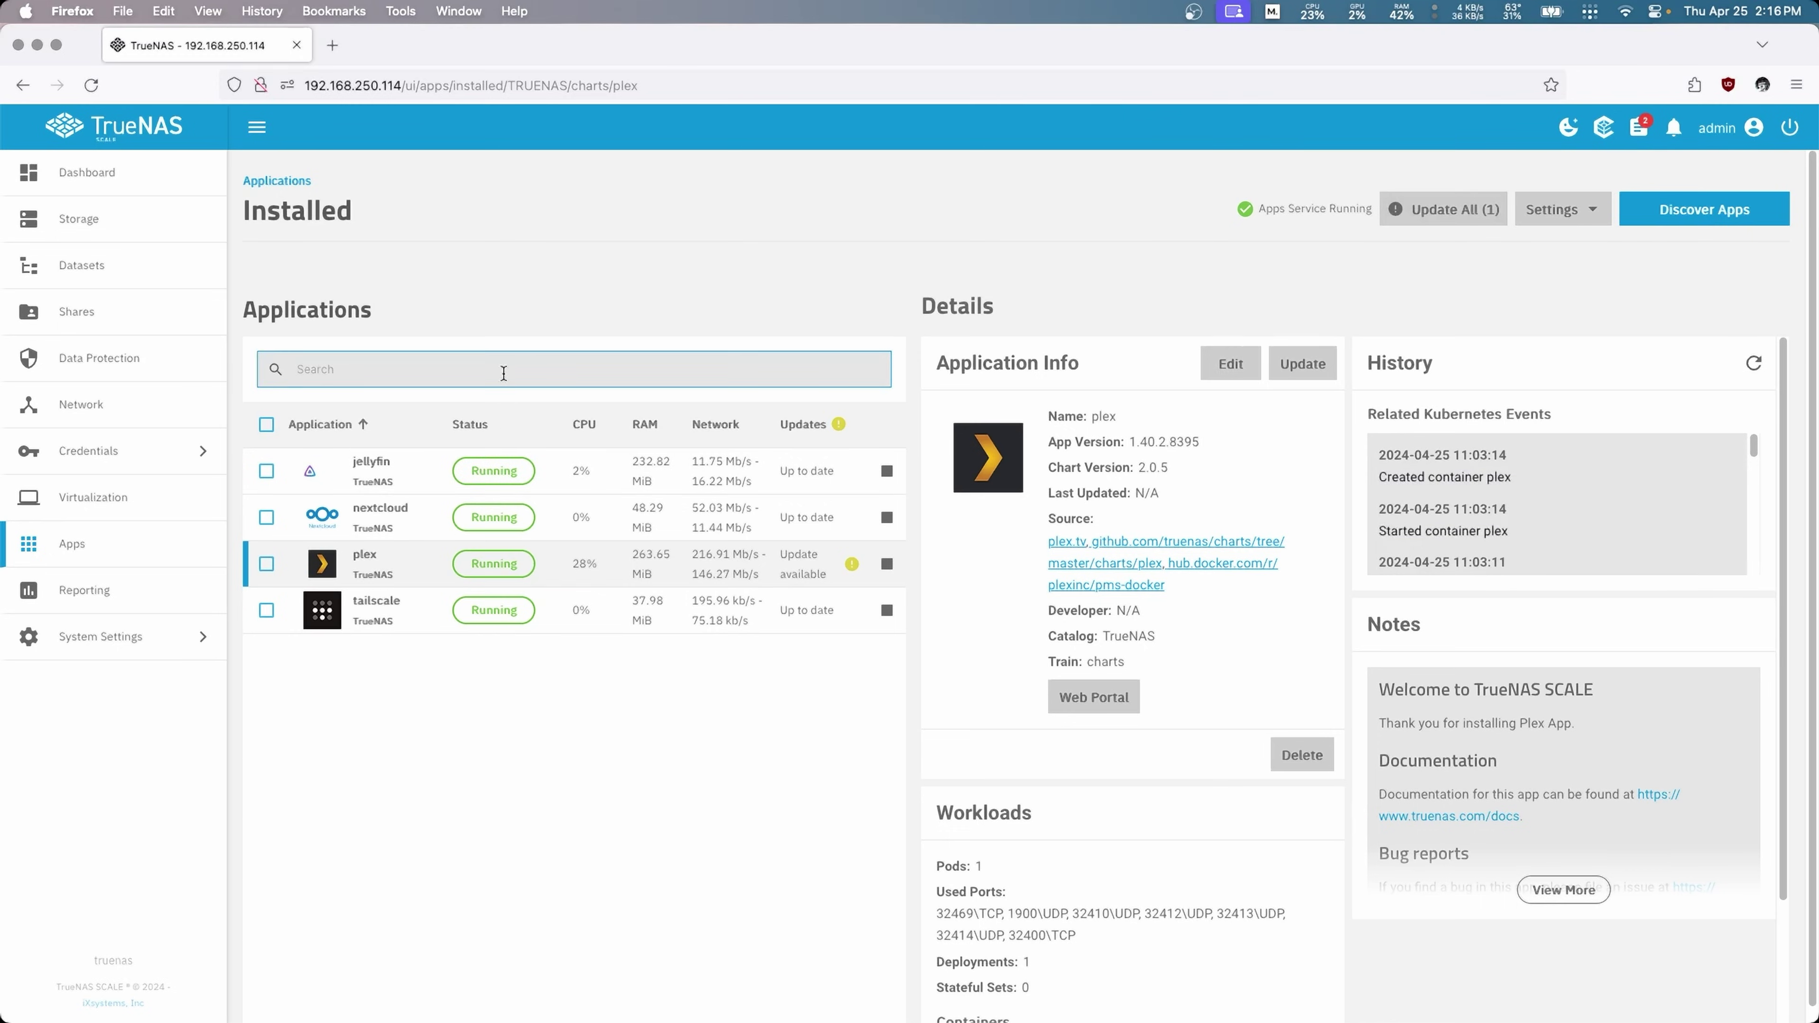
click(547, 684)
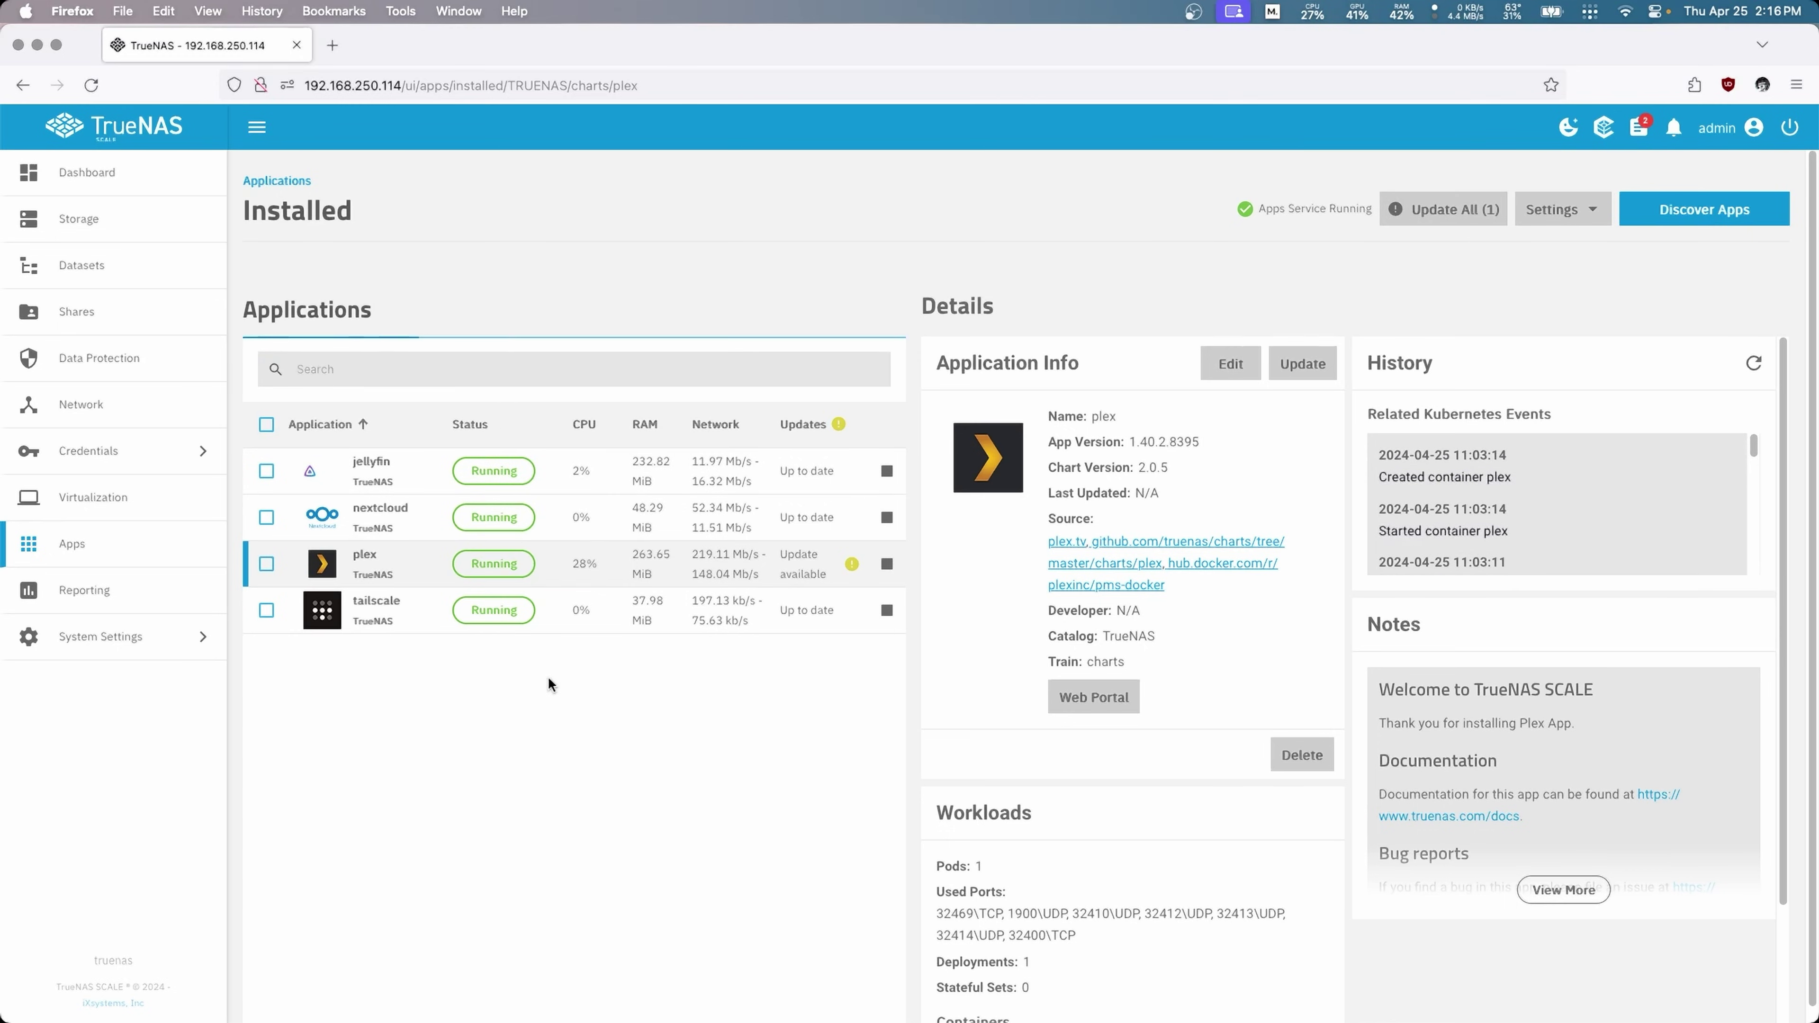